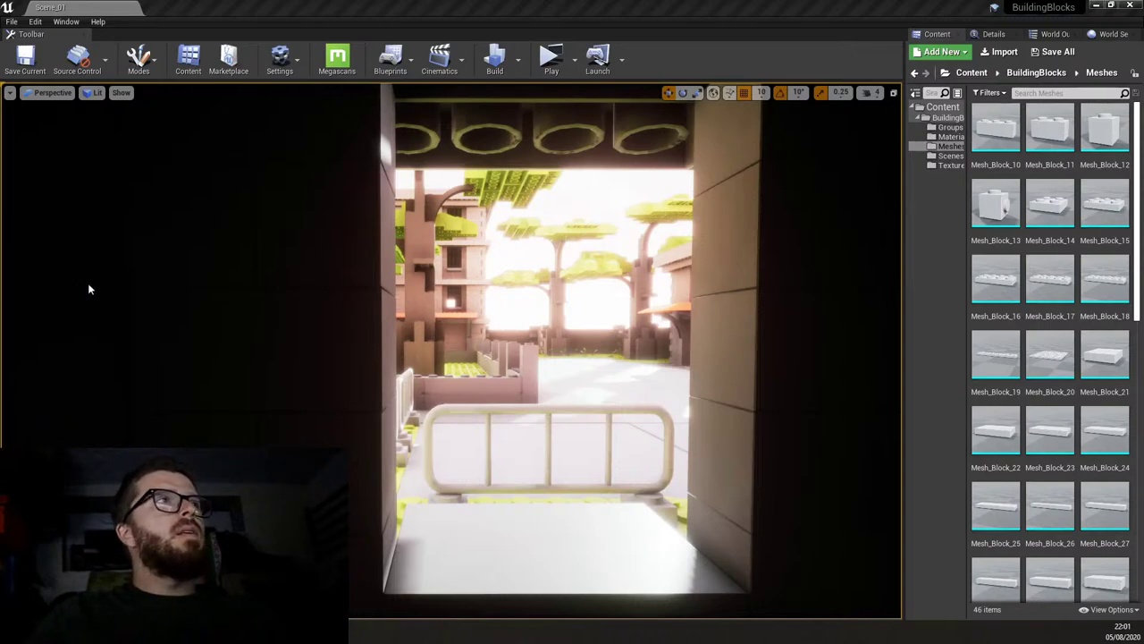
Fly the camera through the doorway into the courtyard and around the city block.
right_click_drag(88, 289, 89, 289)
left_click(645, 341)
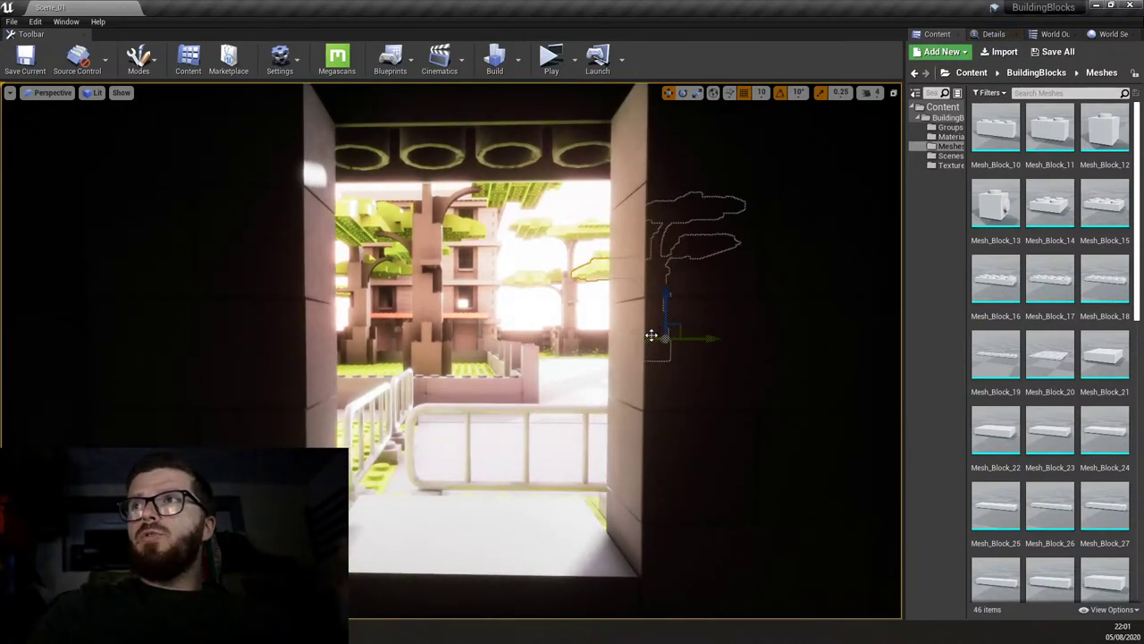
key("Escape")
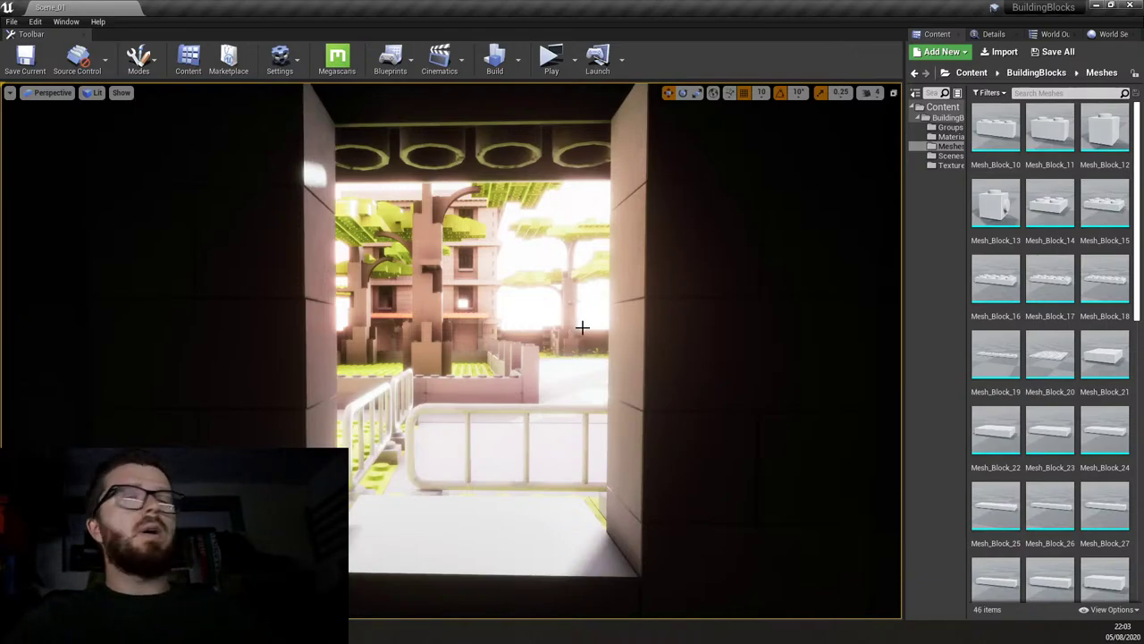
key("w")
right_click_drag(581, 353, 573, 356)
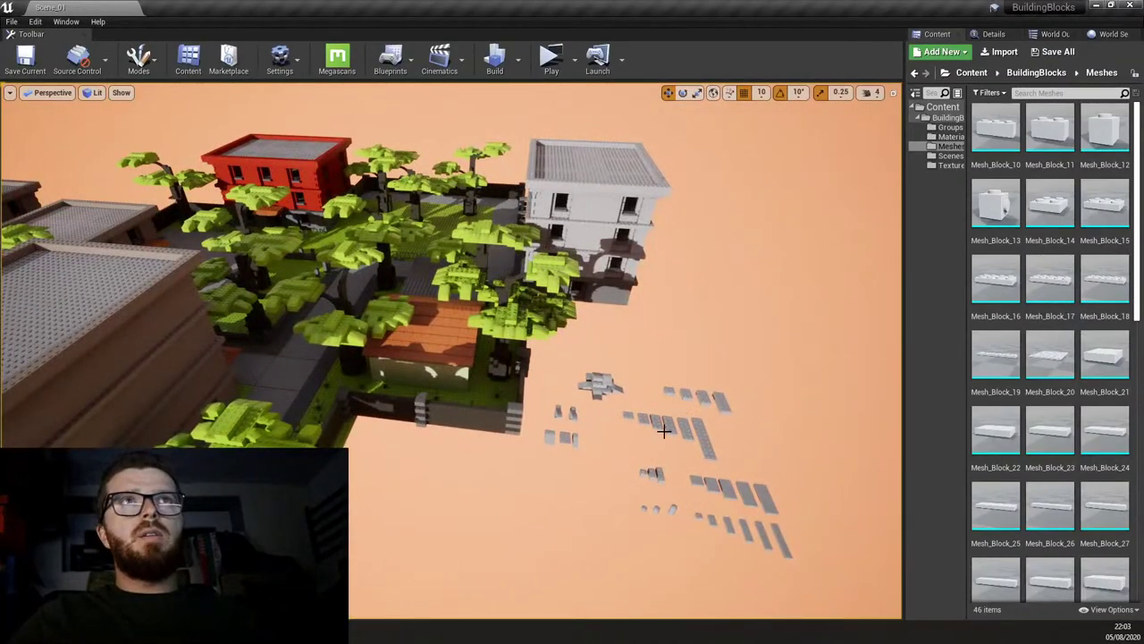
right_click_drag(663, 431, 674, 447)
Survey the loose brick pieces from low over the block, then list the Materials folder.
left_click(574, 493)
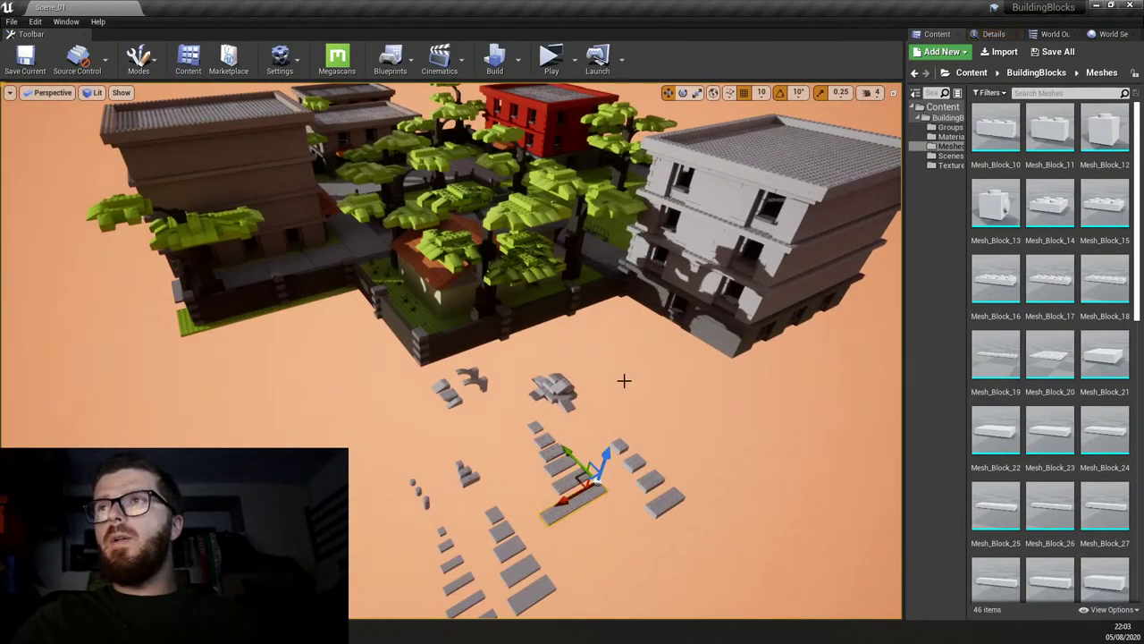
right_click_drag(624, 381, 580, 381)
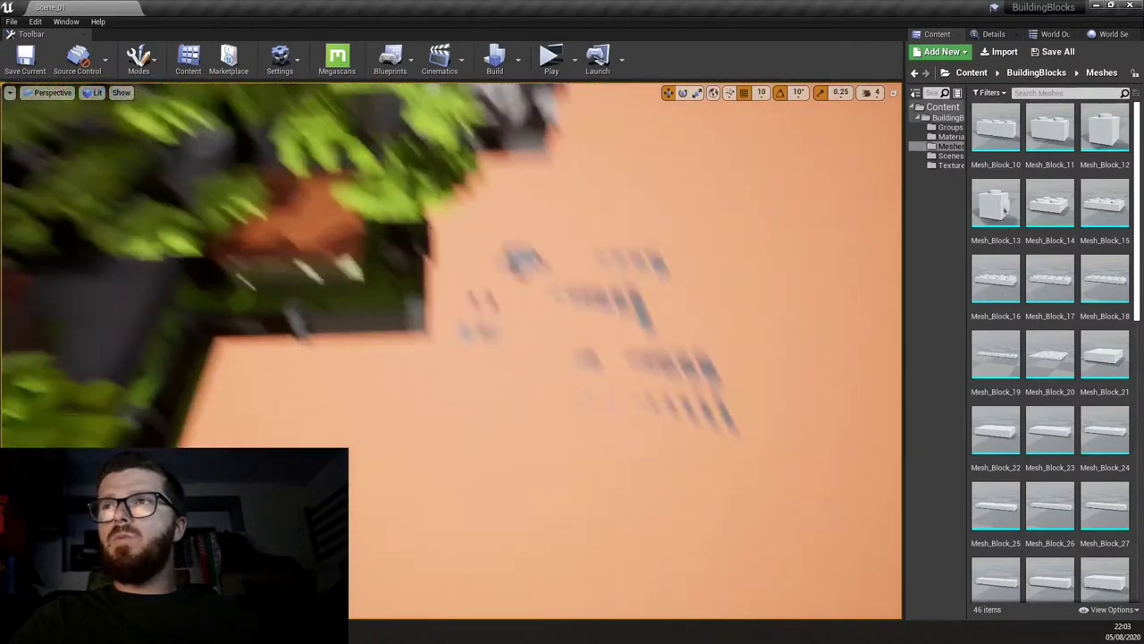
right_click_drag(502, 344, 502, 344)
scroll(506, 341, "up", 2)
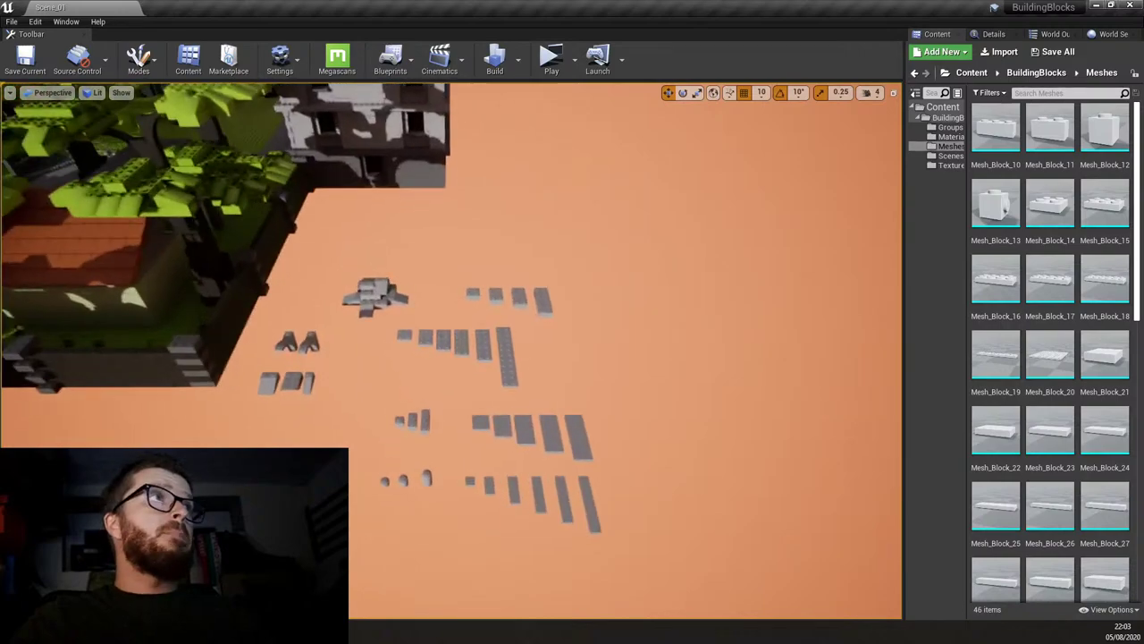
right_click_drag(525, 390, 526, 390)
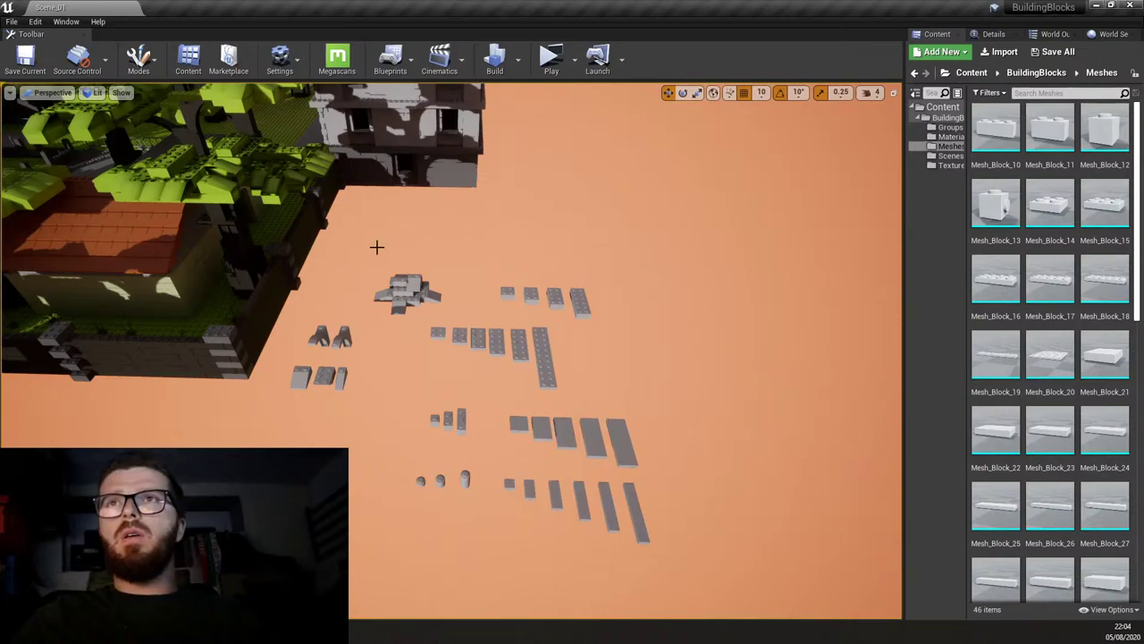
right_click_drag(517, 345, 517, 345)
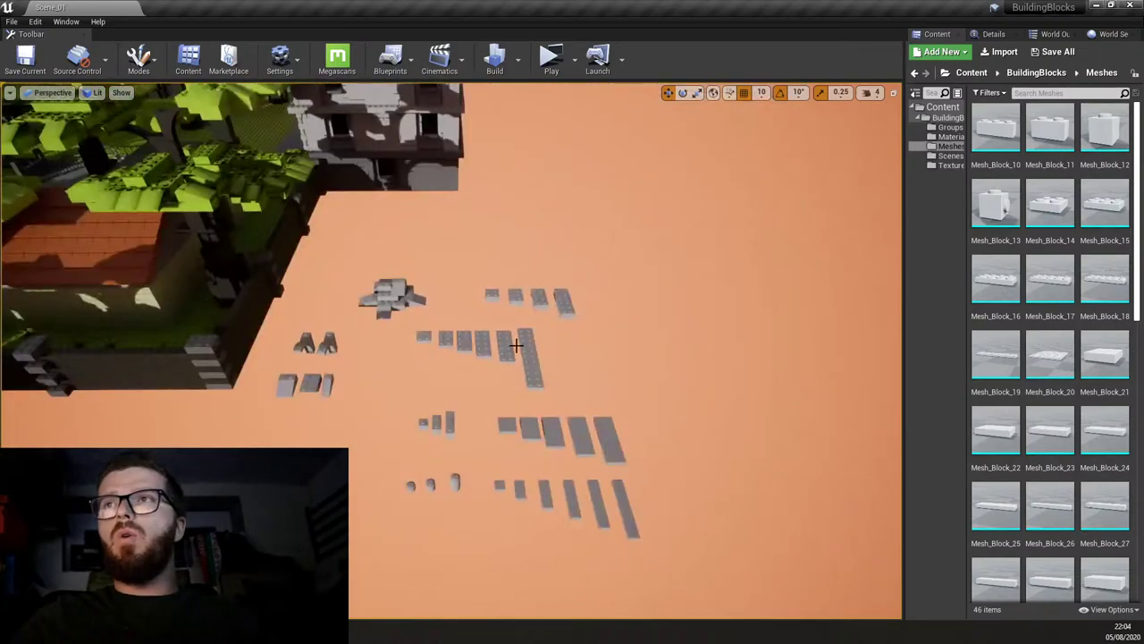
left_click(306, 387)
middle_click_drag(315, 393, 440, 429)
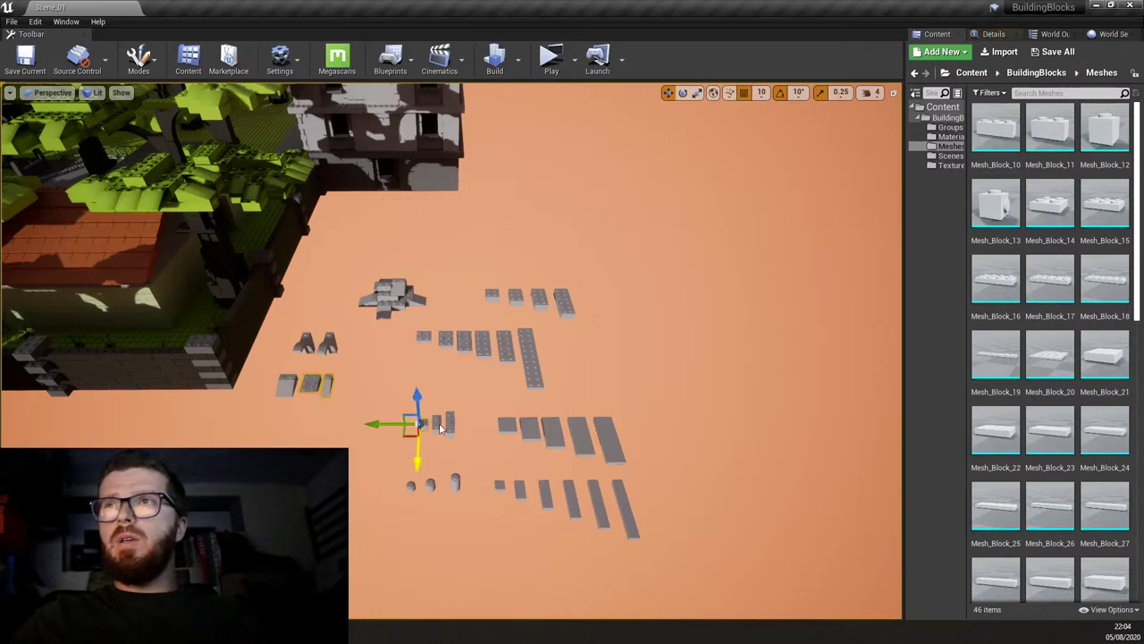
right_click_drag(440, 429, 533, 404)
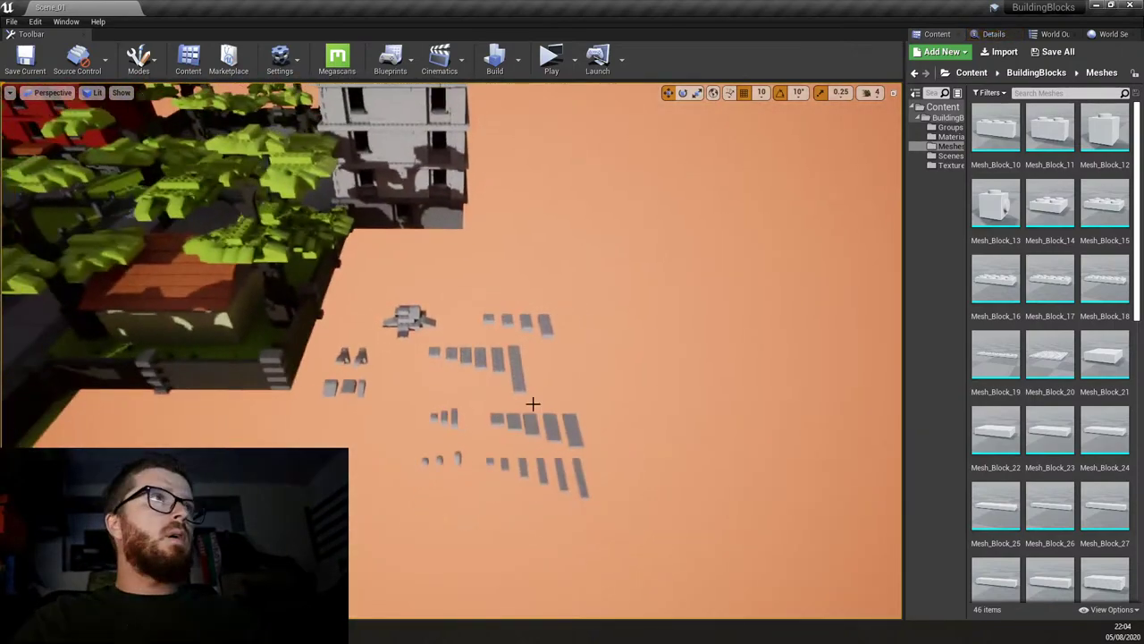
left_click(949, 136)
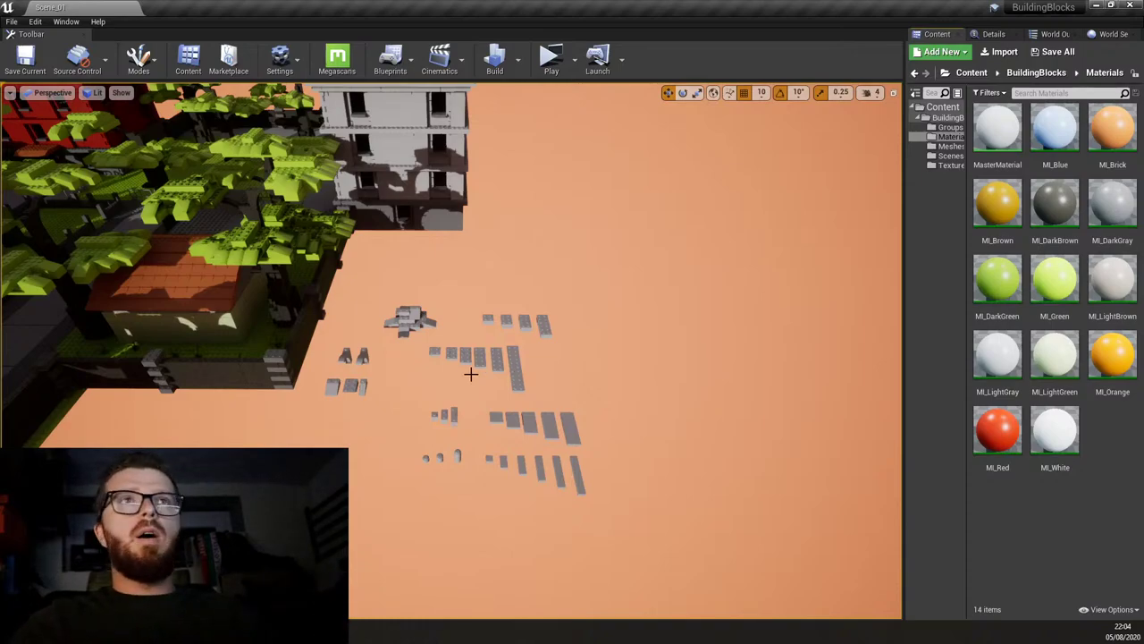
right_click_drag(474, 373, 519, 372)
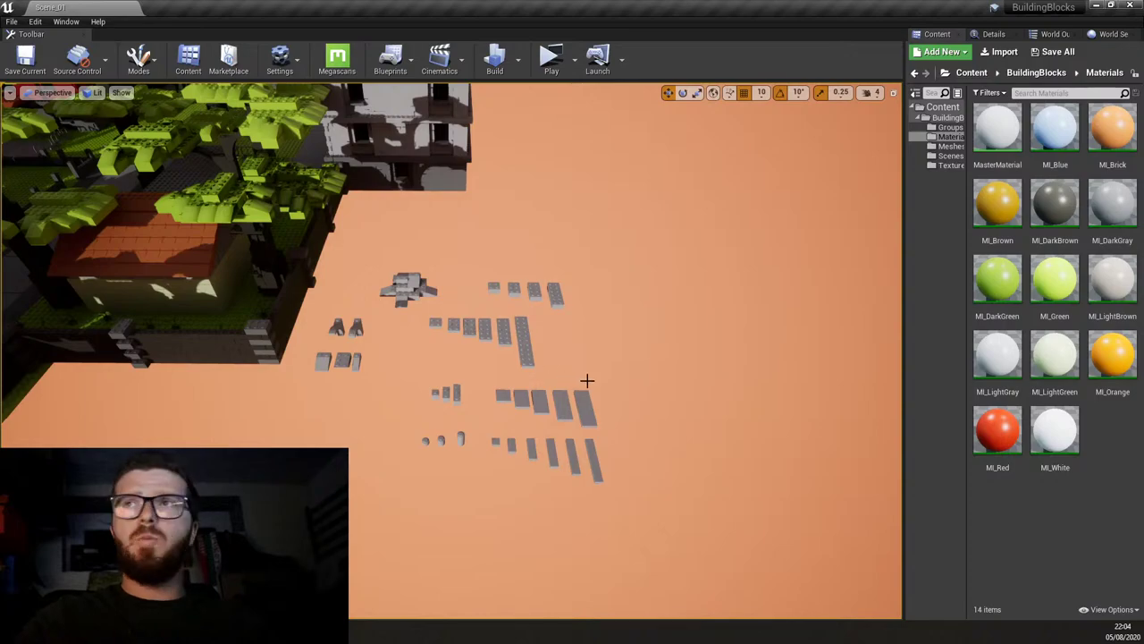
mouse_move(587, 381)
right_mouse_down()
mouse_move(576, 381)
mouse_move(585, 378)
right_mouse_up()
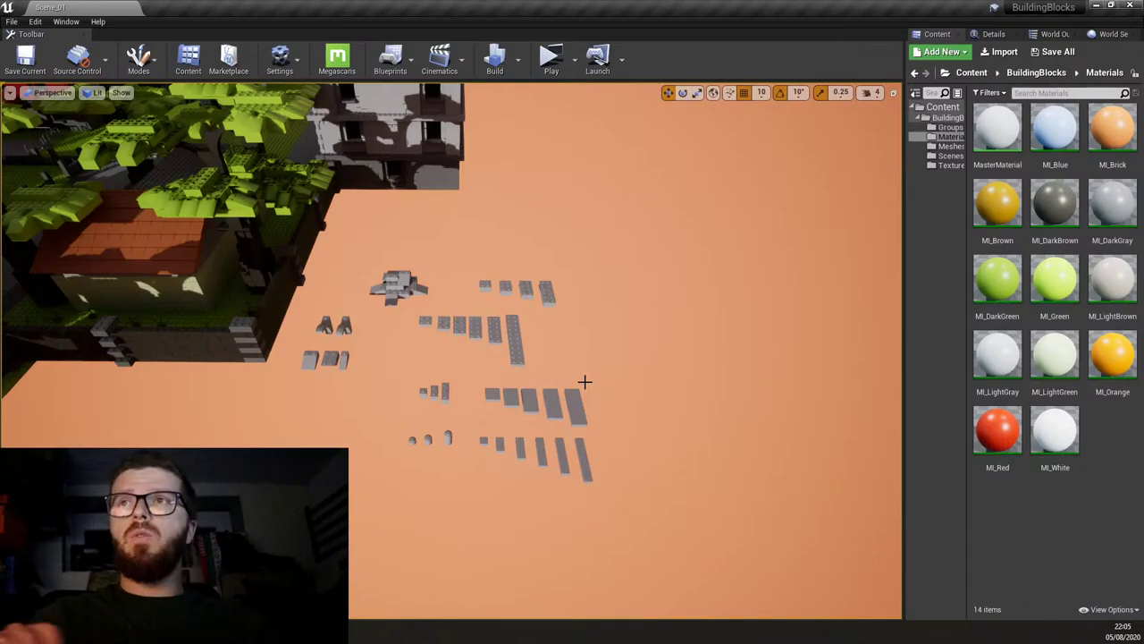
right_click_drag(585, 382, 760, 321)
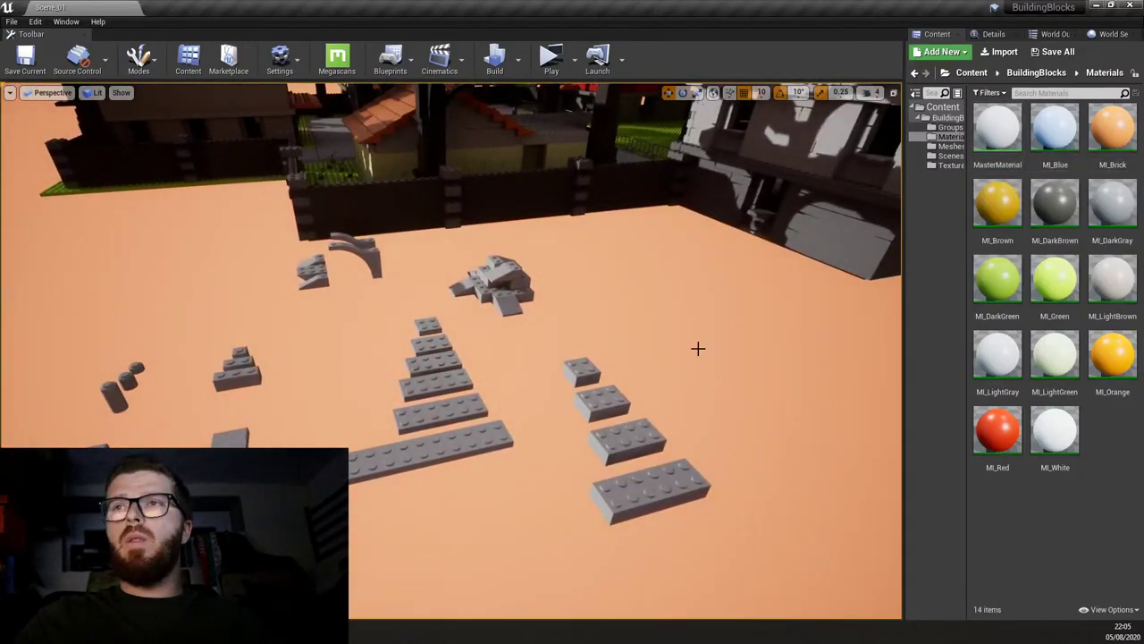
mouse_move(547, 399)
right_mouse_down()
mouse_move(563, 384)
mouse_move(546, 398)
right_mouse_up()
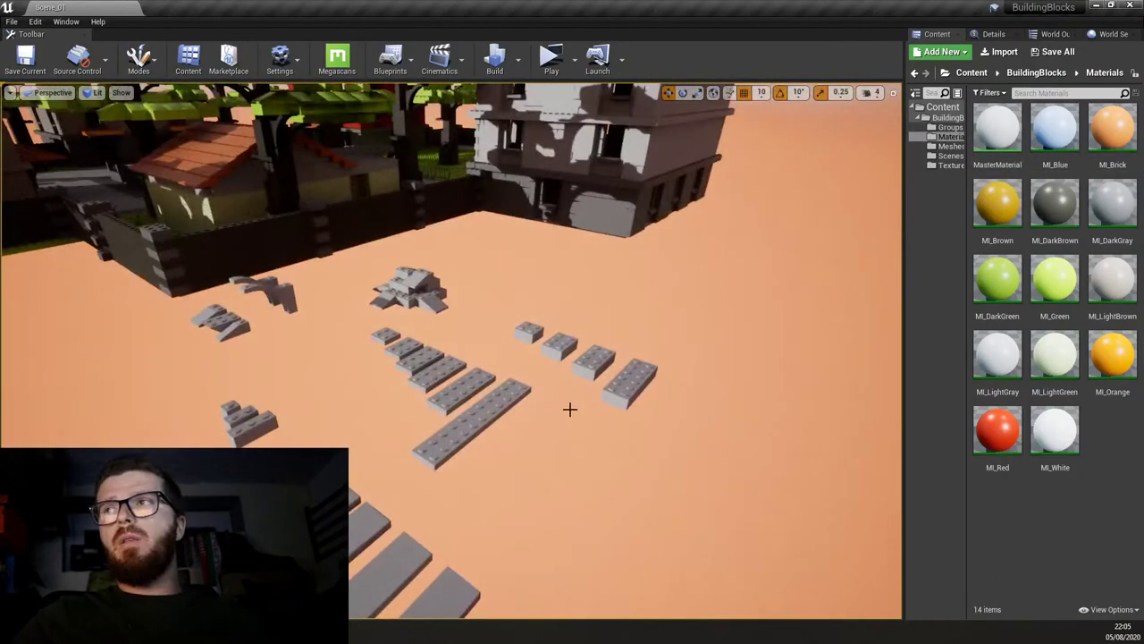
right_click_drag(761, 314, 758, 349)
scroll(533, 396, "down", 5)
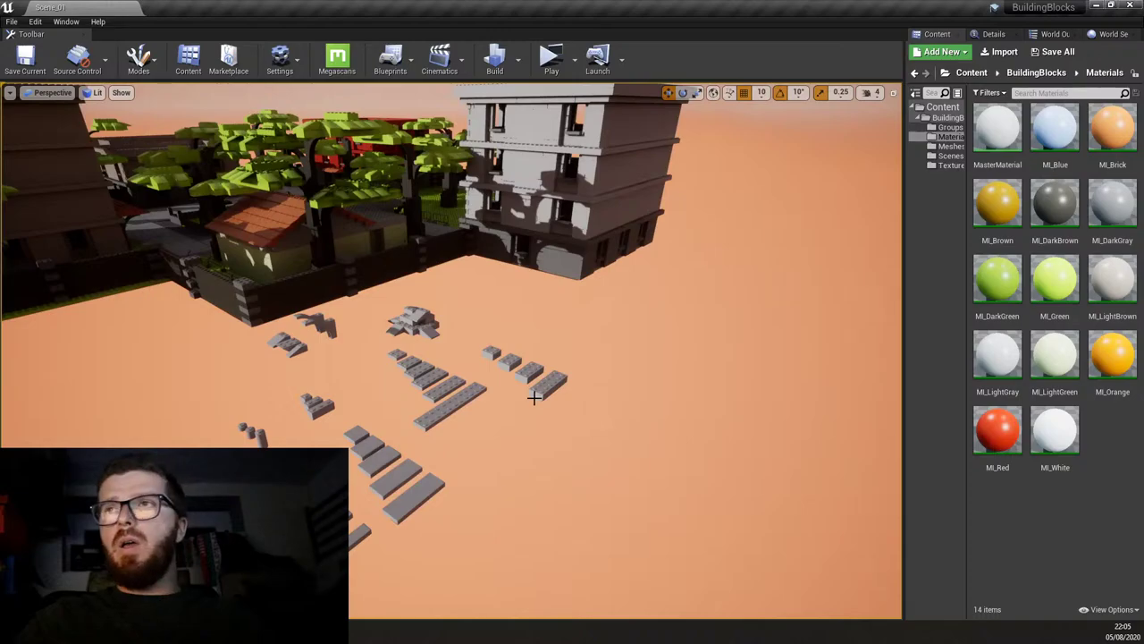
scroll(534, 396, "up", 5)
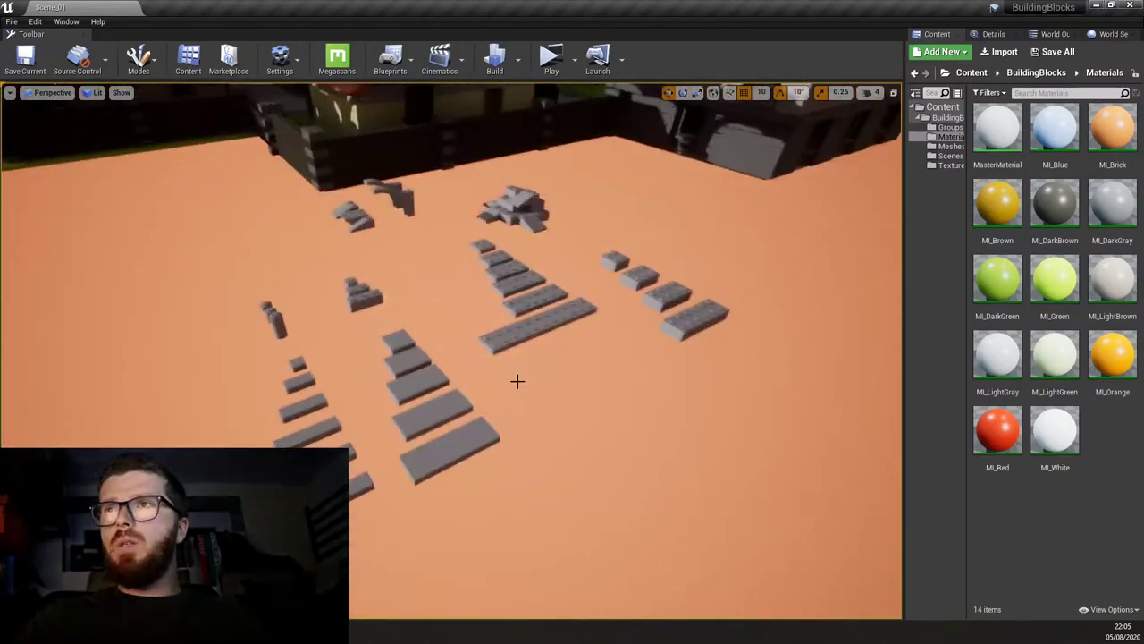
right_click_drag(436, 234, 574, 440)
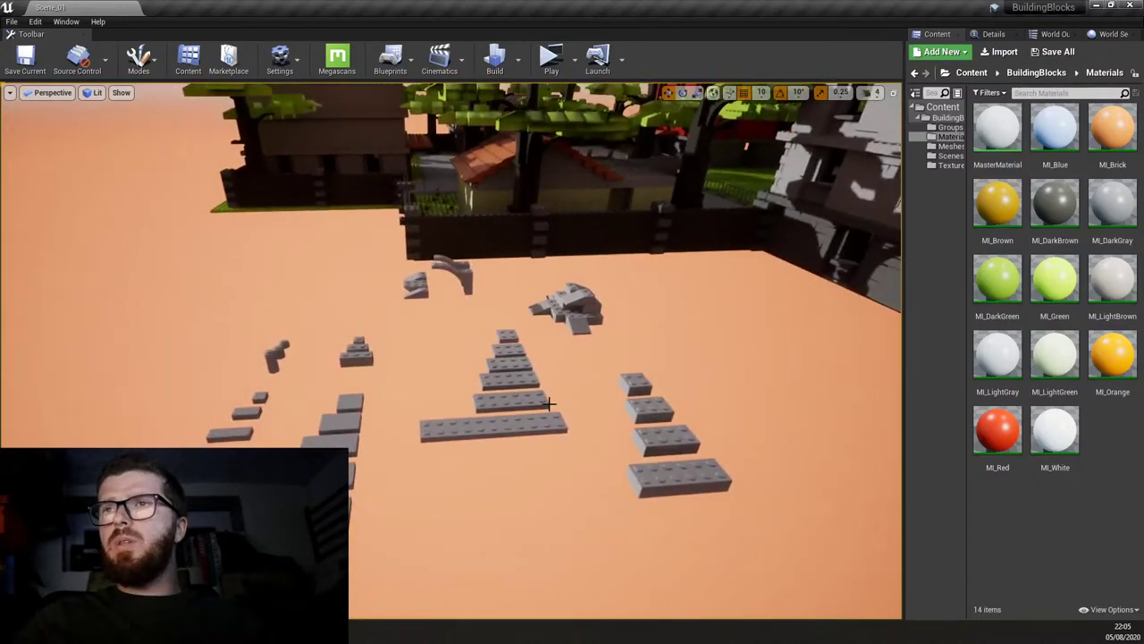
right_click_drag(549, 403, 515, 362)
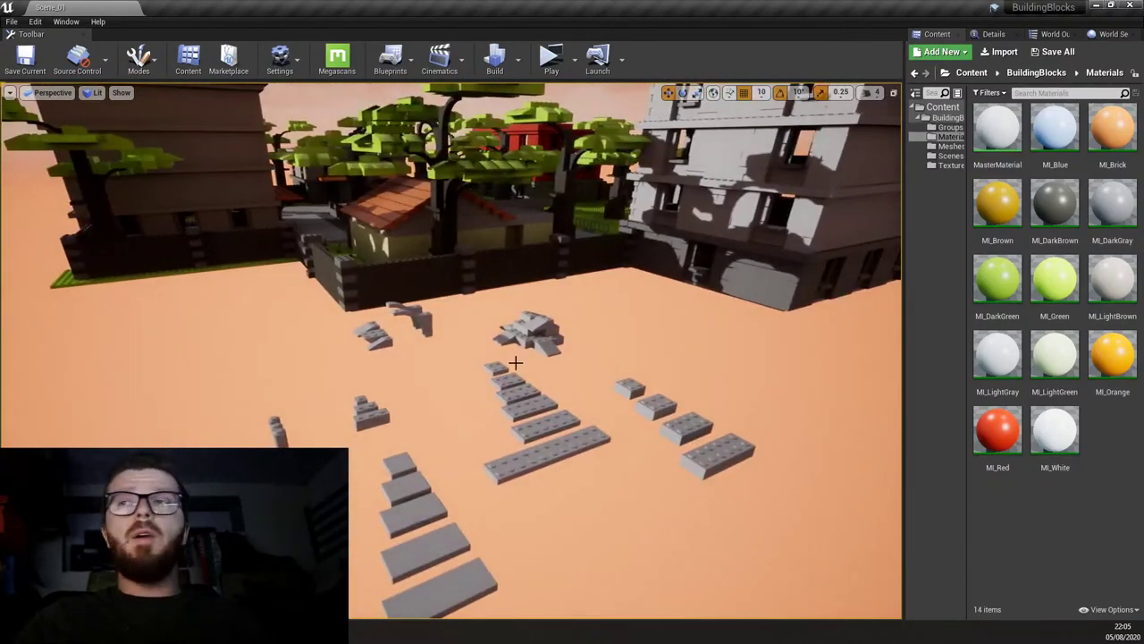
left_click(554, 443)
key("f")
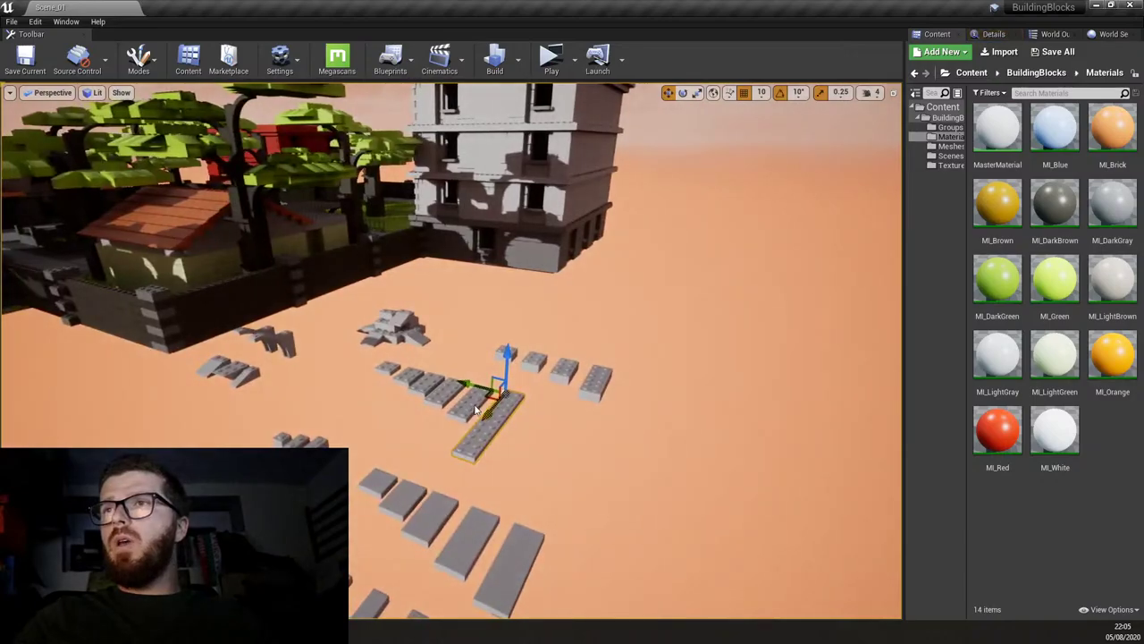
scroll(513, 416, "up", 3)
key("Escape")
right_click_drag(573, 432, 573, 432)
Open MasterMaterial and inspect its D texture, ORM and R_Power nodes.
double_click(997, 127)
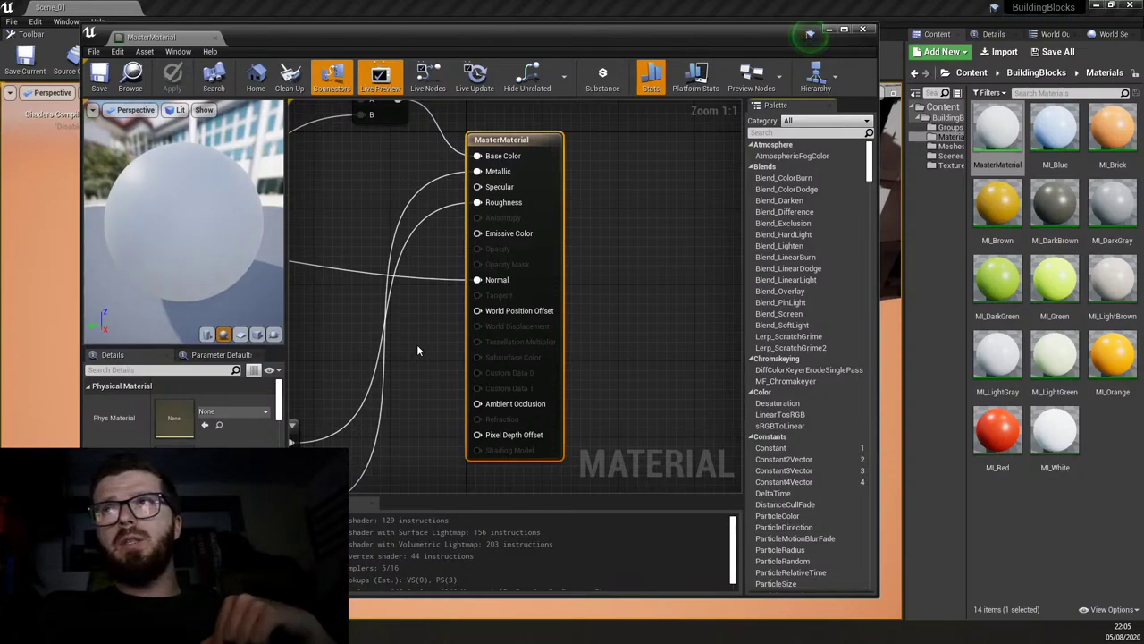
scroll(354, 324, "down", 5)
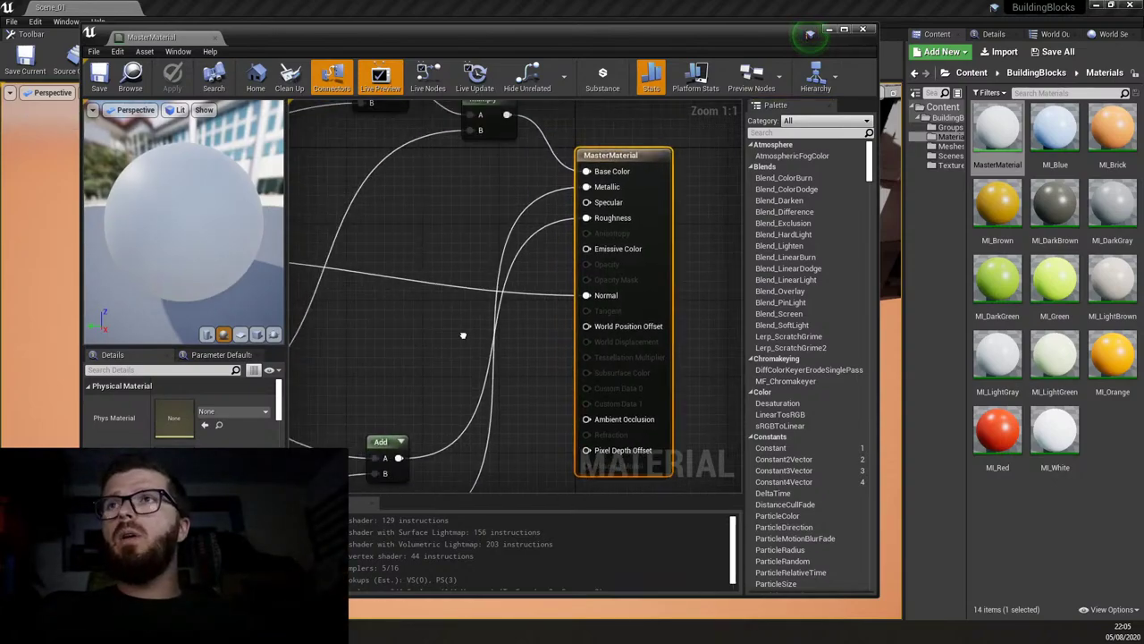
right_click_drag(515, 340, 514, 332)
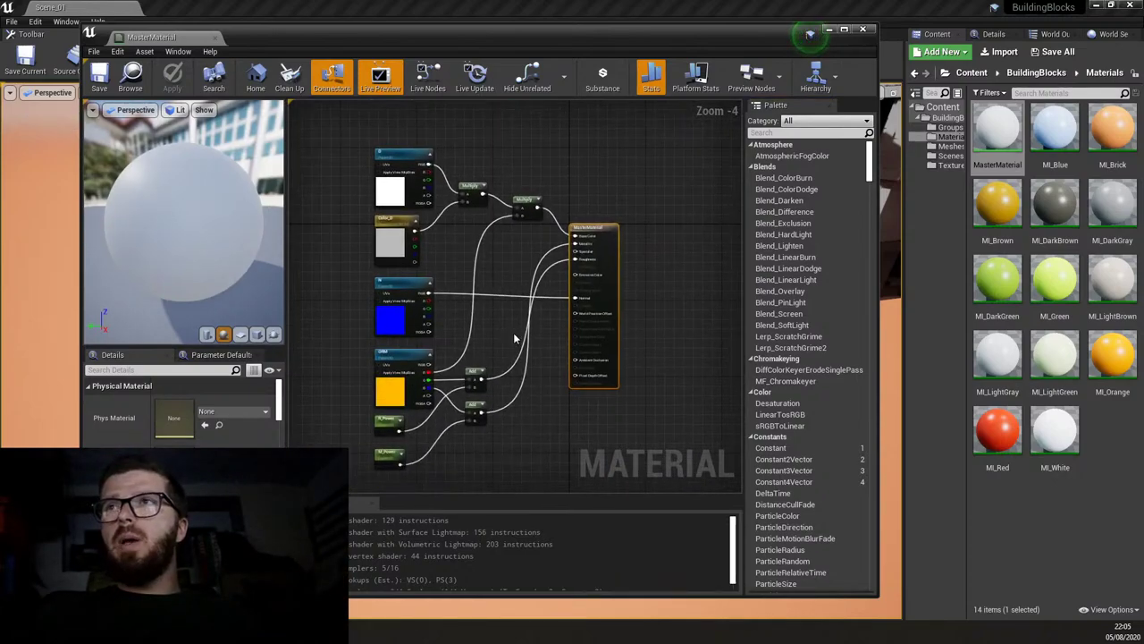
left_click_drag(342, 178, 383, 183)
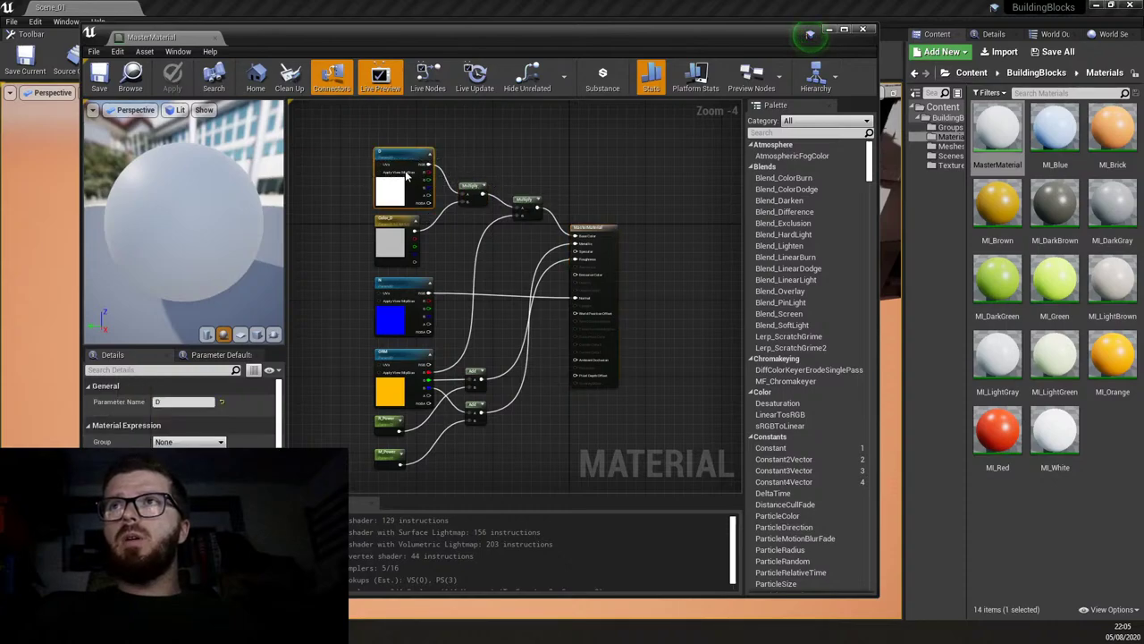
scroll(341, 188, "up", 2)
left_click(416, 170)
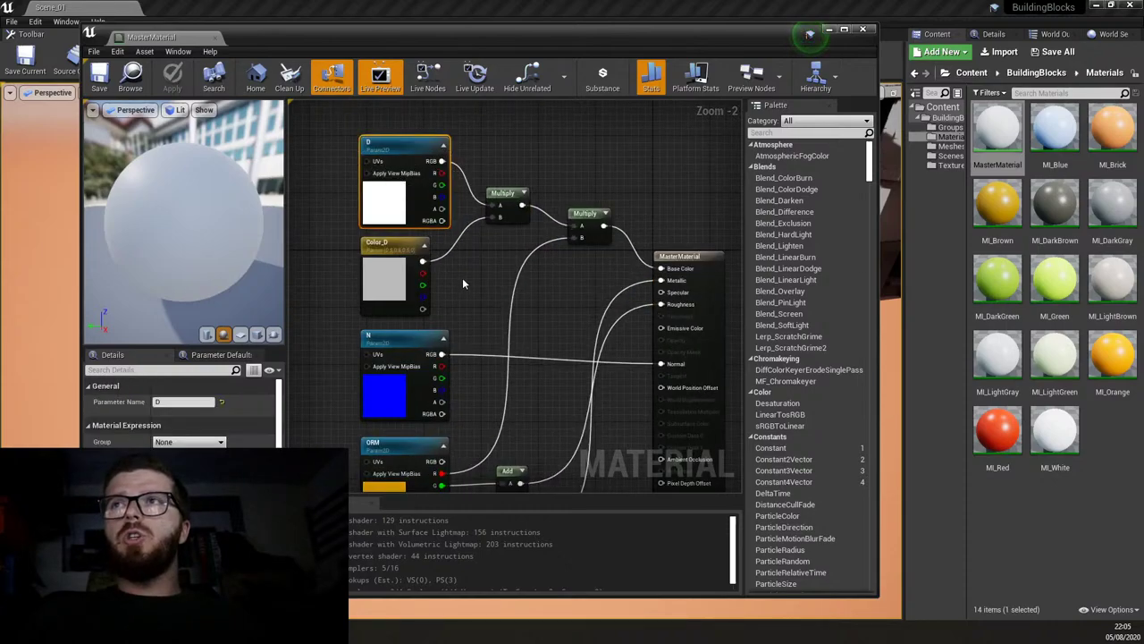
left_click(463, 280)
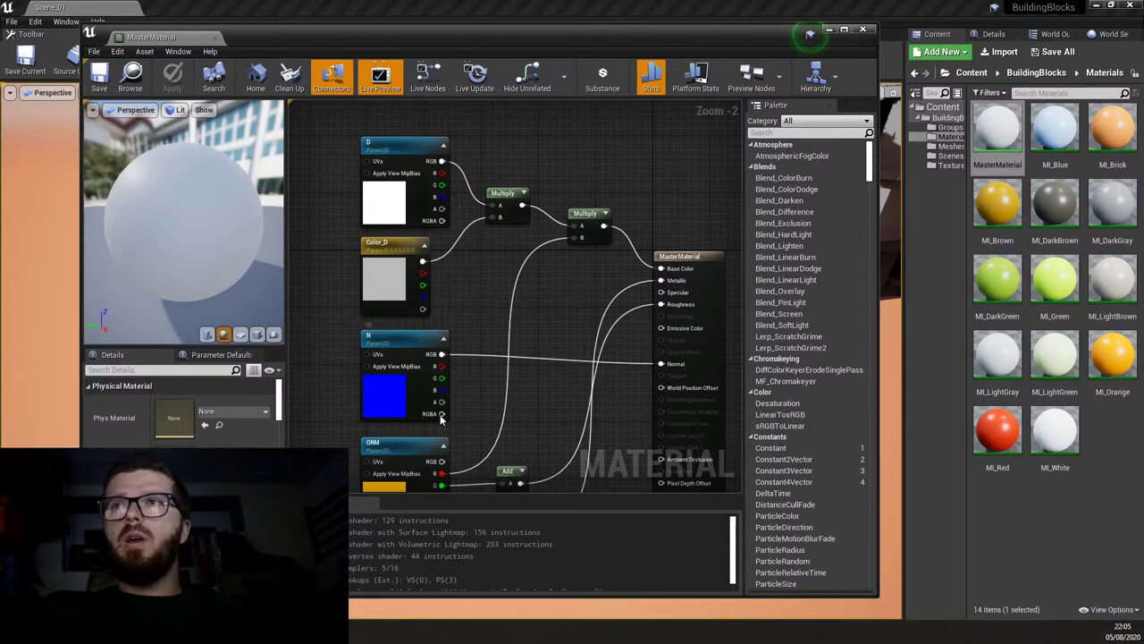
right_click_drag(480, 424, 480, 324)
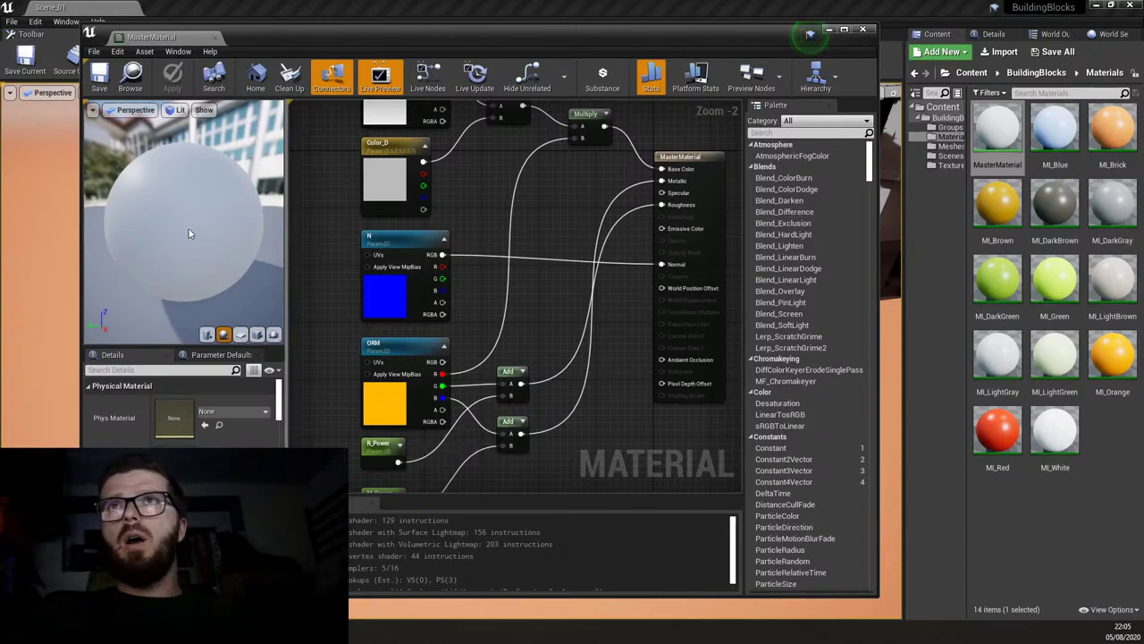
Preview the material on a cube from above, then close the graph.
left_click_drag(187, 231, 187, 205)
left_click(258, 334)
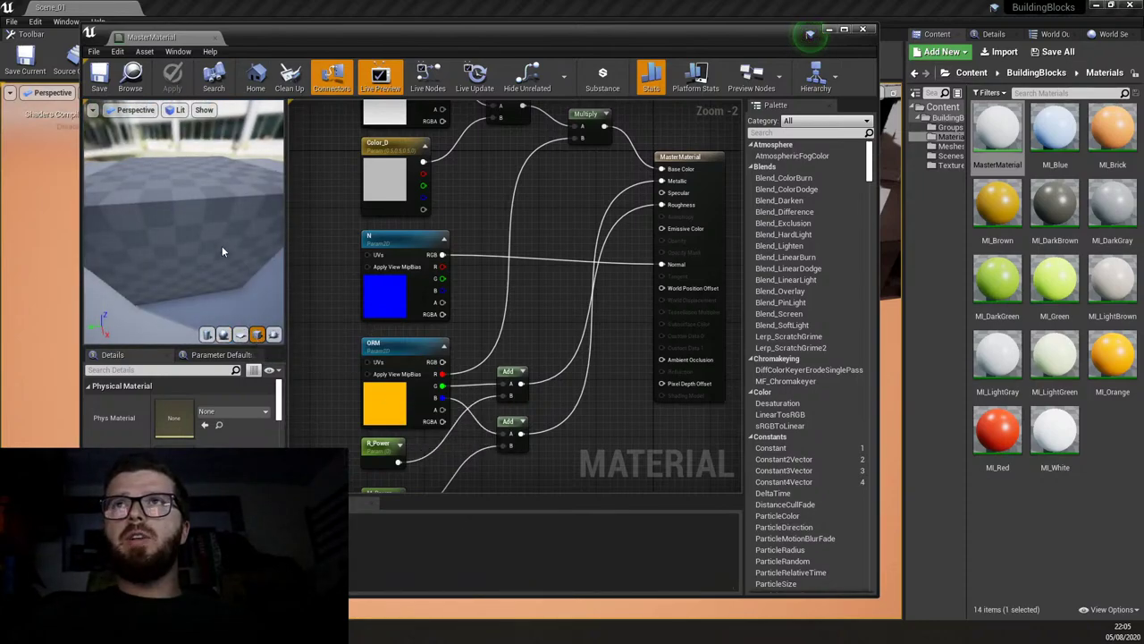
left_click_drag(221, 246, 201, 134)
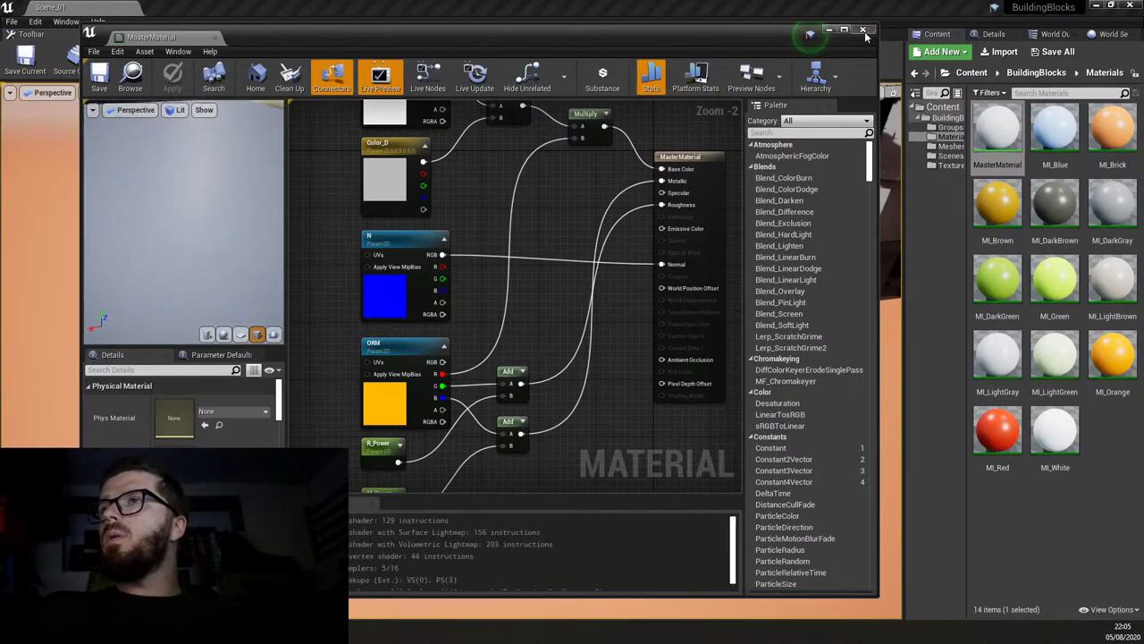
left_click(863, 31)
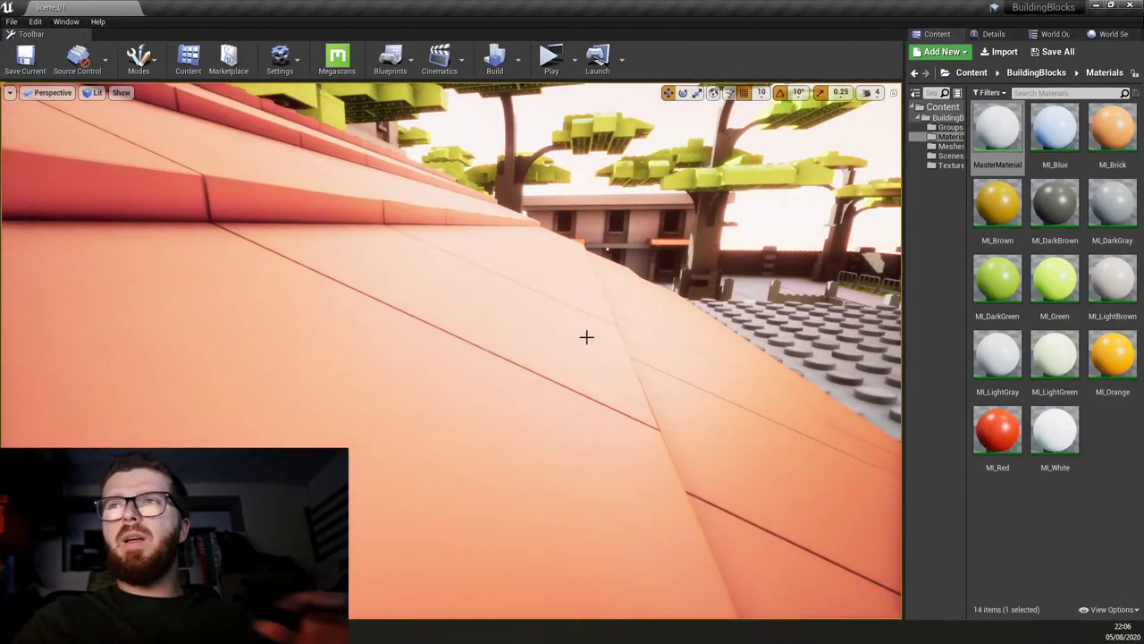
Fly over the diorama's red brick roof, then reopen MasterMaterial.
right_click_drag(554, 335, 537, 336)
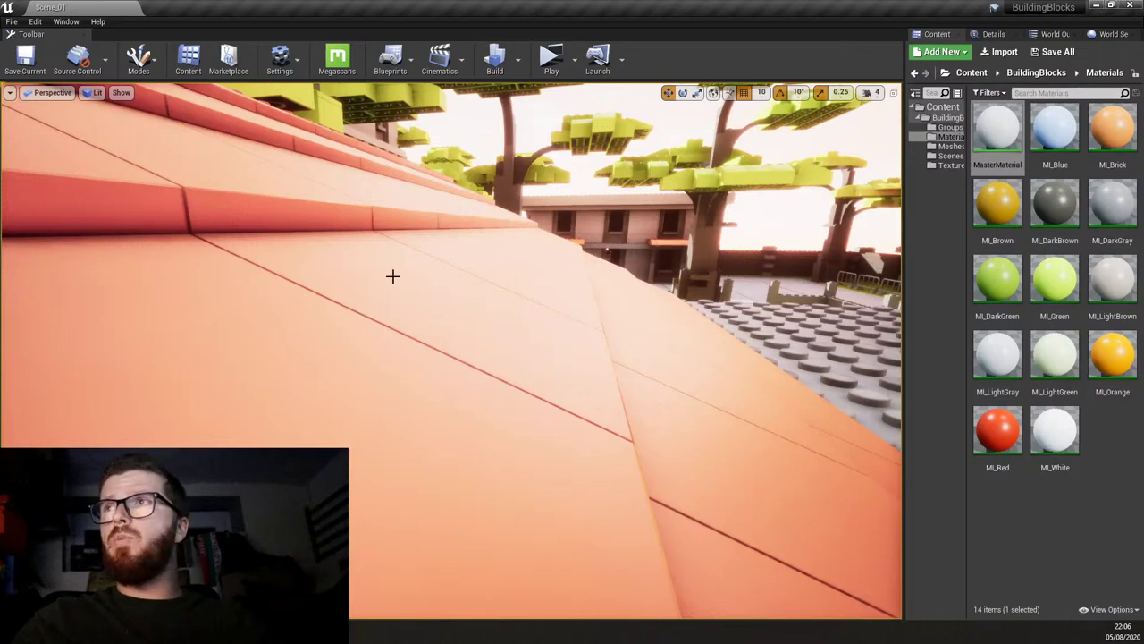
double_click(1002, 134)
scroll(629, 324, "down", 2)
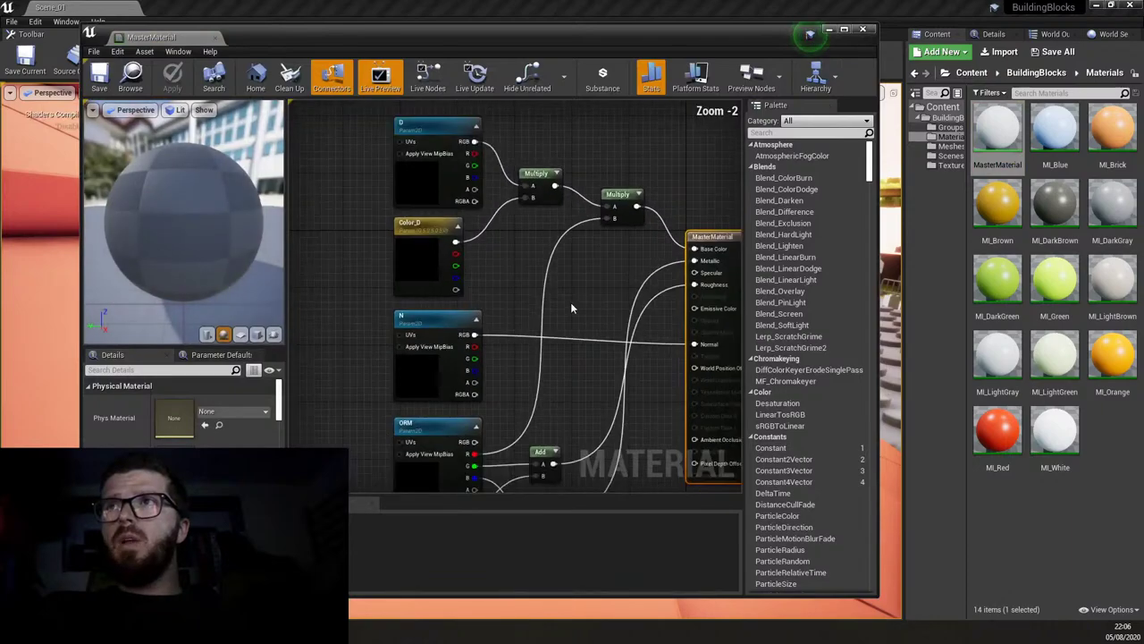
left_click(409, 123)
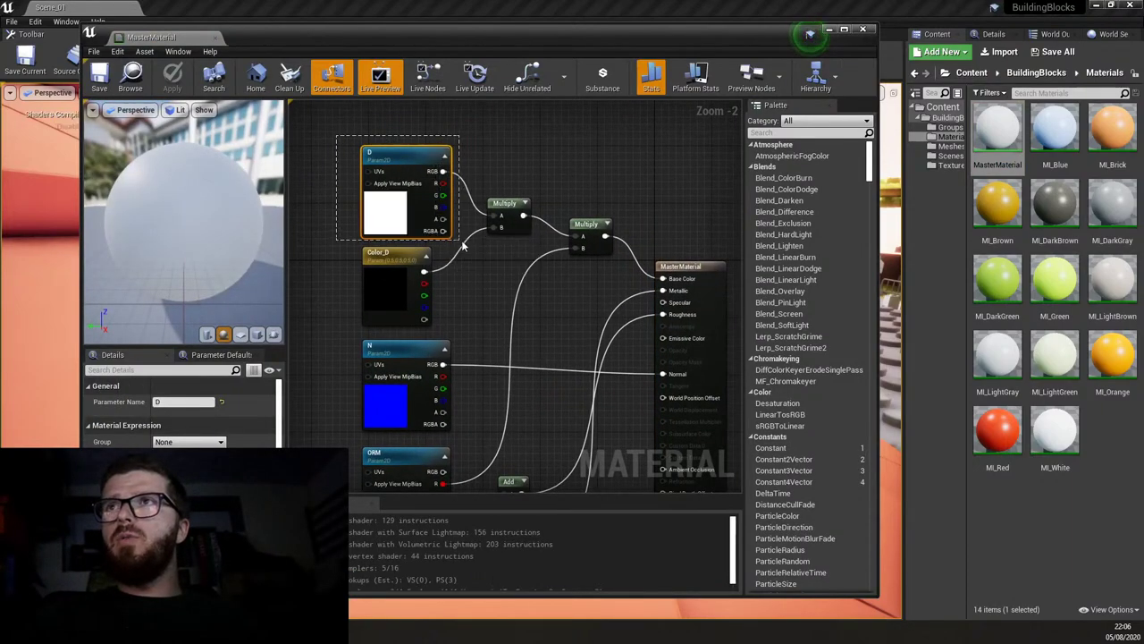
left_click_drag(344, 256, 441, 326)
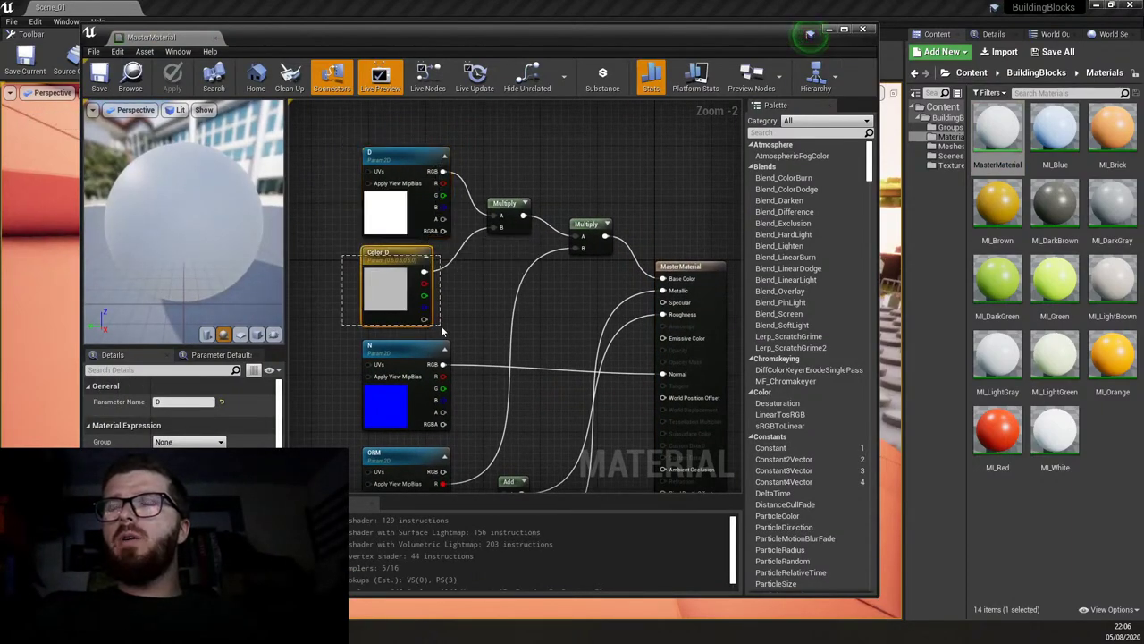
left_click_drag(324, 175, 416, 311)
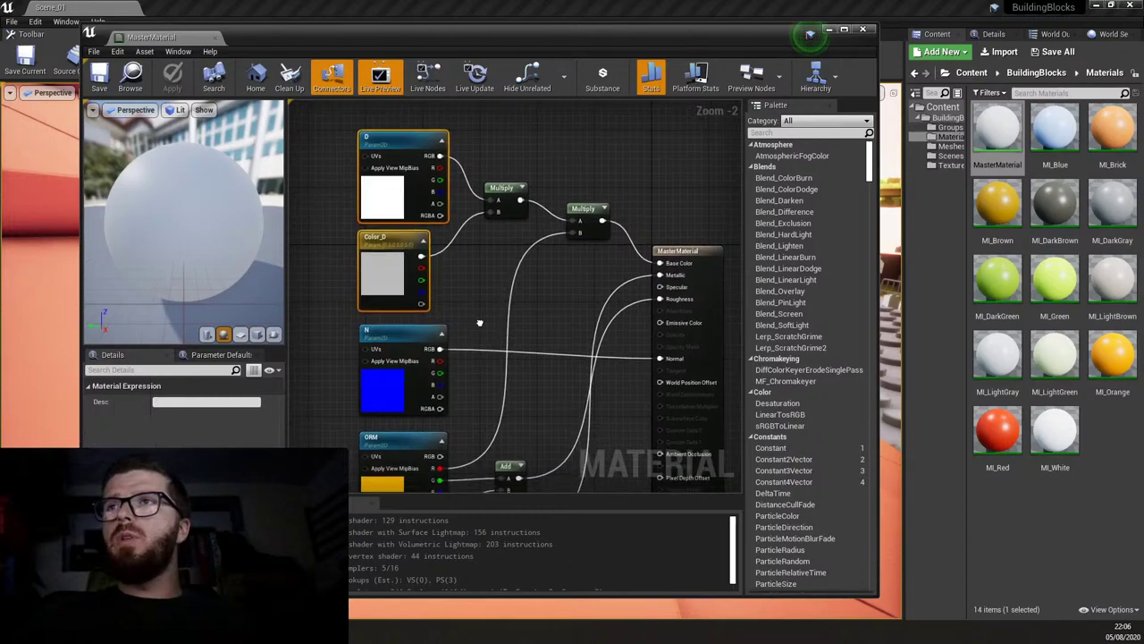
scroll(467, 343, "down", 1)
left_click(466, 343)
right_click_drag(464, 340, 458, 368)
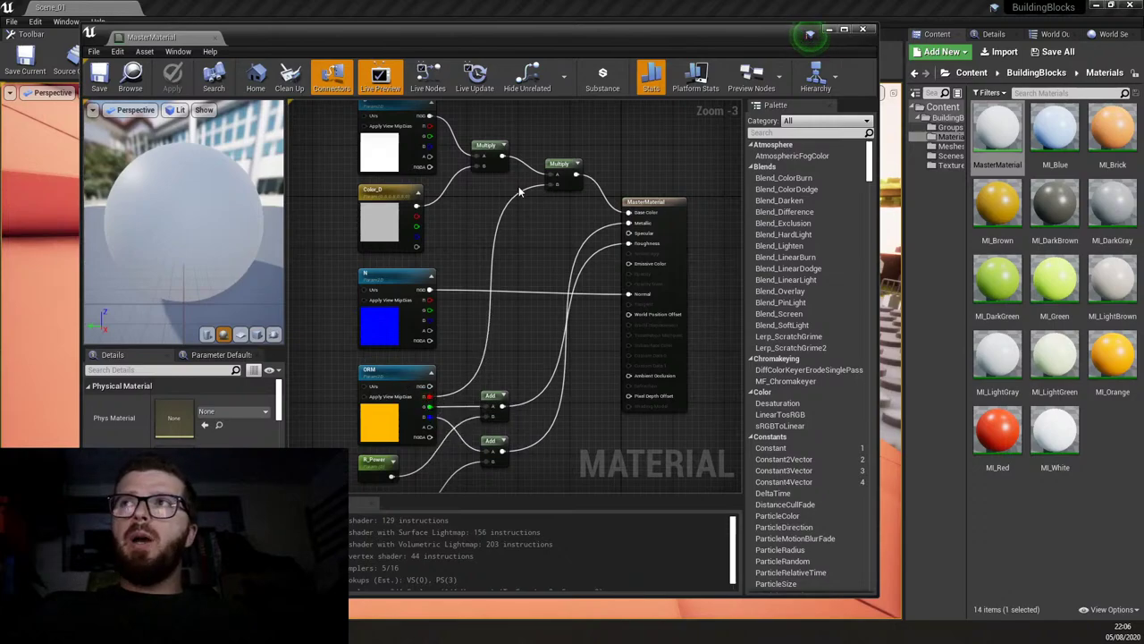
left_click(394, 379)
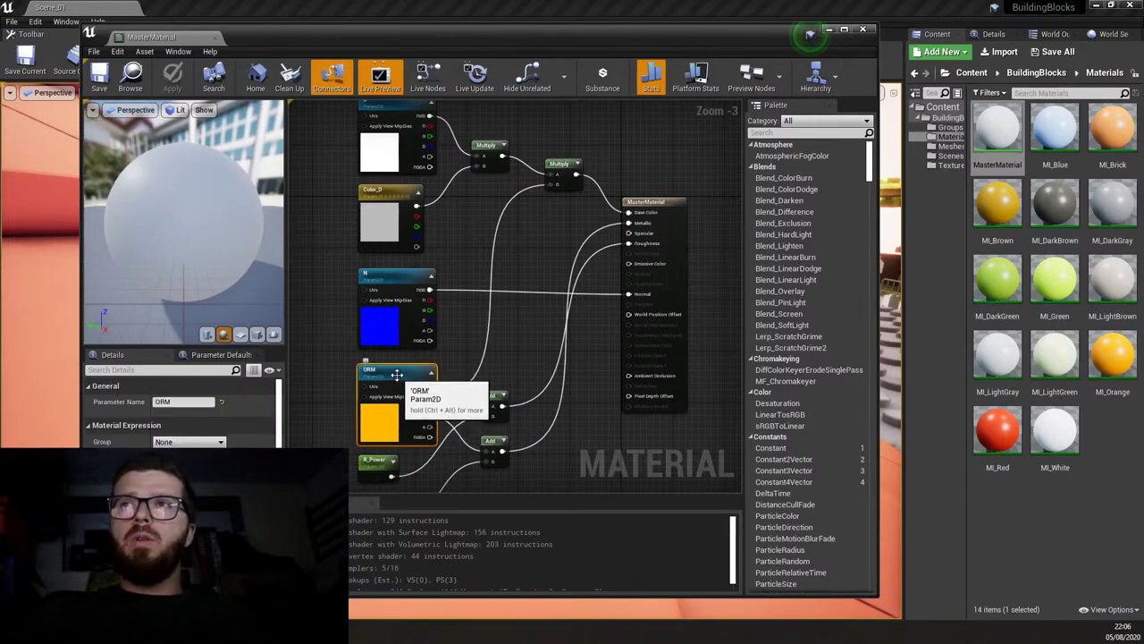
left_click(518, 377)
right_click_drag(504, 375, 464, 379)
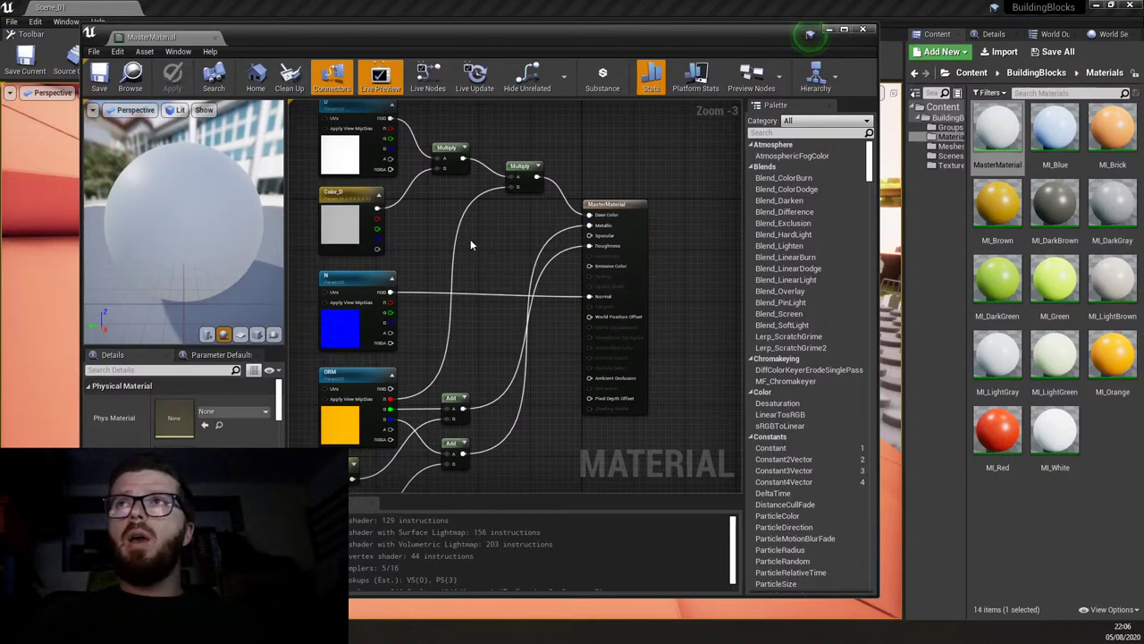
left_click(368, 381)
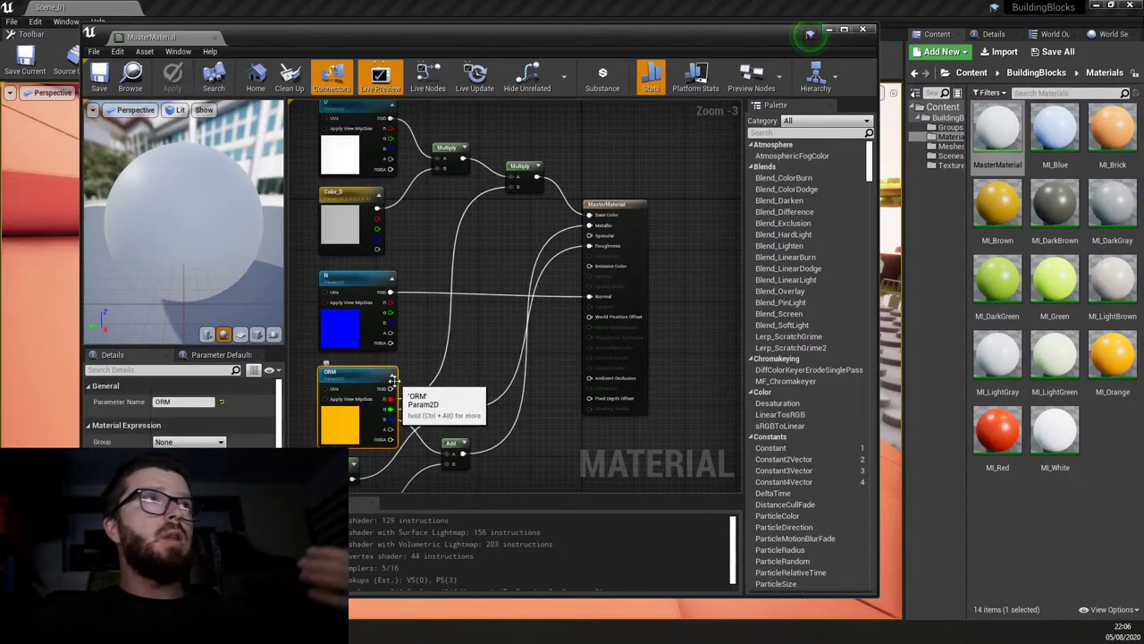
left_click(472, 355)
scroll(440, 359, "down", 2)
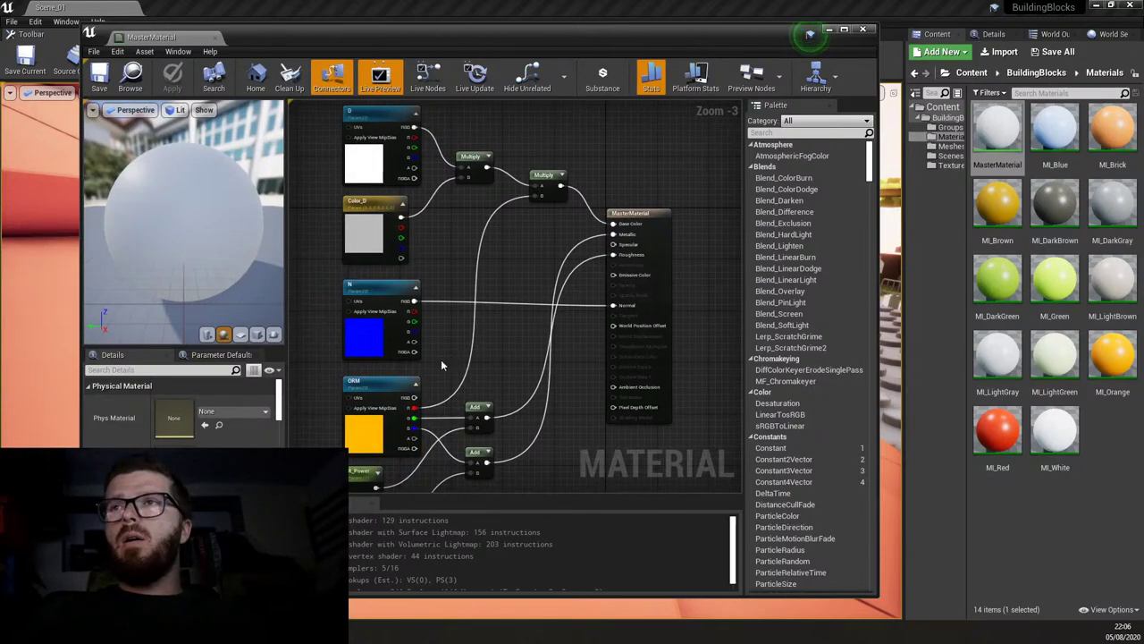
scroll(415, 389, "up", 1)
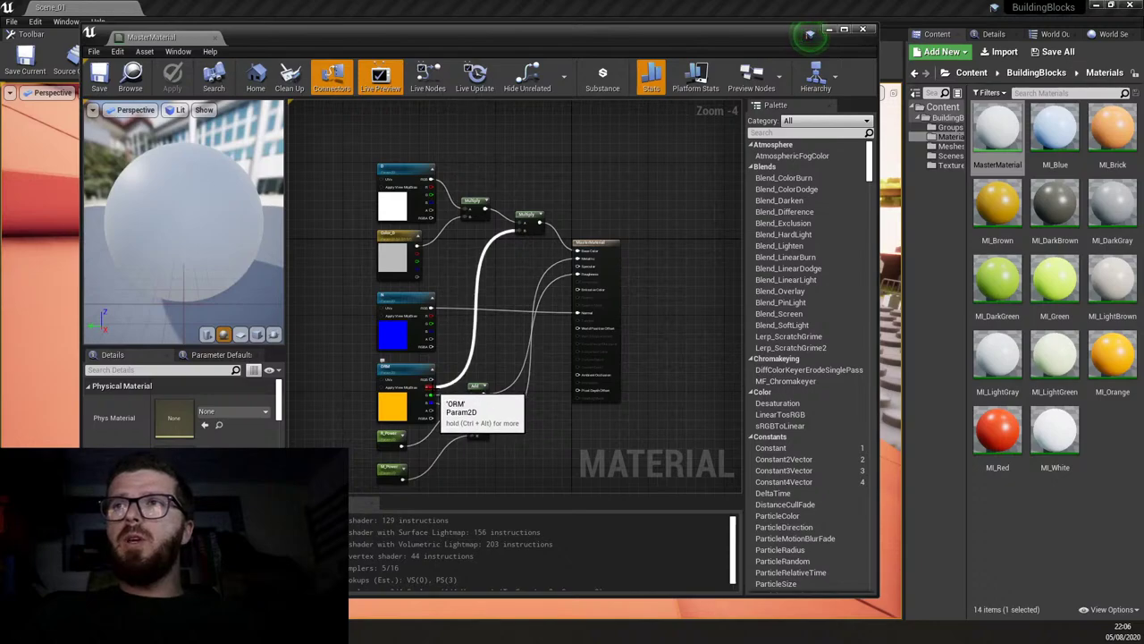
left_click_drag(359, 153, 522, 267)
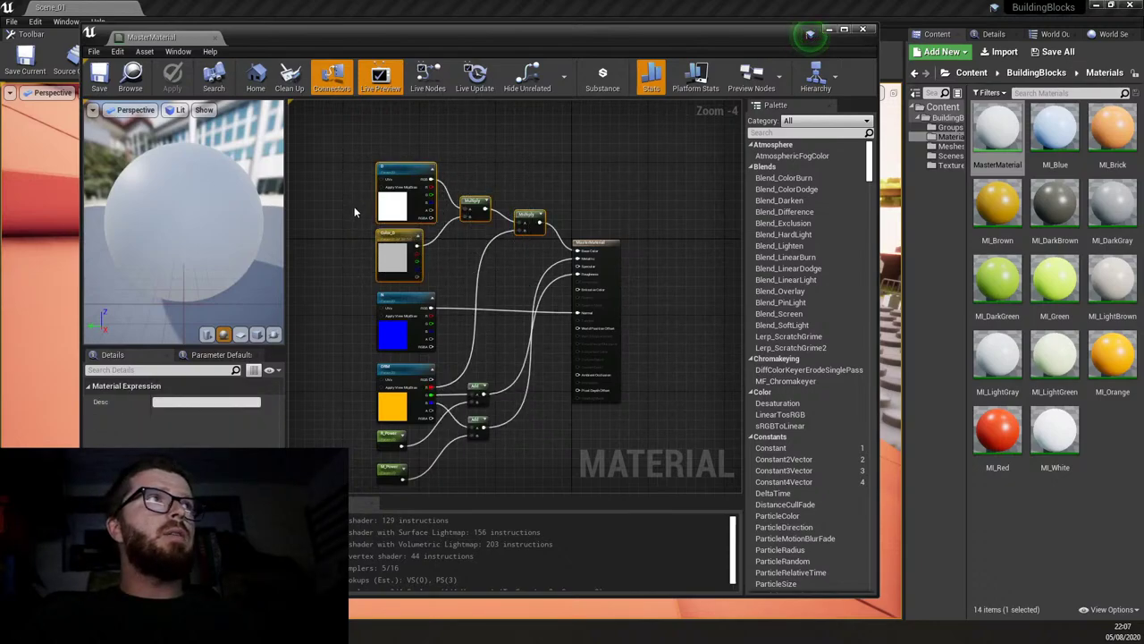
left_click(502, 284)
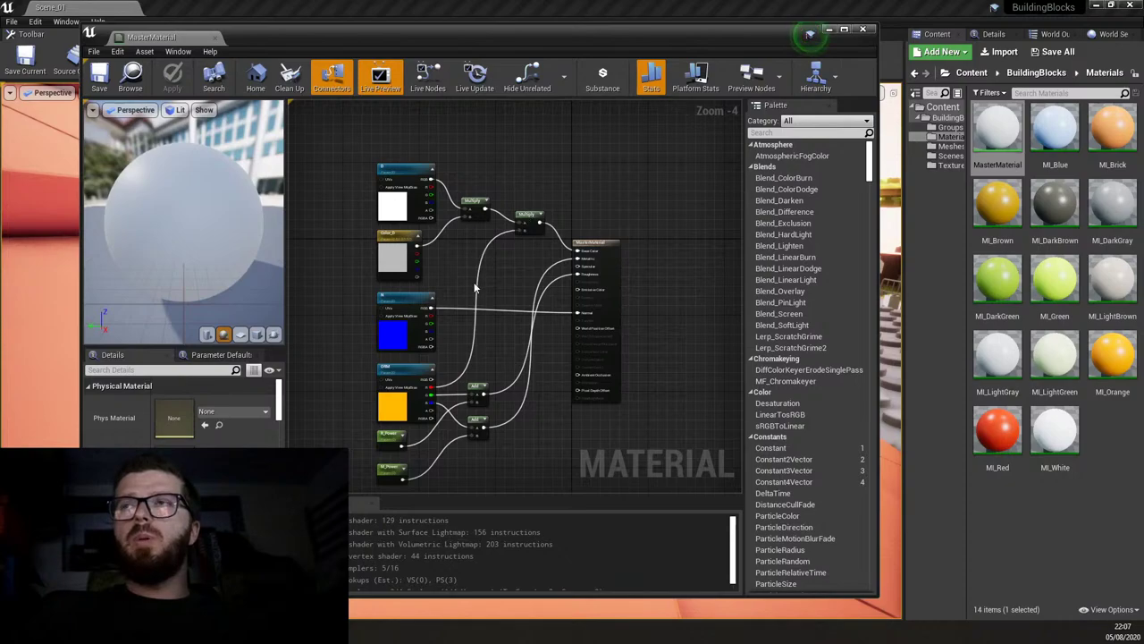
scroll(428, 439, "up", 3)
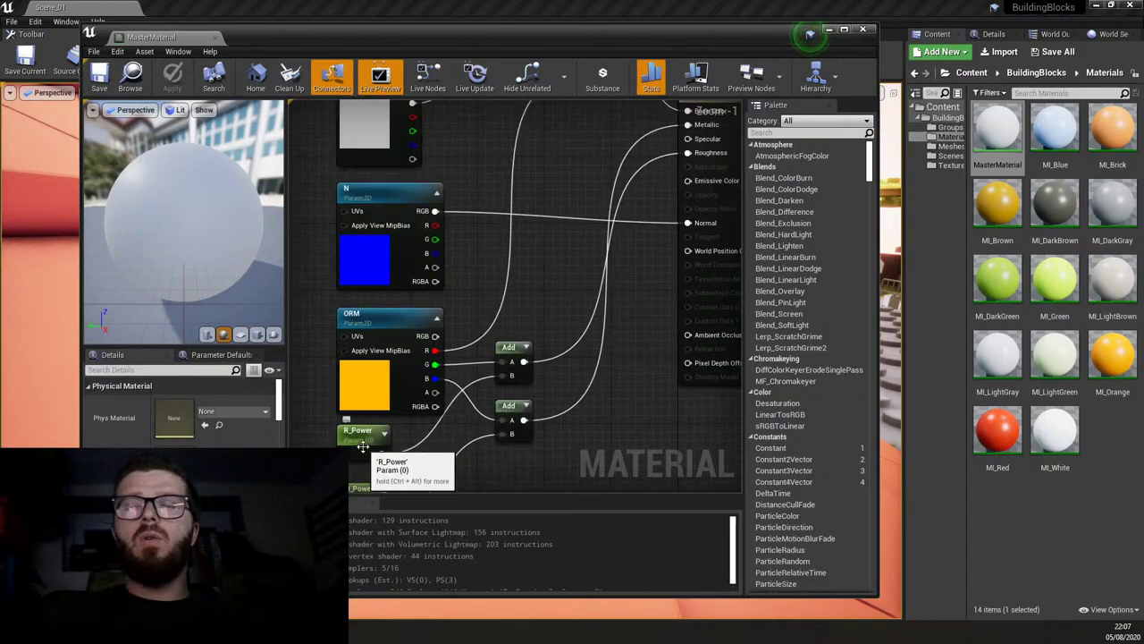
right_click_drag(372, 451, 357, 440)
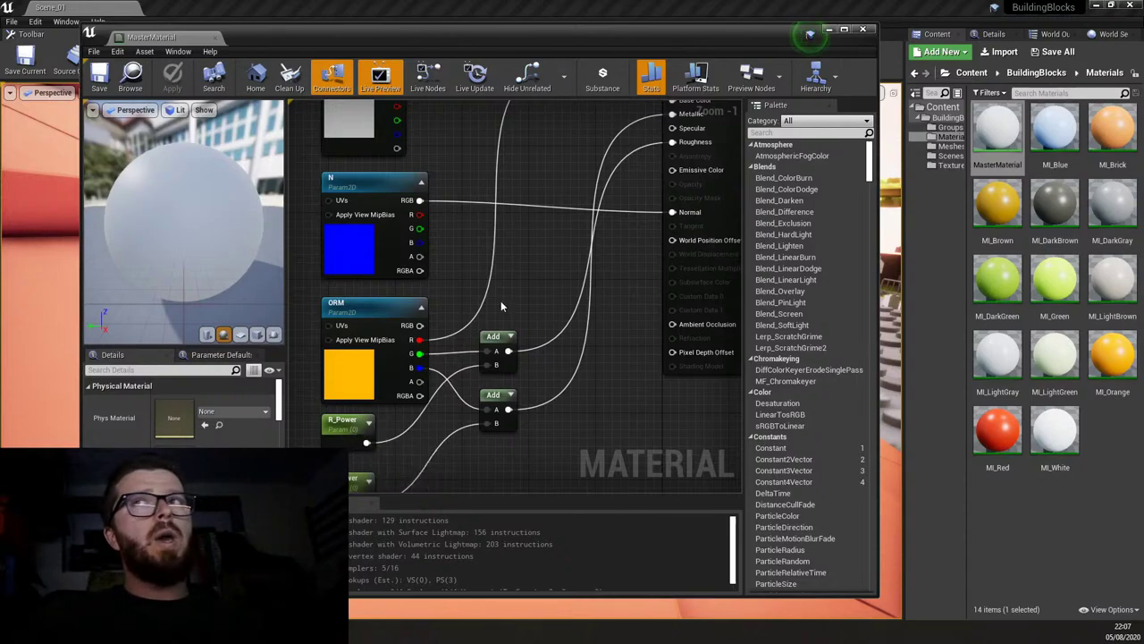
scroll(500, 300, "down", 2)
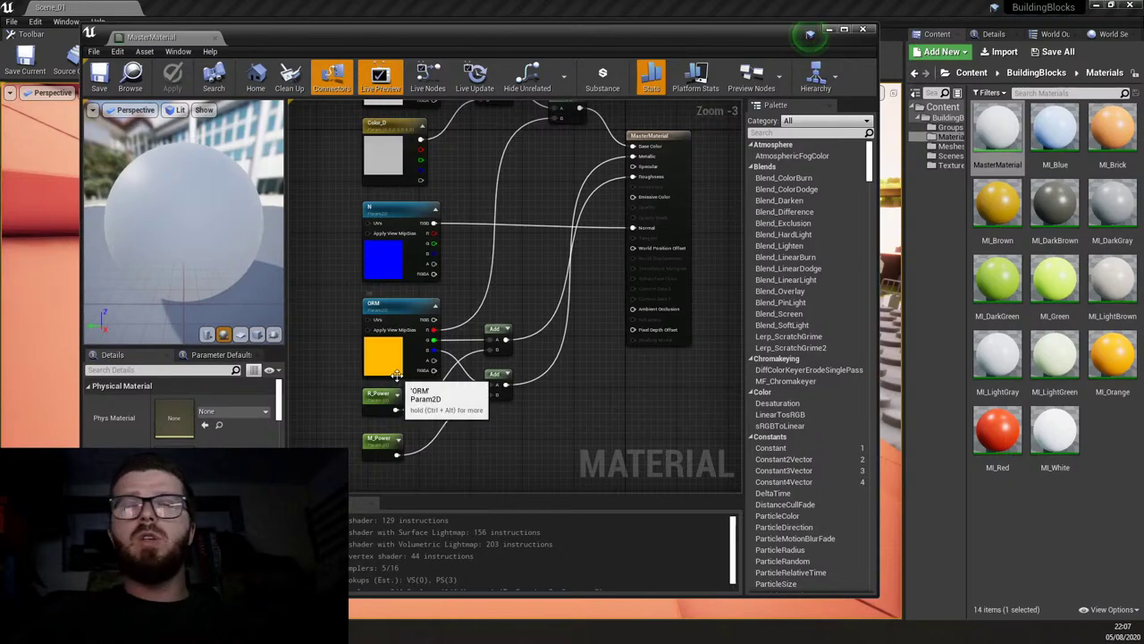
scroll(501, 299, "down", 1)
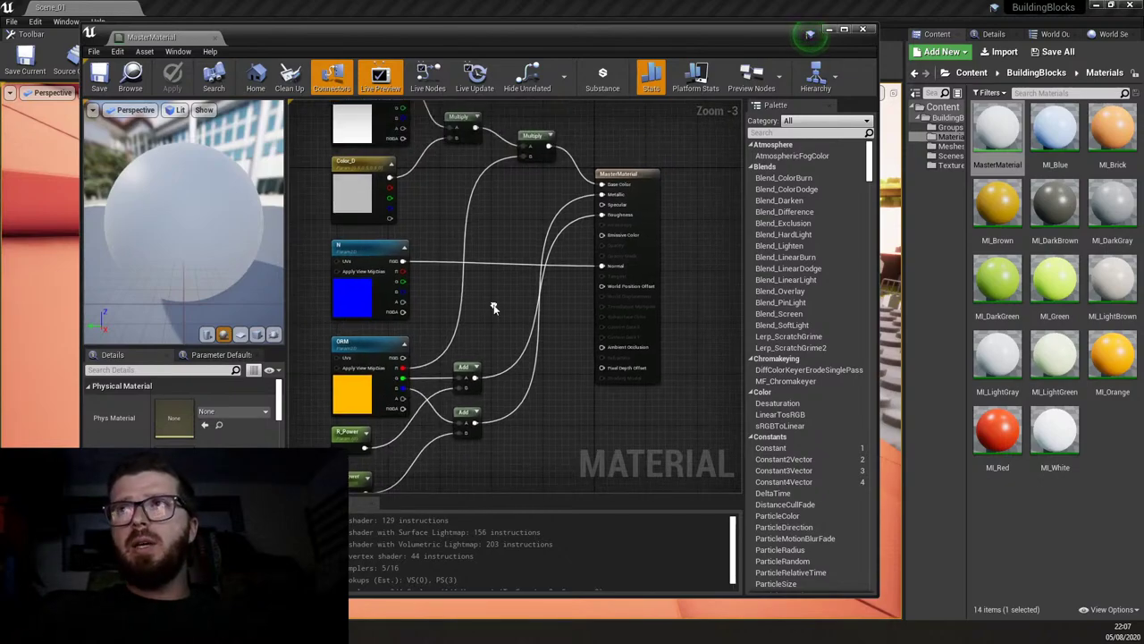
left_click(408, 364)
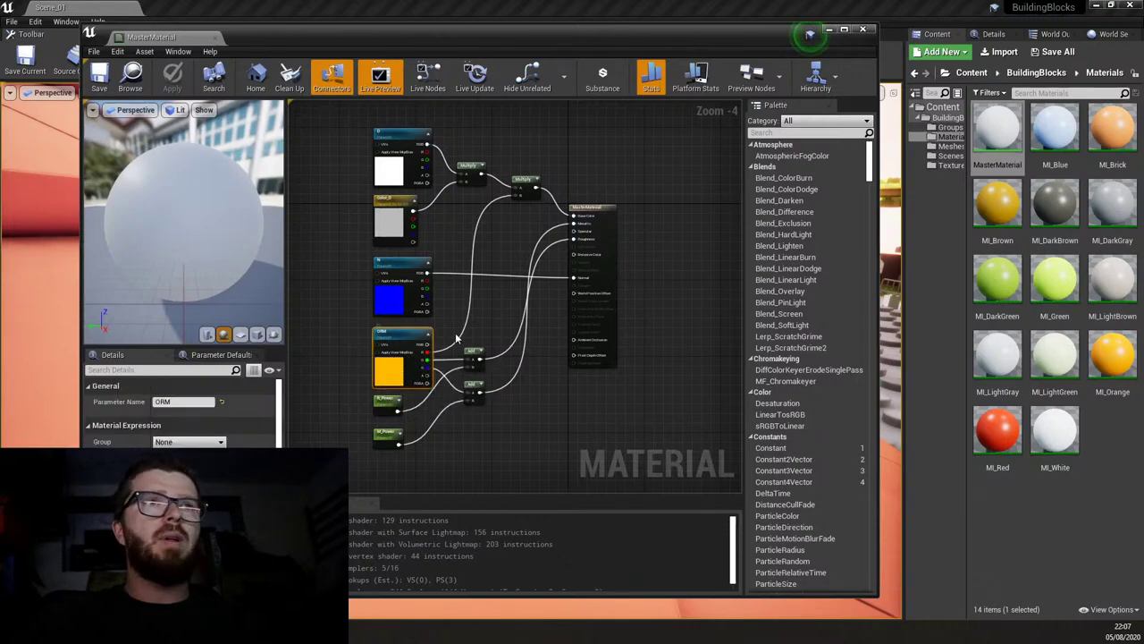
left_click(489, 325)
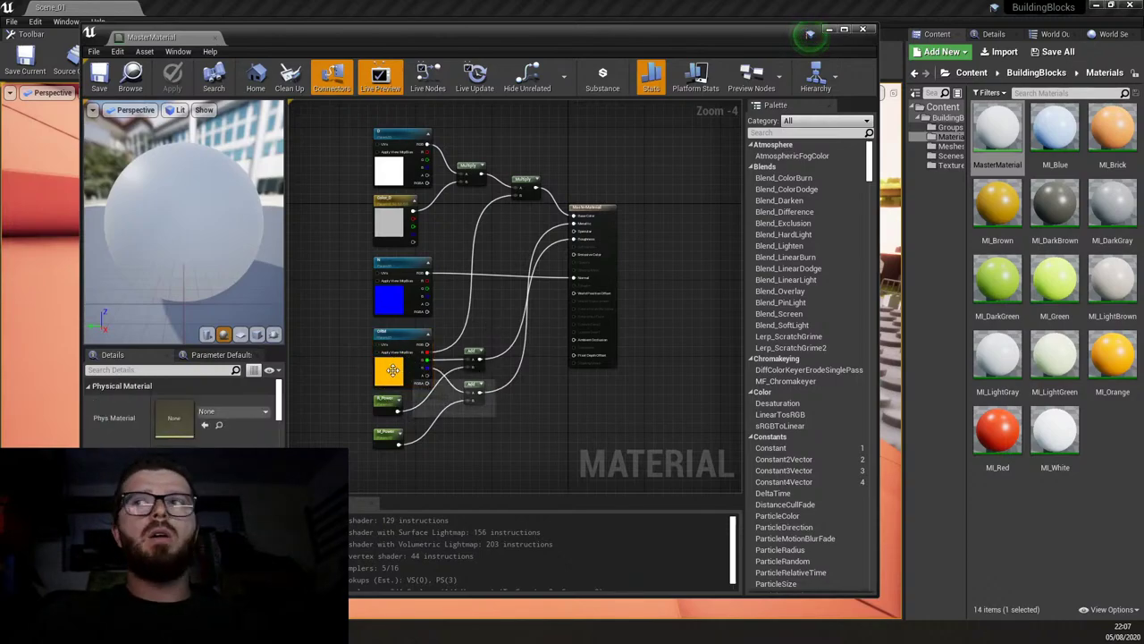
right_click_drag(465, 248, 452, 280)
scroll(356, 332, "up", 1)
left_click(400, 325)
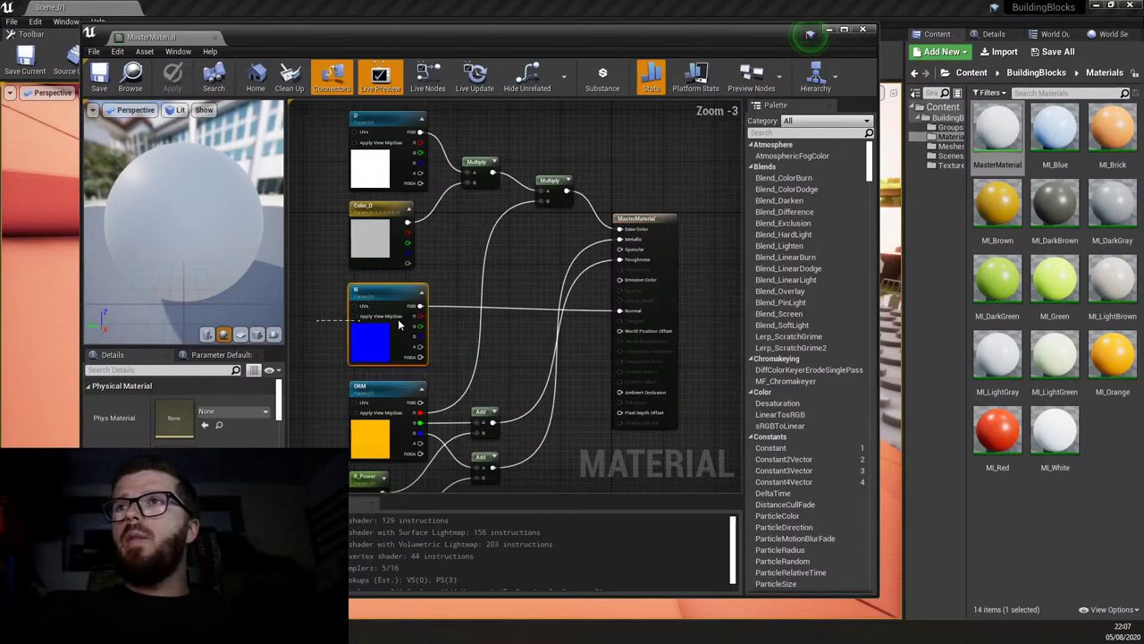
left_click(499, 354)
right_click_drag(499, 356, 519, 272)
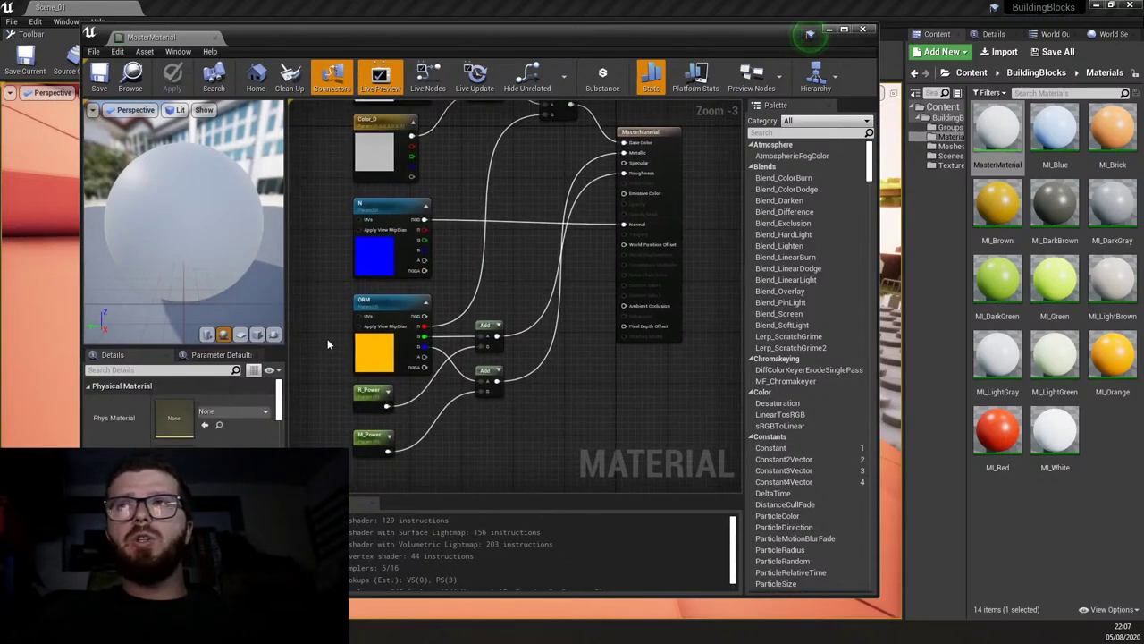
left_click(403, 353)
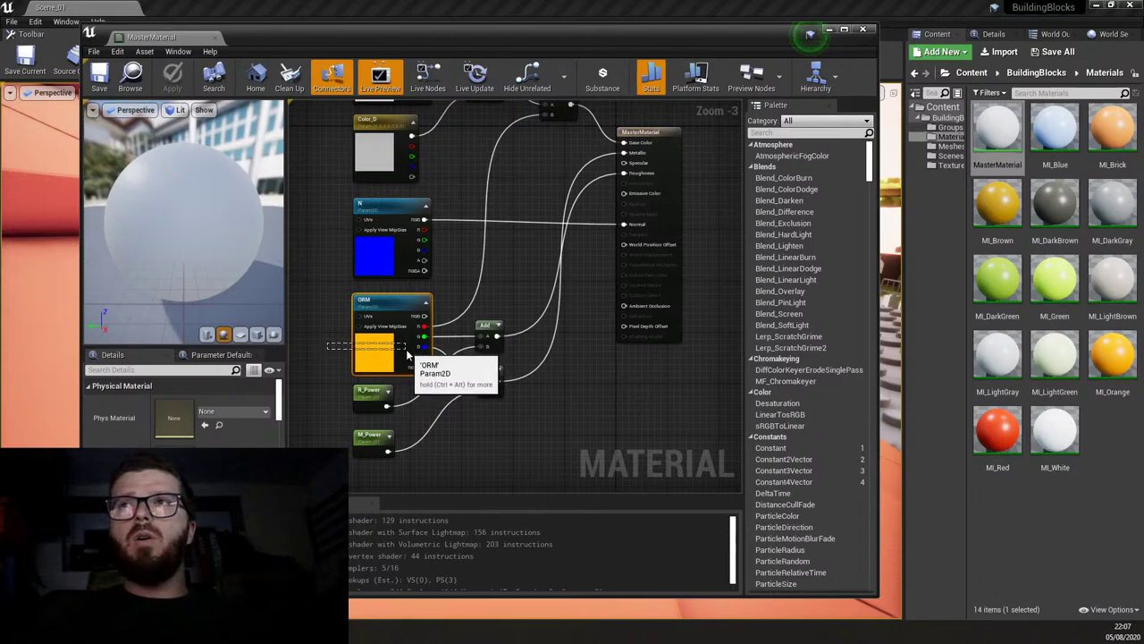
left_click_drag(407, 353, 408, 354)
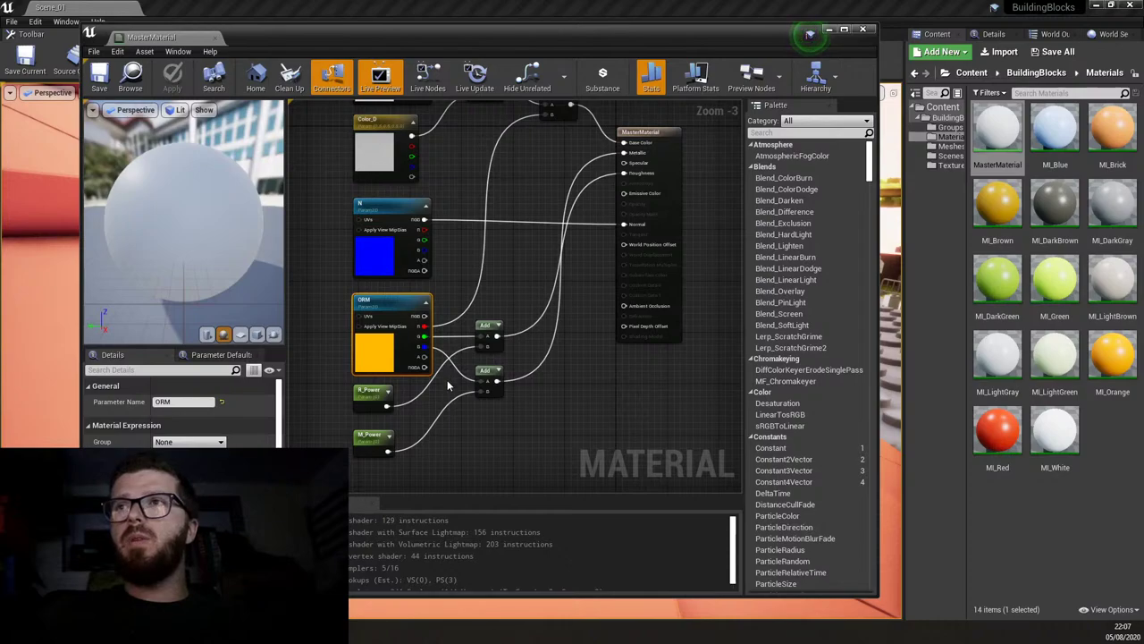
left_click_drag(334, 384, 409, 399)
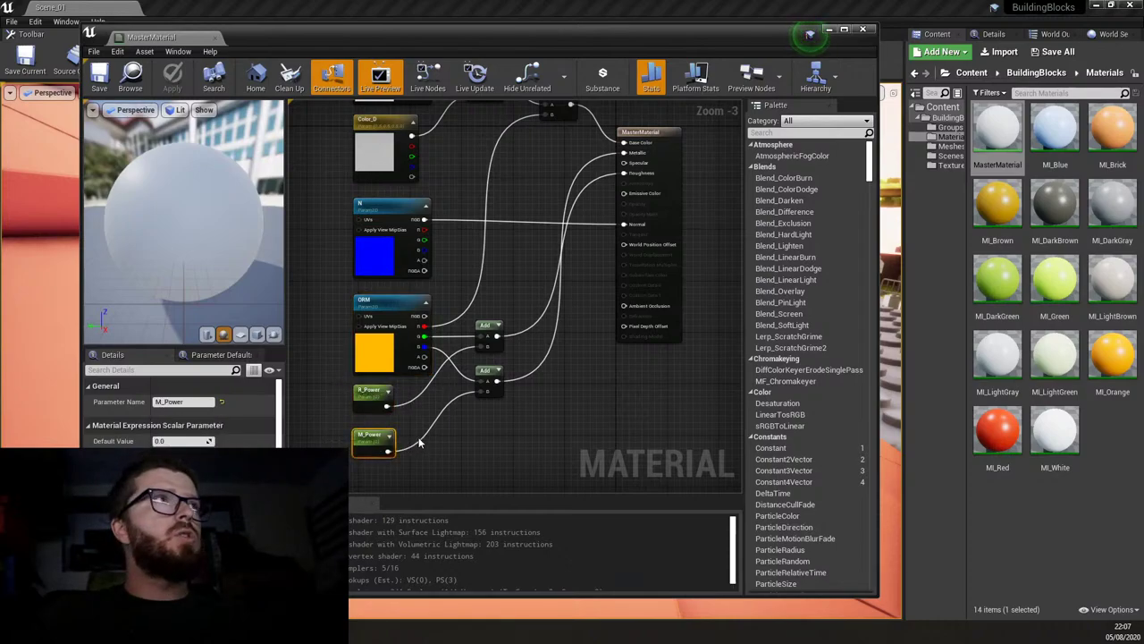
left_click(503, 441)
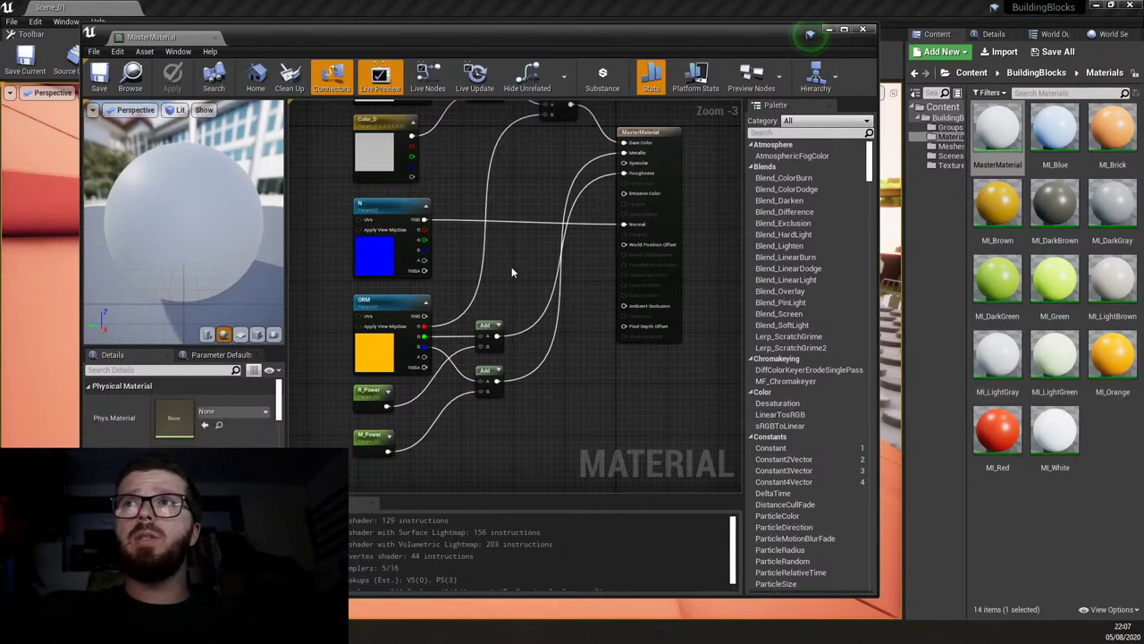
right_click_drag(512, 267, 507, 286)
scroll(508, 297, "down", 1)
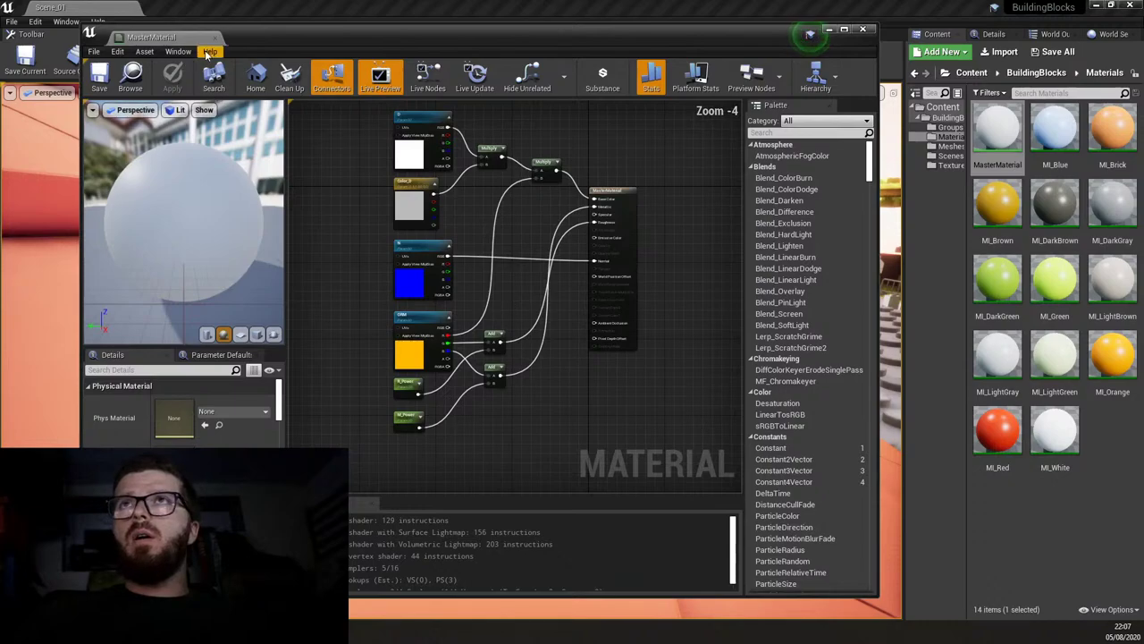
Open T_PlasticBase_v1_ORM from the Textures folder and show only its green channel.
left_click(802, 286)
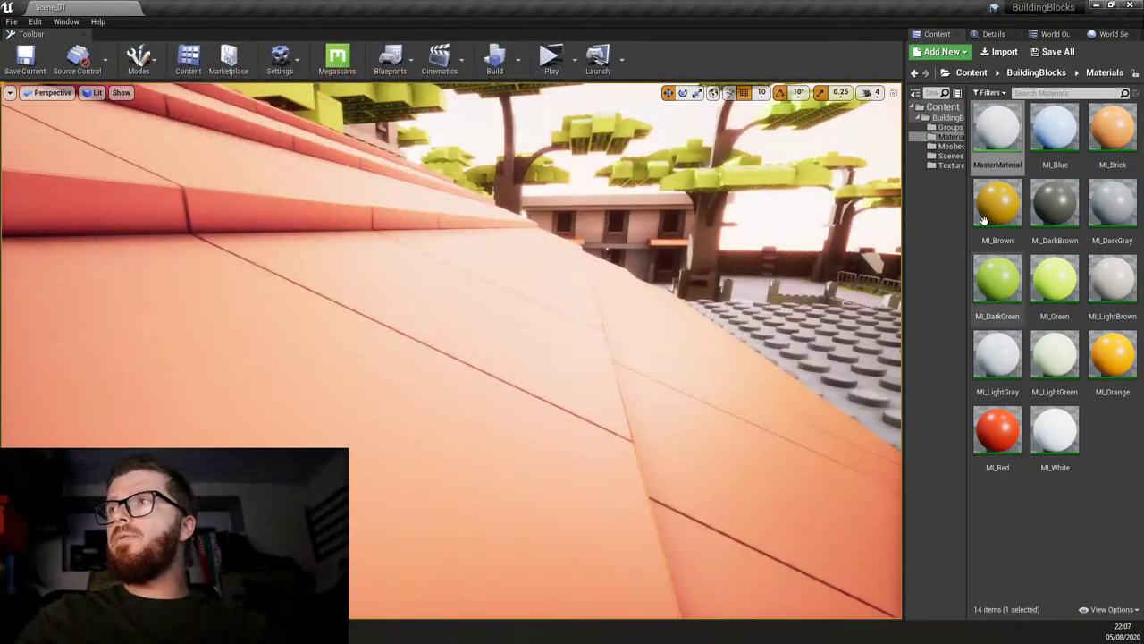
left_click(948, 166)
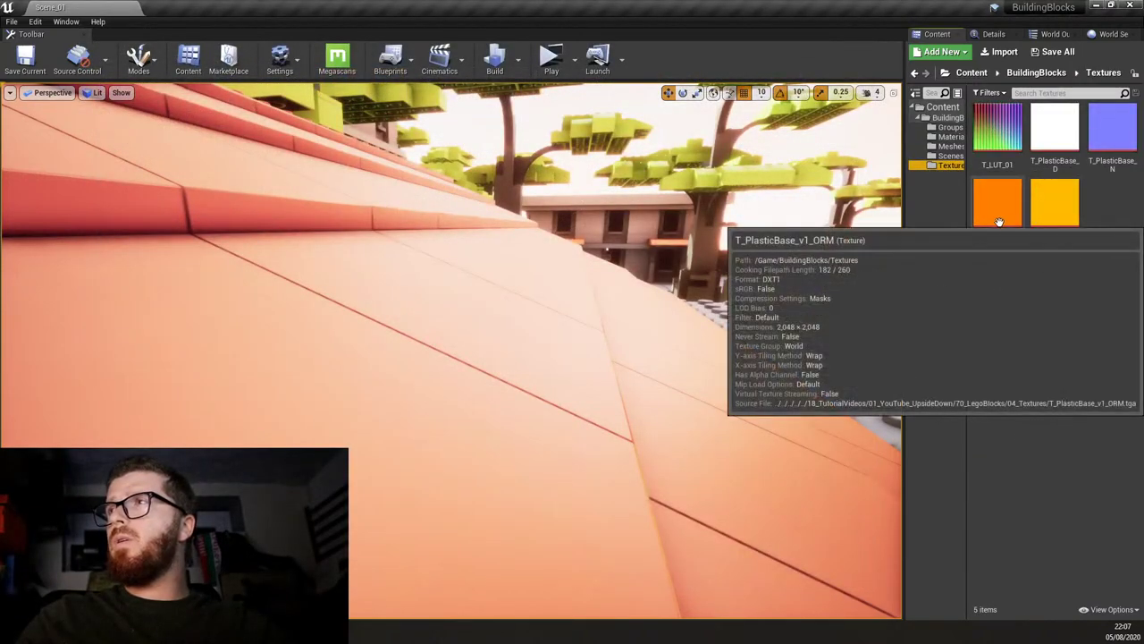
left_click(1054, 221)
double_click(990, 212)
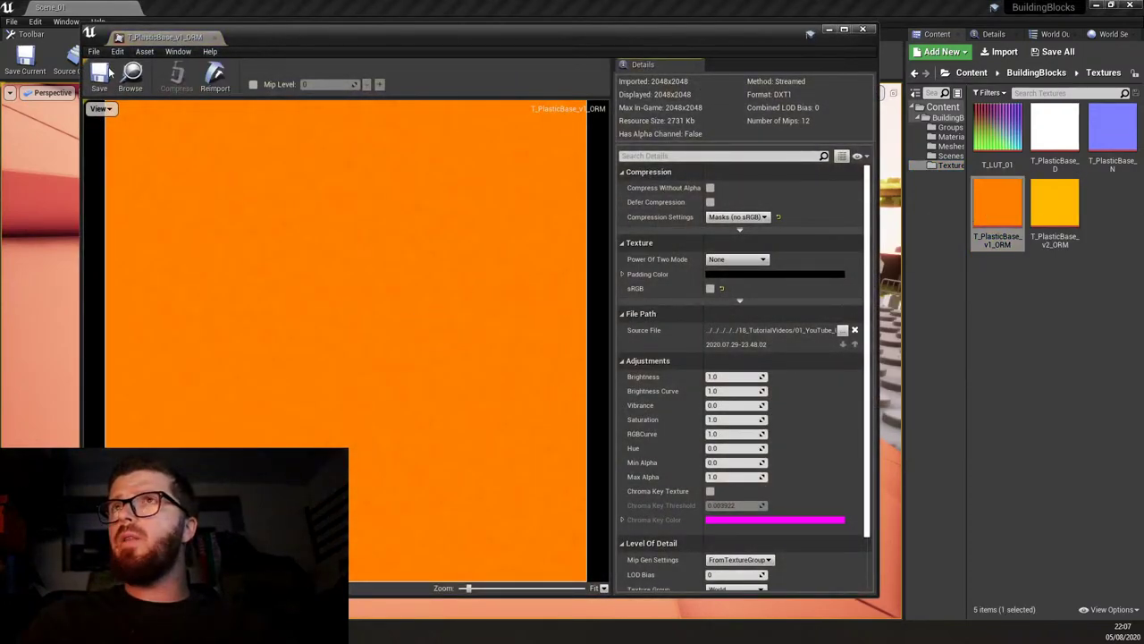
left_click(100, 108)
left_click(99, 132)
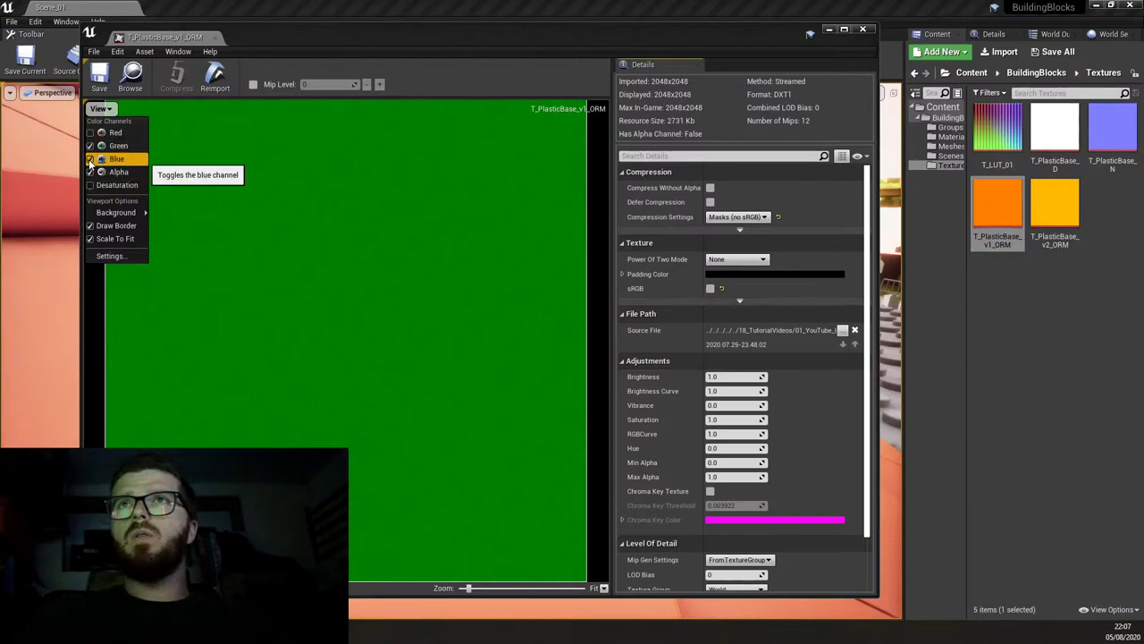
left_click(90, 159)
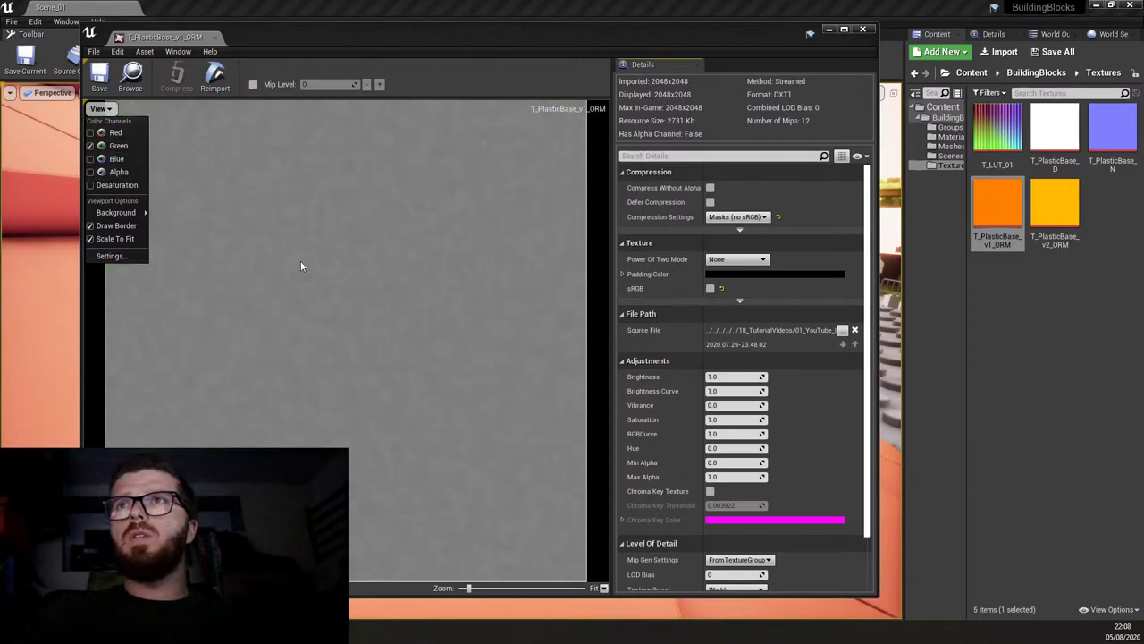
left_click(357, 302)
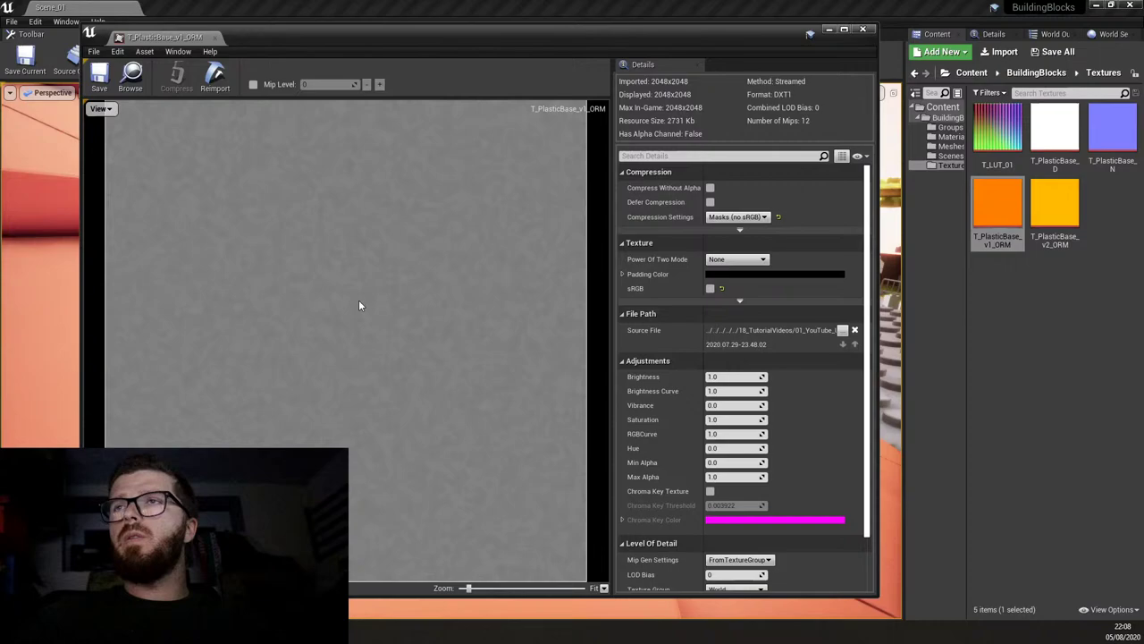
Open T_PlasticBase_v2_ORM and show only its green channel too.
double_click(1055, 208)
left_click(99, 108)
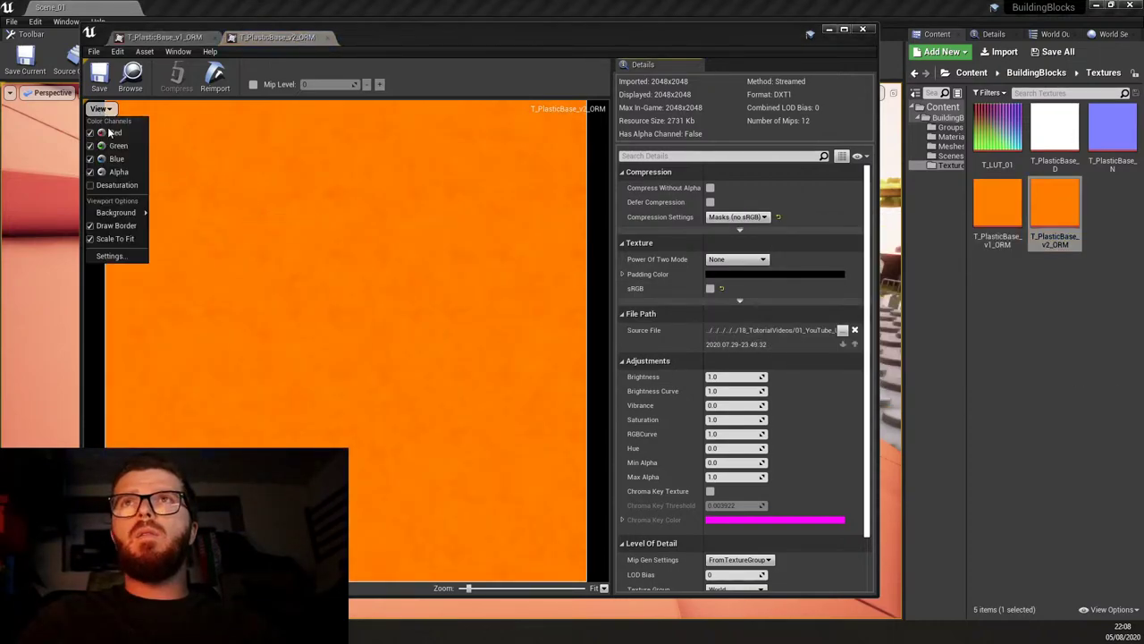
left_click(109, 132)
left_click(107, 158)
left_click(438, 338)
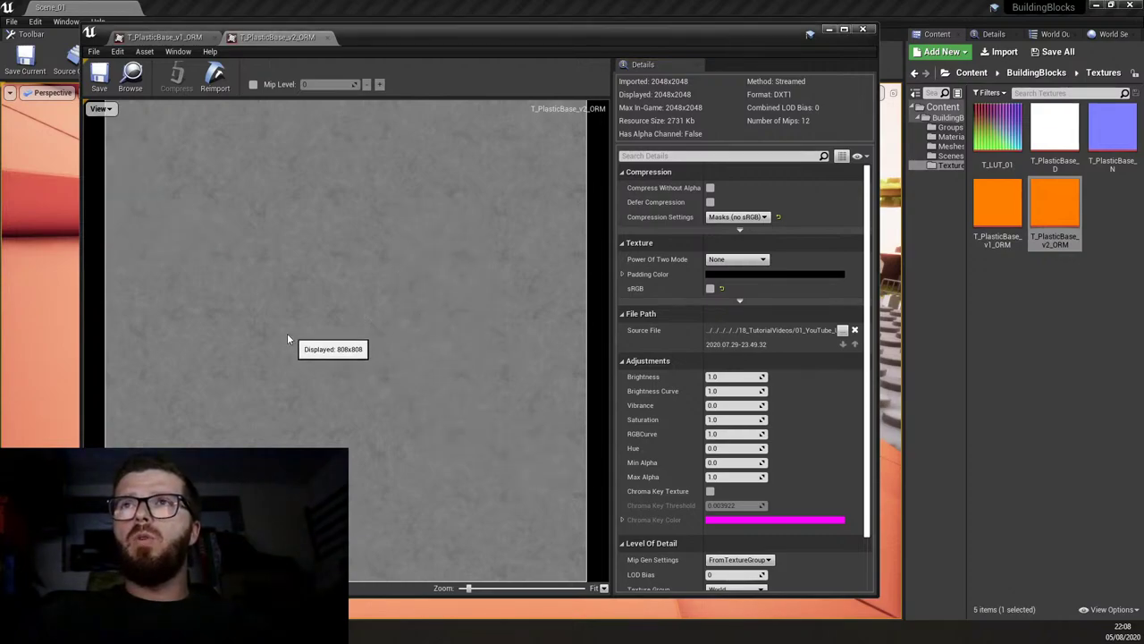
Zoom in and out on the preview, then close both ORM texture editors.
scroll(268, 335, "up", 3)
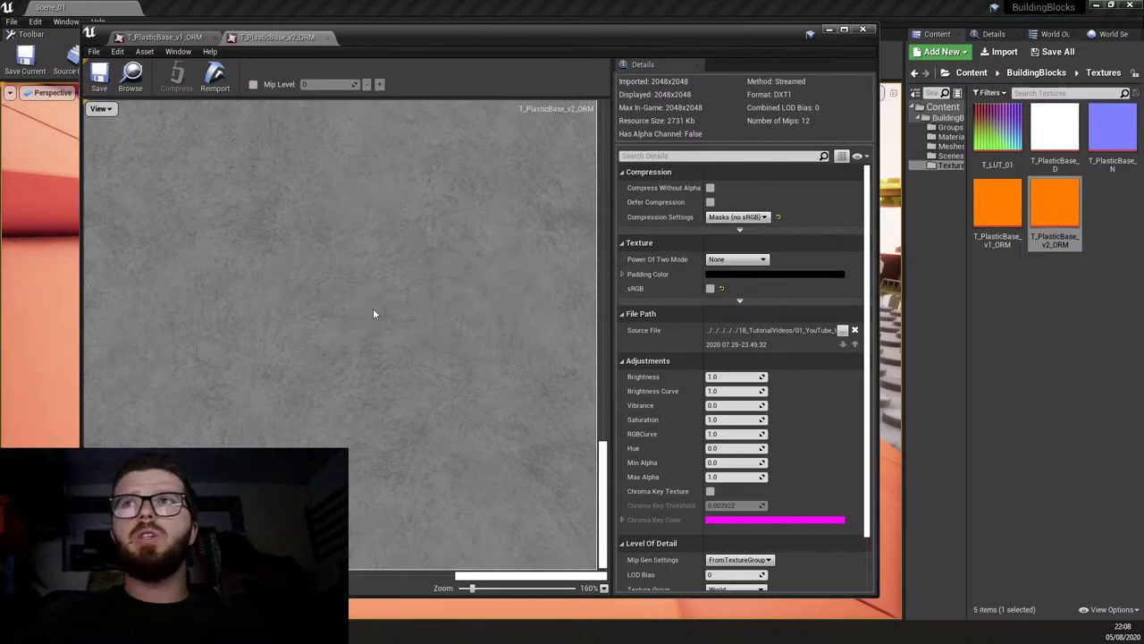
scroll(323, 265, "down", 6)
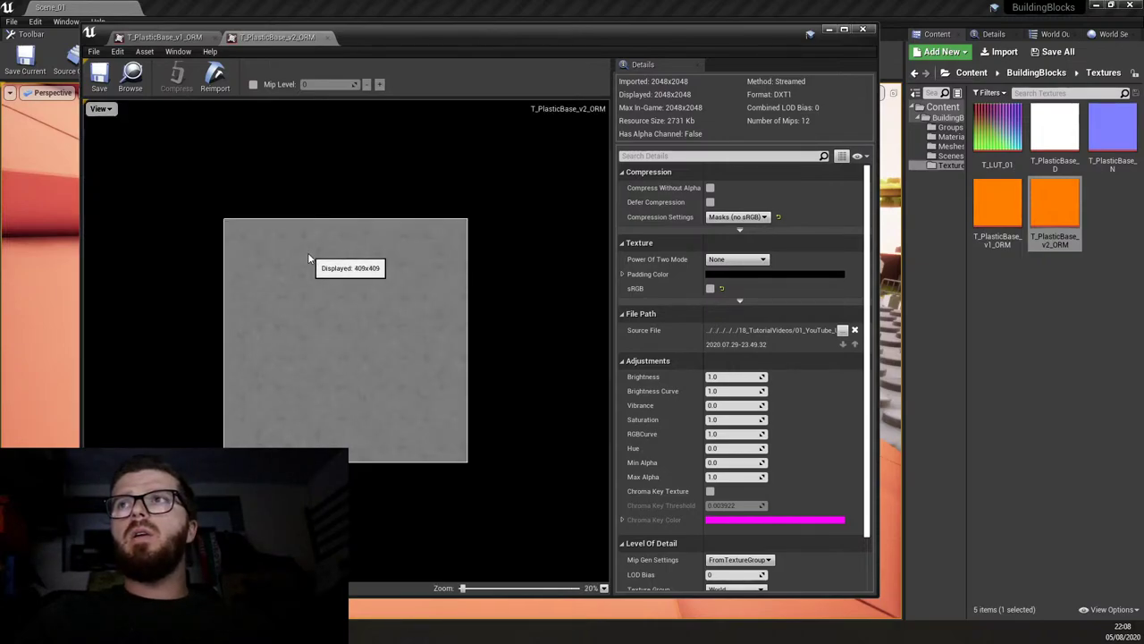
scroll(308, 252, "up", 5)
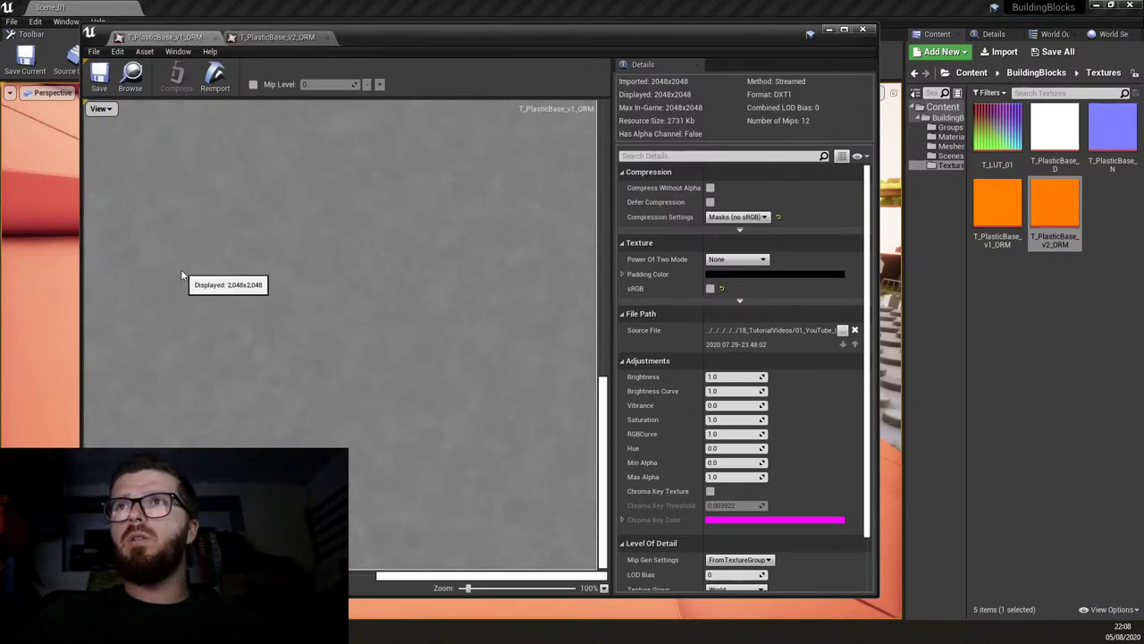
scroll(357, 331, "down", 4)
scroll(355, 326, "up", 2)
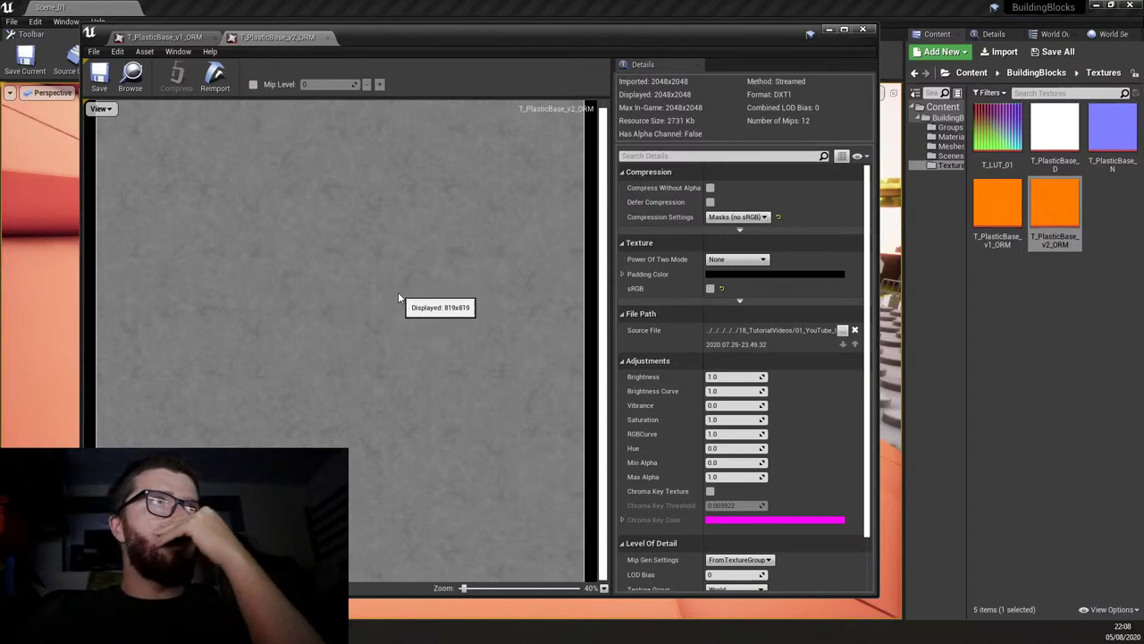
left_click(211, 37)
left_click(211, 37)
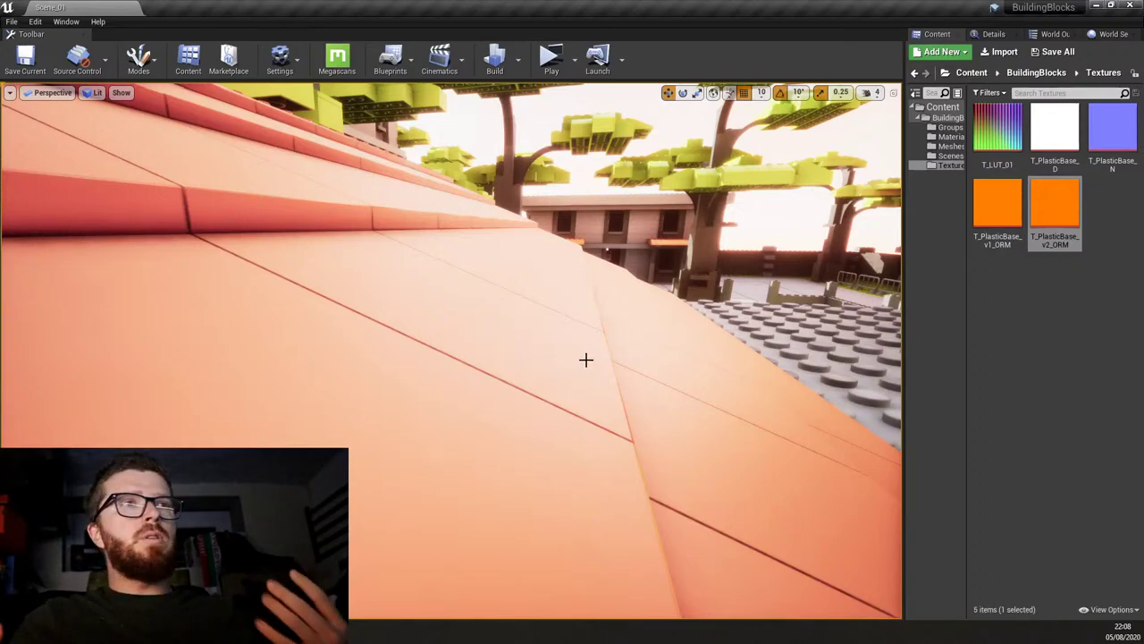
Fly from the orange roof over the plaza and paved path, up to the canopy, along the red wall.
right_click_drag(584, 349, 547, 398)
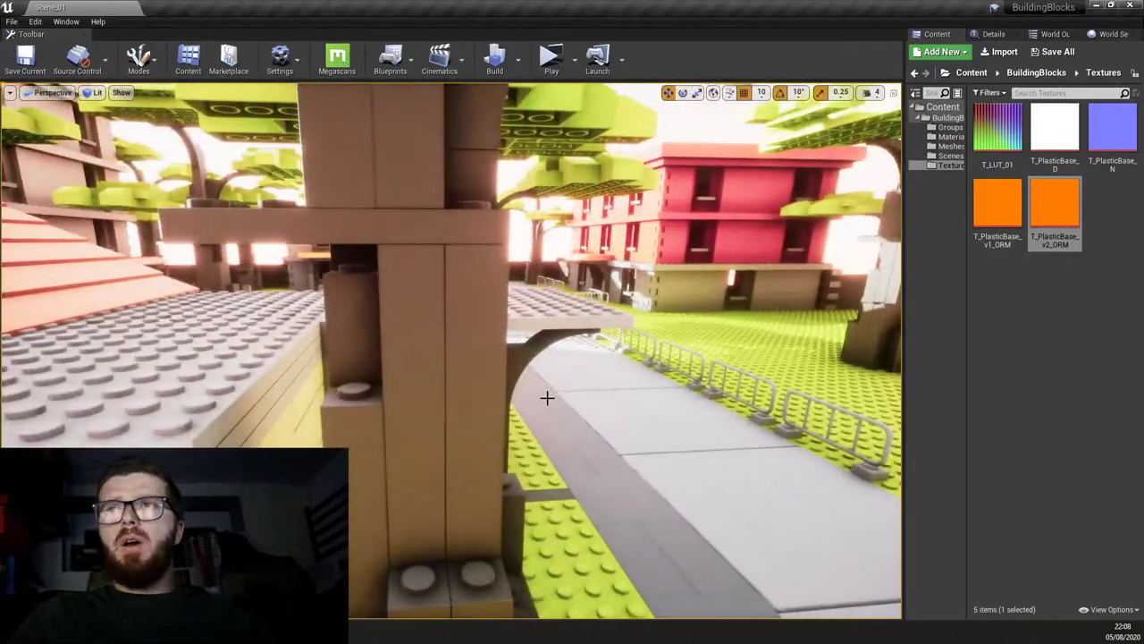
right_click_drag(458, 393, 572, 362)
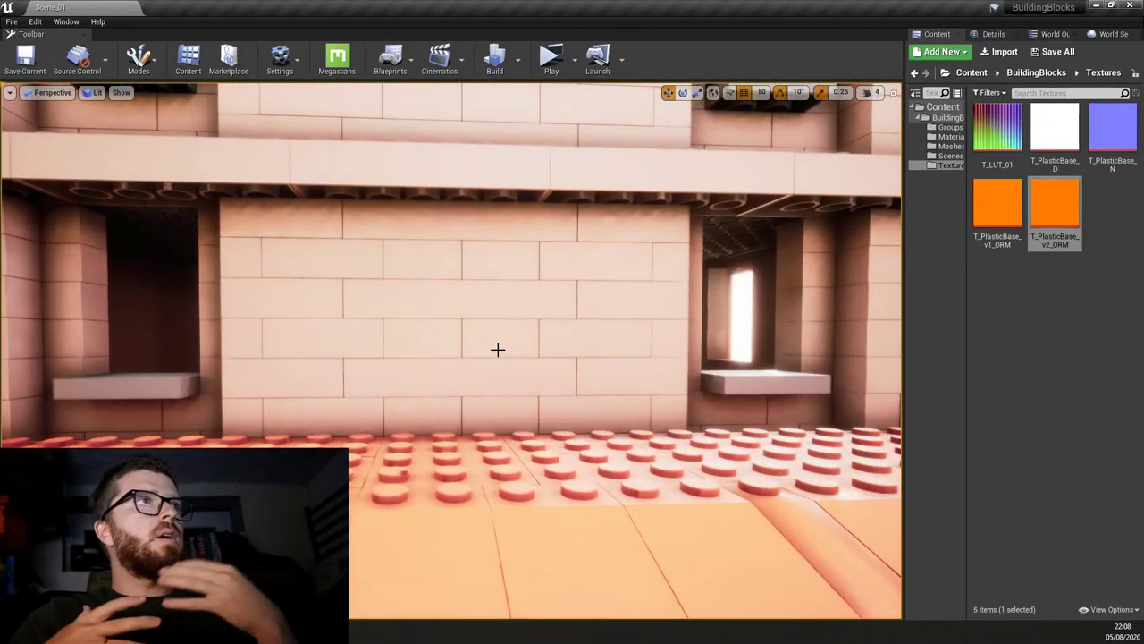
right_click_drag(498, 349, 563, 358)
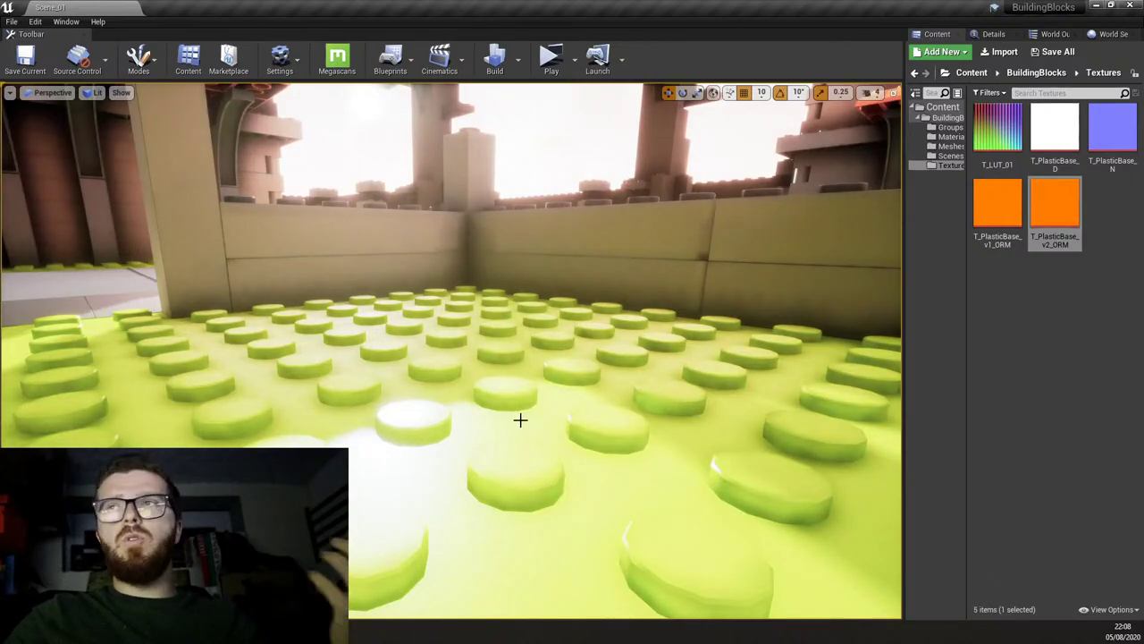
right_click_drag(520, 419, 607, 442)
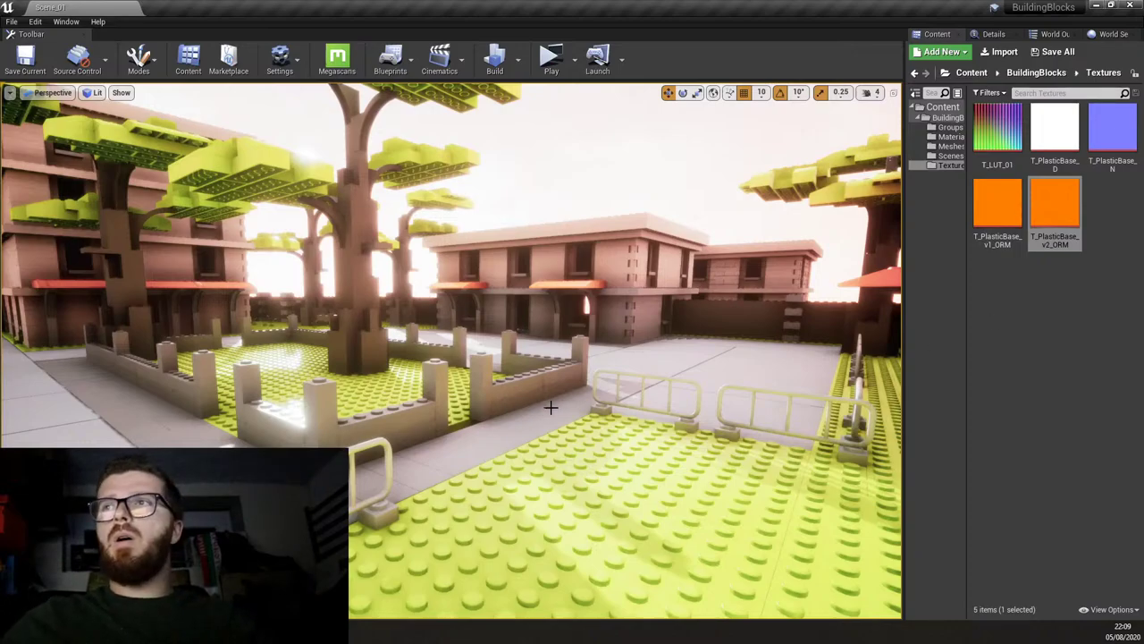
right_click_drag(551, 408, 733, 372)
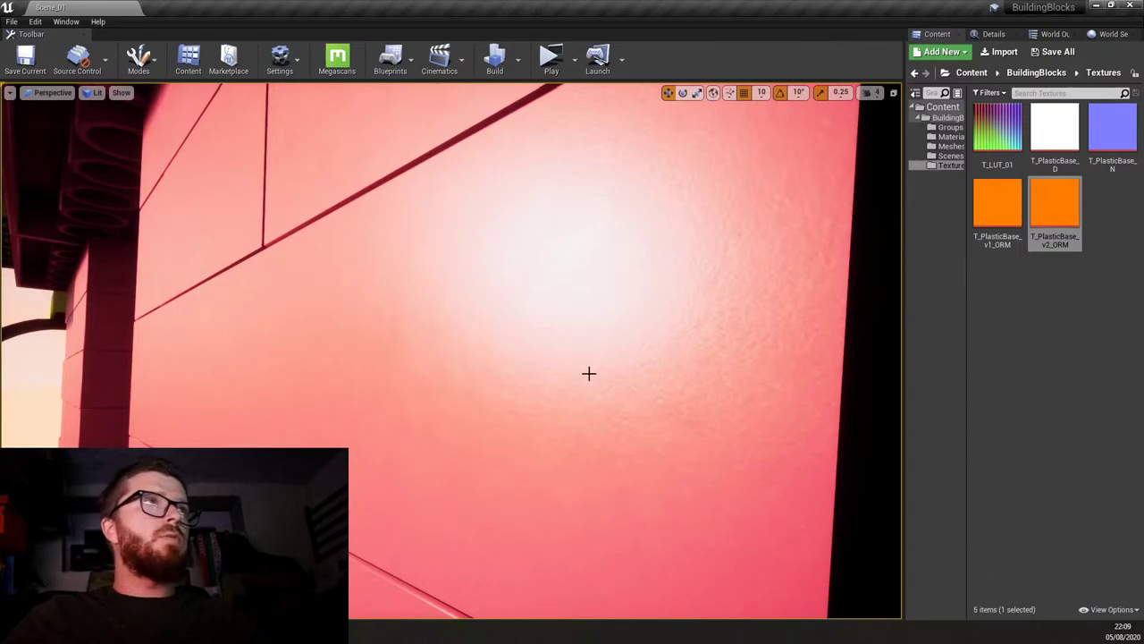
right_click_drag(604, 395, 438, 403)
List the 14 material instances, clear the selection, and switch to the Paletton browser window.
left_click(950, 136)
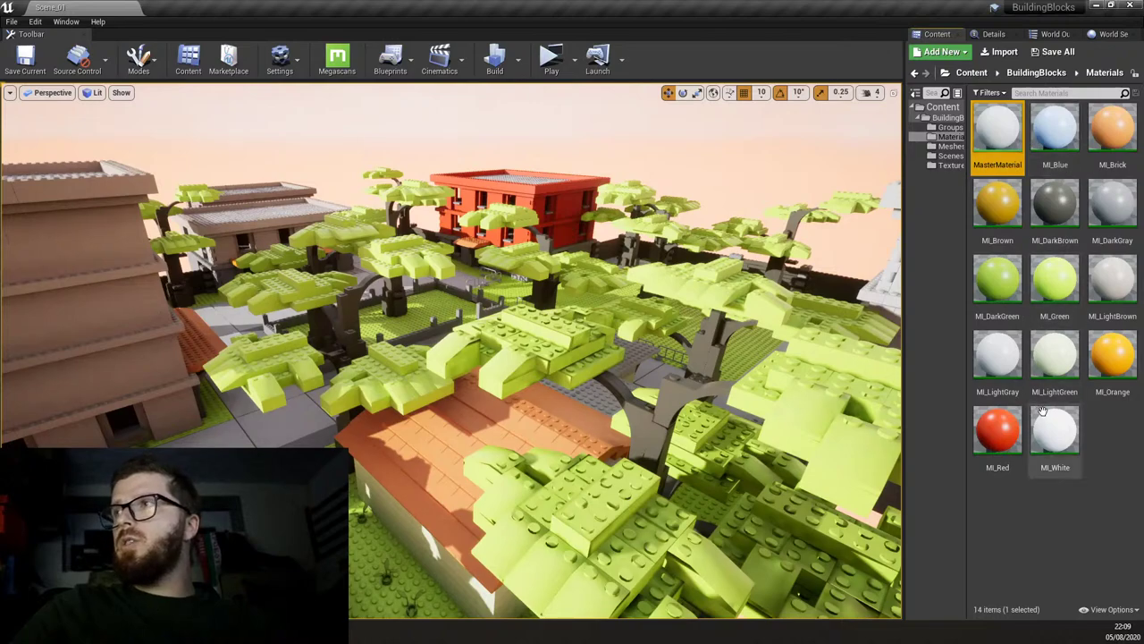
left_click(983, 529)
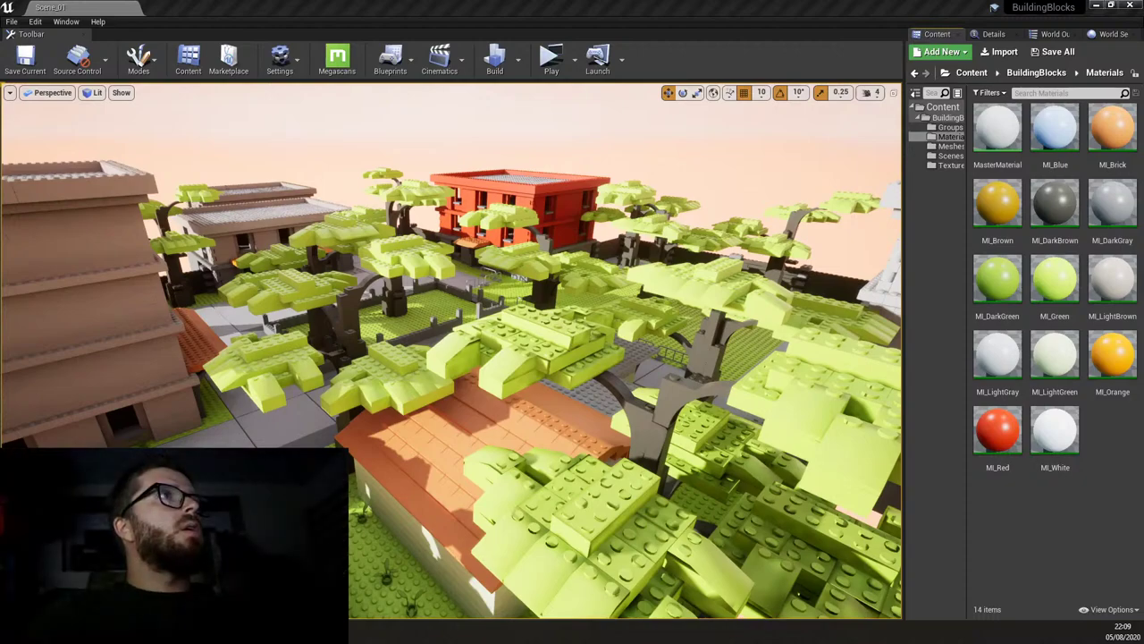
key("alt+Tab")
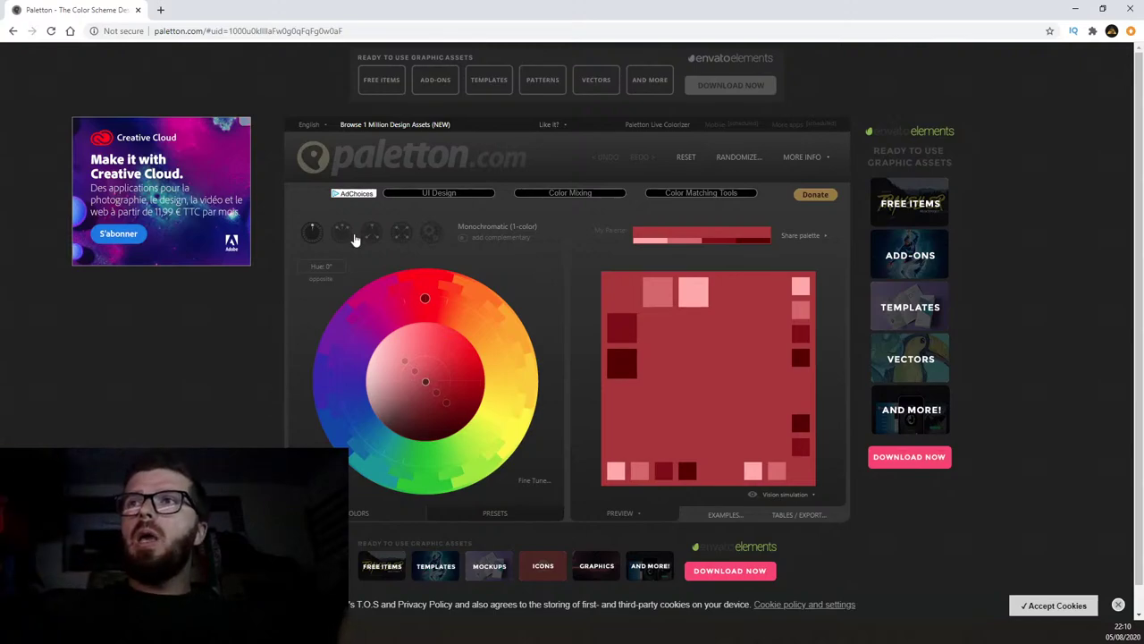
Sweep the hue around the wheel and settle on a triad scheme based on pure red.
mouse_move(431, 298)
left_mouse_down()
mouse_move(401, 309)
mouse_move(438, 304)
left_mouse_up()
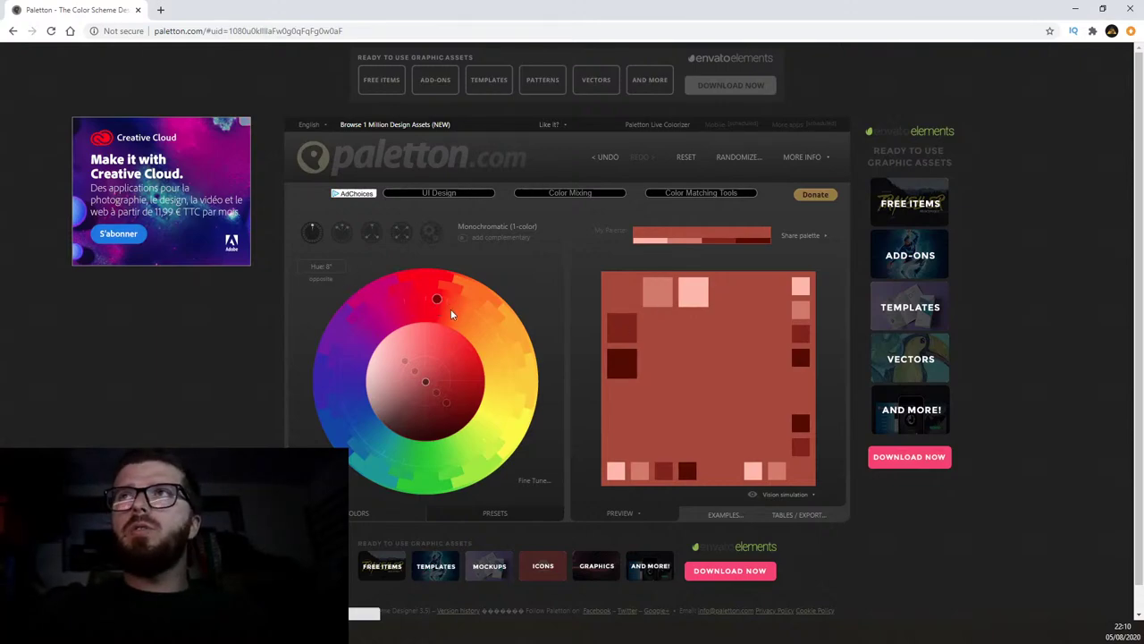
mouse_move(437, 301)
left_mouse_down()
mouse_move(480, 319)
mouse_move(501, 396)
mouse_move(394, 318)
mouse_move(500, 399)
mouse_move(442, 334)
mouse_move(451, 305)
mouse_move(423, 297)
left_mouse_up()
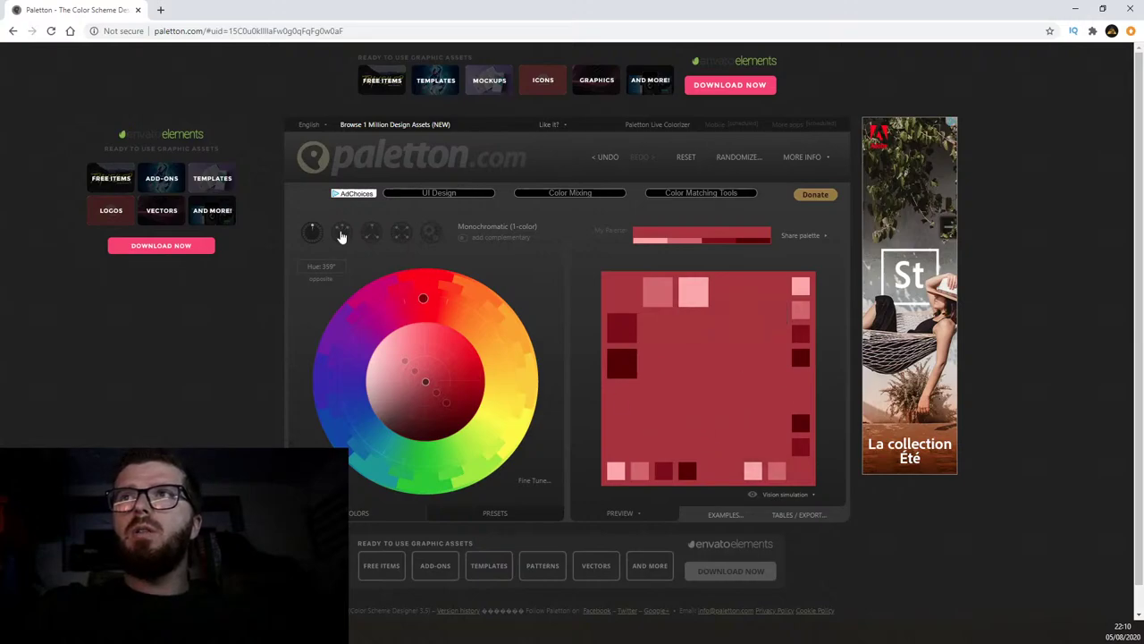
left_click(371, 232)
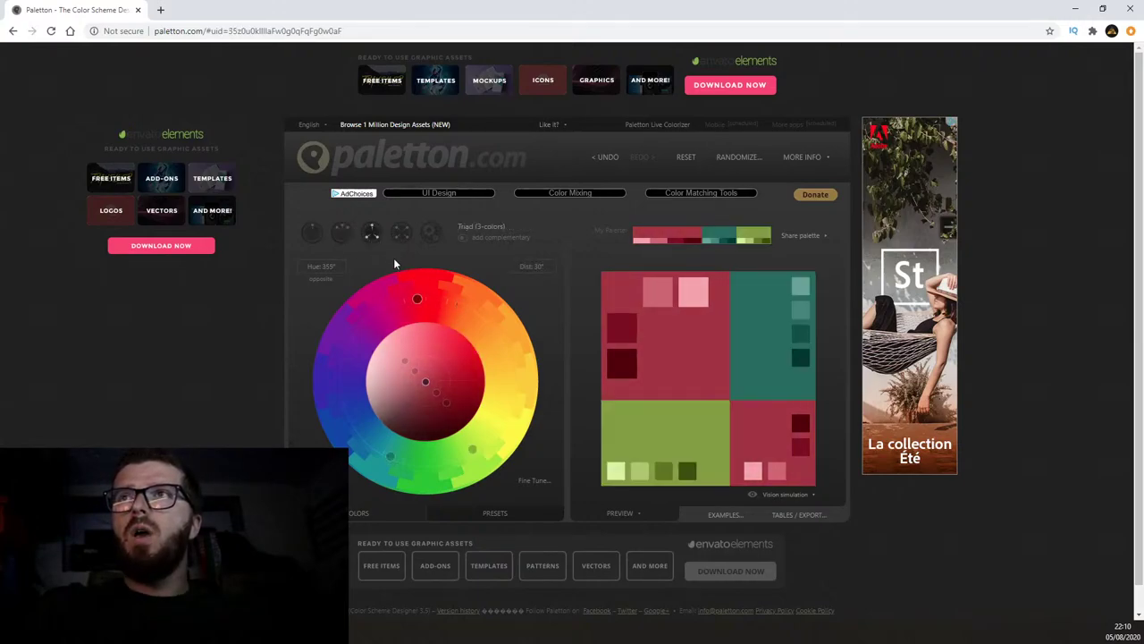
left_click_drag(415, 306, 437, 302)
left_click(402, 233)
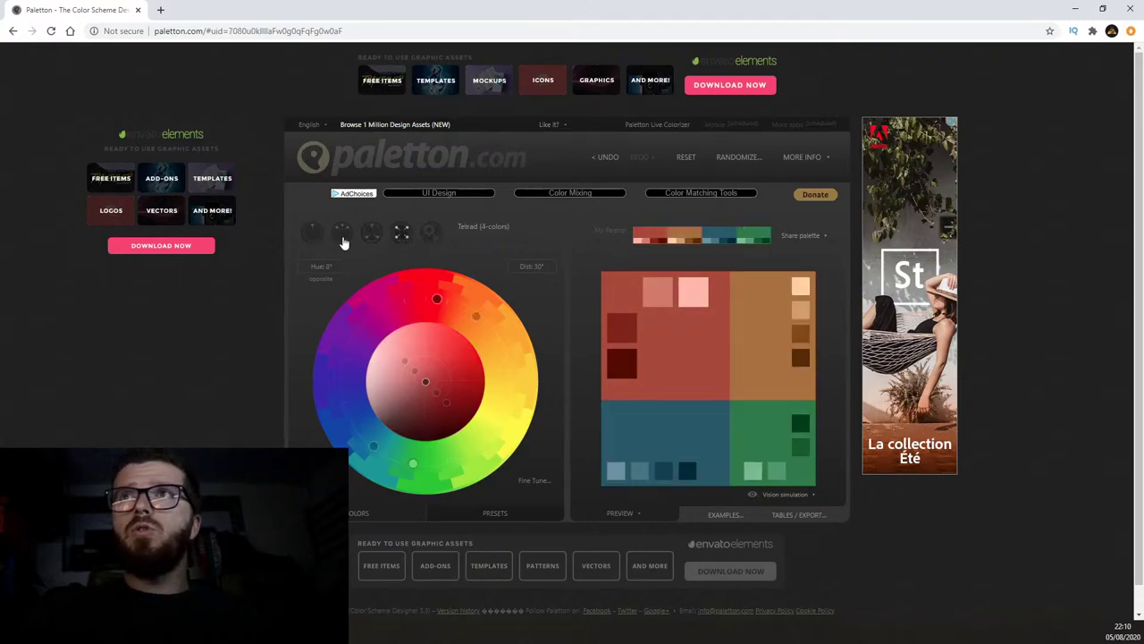
left_click(373, 236)
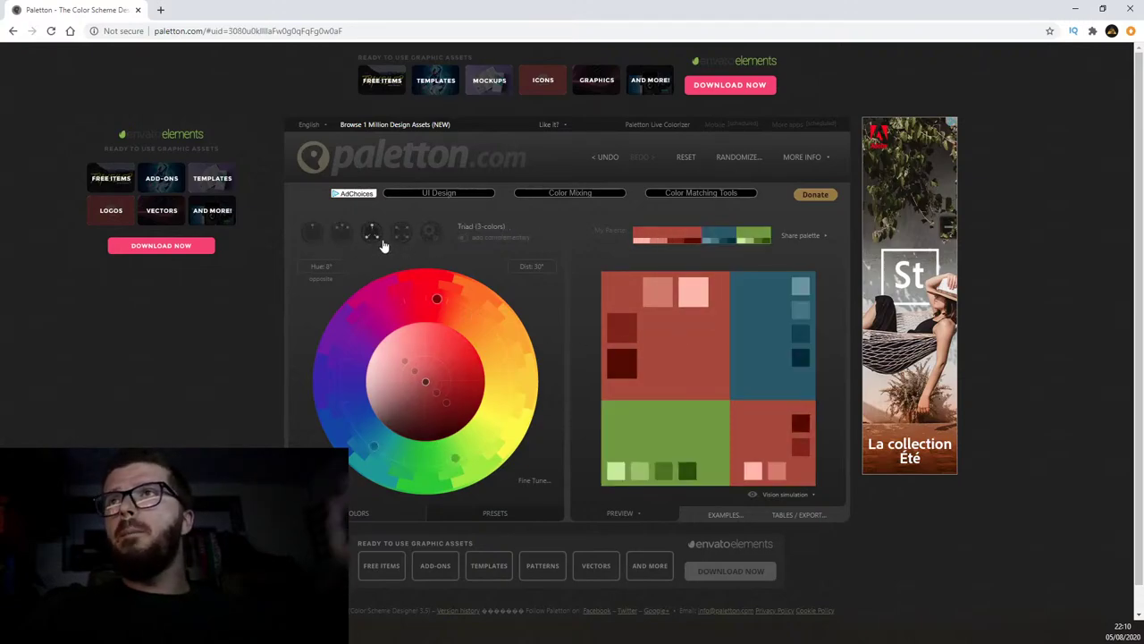
Select the page address, then close the Paletton tab to return to Unreal Engine.
left_click(364, 30)
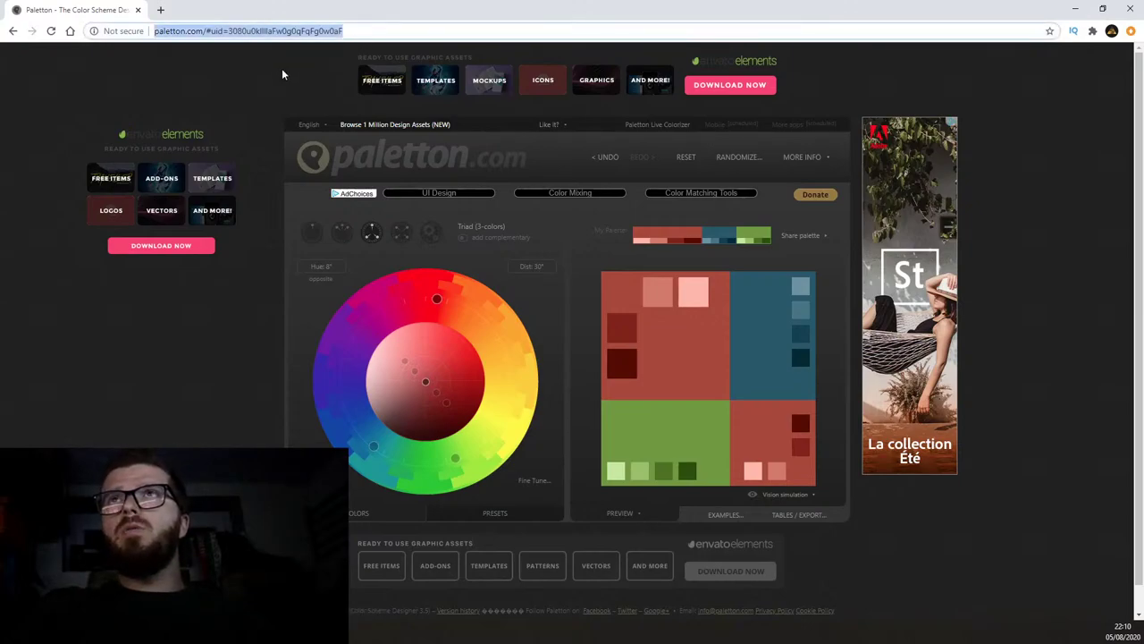
key("alt+Tab")
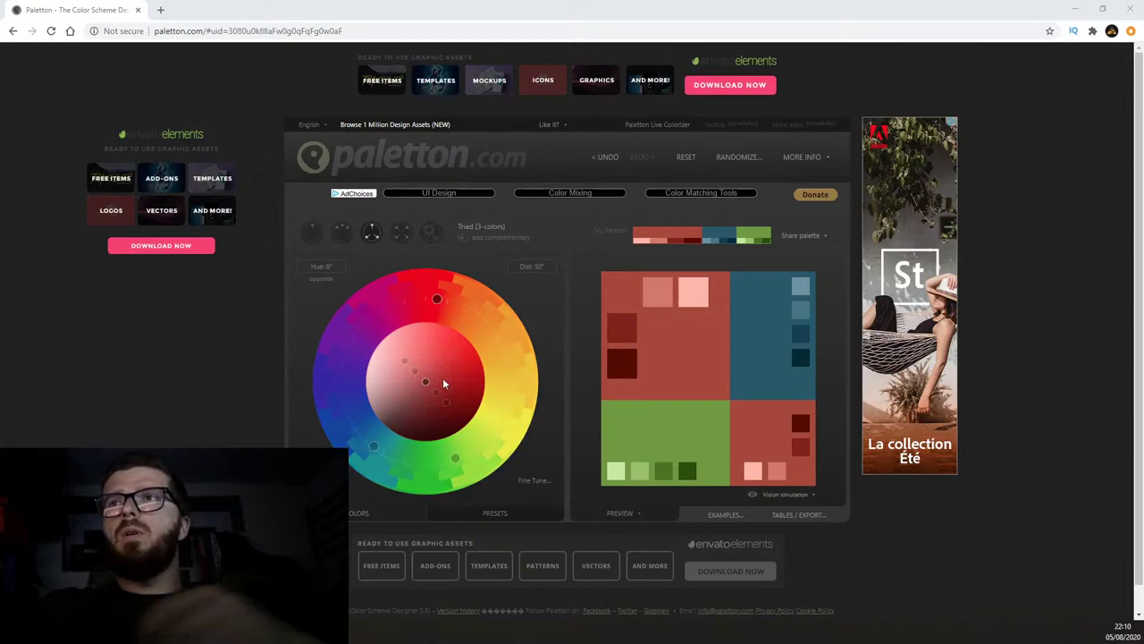
mouse_move(663, 301)
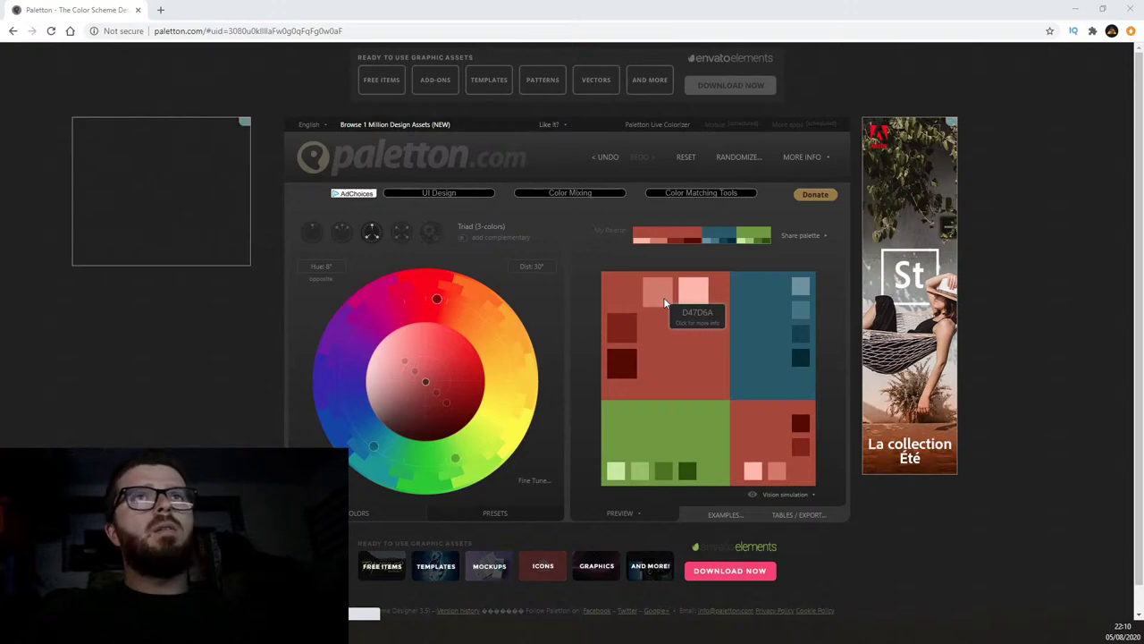
scroll(570, 428, "down", 1)
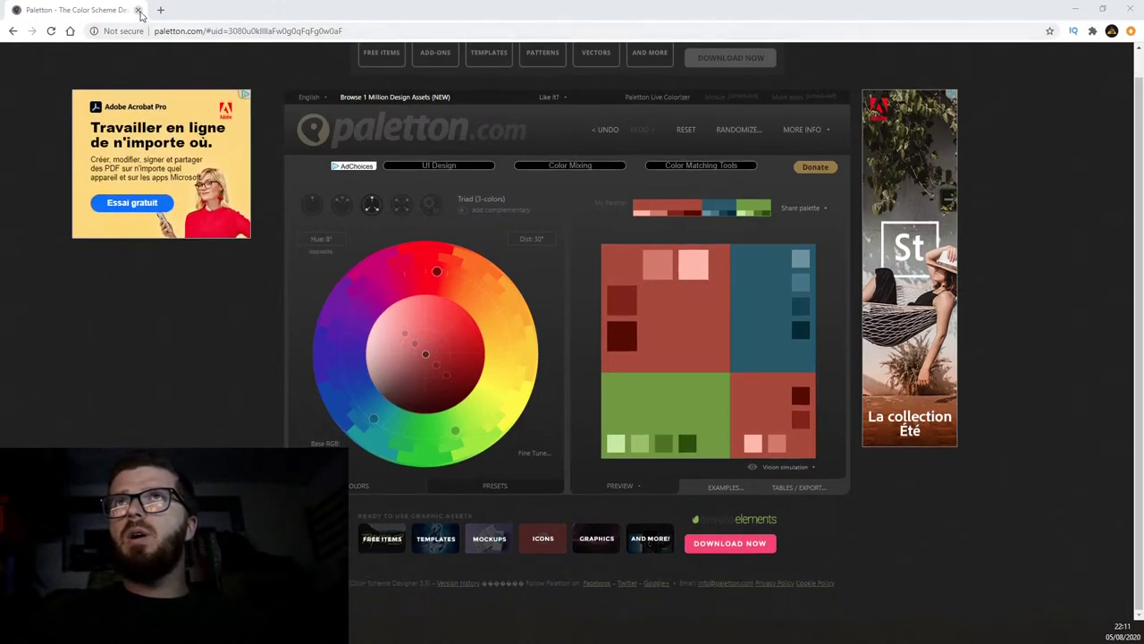
key("ctrl+l")
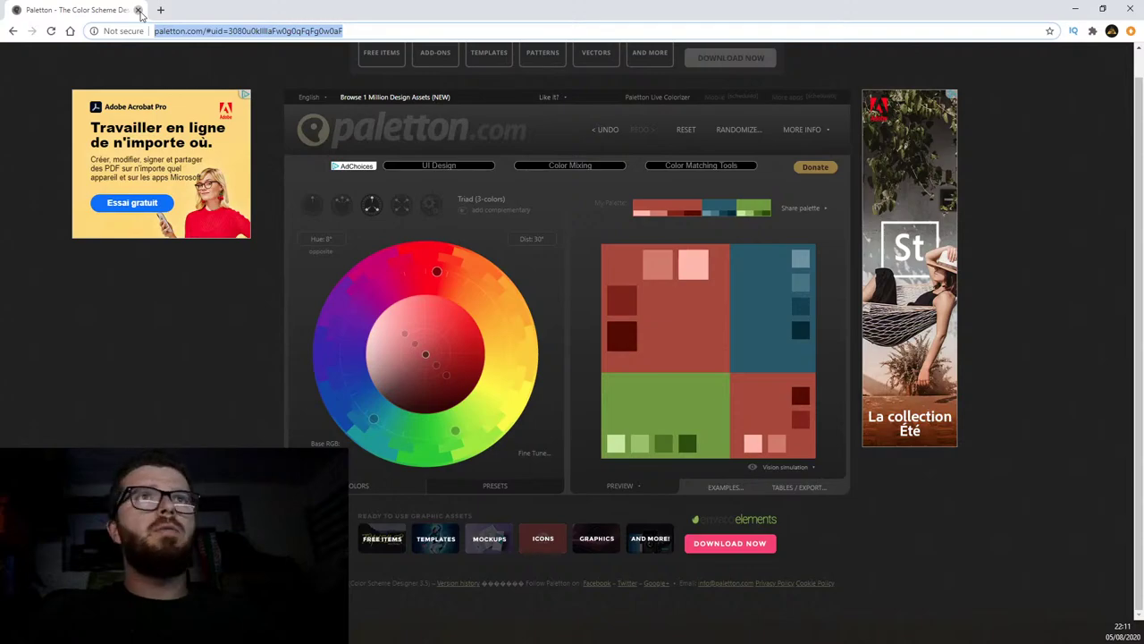
left_click(138, 10)
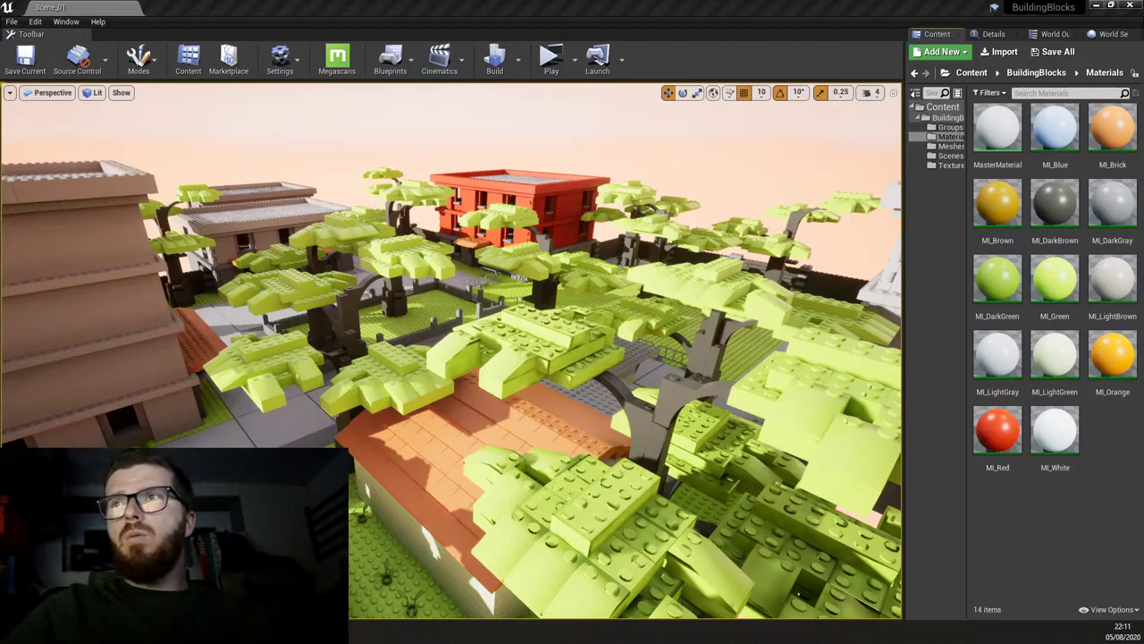
right_click_drag(499, 420, 501, 384)
mouse_move(507, 327)
right_mouse_down()
mouse_move(506, 358)
mouse_move(508, 327)
right_mouse_up()
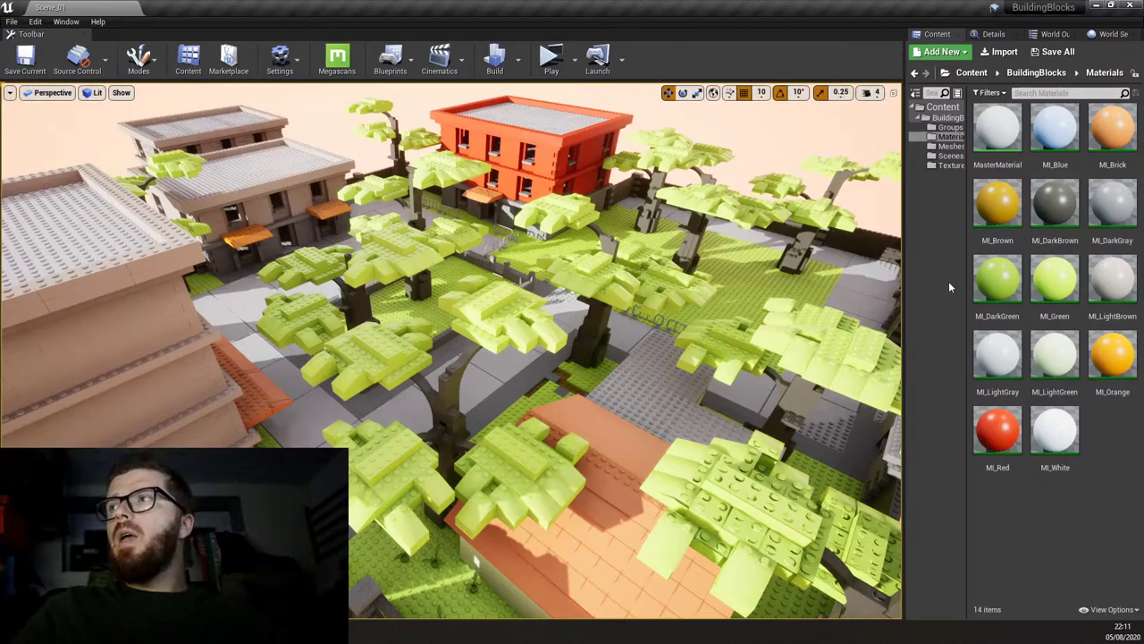
right_click_drag(603, 321, 624, 329)
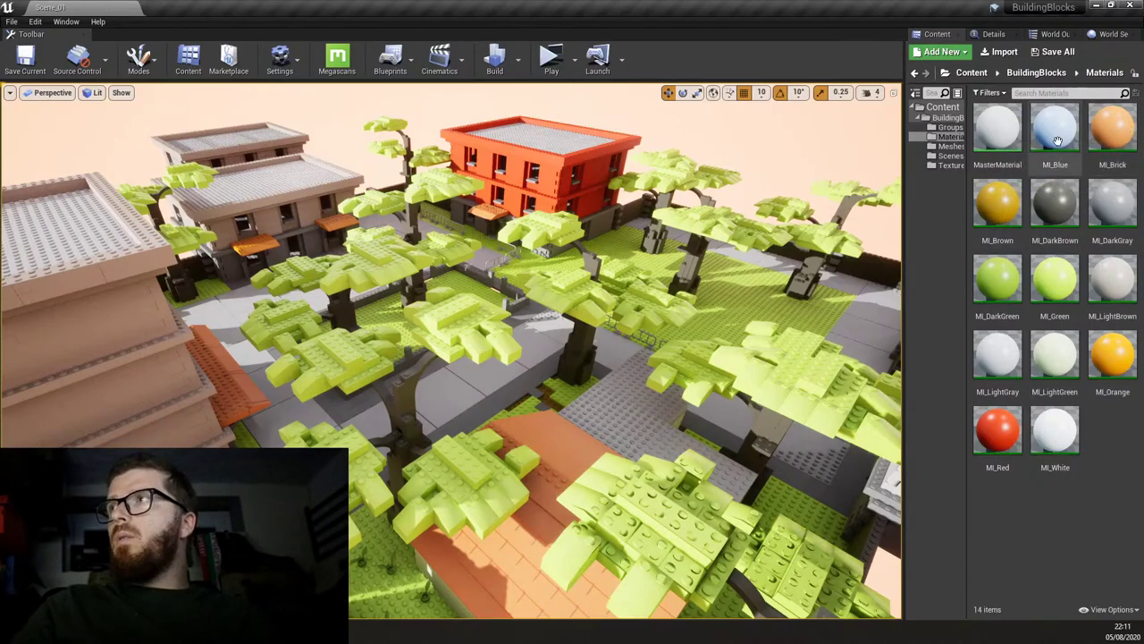
Jump between camera bookmarks 1 and 2, accidentally dragging the wedge brick into the trees.
key("1")
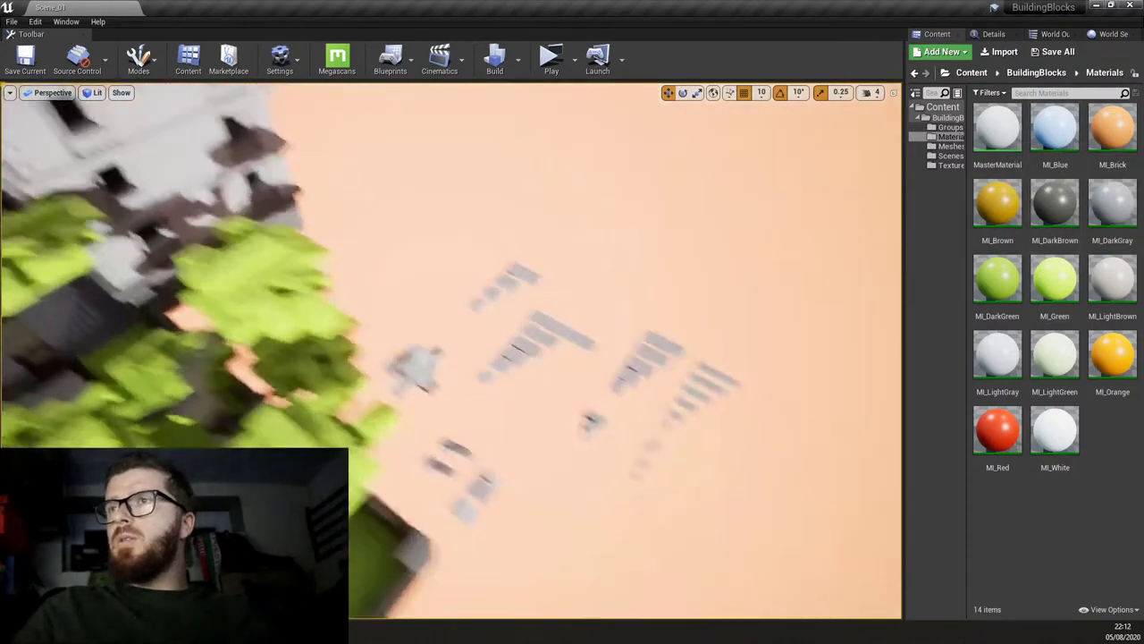
right_click_drag(375, 445, 374, 445)
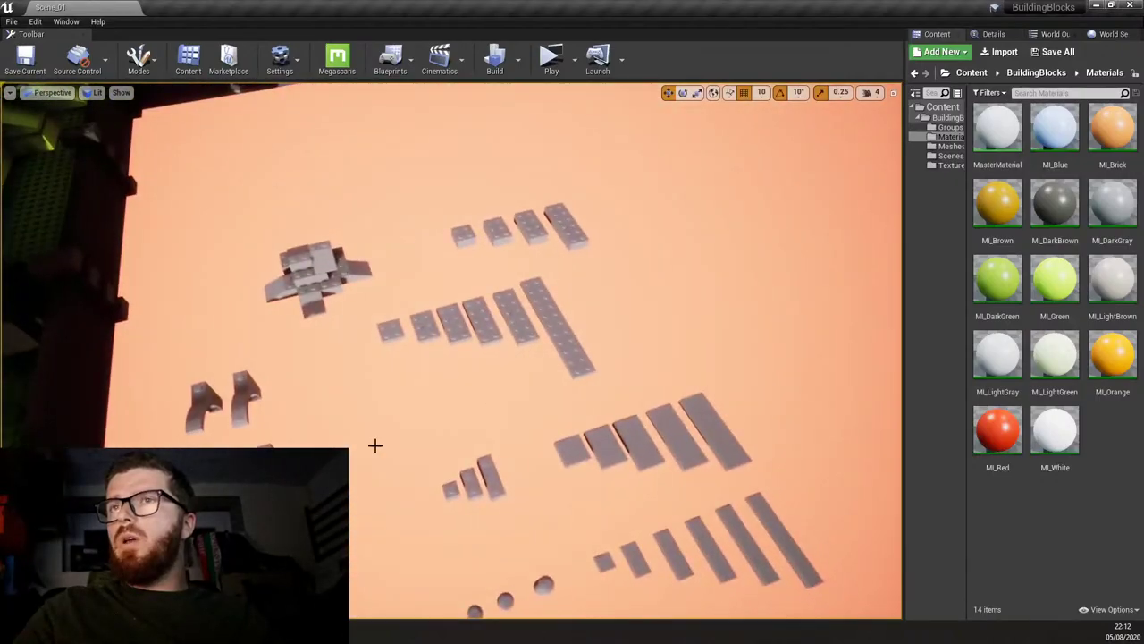
key("2")
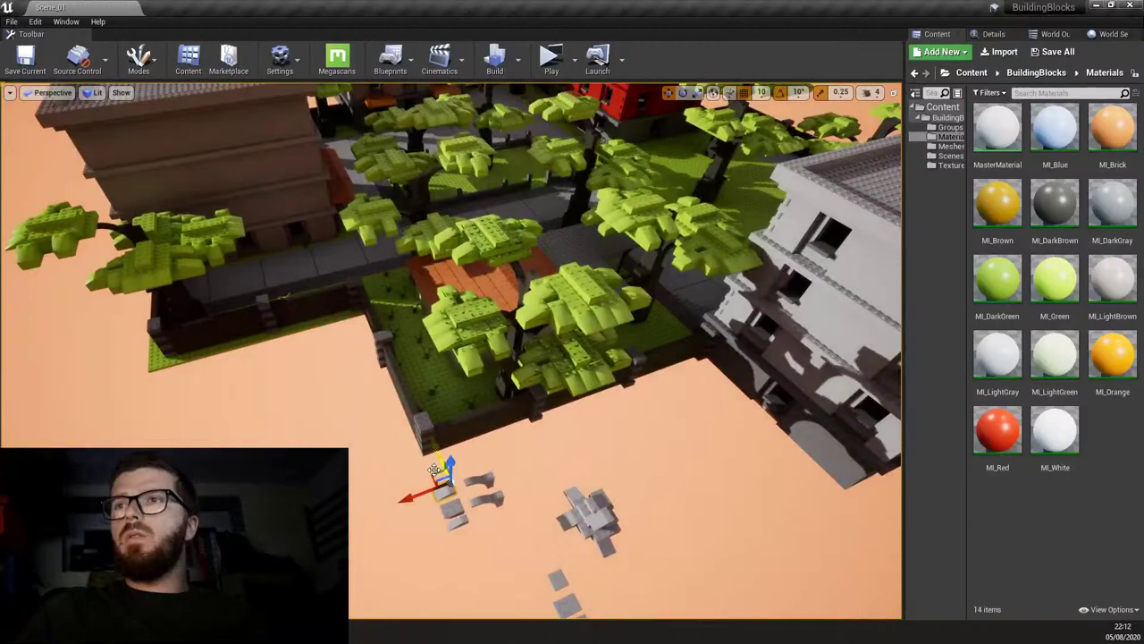
left_click_drag(433, 469, 487, 250)
Undo the wedge's stray moves with Ctrl+Z, leaving it on the green baseplate by the trunk.
key("3")
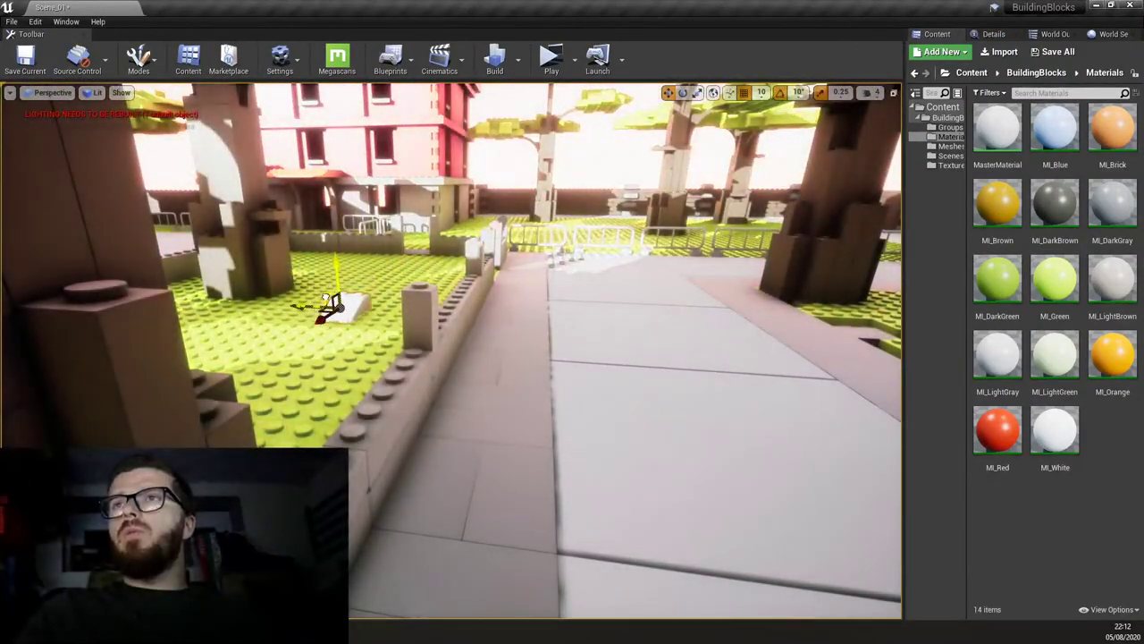
key("4")
key("3")
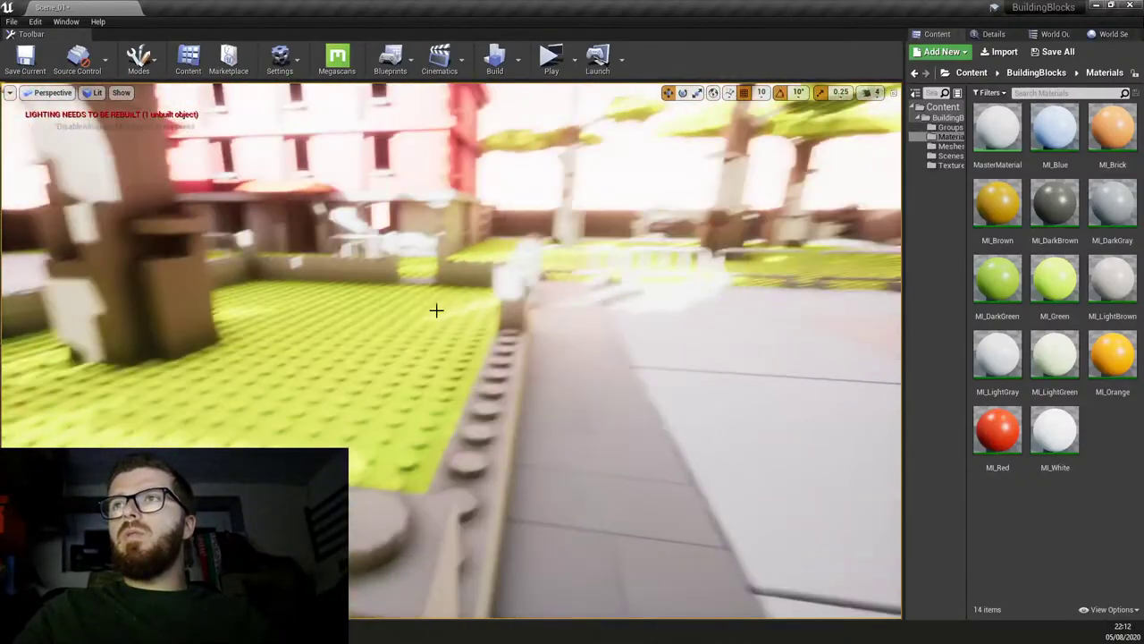
key("ctrl+z")
key("4")
key("ctrl+z")
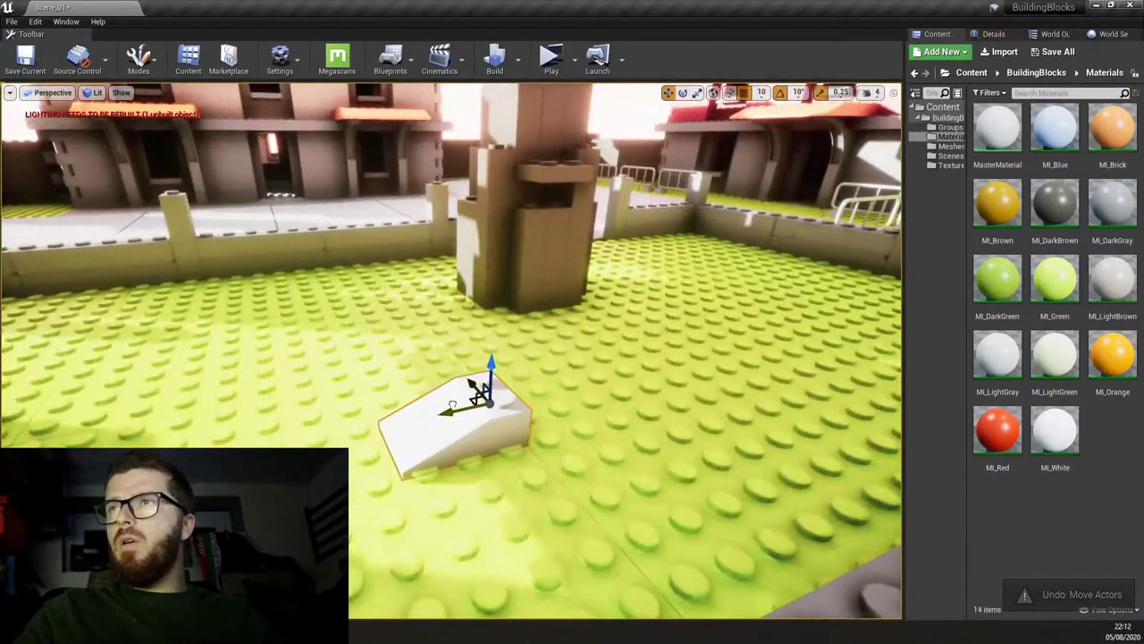
key("3")
right_click_drag(615, 440, 631, 438)
key("Escape")
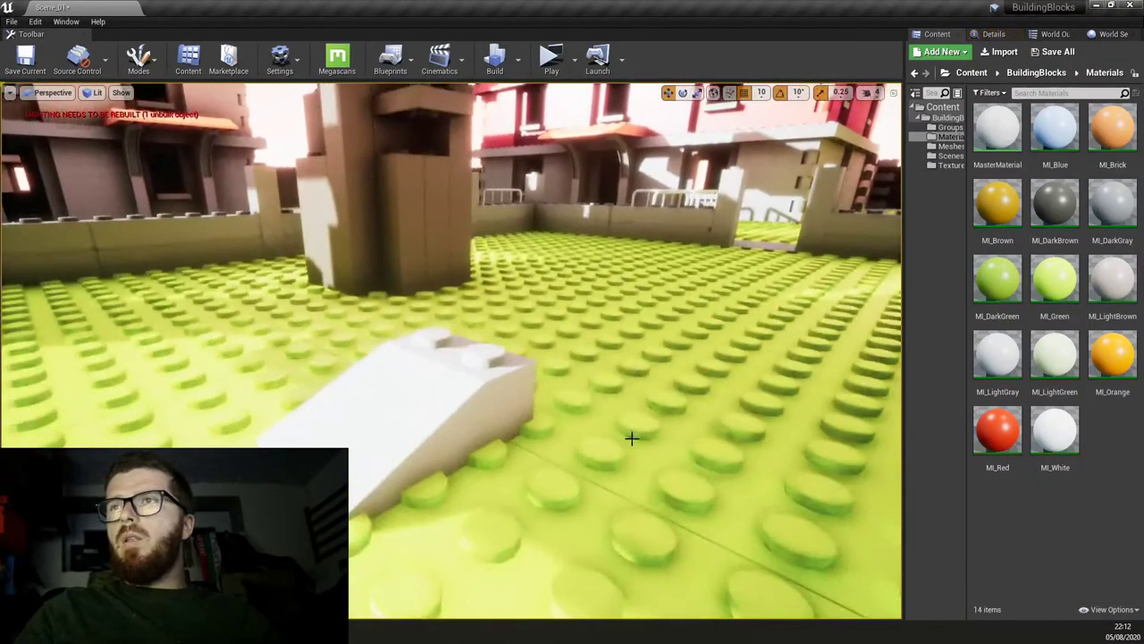
Duplicate MI_Blue as MI_Blue2 and enable its ORM slot with T_PlasticBase_v2_ORM.
right_click(1057, 134)
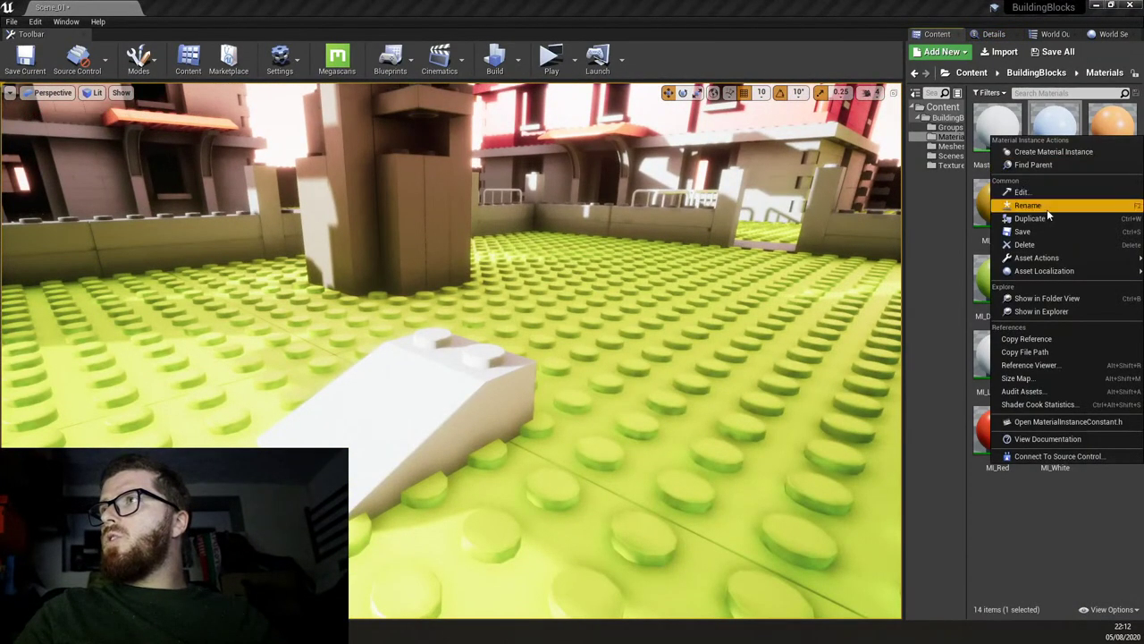
left_click(1047, 208)
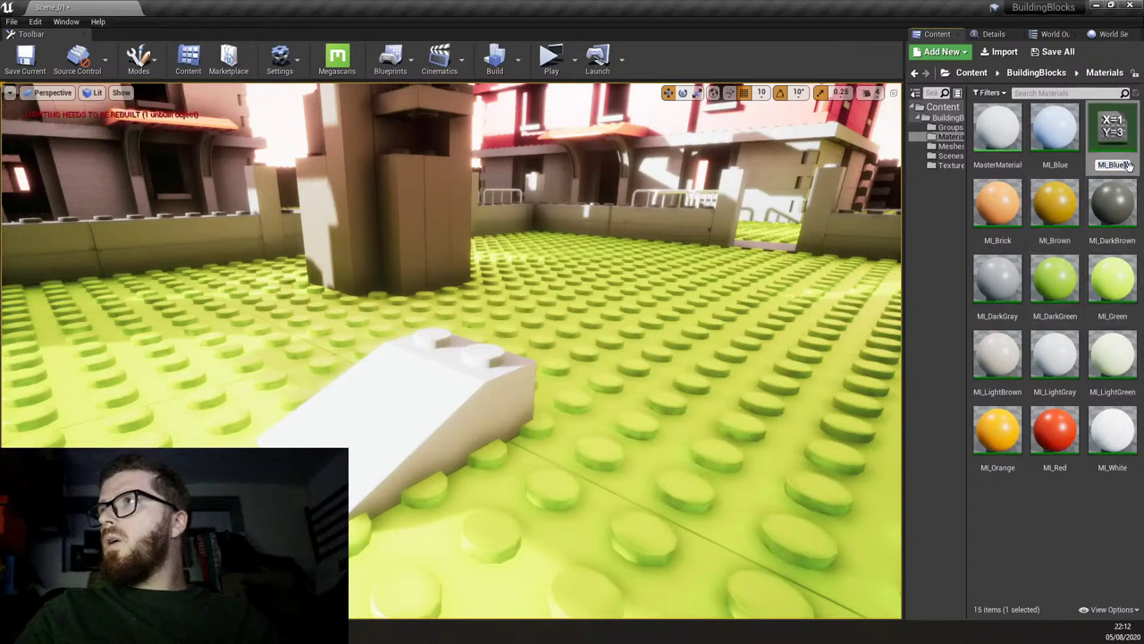
key("Return")
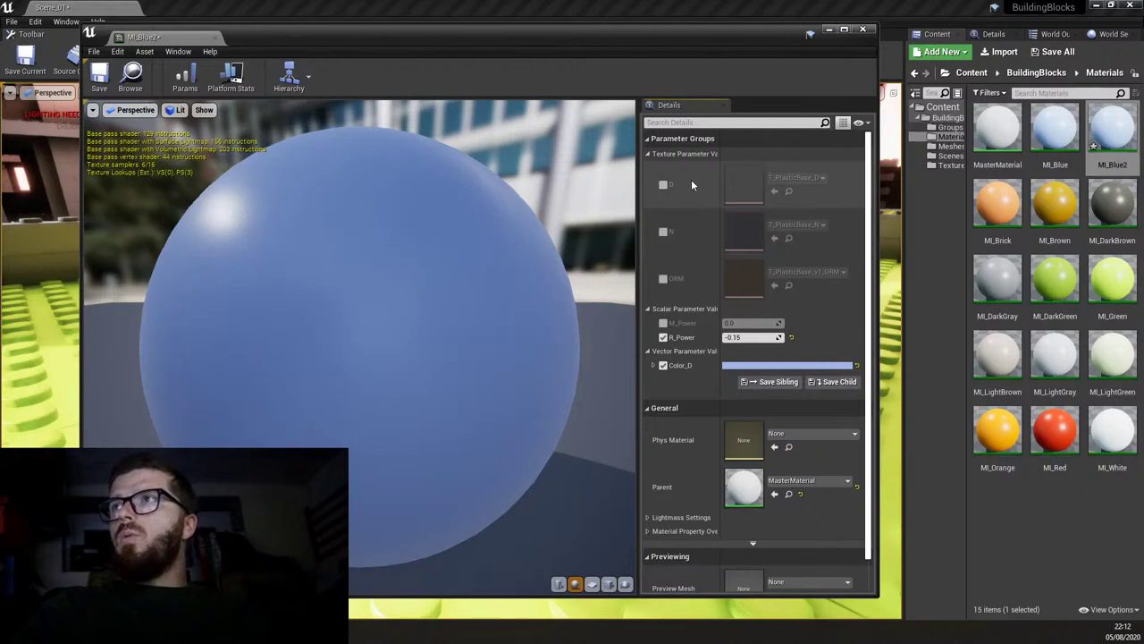
left_click(663, 278)
left_click(951, 165)
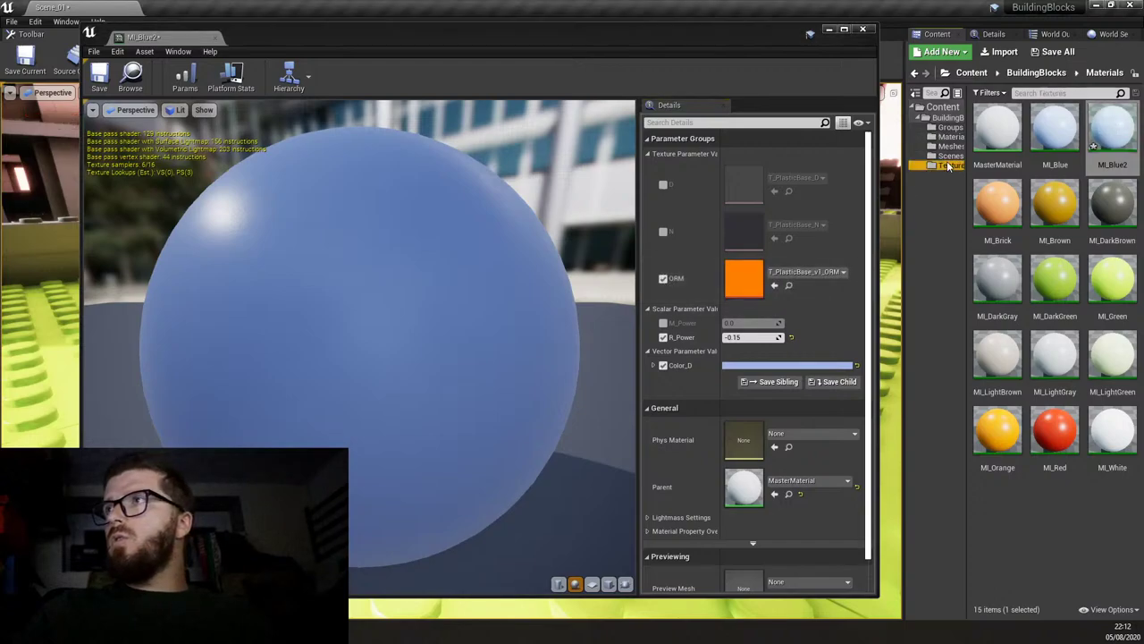
left_click_drag(1055, 213, 743, 278)
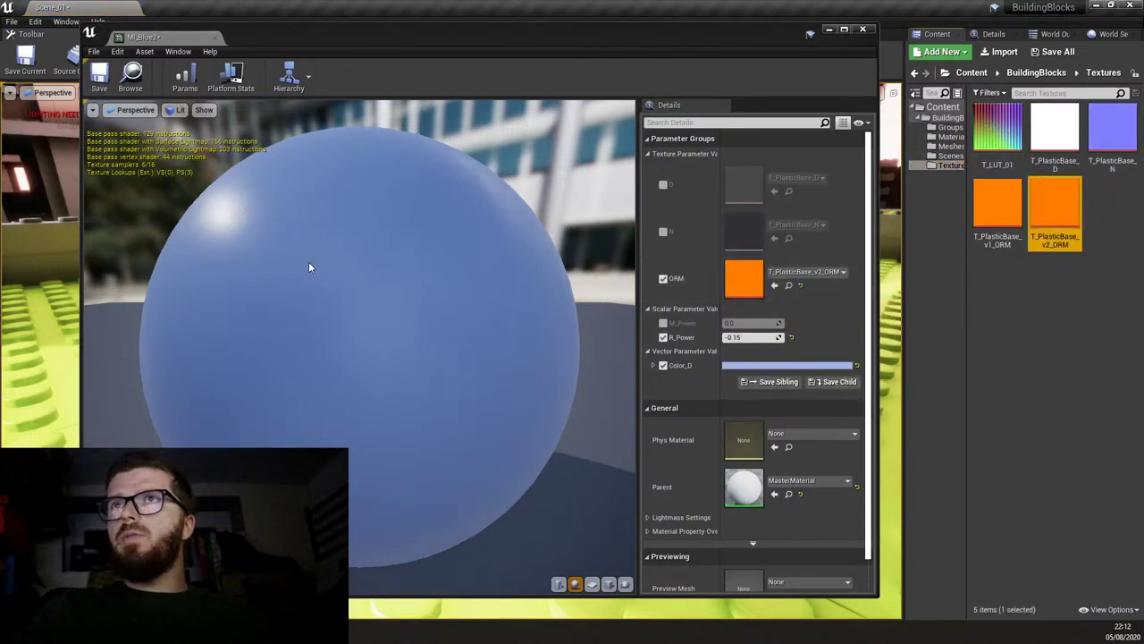
mouse_move(431, 283)
left_mouse_down()
mouse_move(464, 281)
mouse_move(420, 285)
mouse_move(451, 283)
mouse_move(431, 284)
left_mouse_up()
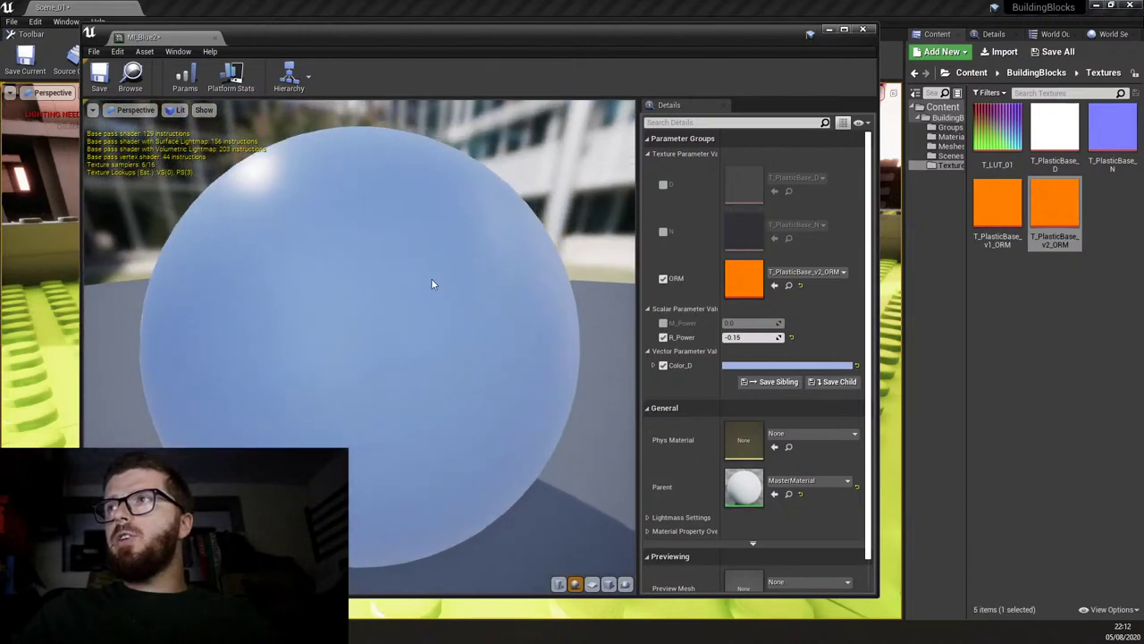
Enable M_Power, preview it at 1.0, then set it back to 0.0.
left_click(663, 323)
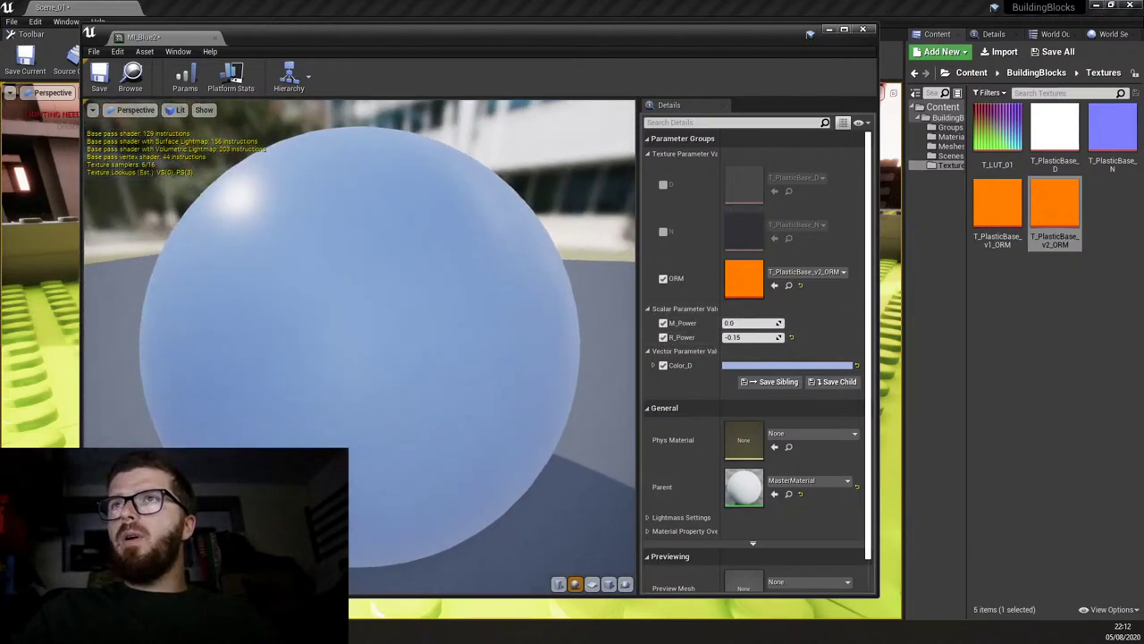
left_click(747, 325)
type("1")
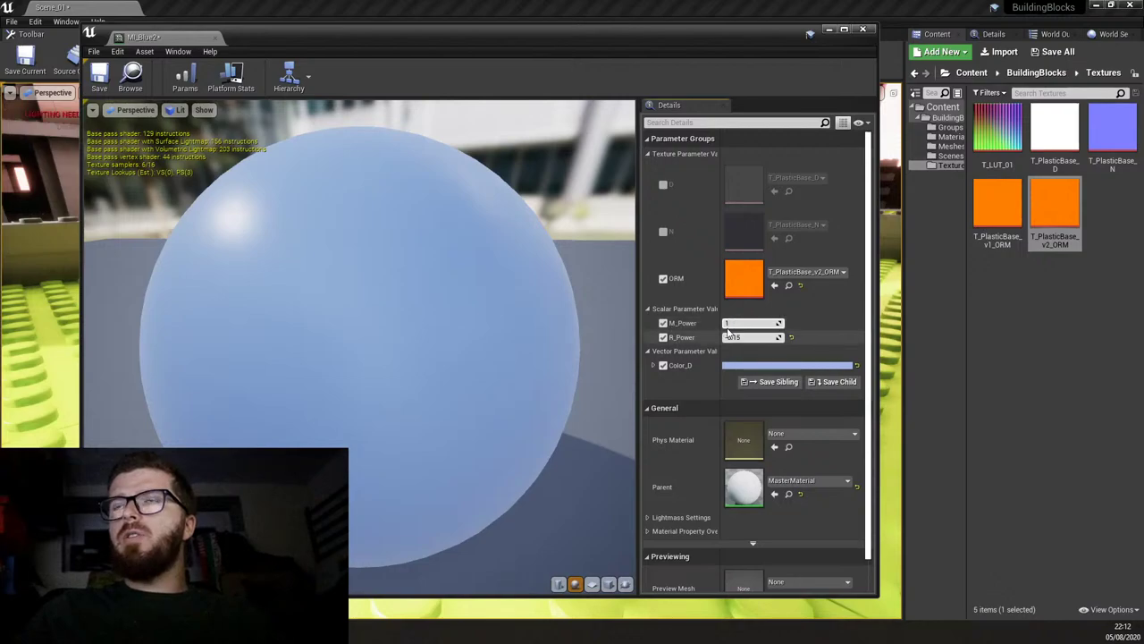
key("Return")
left_click_drag(435, 310, 634, 331)
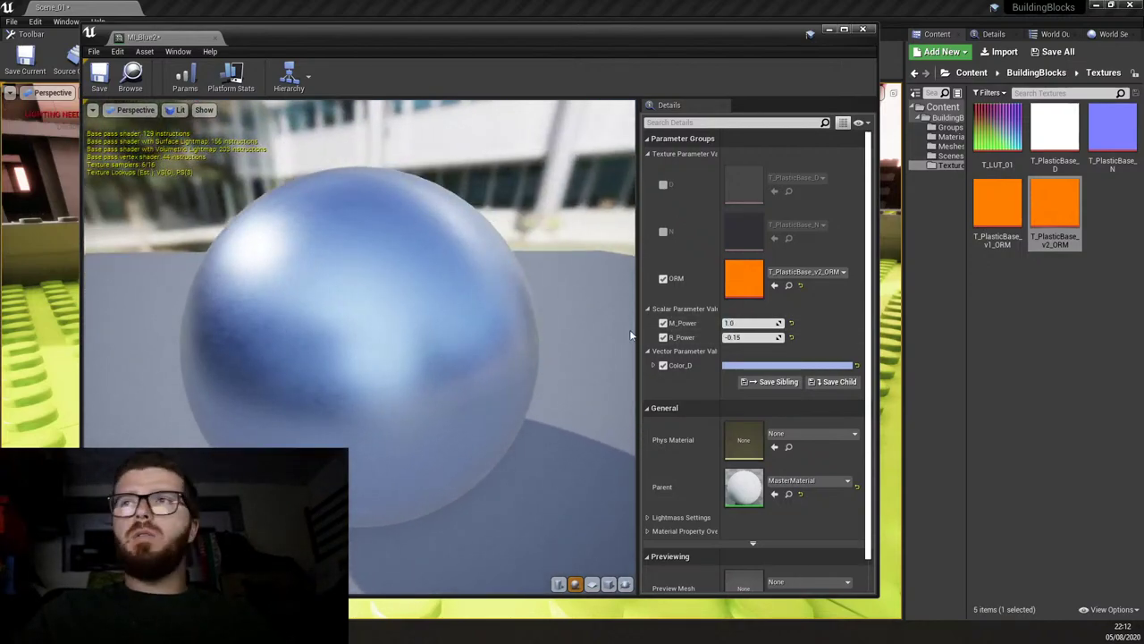
left_click(742, 325)
type("0")
key("Return")
left_click_drag(426, 323, 393, 321)
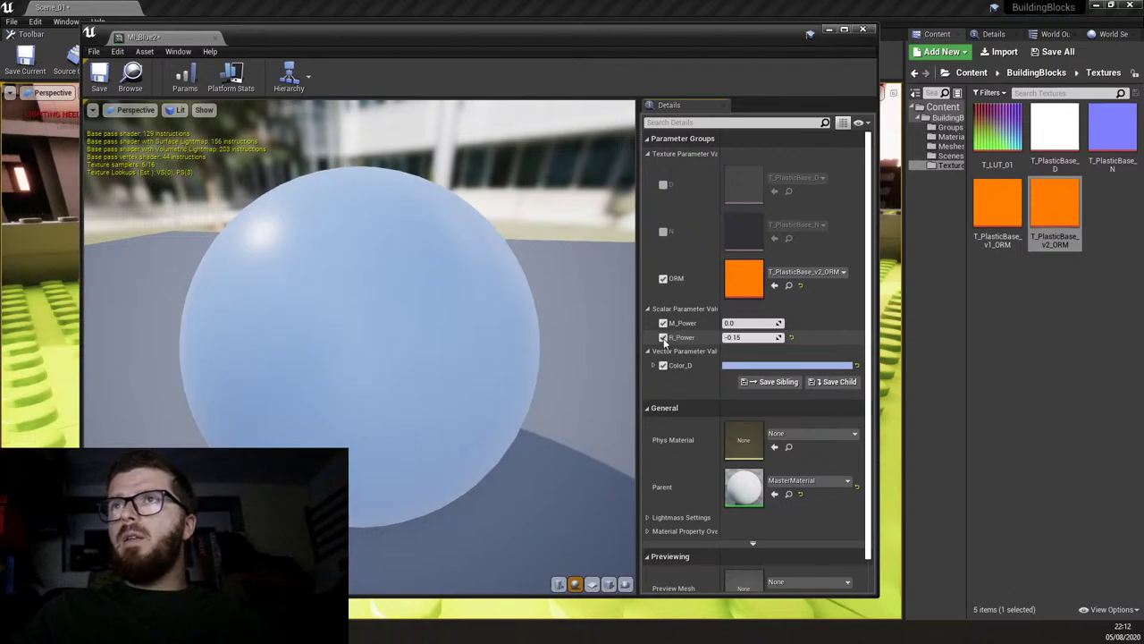
Apply MI_Blue2 from the Materials folder to the white wedge brick and frame it.
left_click(215, 38)
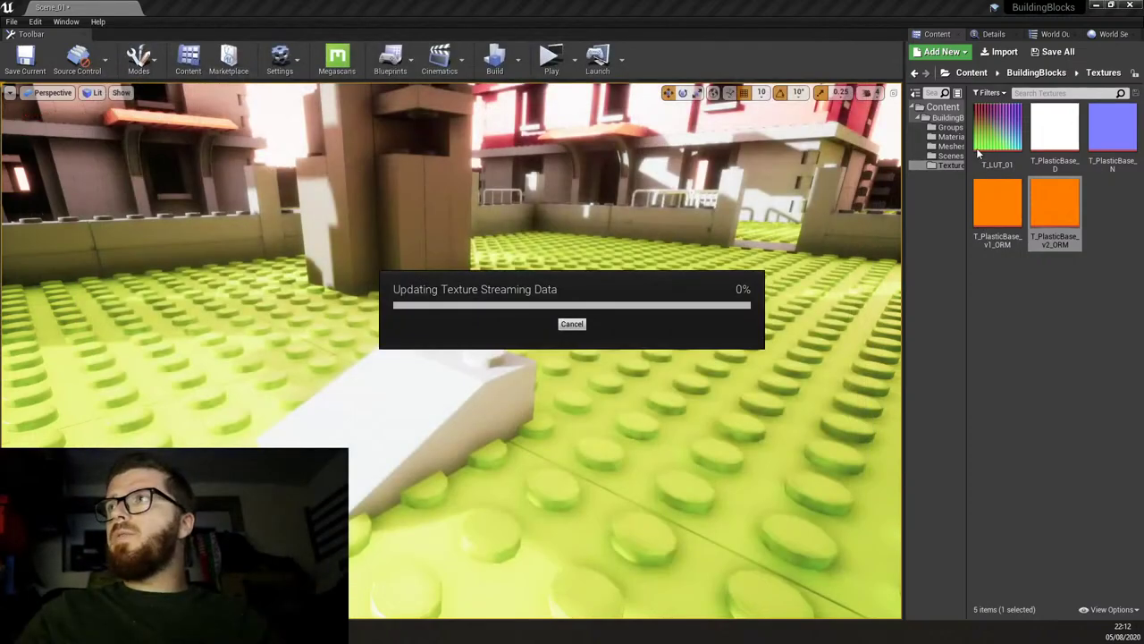
left_click(950, 136)
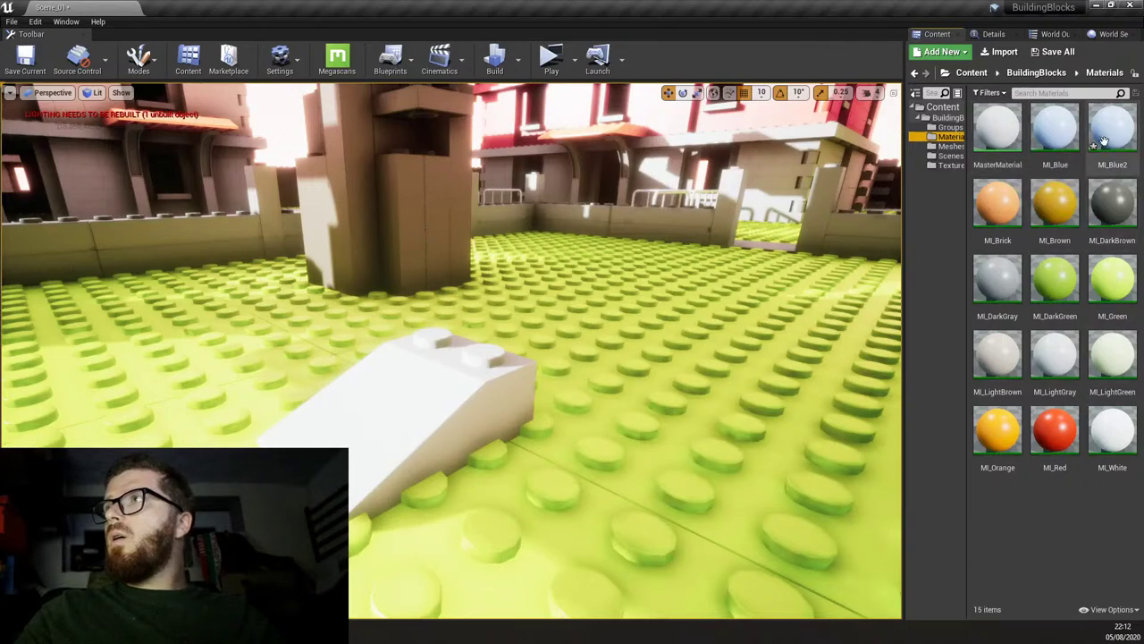
left_click_drag(1112, 129, 452, 389)
key("f")
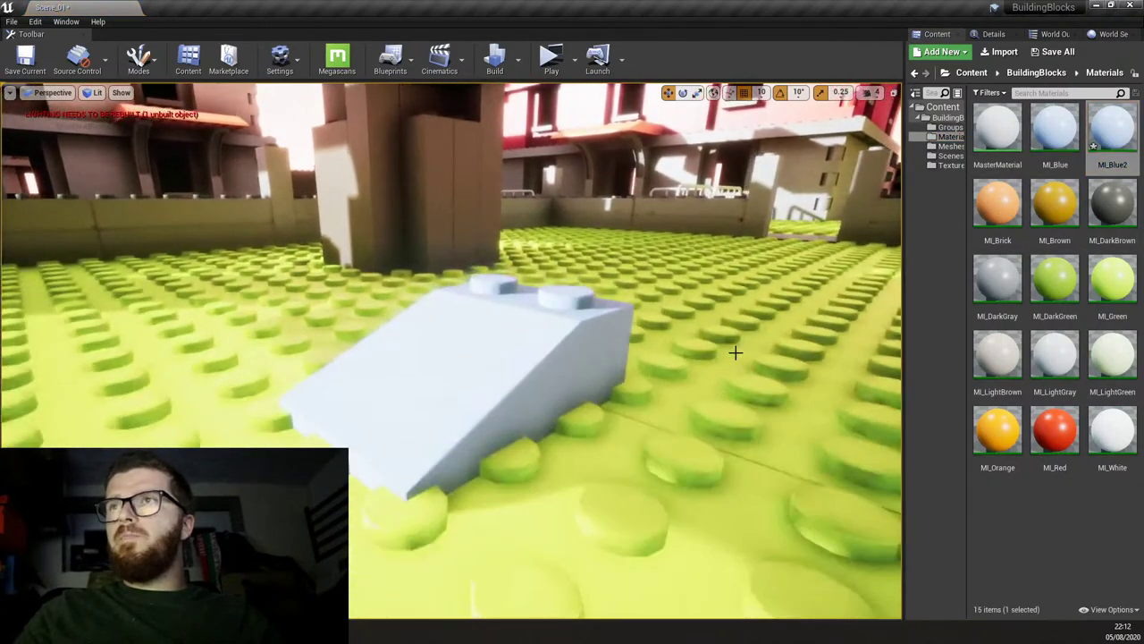
double_click(1124, 140)
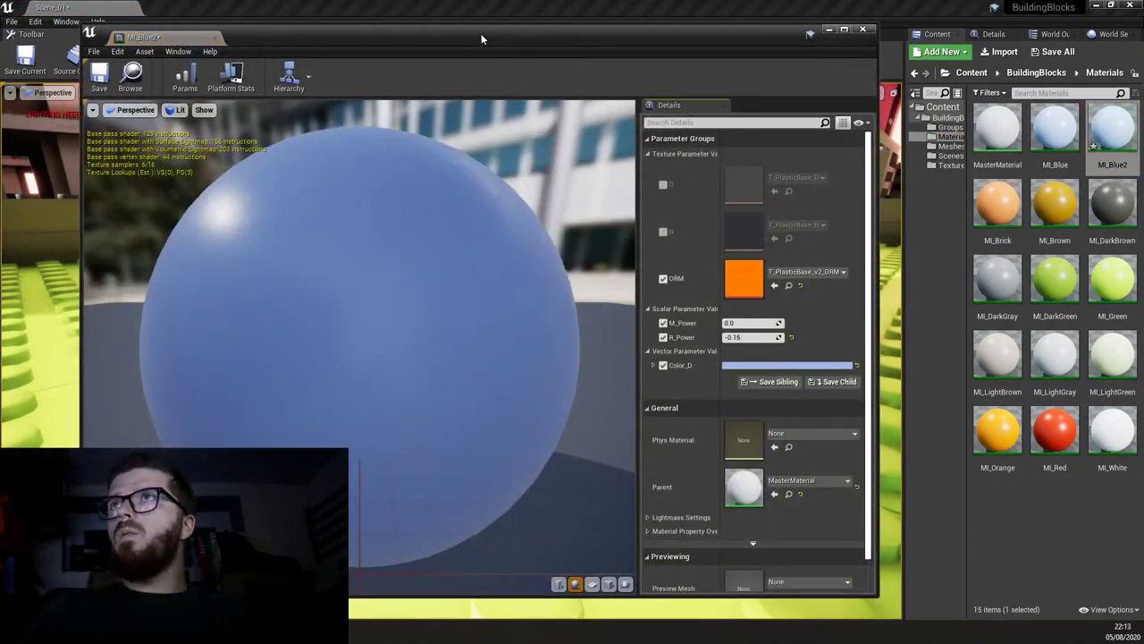
Shrink the material window beside the level and set MI_Blue2's M_Power to 1.0.
left_click_drag(481, 33, 737, 47)
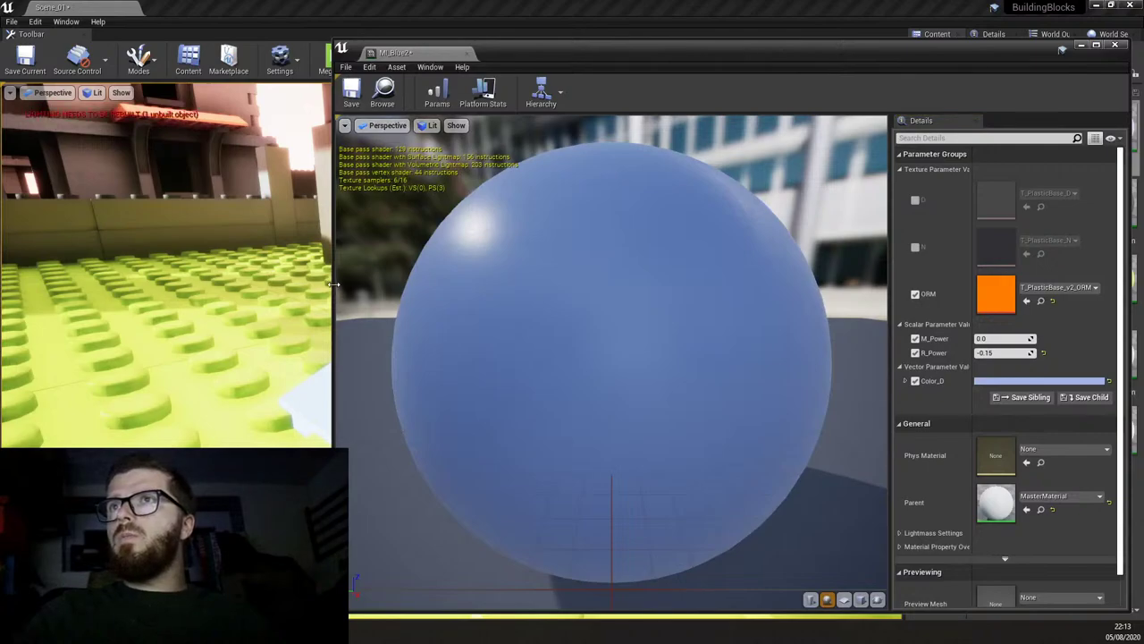
left_click_drag(334, 282, 565, 283)
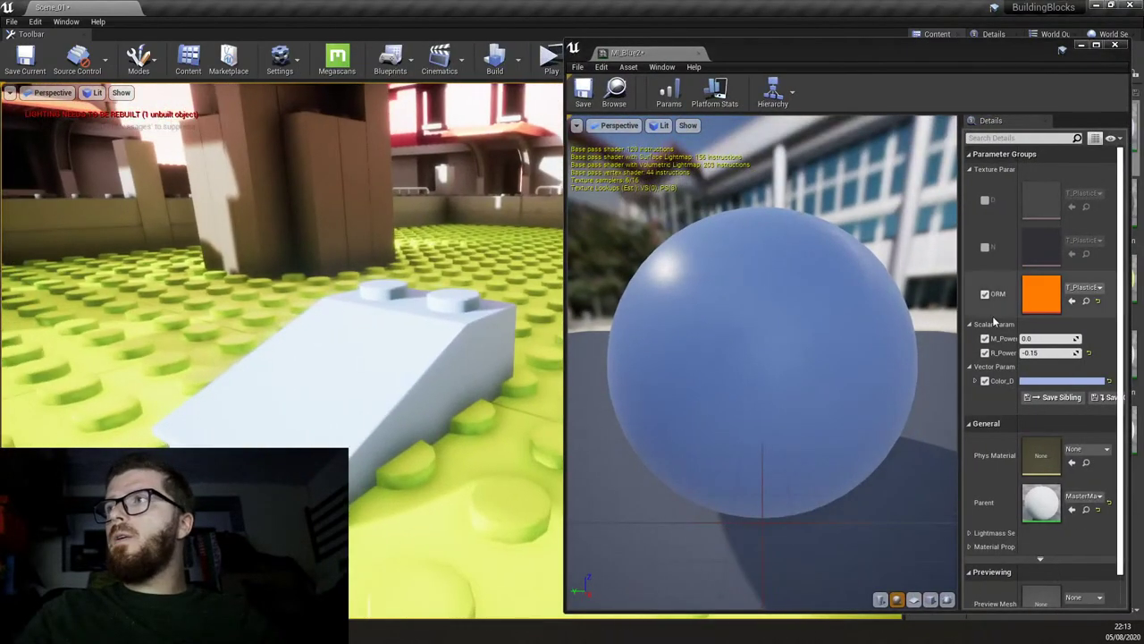
left_click(1040, 339)
type("1")
key("Return")
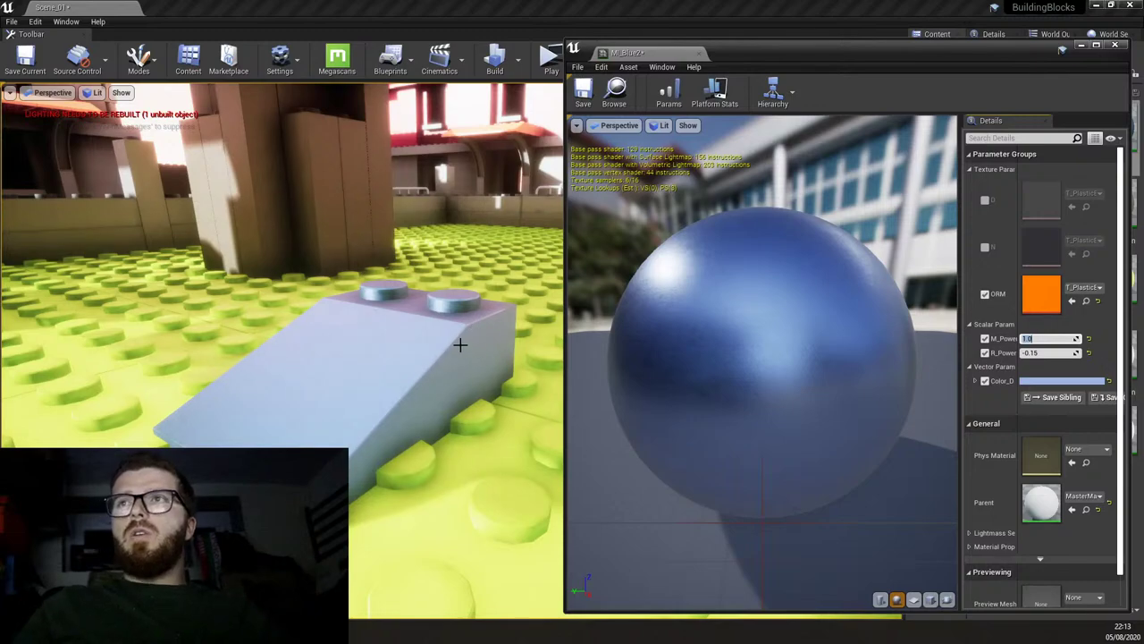
Frame and orbit the now metallic blue wedge brick, then close the MI_Blue2 editor.
left_click(409, 365)
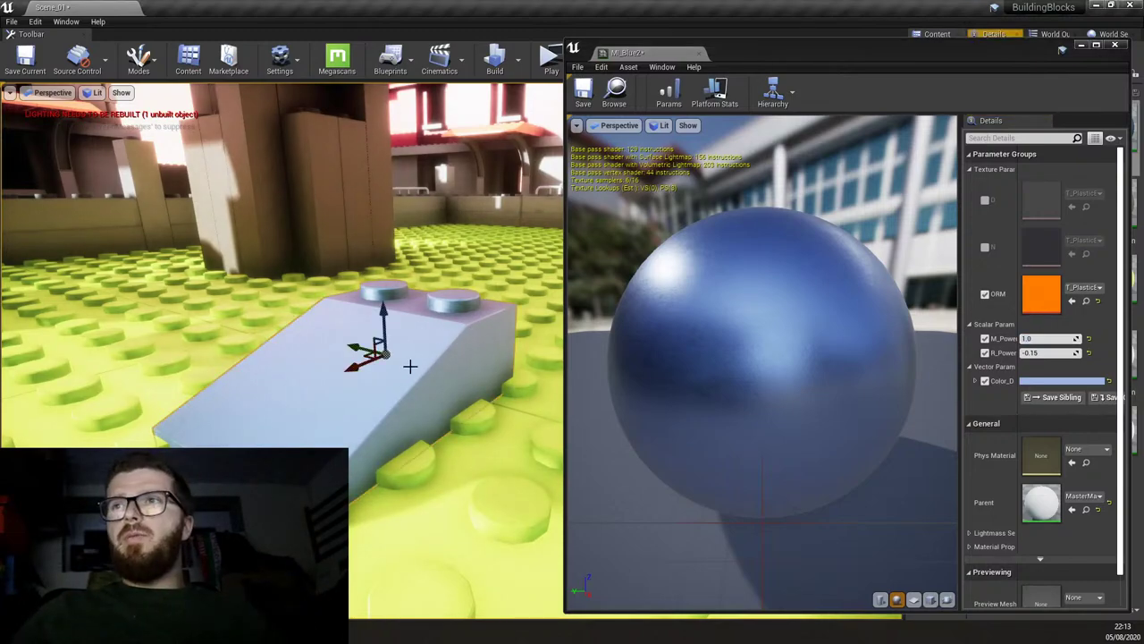
key("f")
right_click_drag(282, 350, 432, 424)
right_click_drag(296, 322, 323, 324)
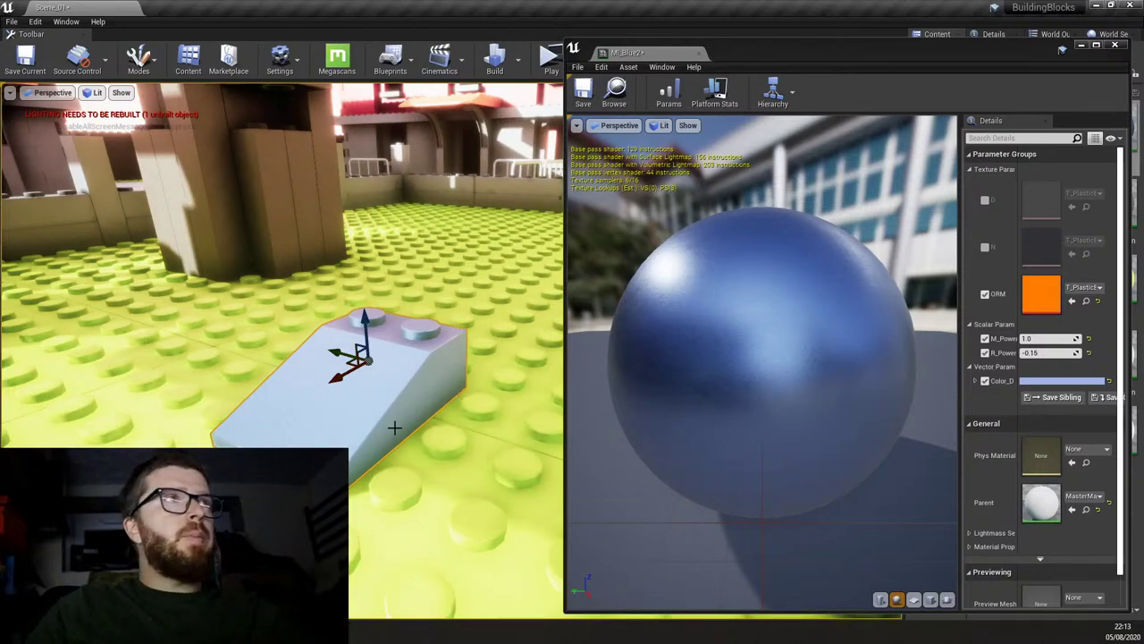
left_click(700, 55)
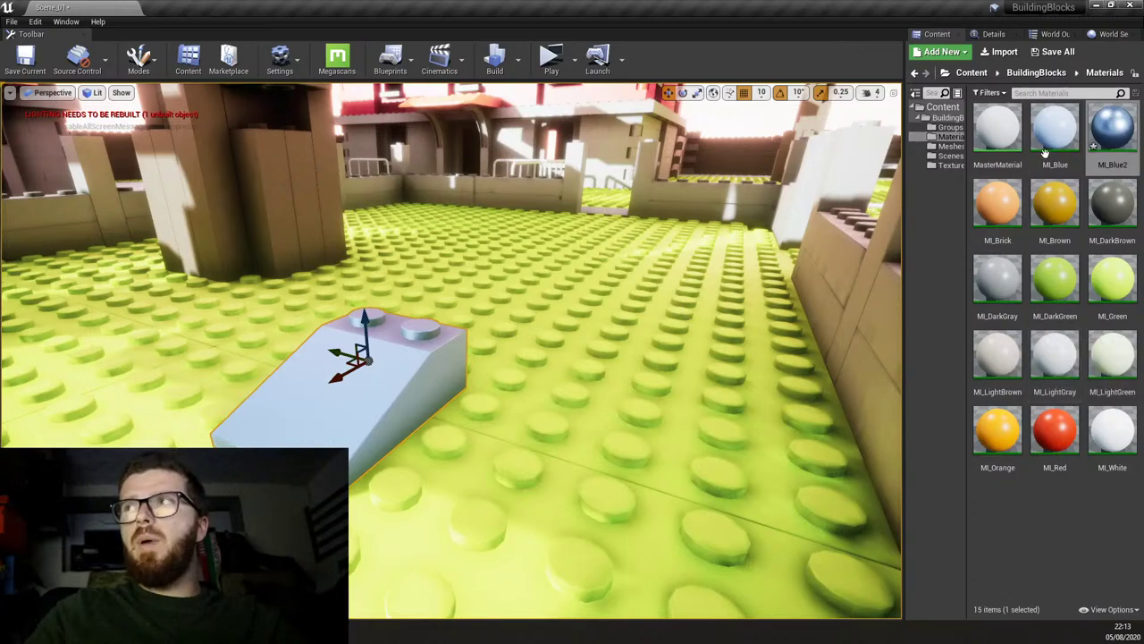
Fly the camera down beside the selected light blue wedge brick and delete it.
right_click_drag(524, 378, 373, 448)
right_click_drag(486, 471, 521, 478)
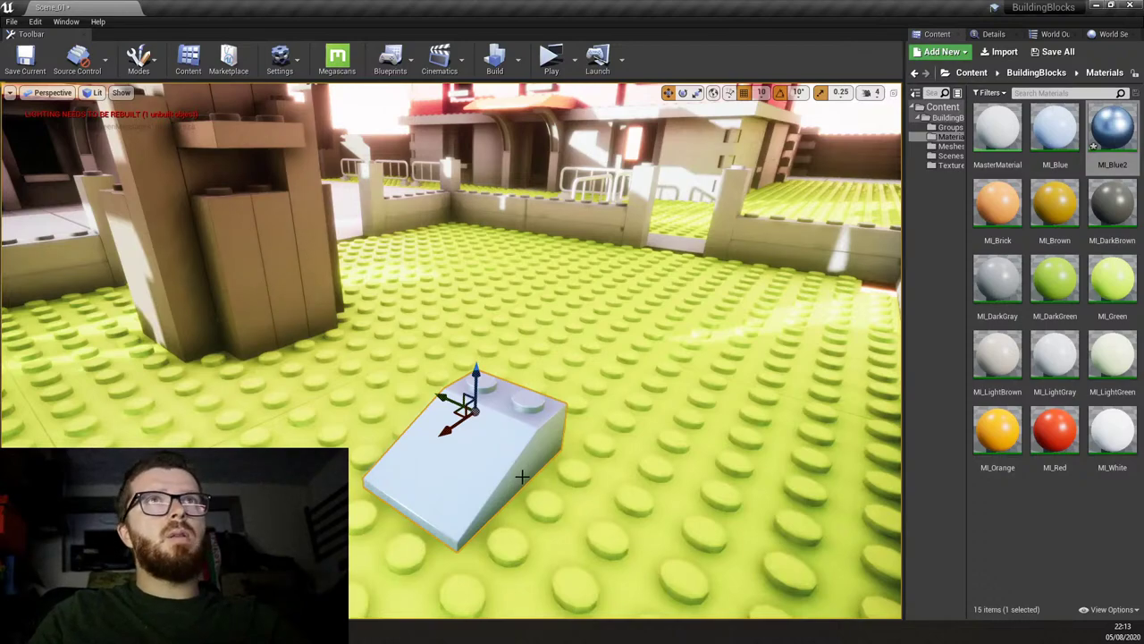
right_click_drag(521, 478, 514, 420)
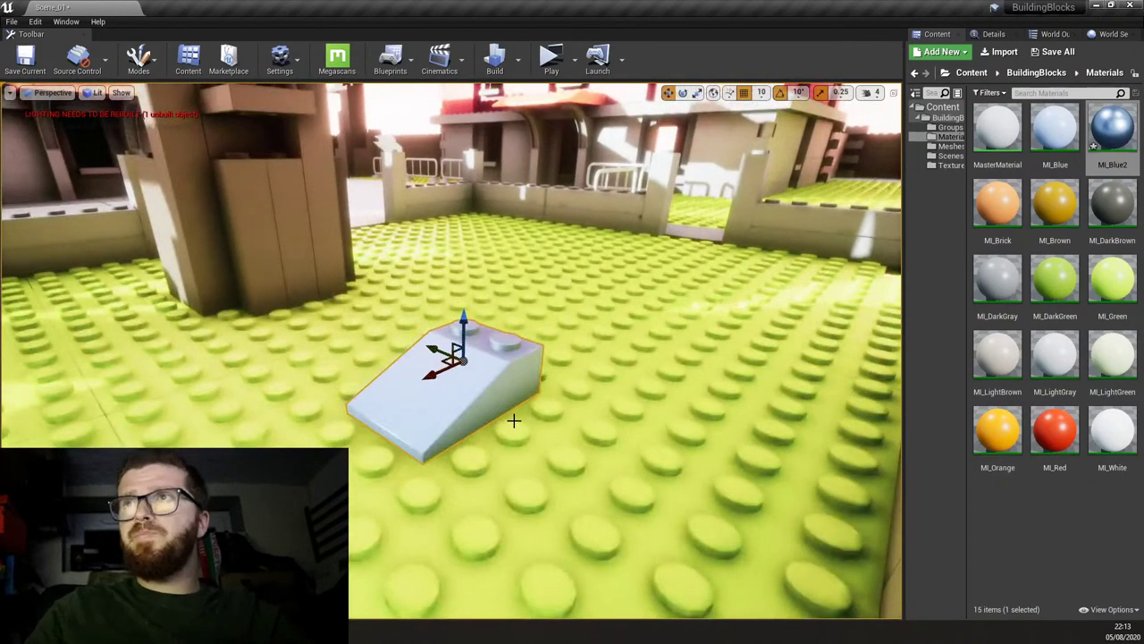
key("Delete")
Duplicate MI_Blue2 as MI_Blue3, then force delete both blue material instances.
right_click(1122, 158)
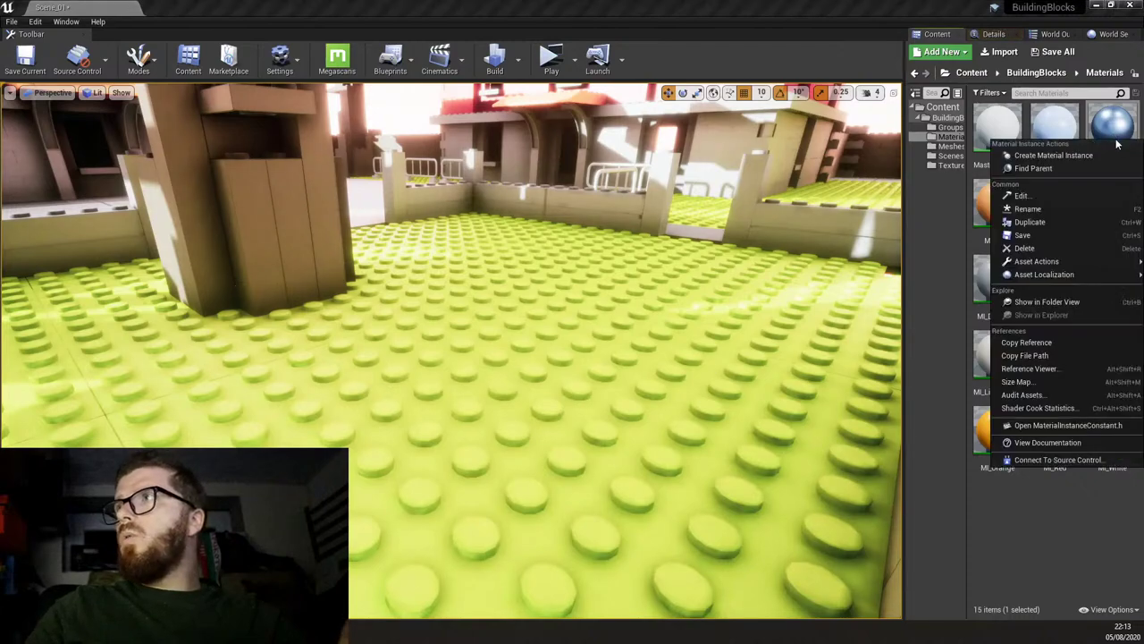
left_click(1028, 210)
key("Return")
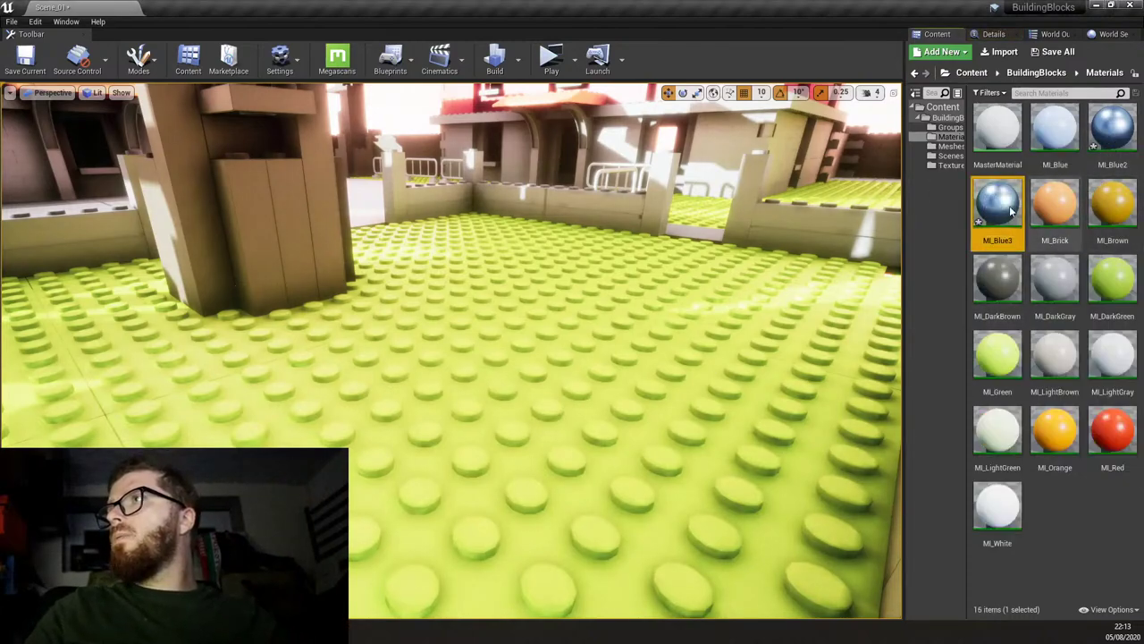
left_click(1124, 141, "ctrl")
right_click(1125, 141)
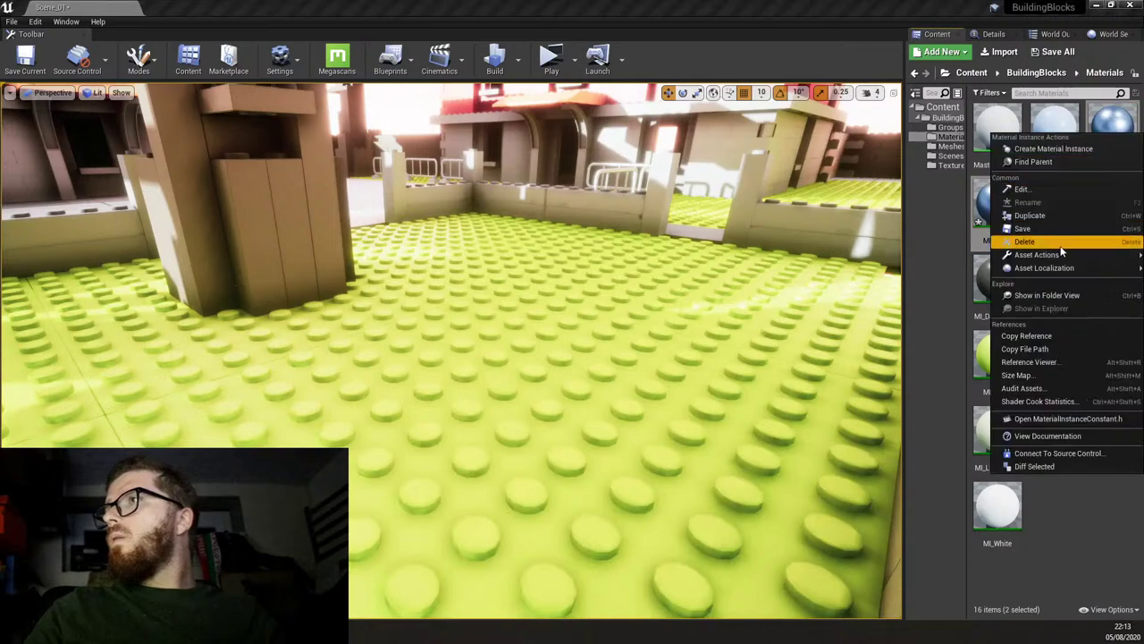
left_click(1055, 247)
left_click(557, 505)
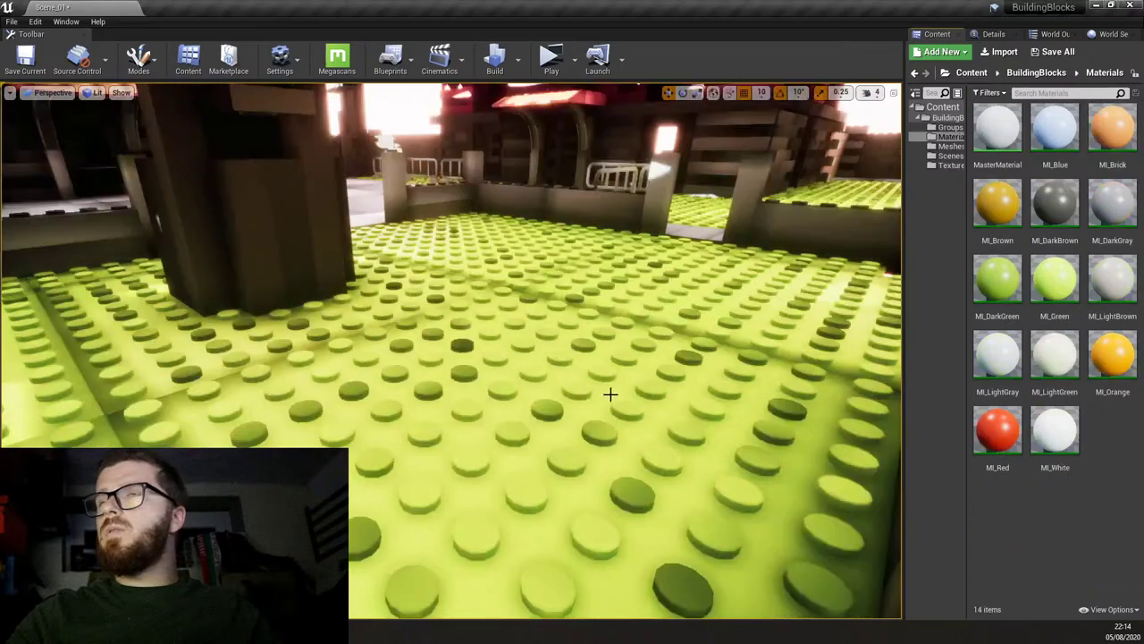
Select the green baseplate, fly back over the scene, and open the 46-item Meshes folder.
left_click(598, 396)
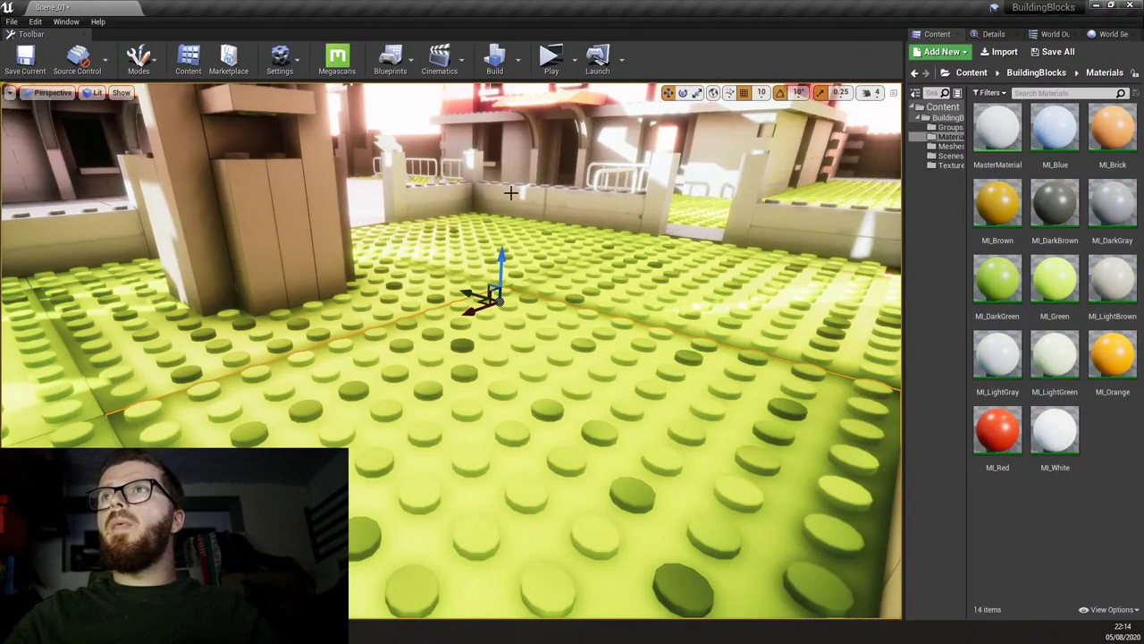
right_click_drag(510, 192, 537, 282)
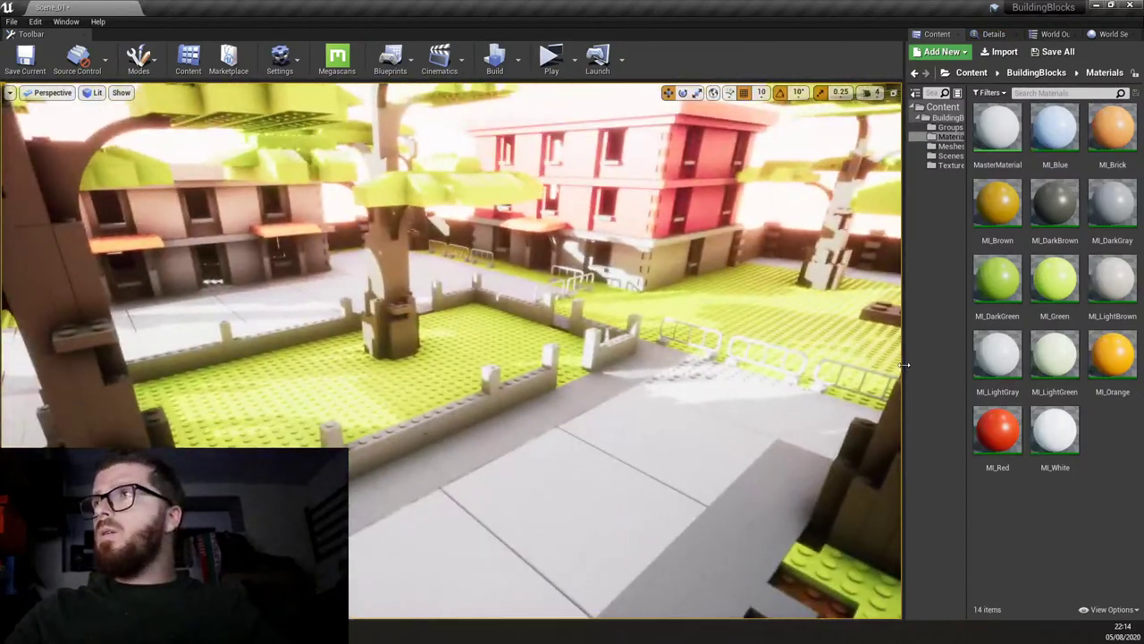
left_click(950, 146)
right_click_drag(634, 336, 617, 317)
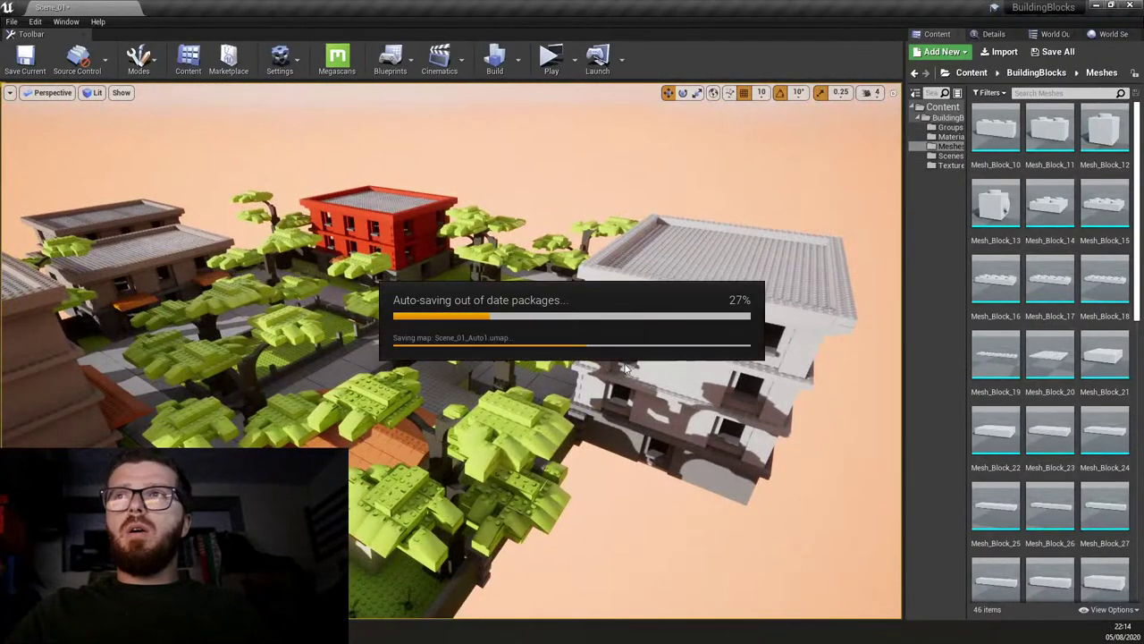
Fly closer to the town and select the tan brick building's grouped upper floor.
right_click_drag(602, 367, 603, 399)
left_click(421, 319)
right_click_drag(421, 319, 348, 268)
Ungroup the tan building's selected upper floor through Groups > Ungroup.
right_click(478, 212)
right_click(350, 204)
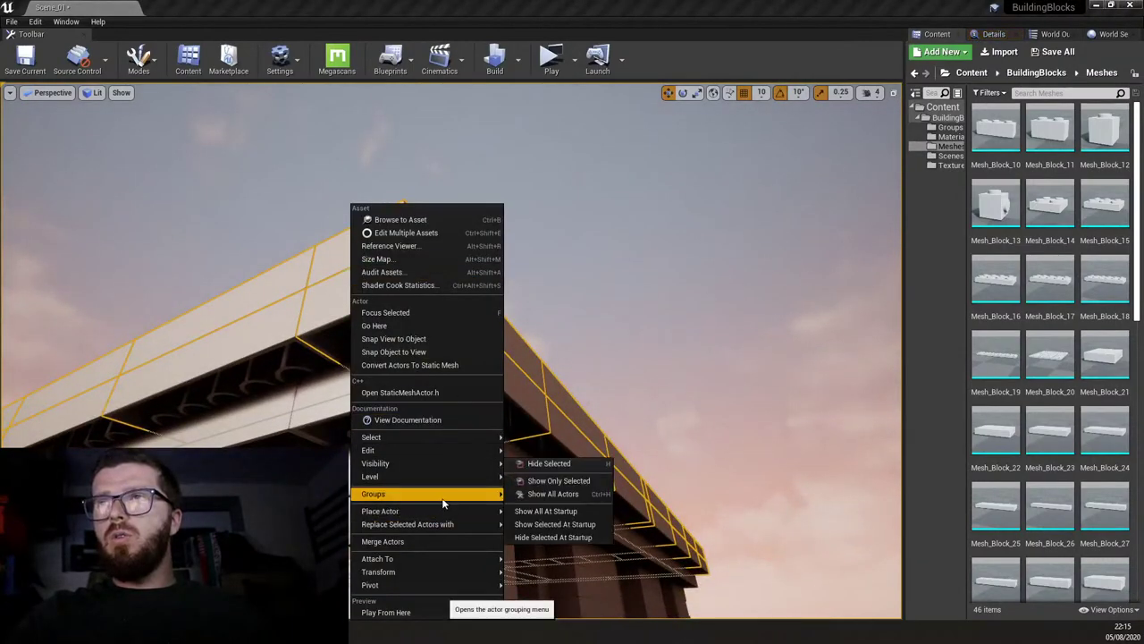
mouse_move(483, 493)
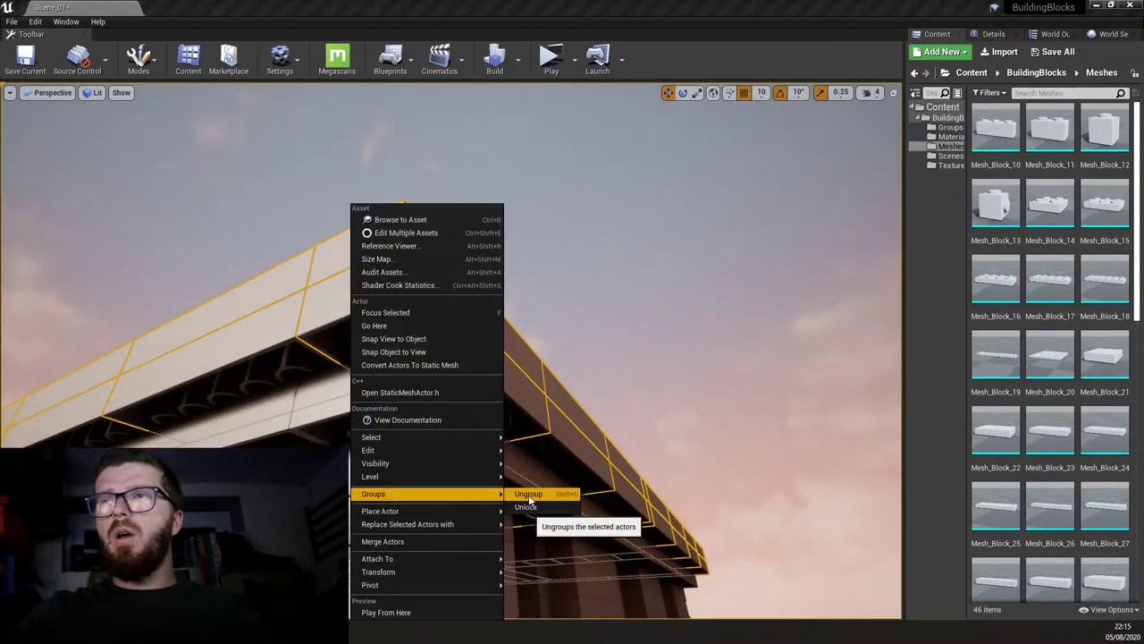
left_click(528, 494)
Select a single roof corner block and orbit around to view the roof.
left_click(378, 298)
right_click_drag(378, 298, 393, 268)
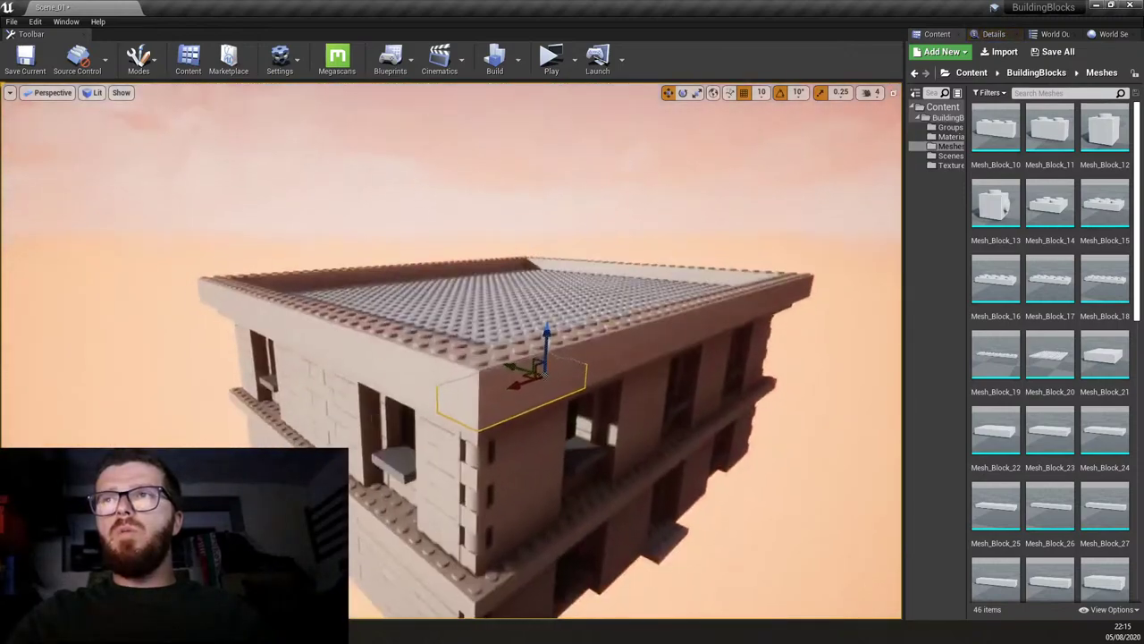
right_click_drag(477, 345, 589, 375)
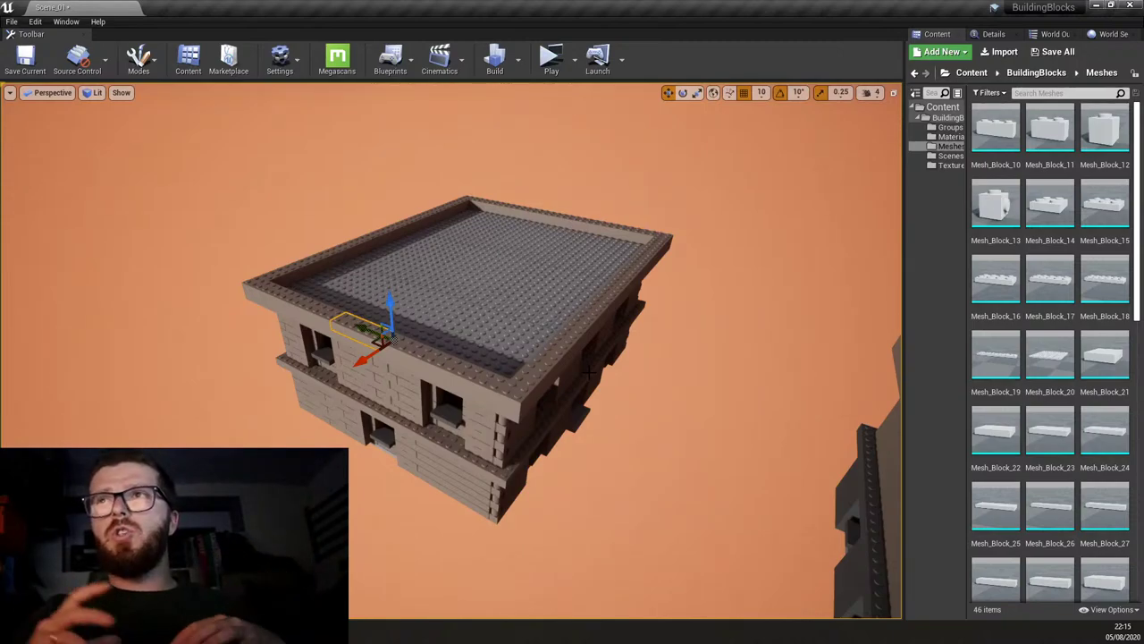
scroll(512, 329, "up", 3)
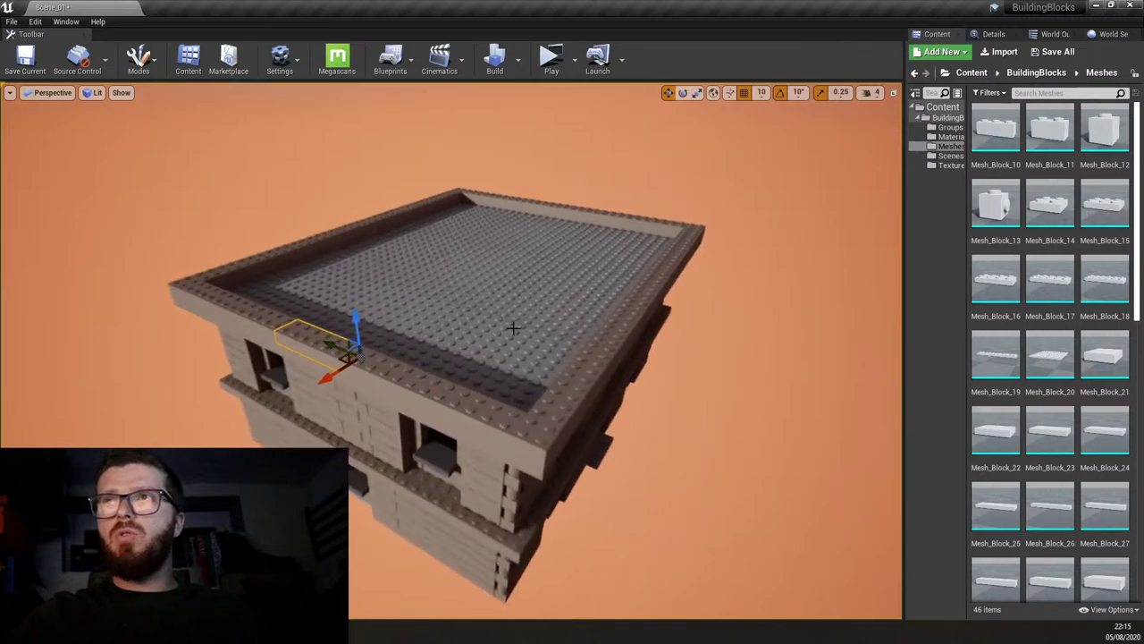
scroll(501, 317, "up", 1)
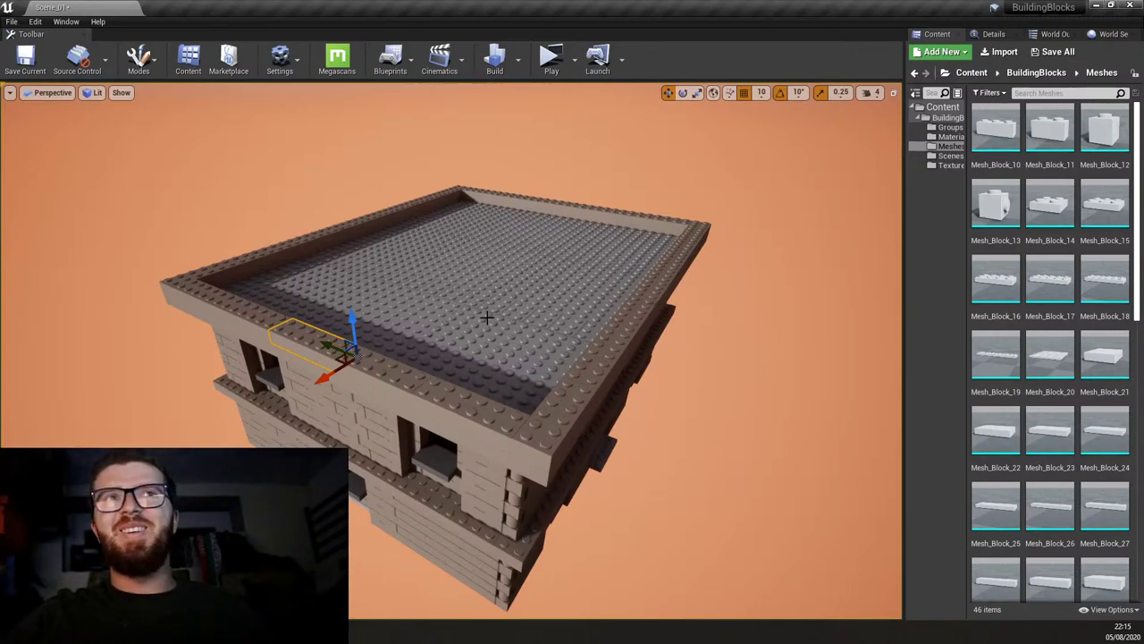
right_click_drag(434, 239, 489, 295)
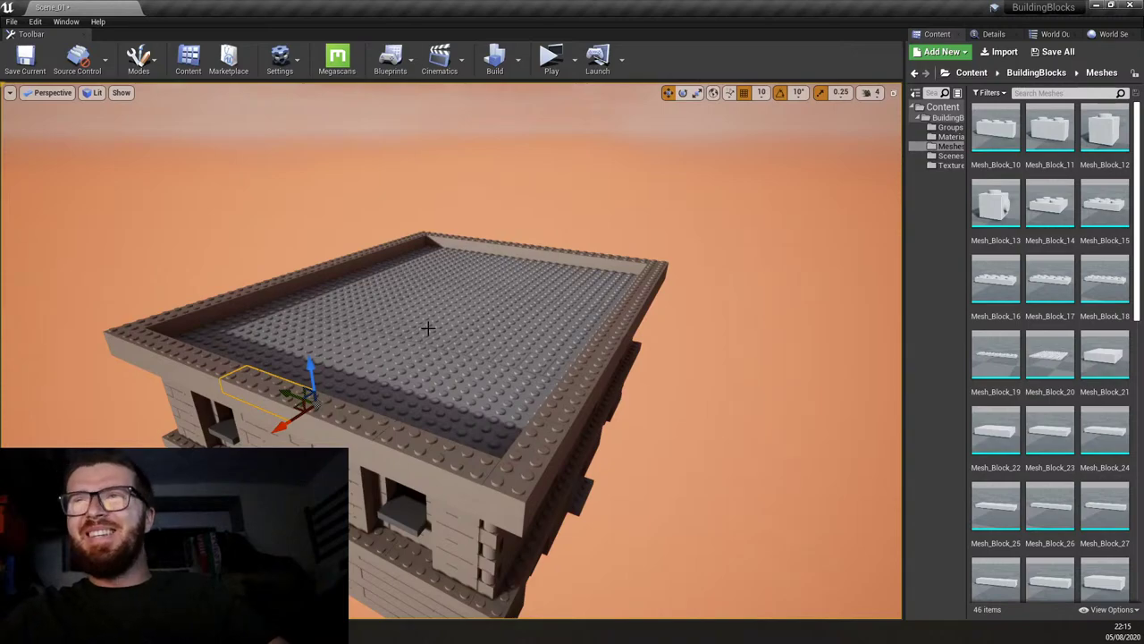
right_click_drag(427, 329, 519, 391)
left_click(519, 391)
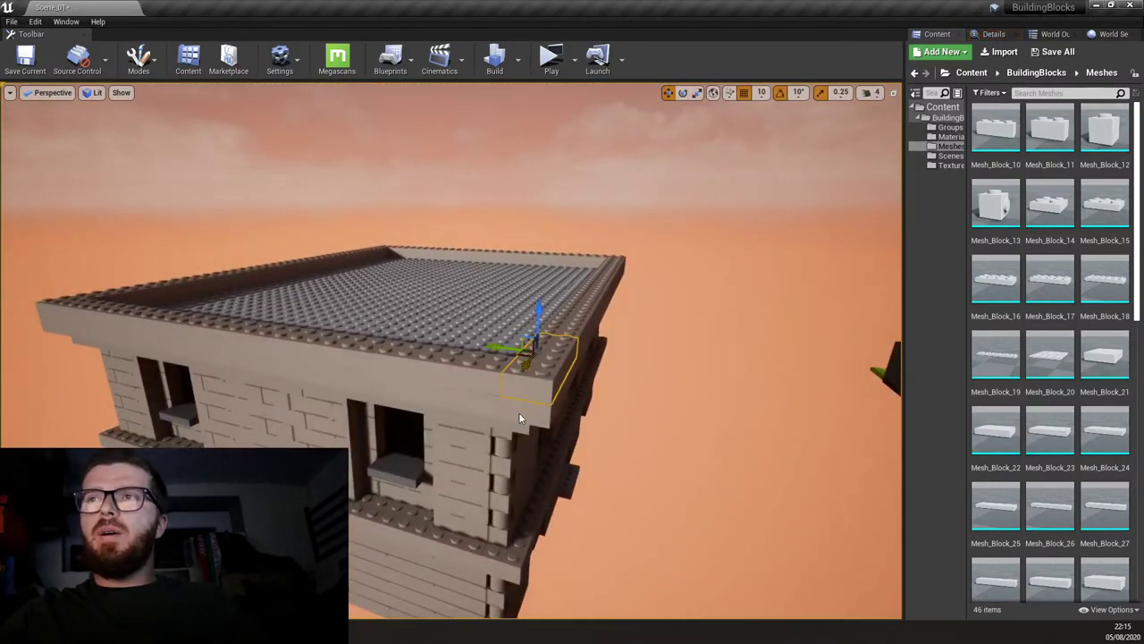
key("Escape")
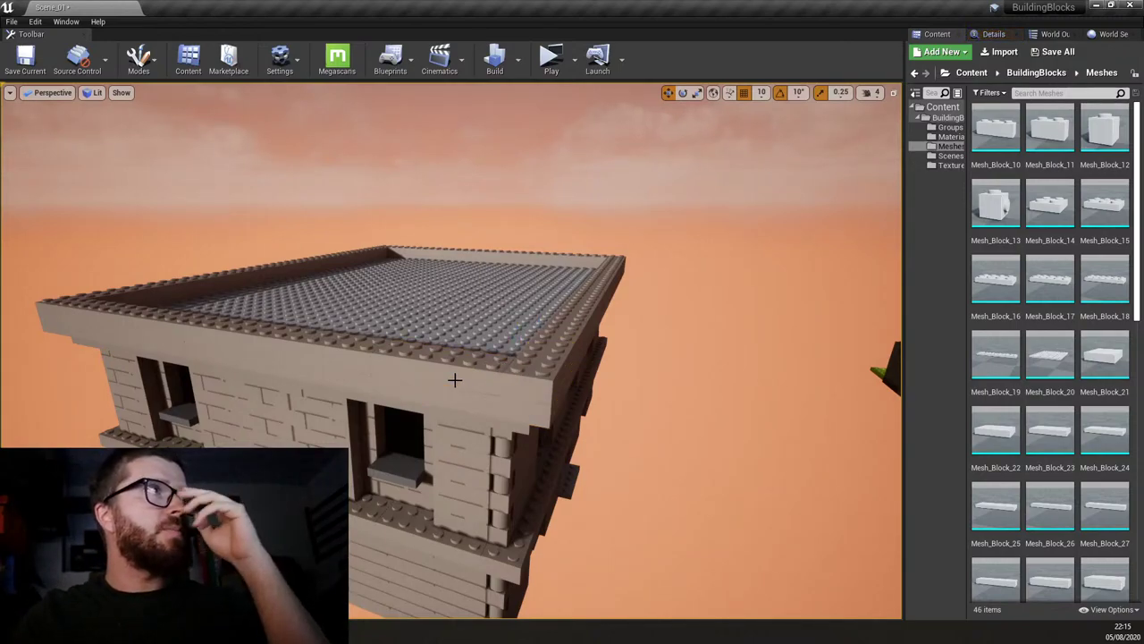
left_click(530, 386)
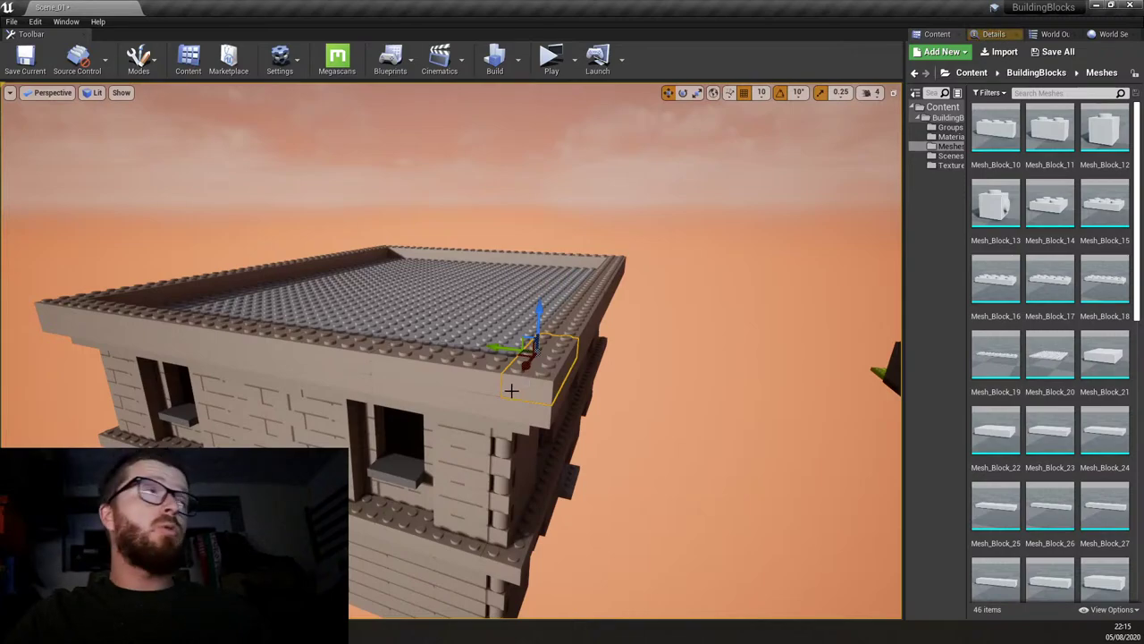
key("Escape")
right_click_drag(437, 386, 438, 387)
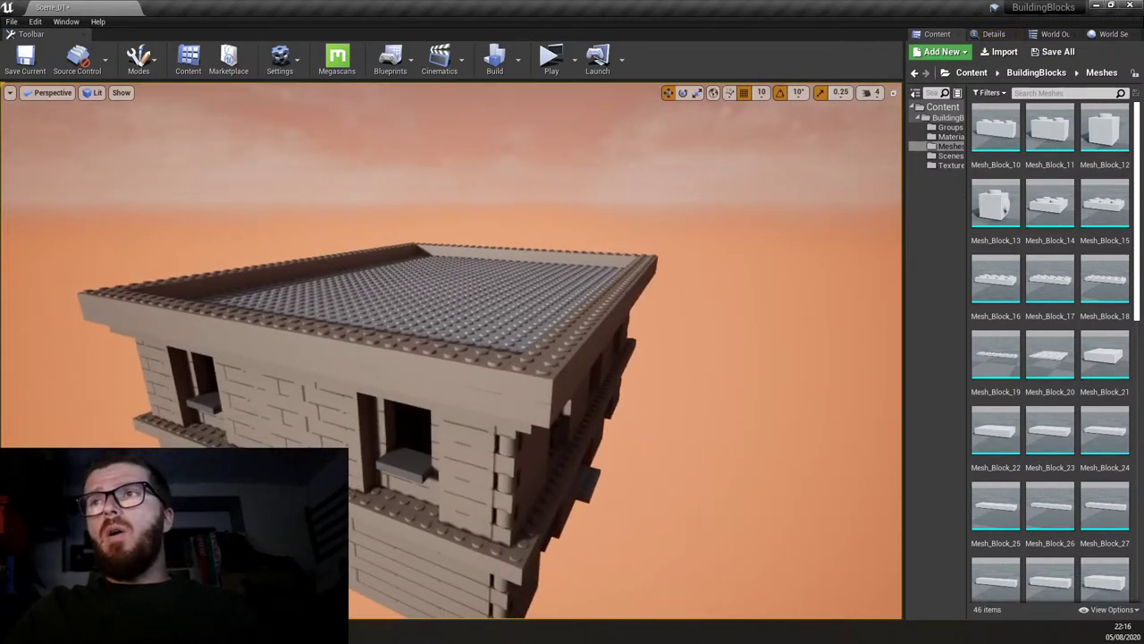
left_click(533, 410)
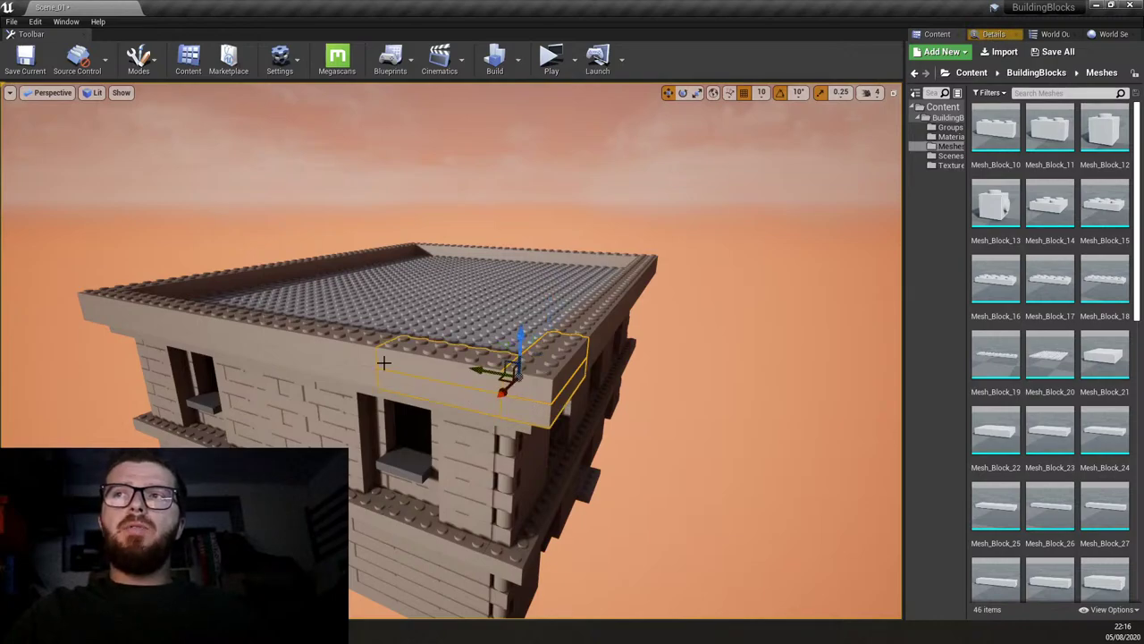
left_click(352, 366, "ctrl")
right_click_drag(352, 384, 353, 384)
left_click(263, 370, "ctrl")
right_click_drag(510, 420, 511, 420)
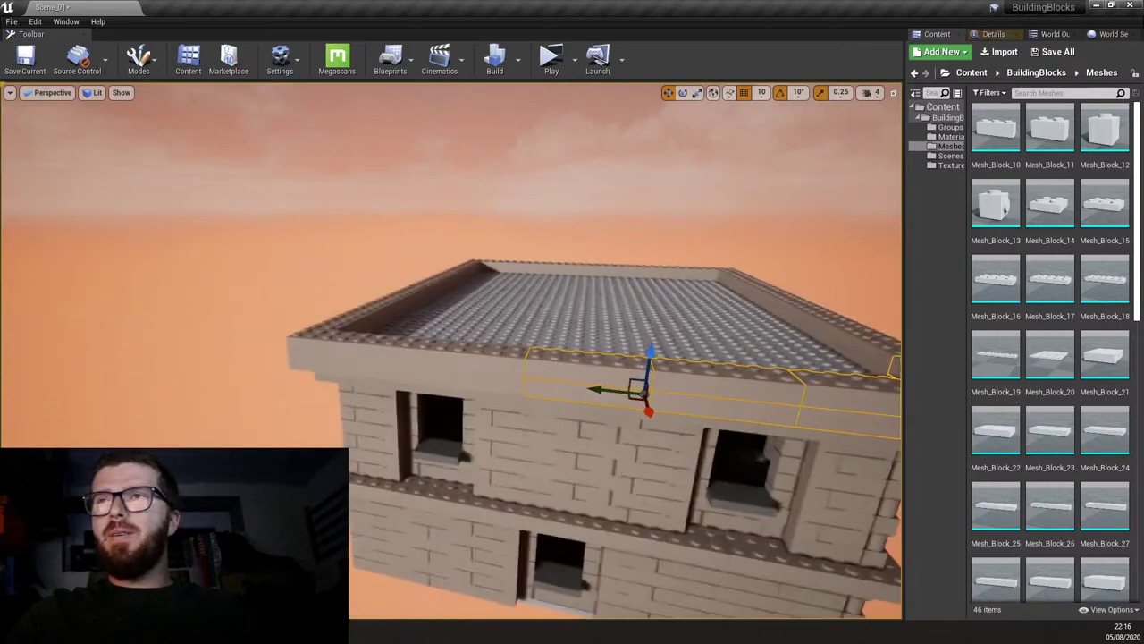
left_click(497, 380, "ctrl")
key("Escape")
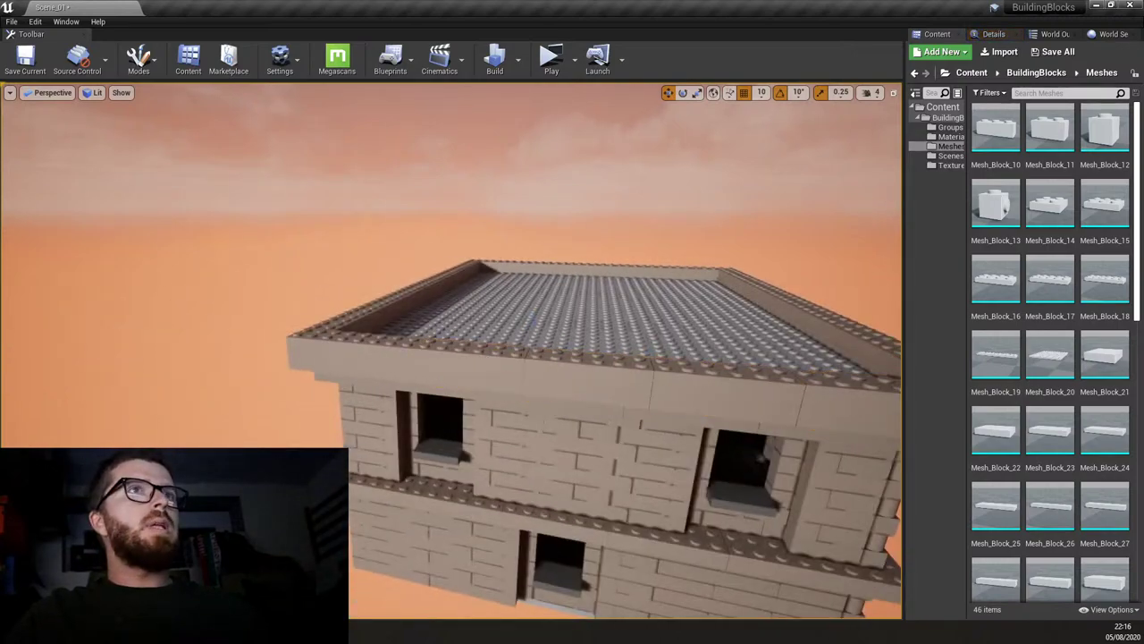
right_click_drag(640, 426, 639, 425)
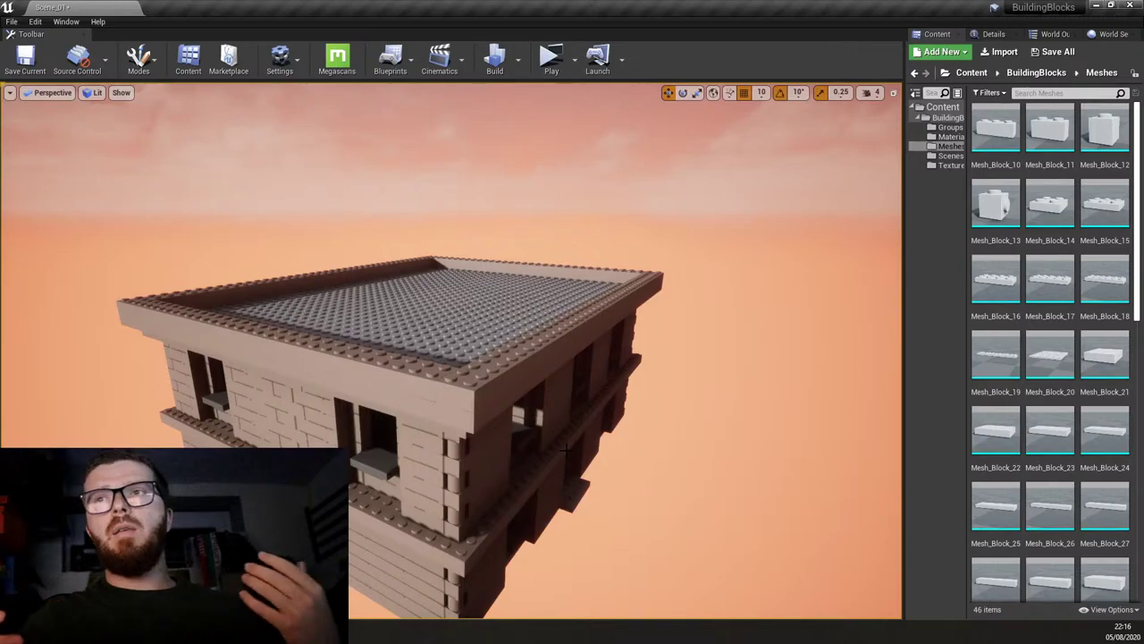
right_click_drag(564, 450, 545, 357)
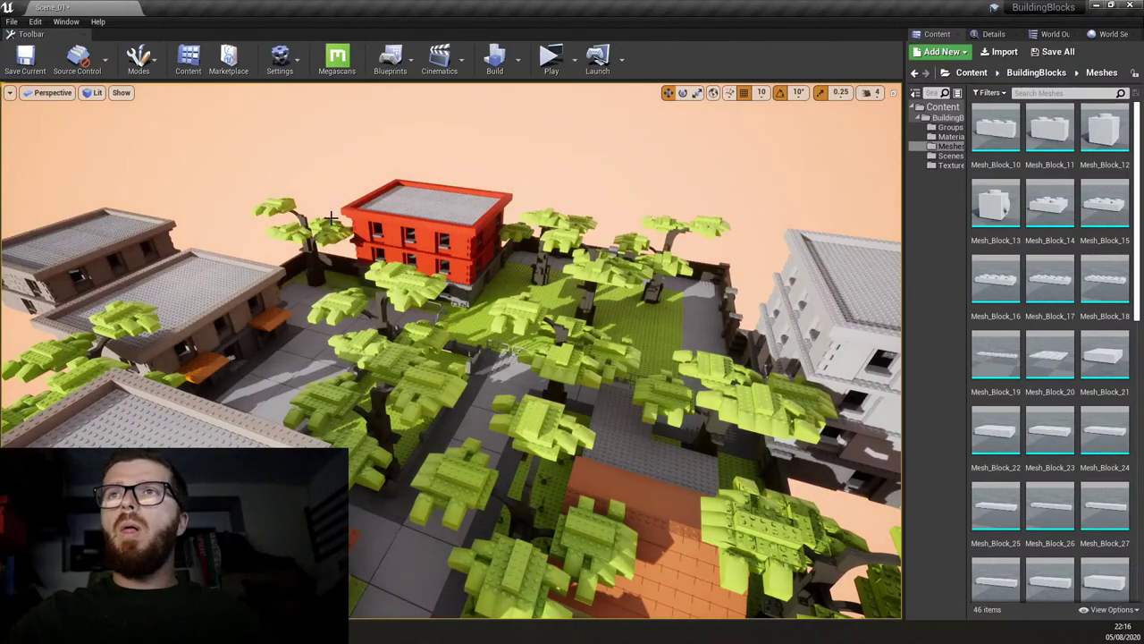
right_click_drag(330, 217, 355, 361)
left_click(374, 332)
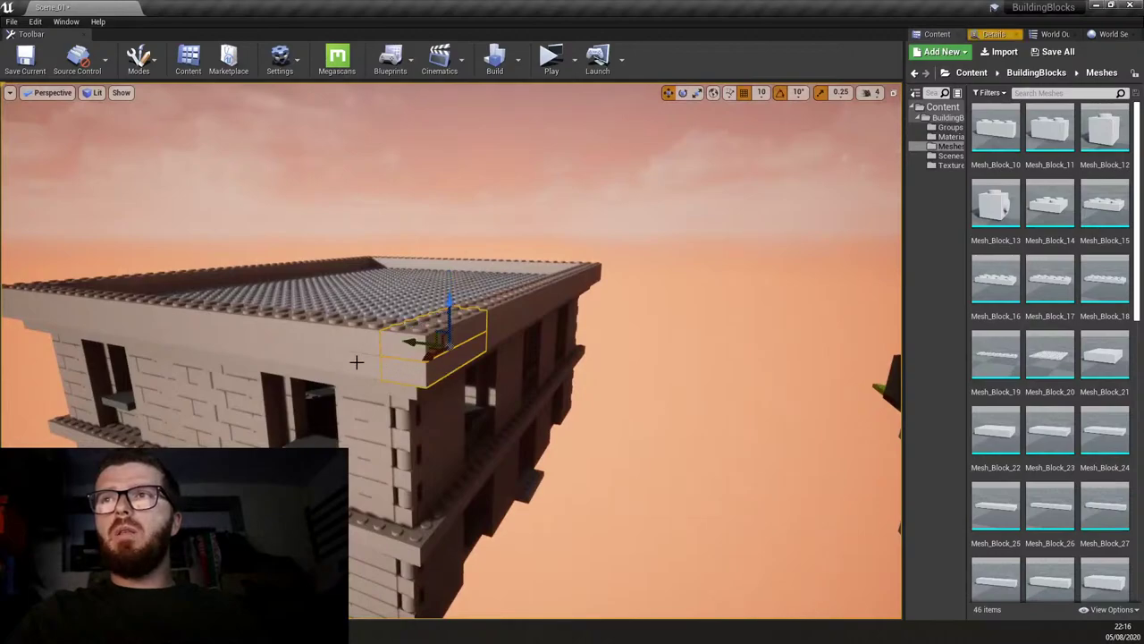
right_click_drag(295, 330, 304, 340)
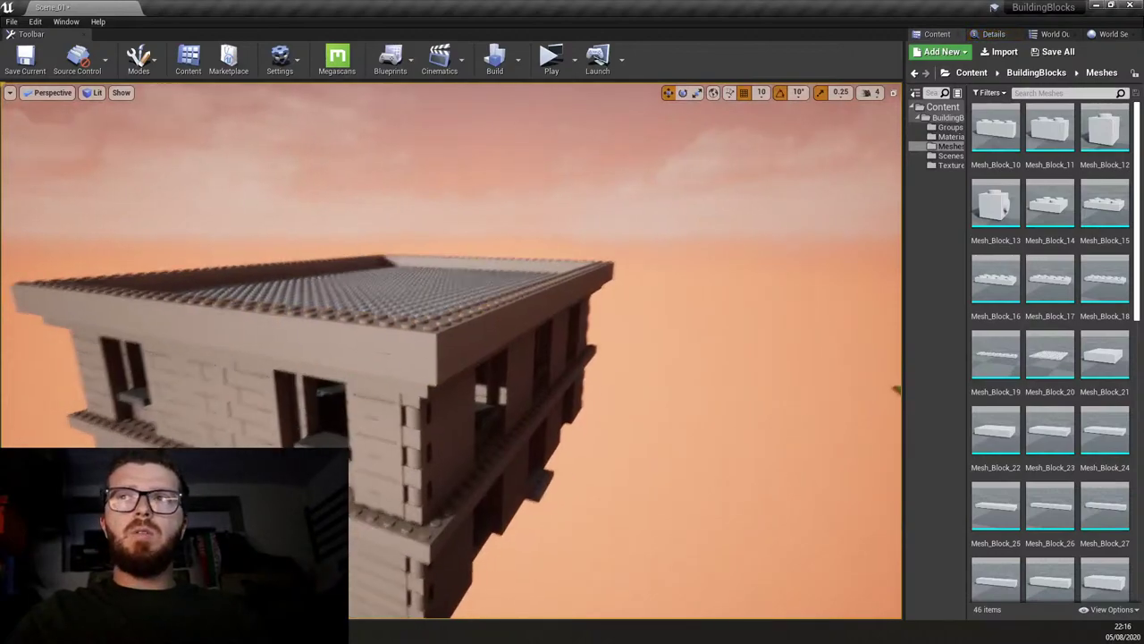
right_click_drag(476, 393, 477, 394)
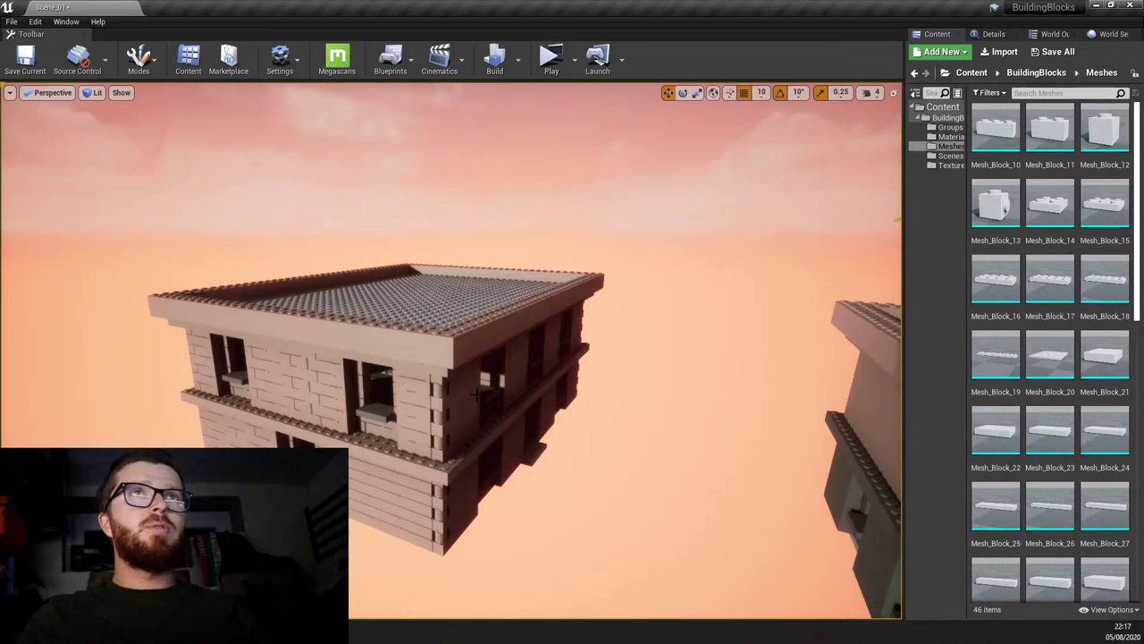
right_click_drag(471, 344, 481, 349)
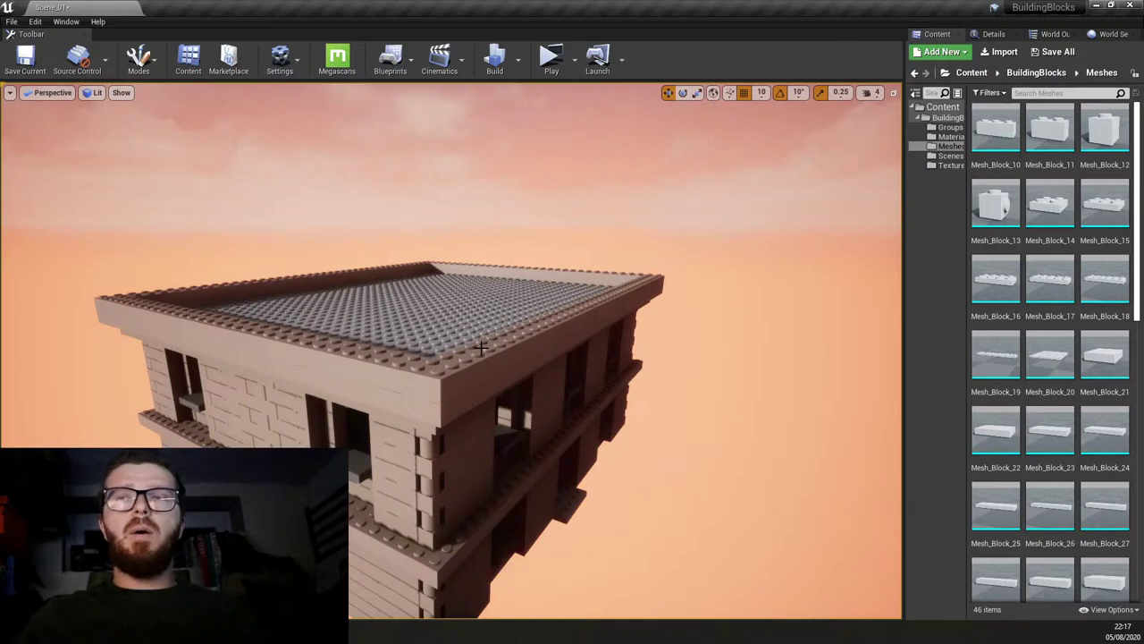
right_click_drag(474, 351, 418, 344)
Slide two loose roof-edge bricks along the roof rim with the move gizmo.
left_click(434, 333)
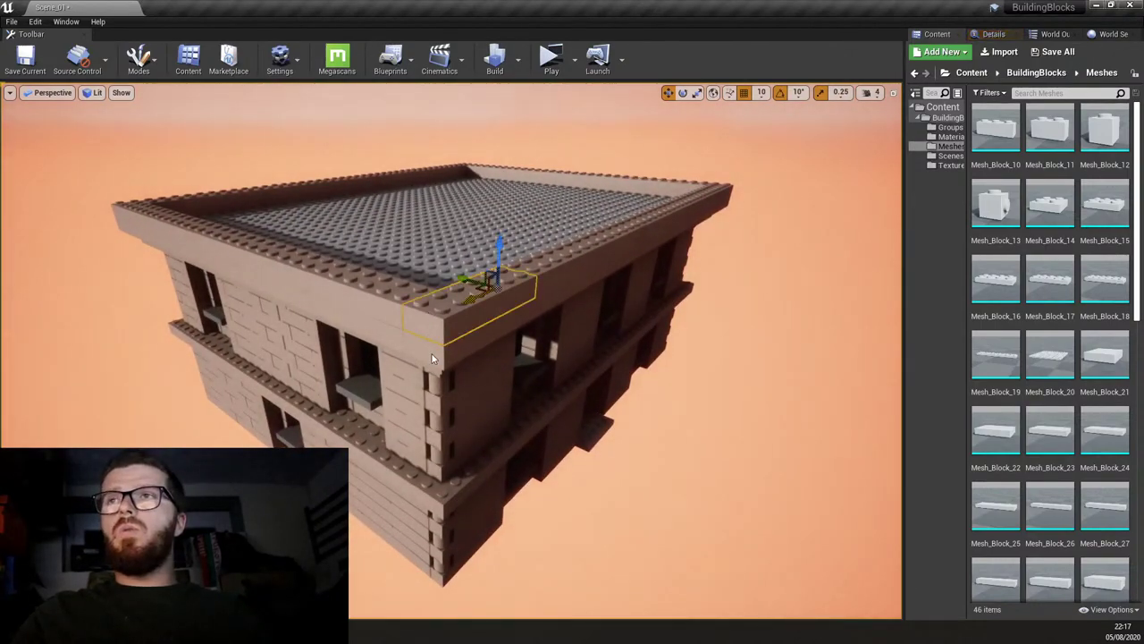
left_click_drag(483, 272, 297, 301)
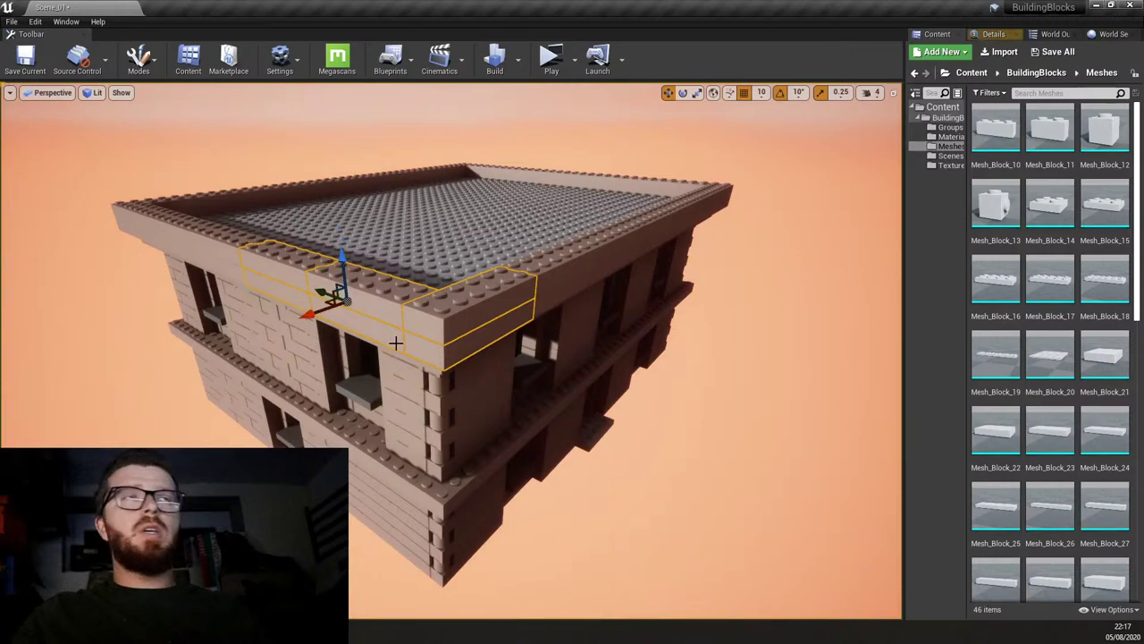
key("Escape")
right_click_drag(454, 356, 434, 324)
left_click(438, 332)
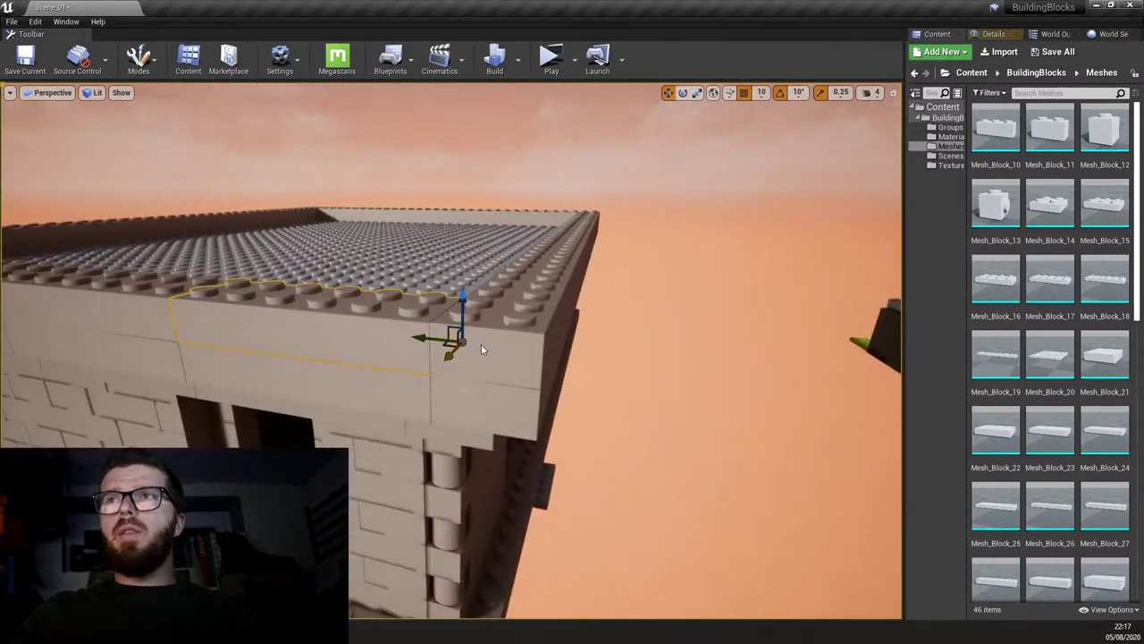
left_click_drag(481, 348, 572, 390)
Orbit lower around the building and select the upper floor's wall blocks.
right_click_drag(385, 350, 386, 349)
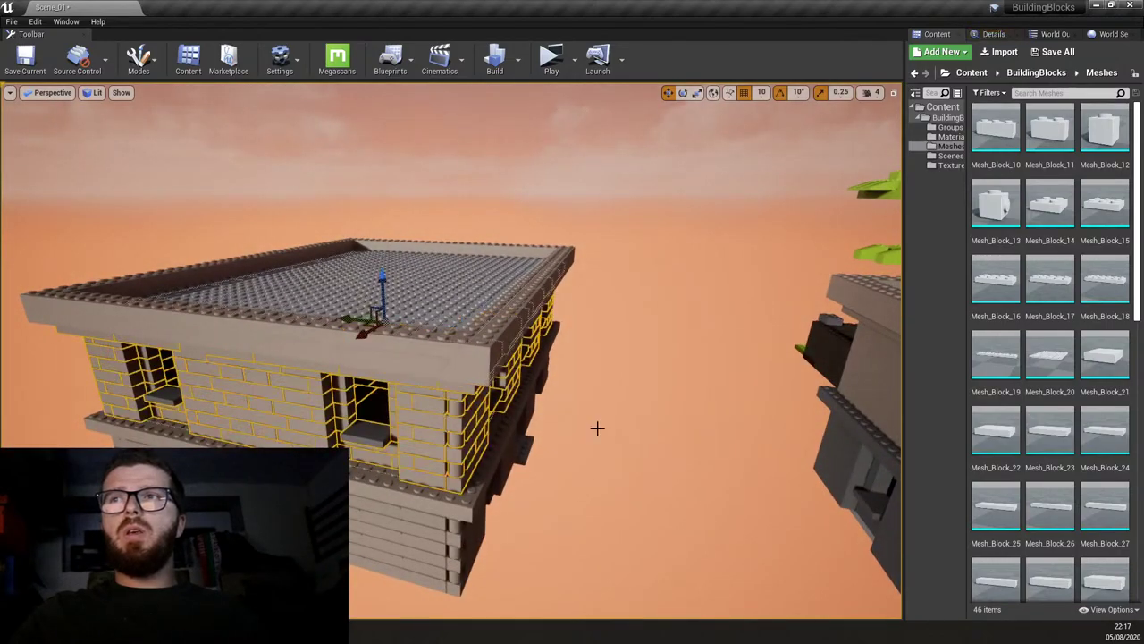
right_click_drag(598, 426, 576, 514)
key("Left")
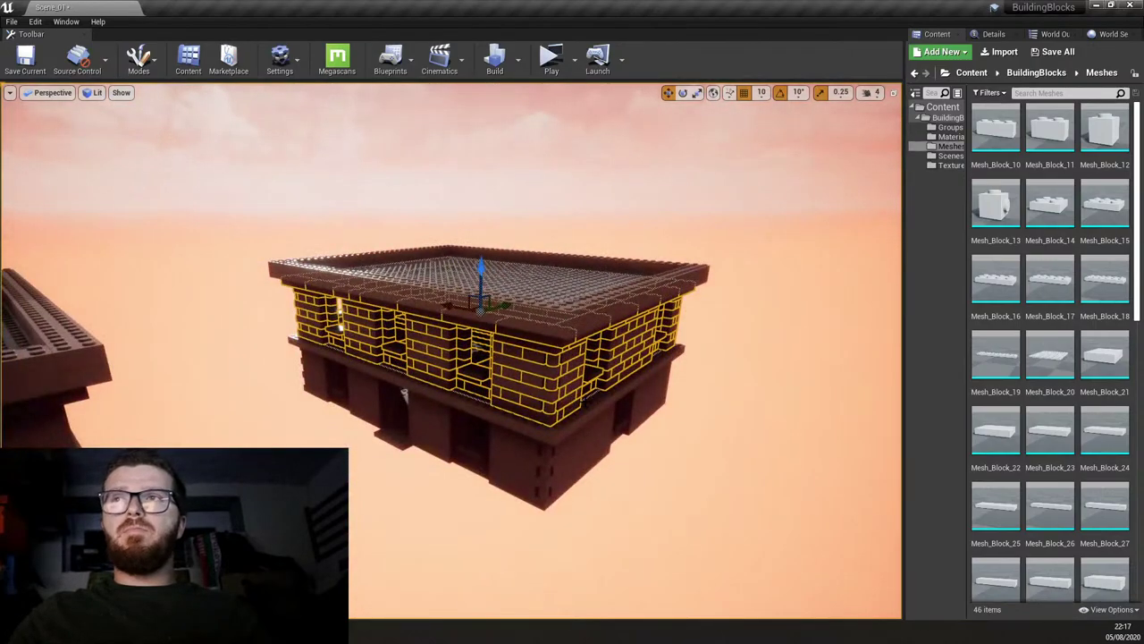
right_click_drag(452, 348, 433, 383)
left_click(434, 383)
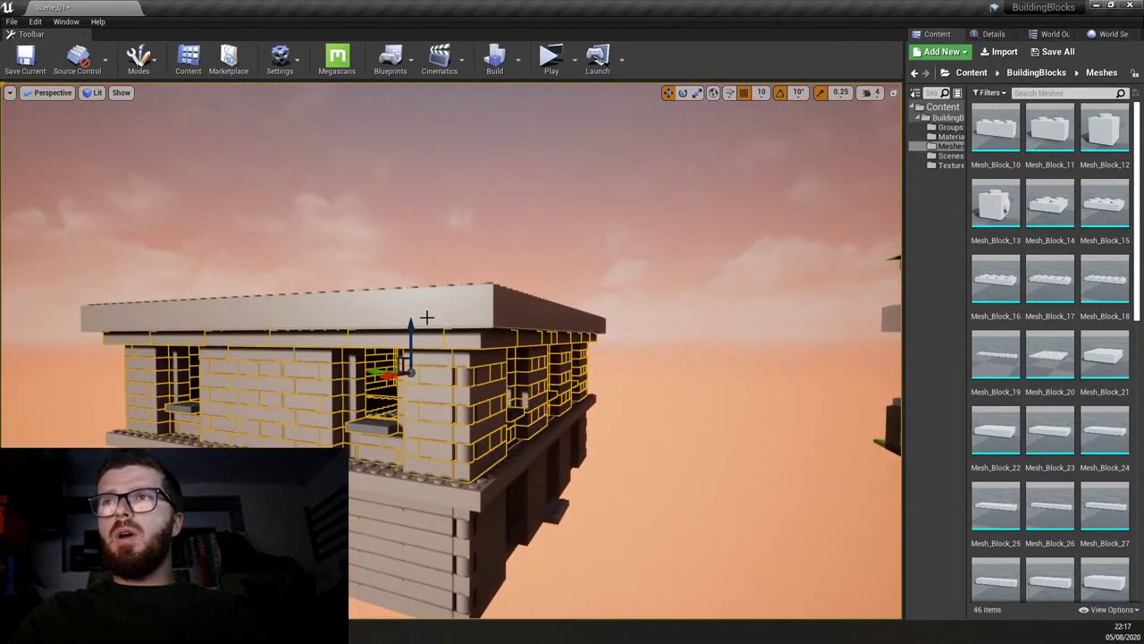
Check the walls' context menu, then select M_BuildingFloor_01 in the nine-item Groups folder.
right_click(434, 375)
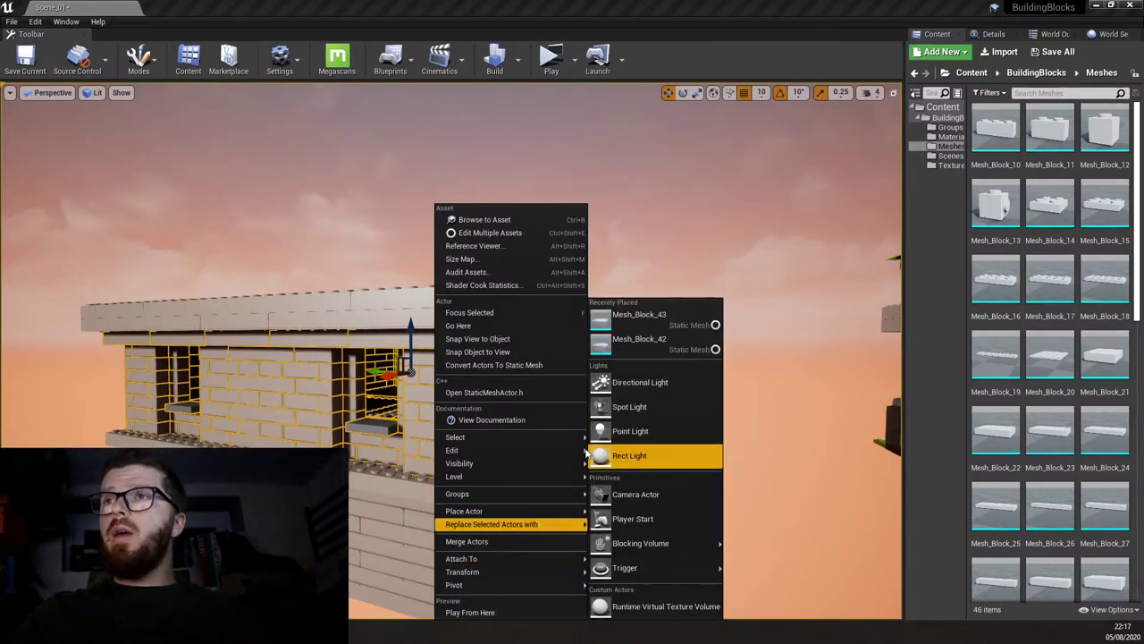
mouse_move(451, 450)
left_click(938, 268)
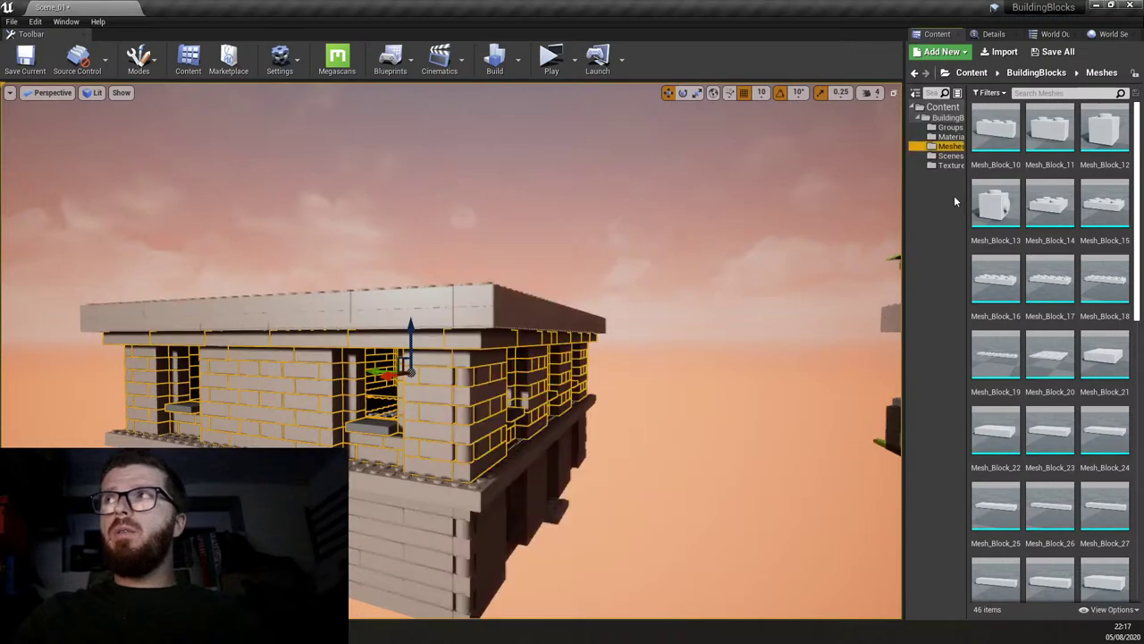
left_click(950, 127)
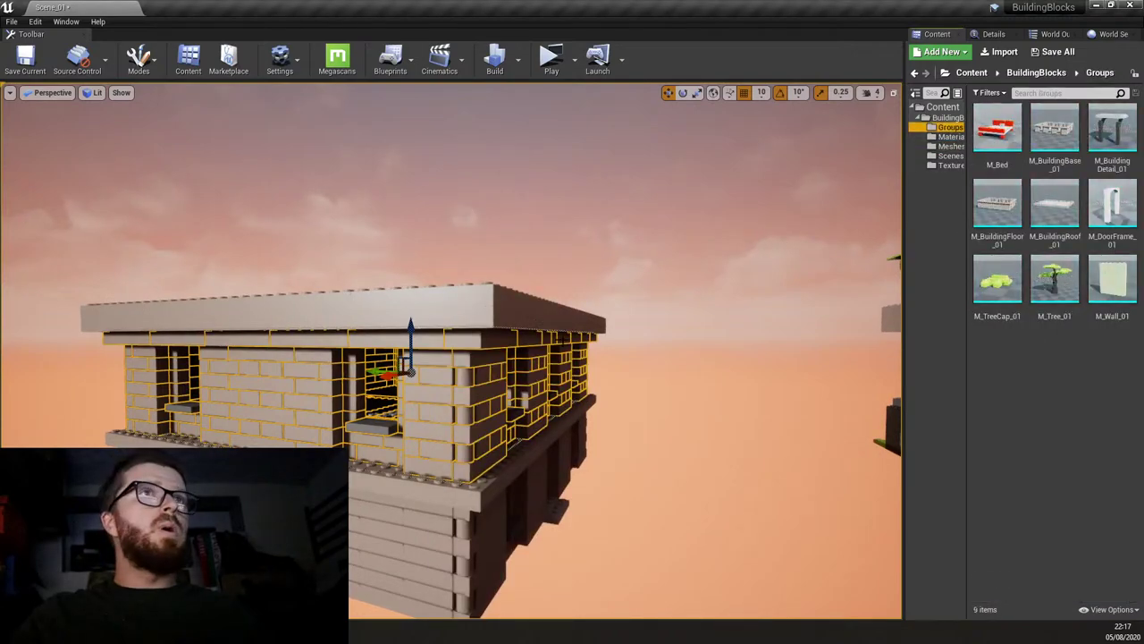
left_click(997, 203)
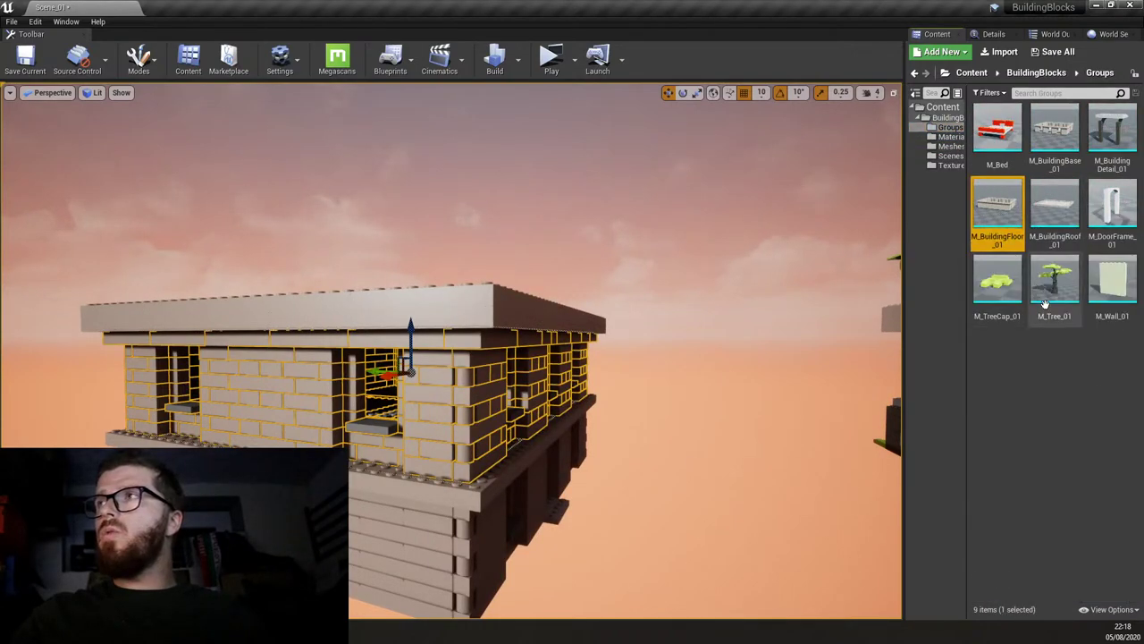
right_click_drag(634, 263, 634, 304)
left_click(347, 352)
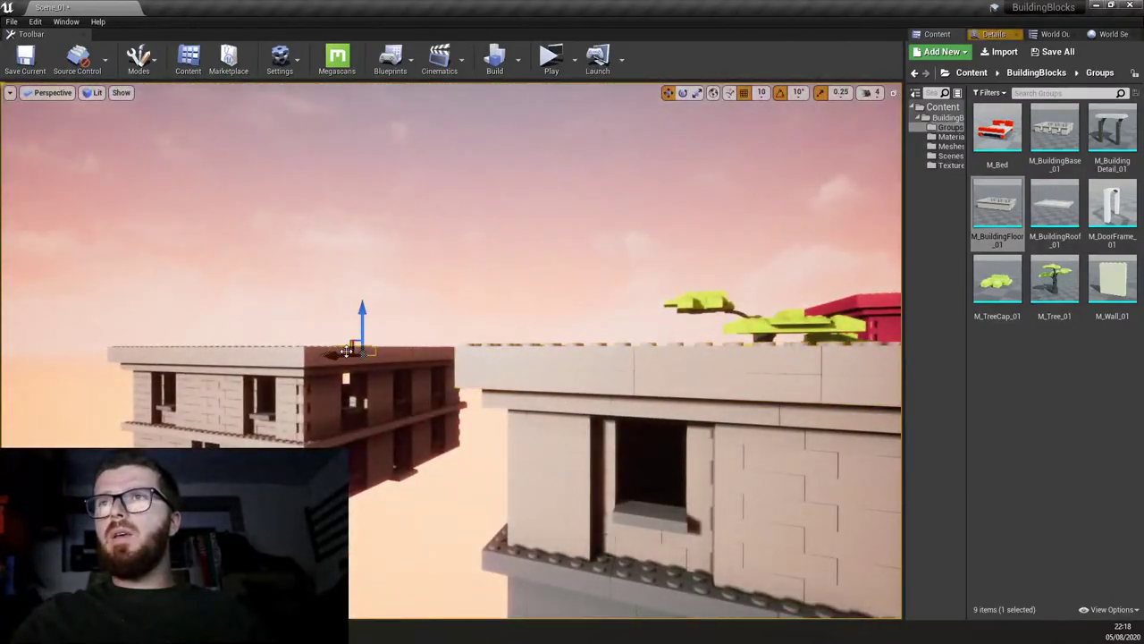
left_click(636, 381)
right_click_drag(637, 381, 637, 381)
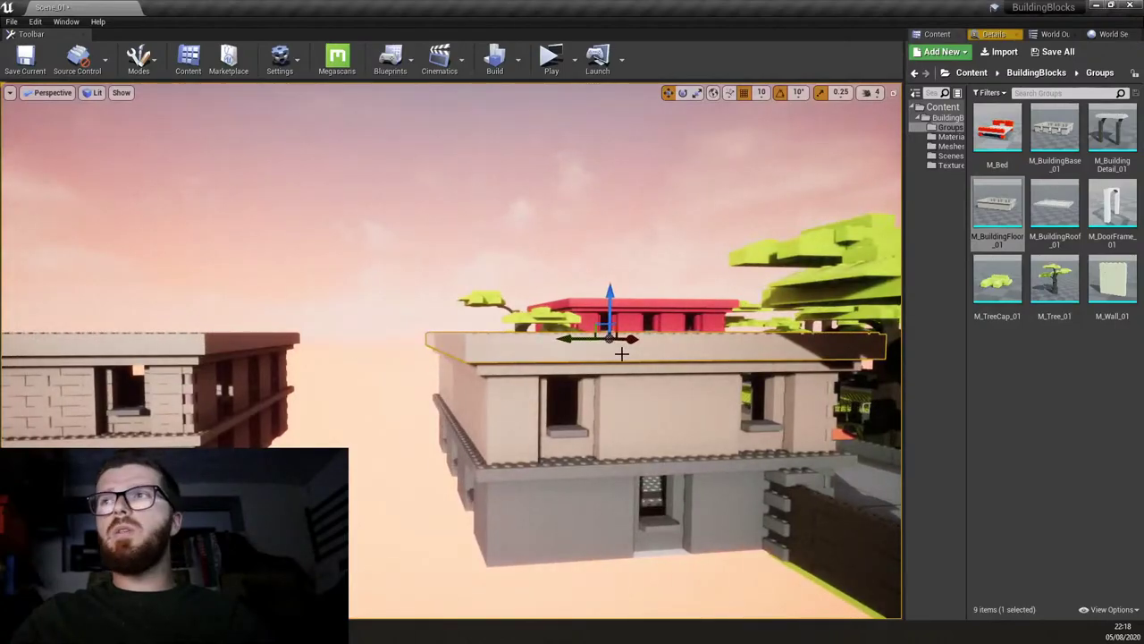
right_click_drag(646, 388, 646, 388)
right_click_drag(322, 235, 322, 235)
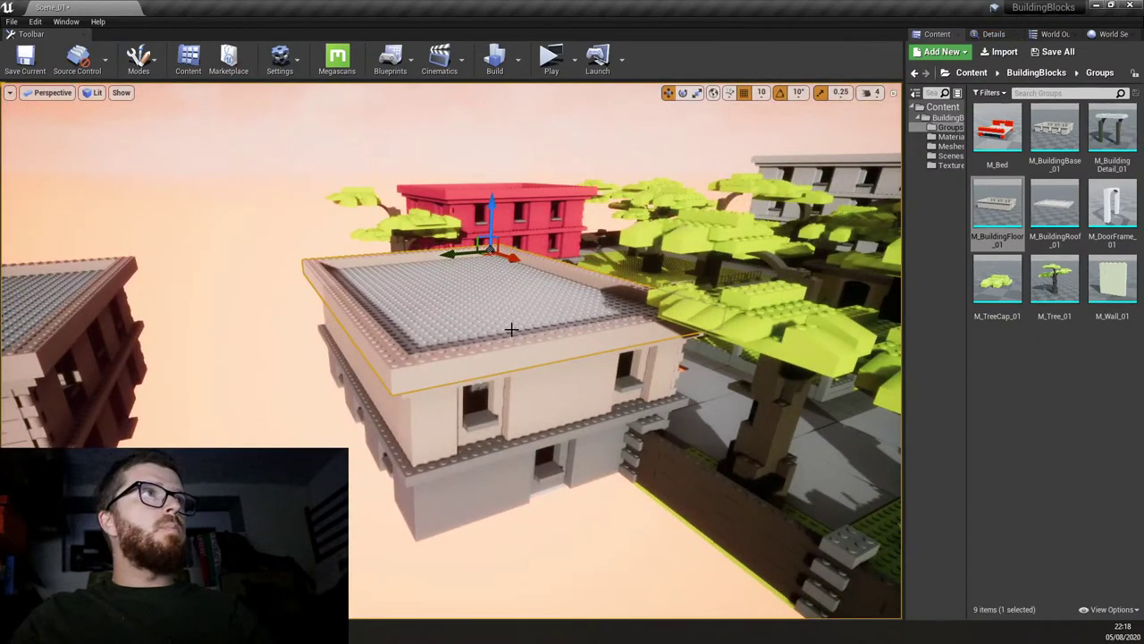
right_click_drag(468, 316, 468, 316)
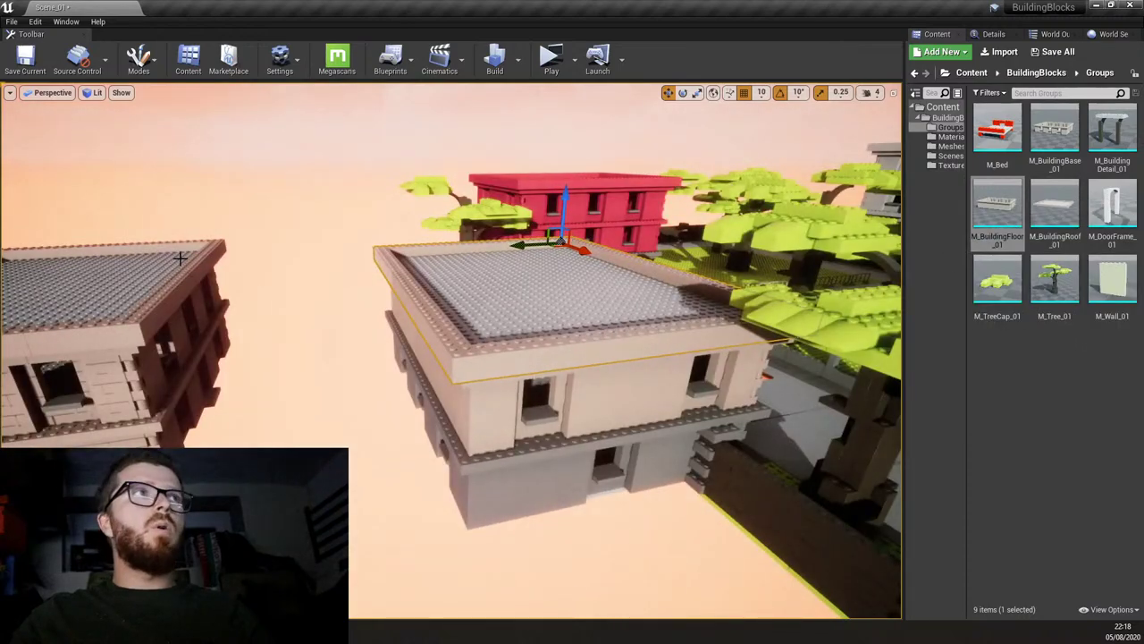
right_click_drag(179, 263, 180, 264)
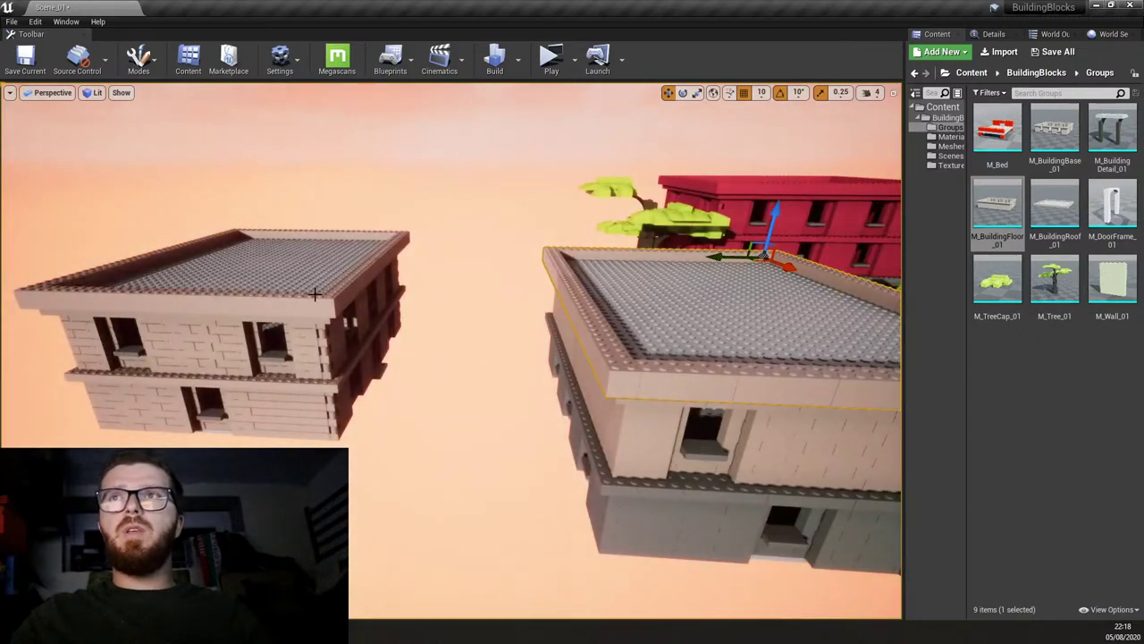
right_click_drag(456, 286, 456, 285)
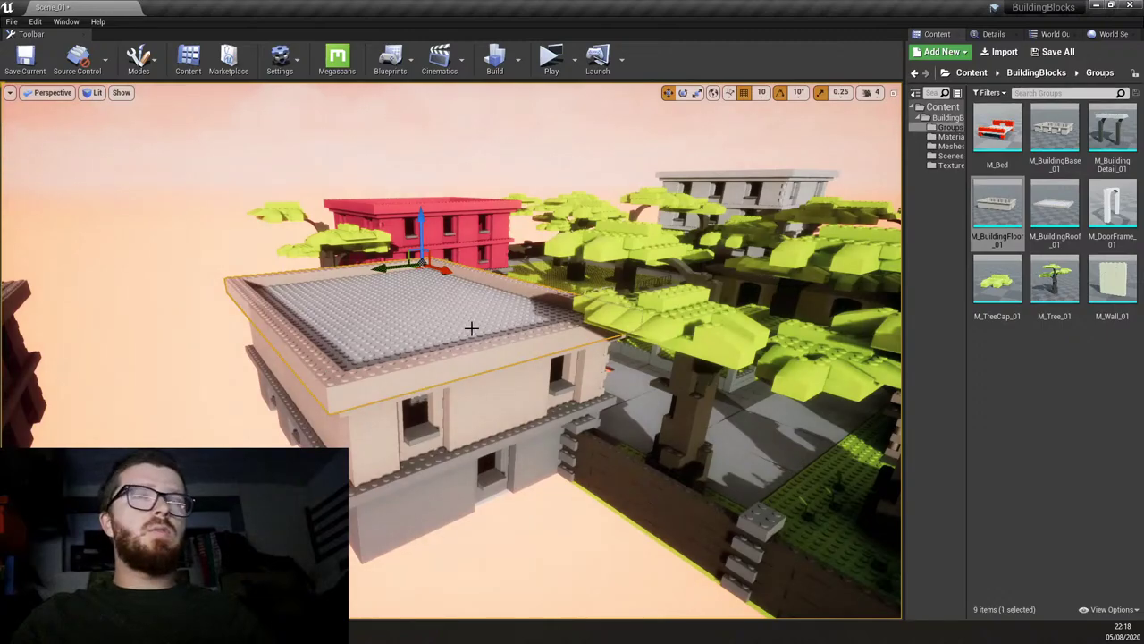
right_click_drag(471, 328, 482, 327)
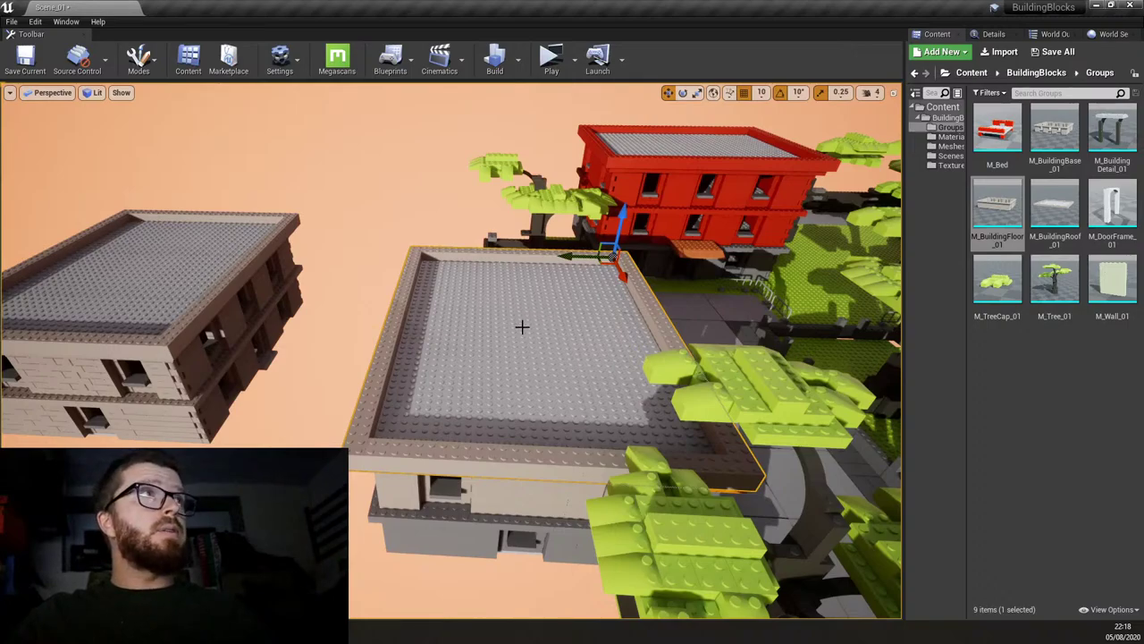
left_click_drag(521, 329, 529, 360, "alt")
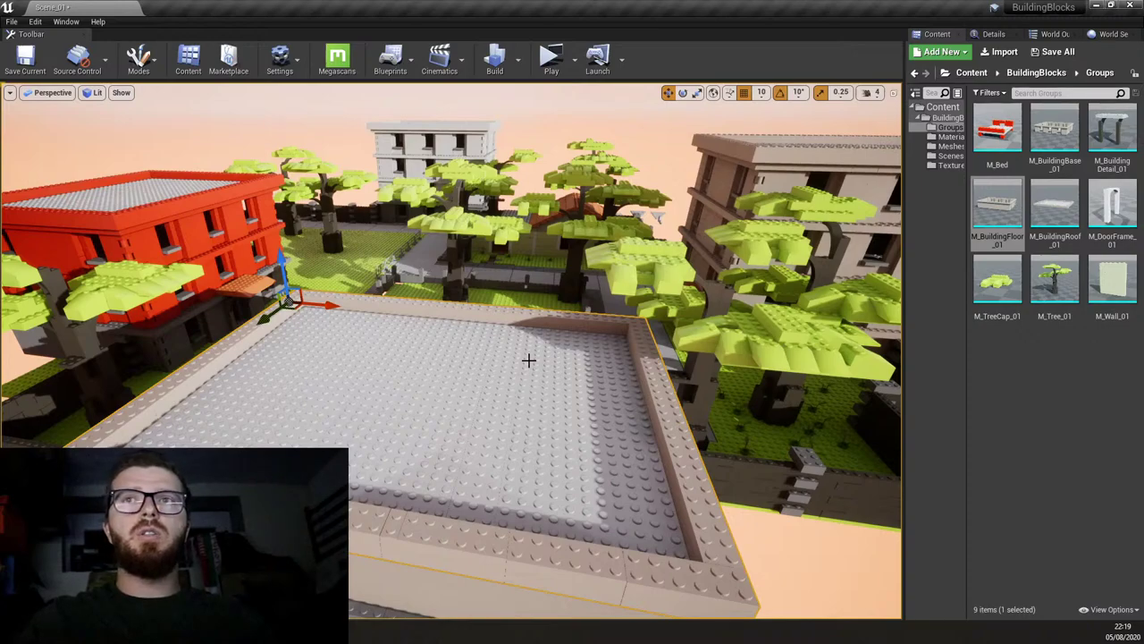
right_click_drag(529, 360, 566, 385)
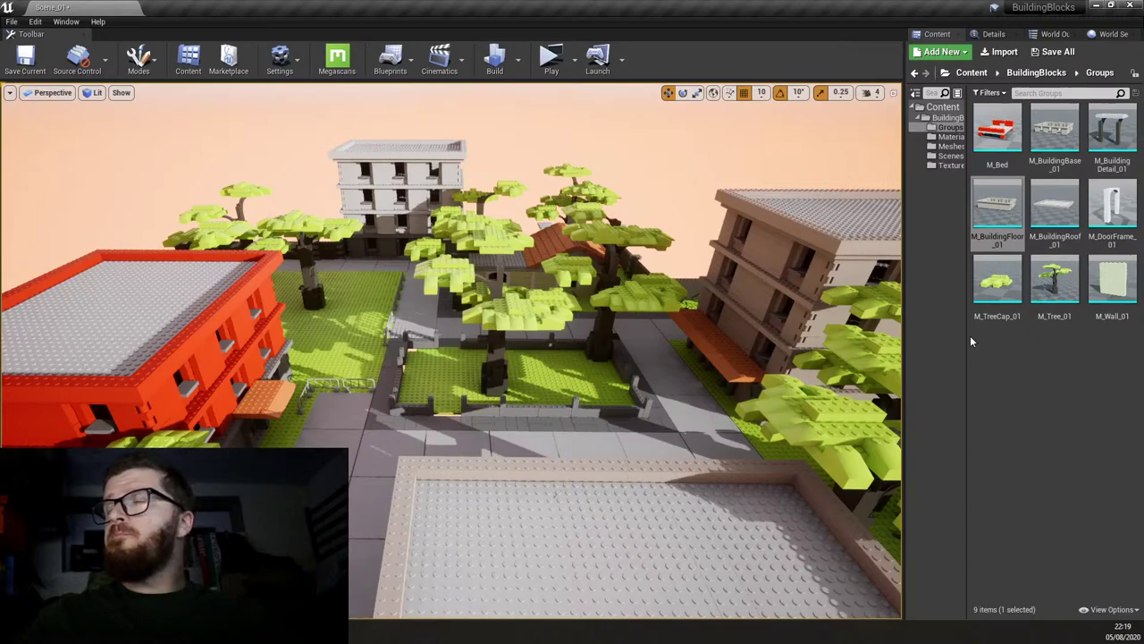
left_click(1112, 204)
right_click_drag(706, 295, 581, 367)
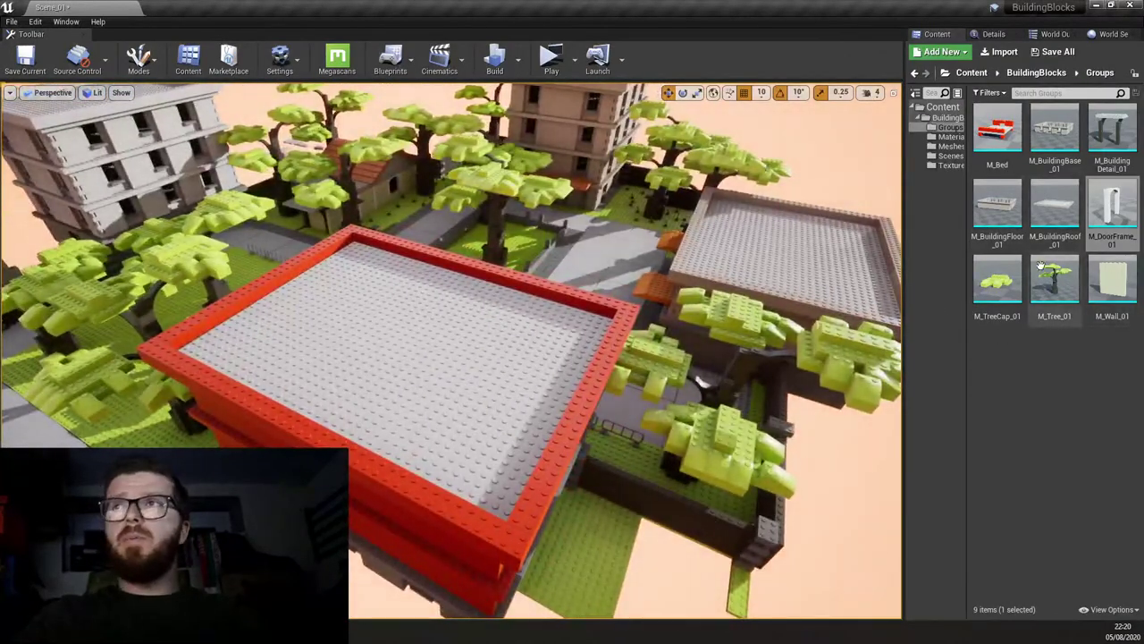
right_click_drag(582, 289, 590, 251)
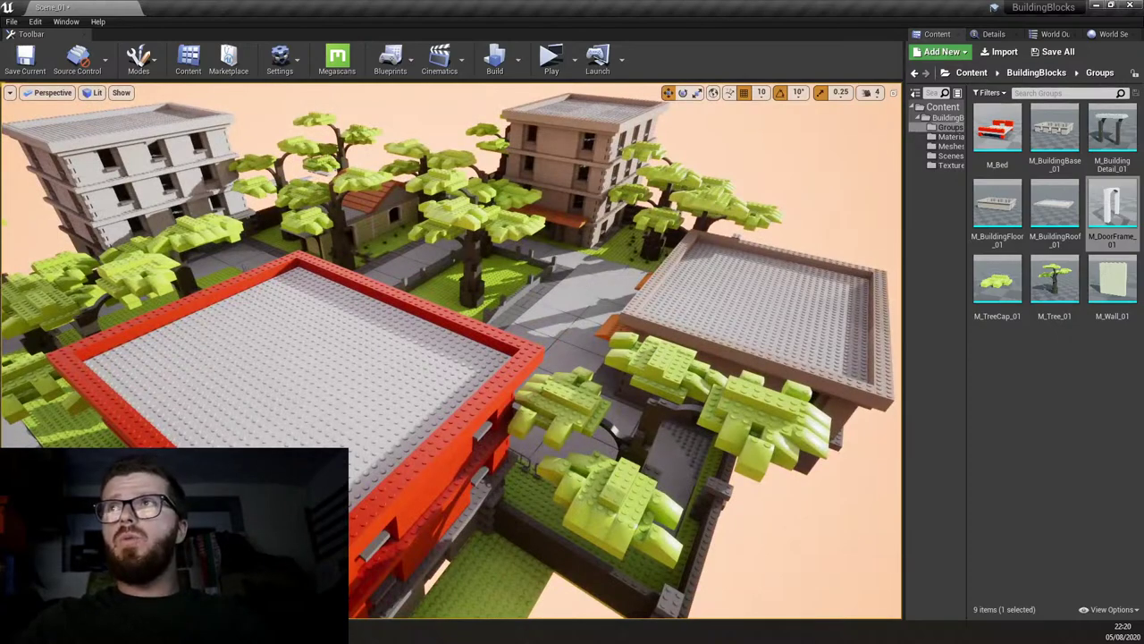
right_click_drag(521, 353, 520, 353)
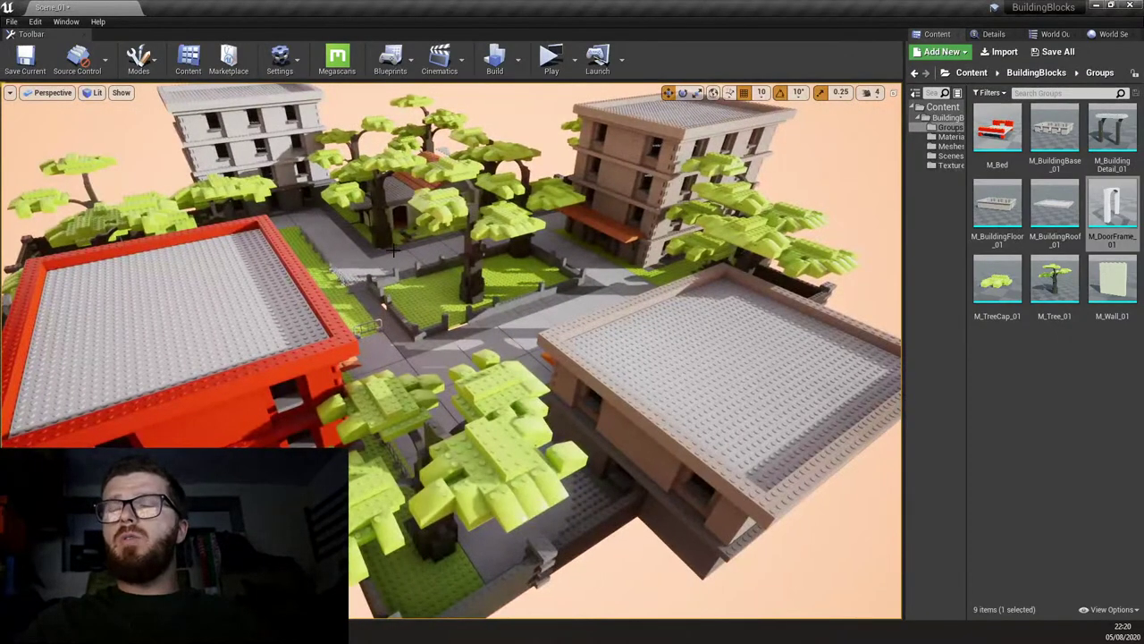
right_click_drag(394, 250, 456, 315)
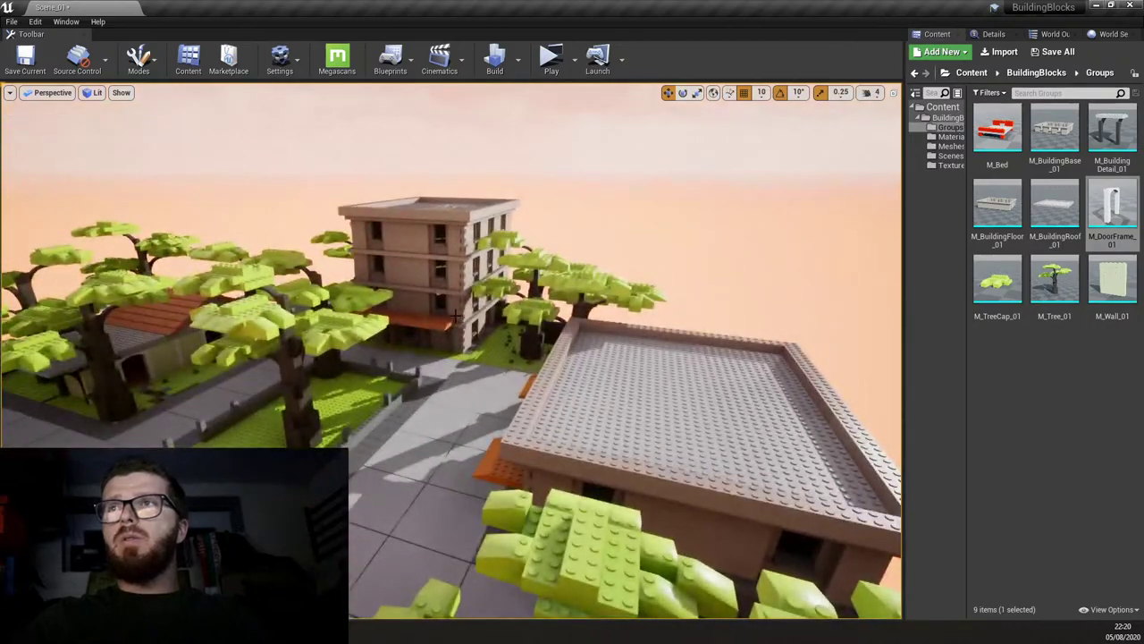
right_click_drag(502, 366, 572, 391)
left_click(607, 346)
right_click_drag(457, 369, 447, 373)
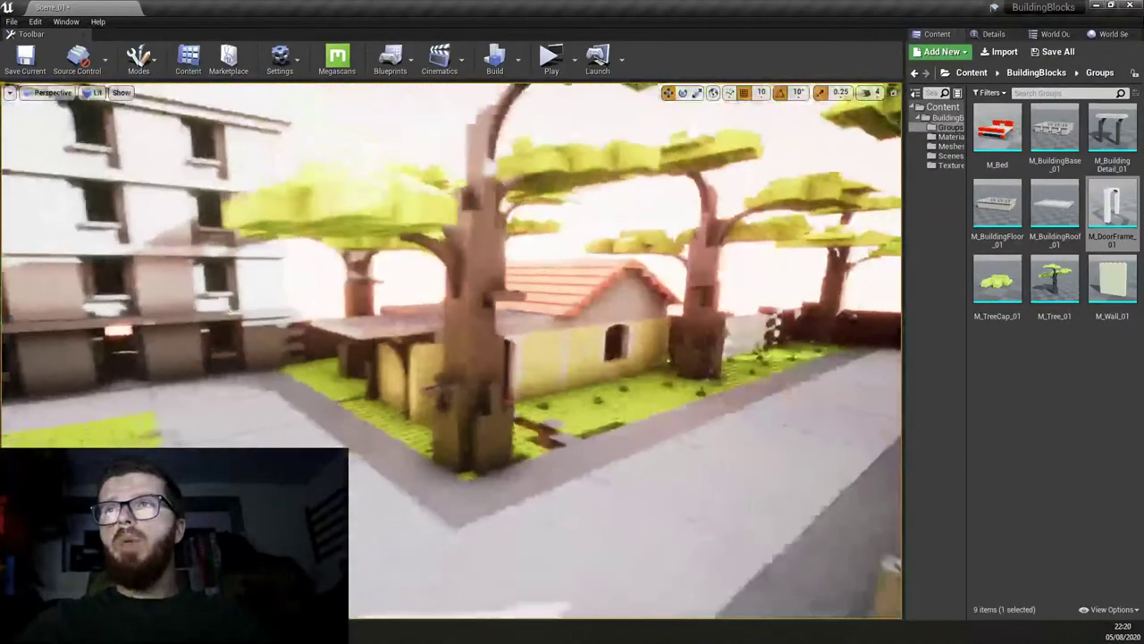
Fly past the house and sidewalk, through the voxel trees, and around the red and tan buildings.
right_click_drag(500, 372, 376, 311)
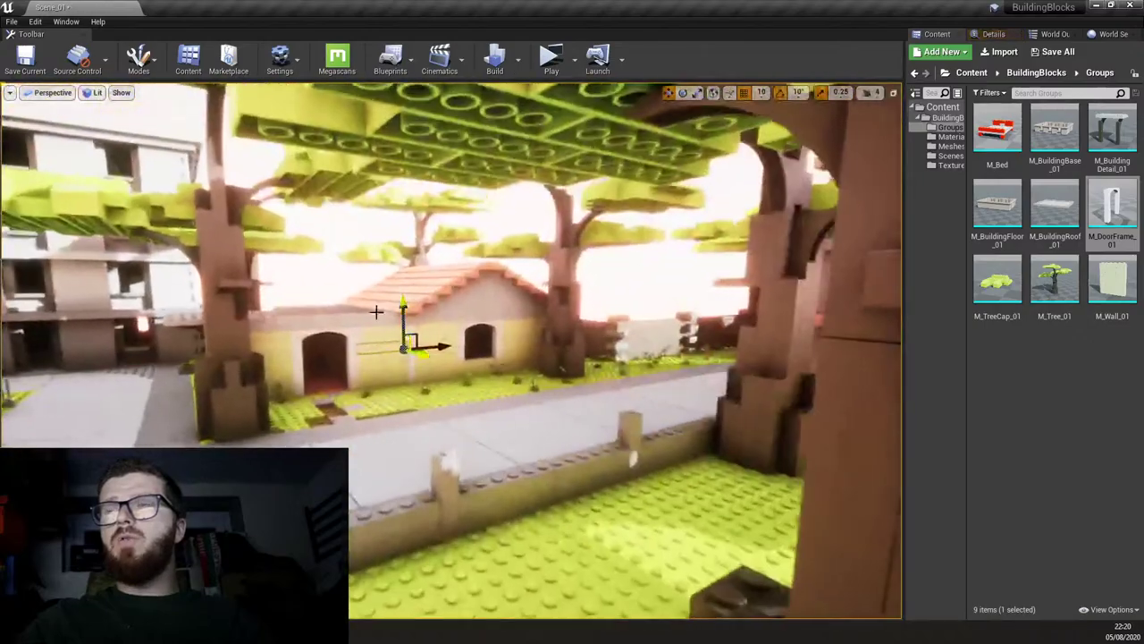
right_click_drag(517, 388, 549, 396)
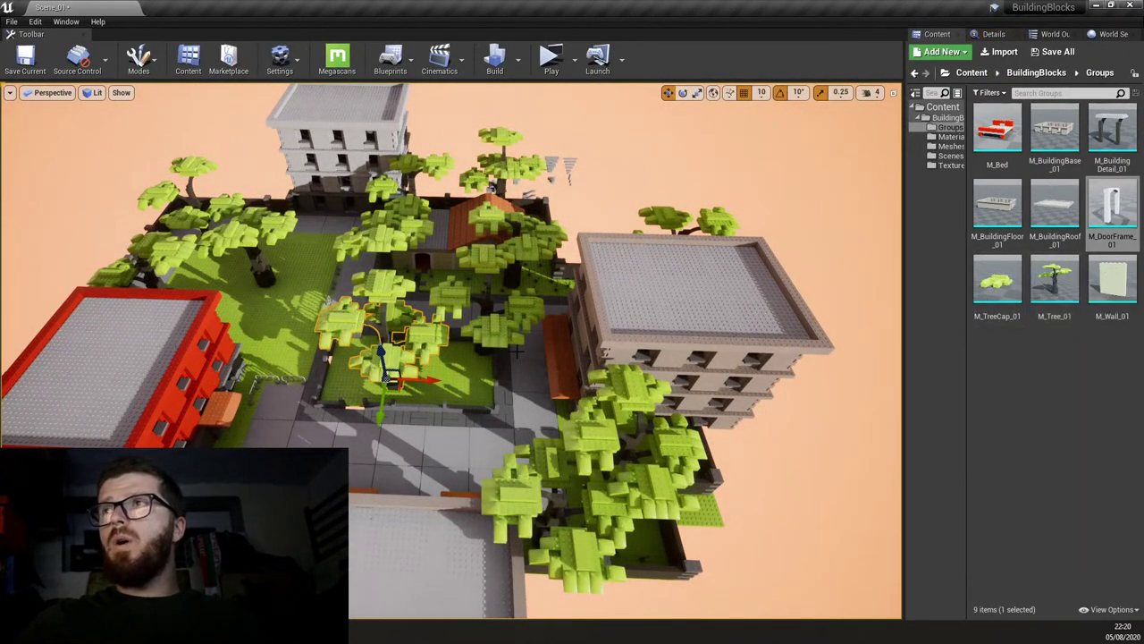
right_click_drag(517, 351, 517, 352)
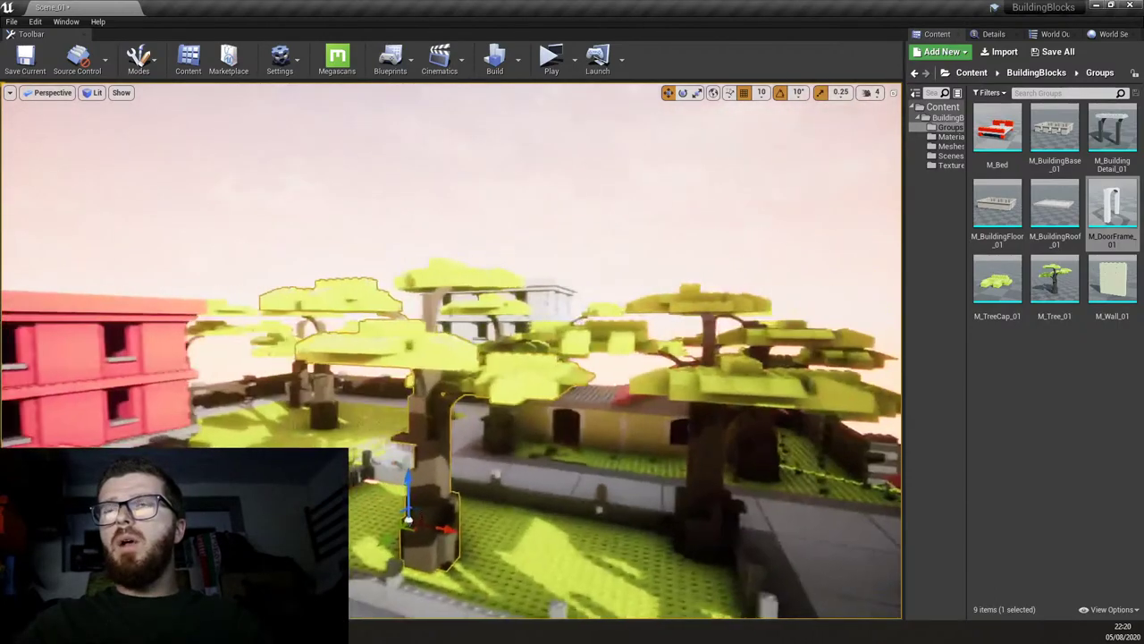
right_click_drag(491, 373, 491, 373)
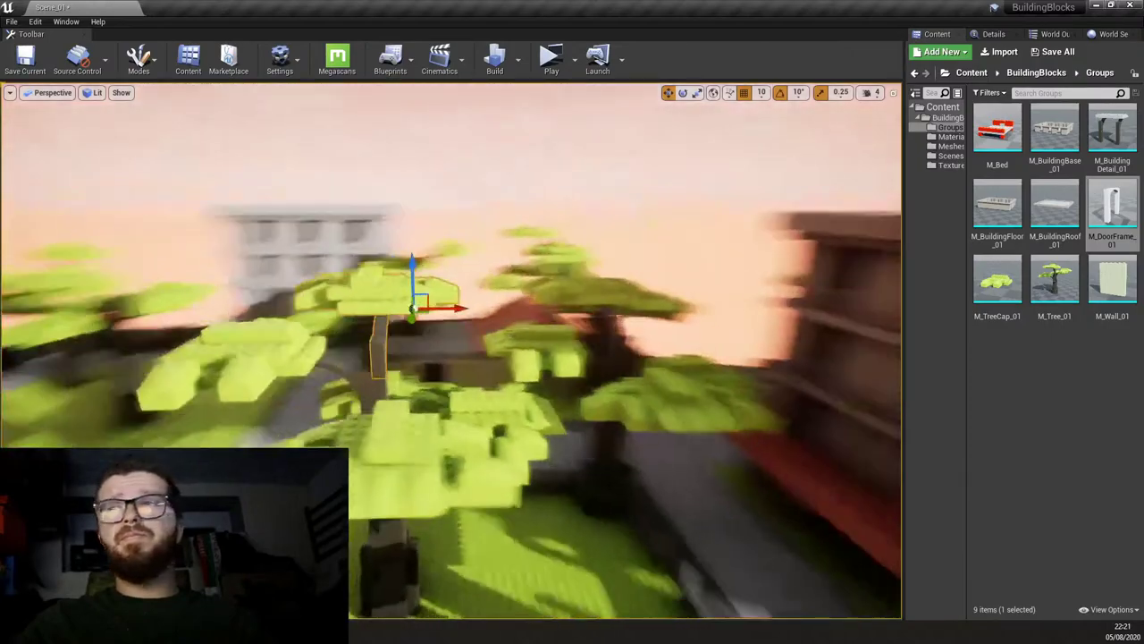
right_click_drag(447, 340, 447, 340)
right_click_drag(615, 341, 493, 391)
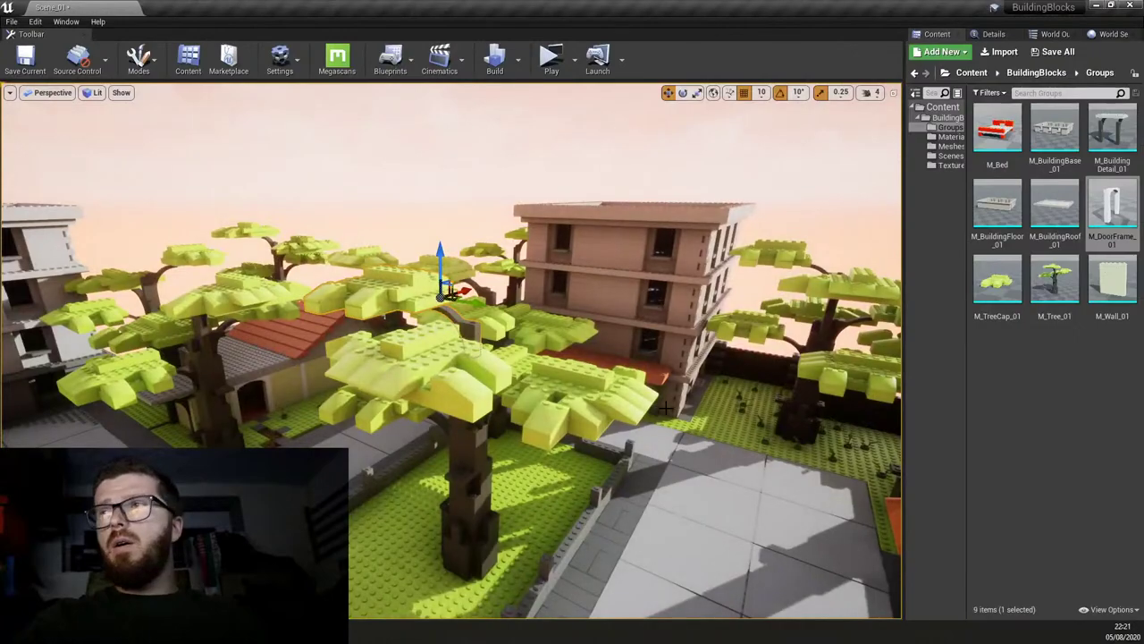
right_click_drag(666, 408, 552, 415)
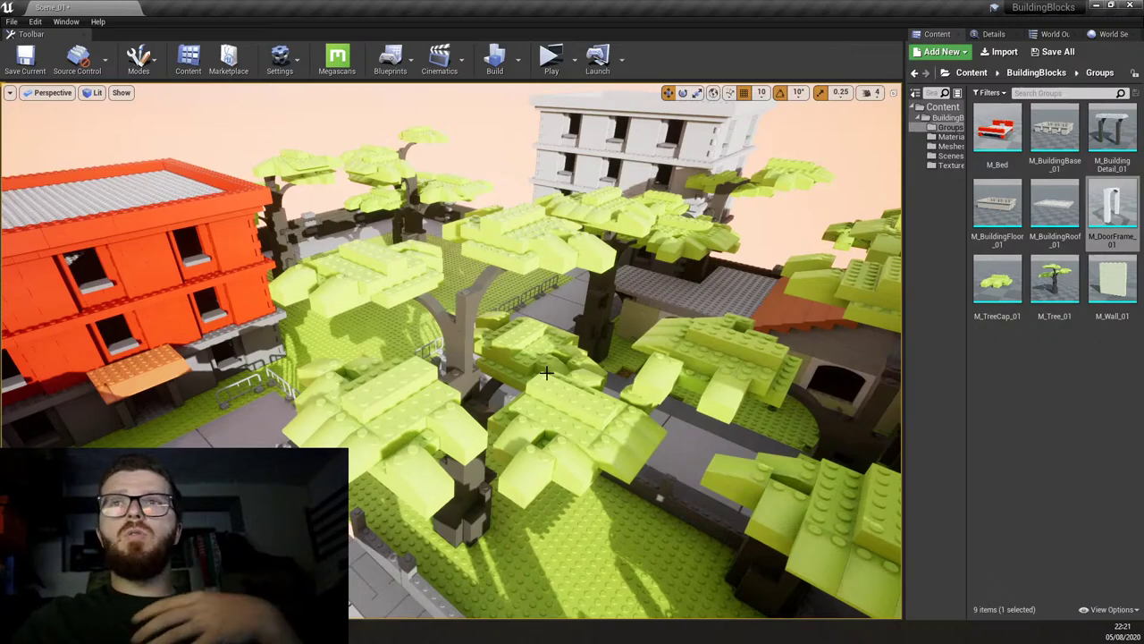
Swing past the brown building, rise over the courtyard, then circle the brick town toward the red building.
right_click_drag(570, 360, 575, 380)
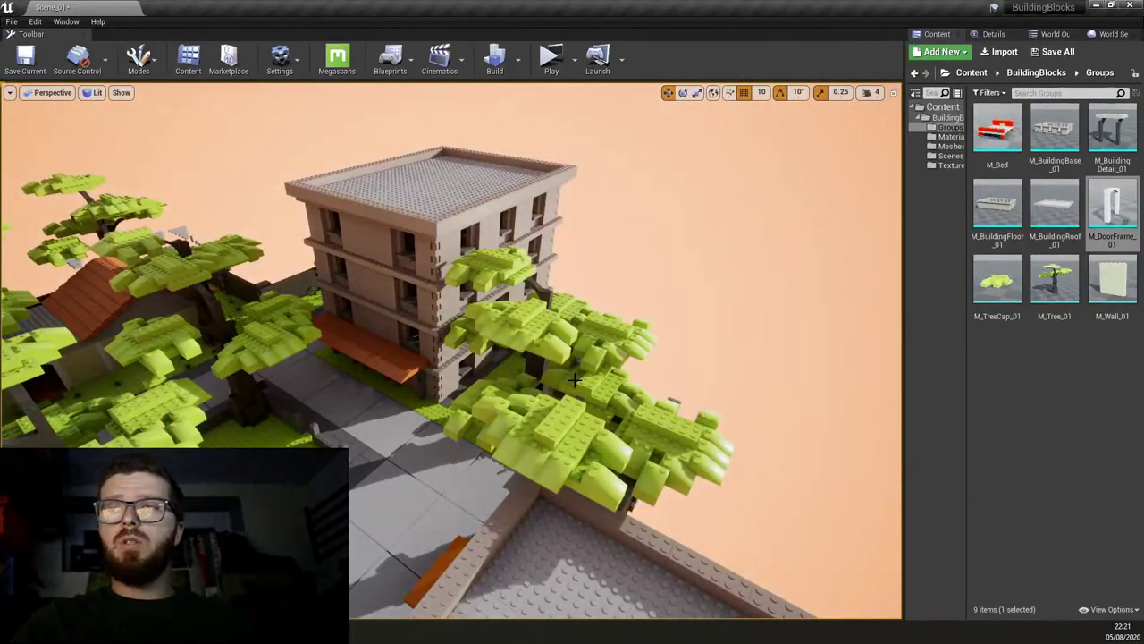
right_click_drag(556, 387, 521, 396)
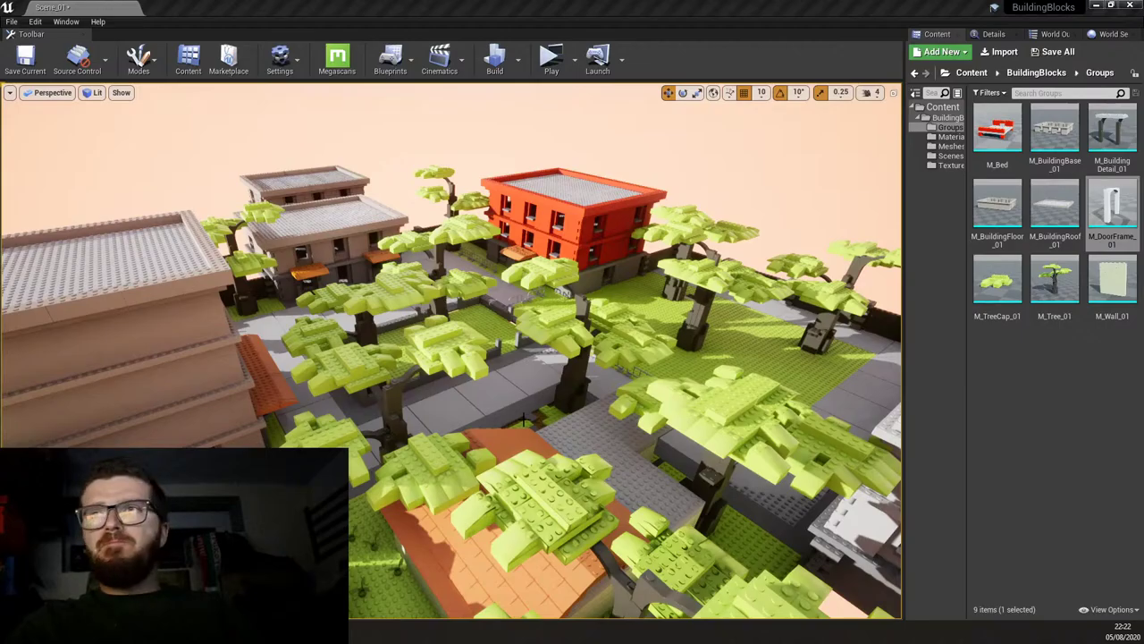
right_click_drag(450, 348, 526, 420)
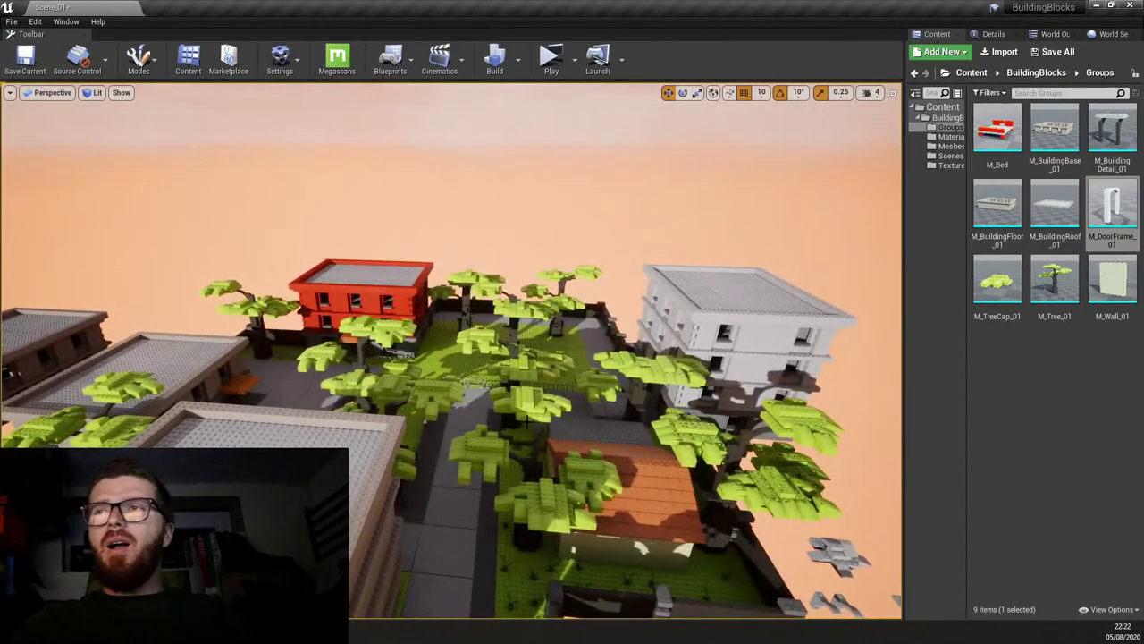
right_click_drag(527, 422, 538, 428)
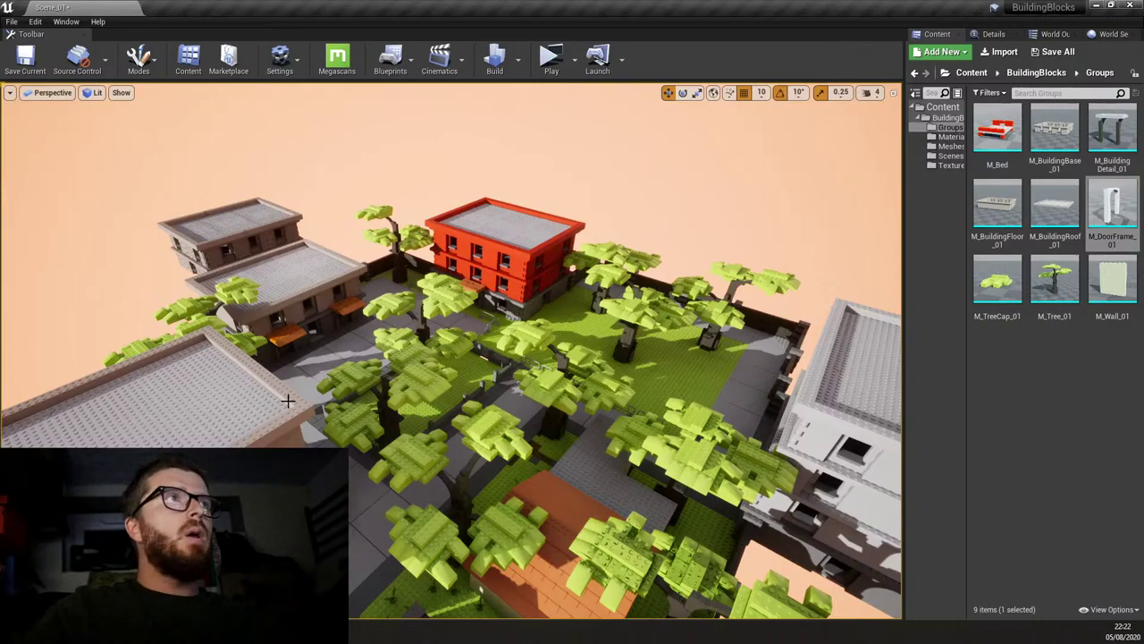
mouse_move(513, 445)
right_mouse_down()
mouse_move(500, 443)
mouse_move(523, 447)
mouse_move(509, 444)
mouse_move(508, 478)
mouse_move(507, 447)
right_mouse_up()
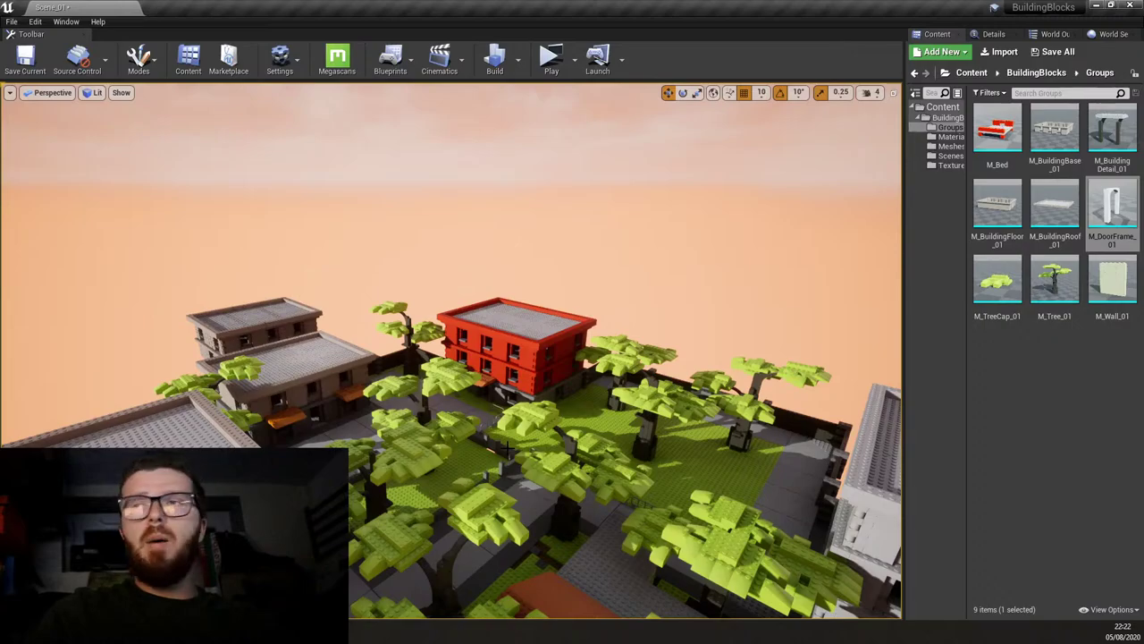
right_click_drag(504, 445, 547, 465)
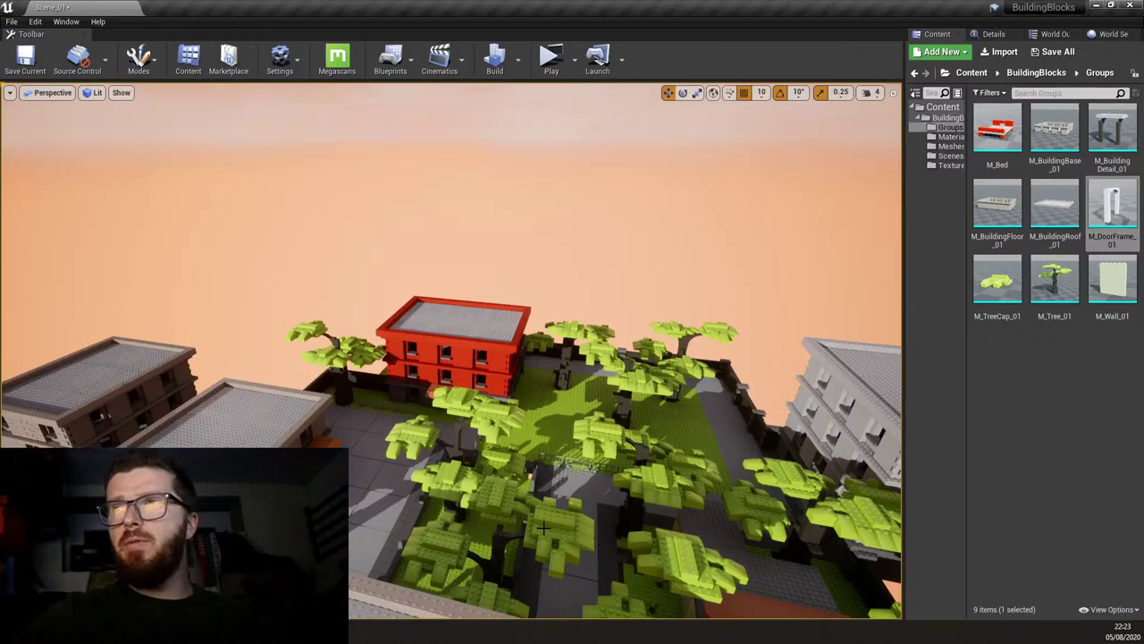
Fly over the courtyard, centre on the orange-roofed house, then rise and pull back over the buildings.
left_click_drag(543, 529, 624, 539)
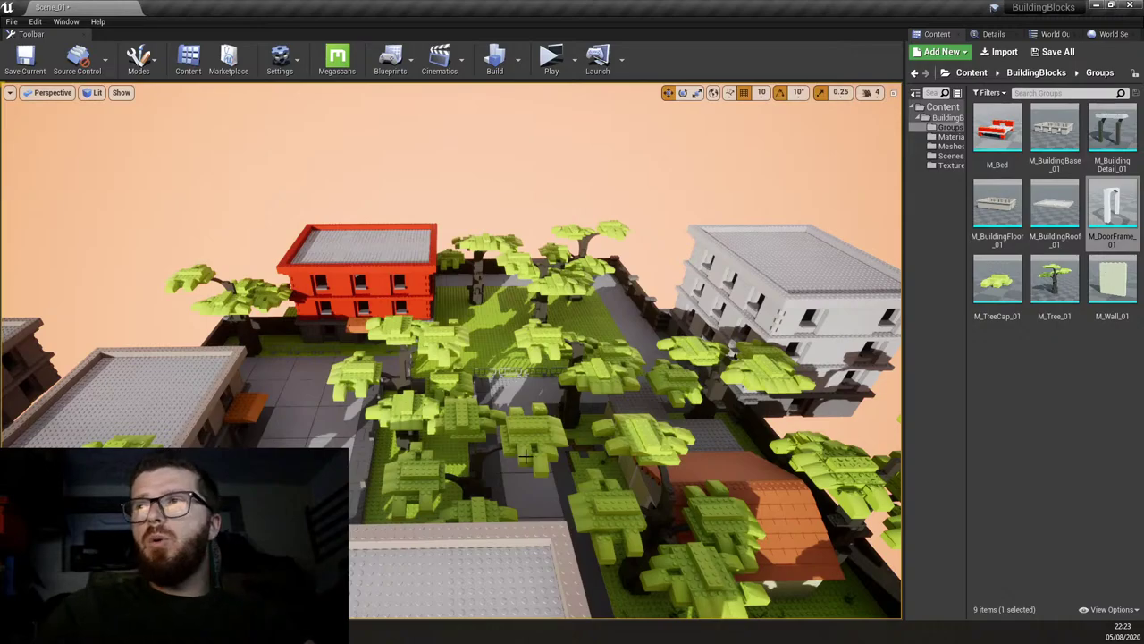
mouse_move(525, 457)
right_mouse_down()
mouse_move(479, 420)
mouse_move(524, 437)
right_mouse_up()
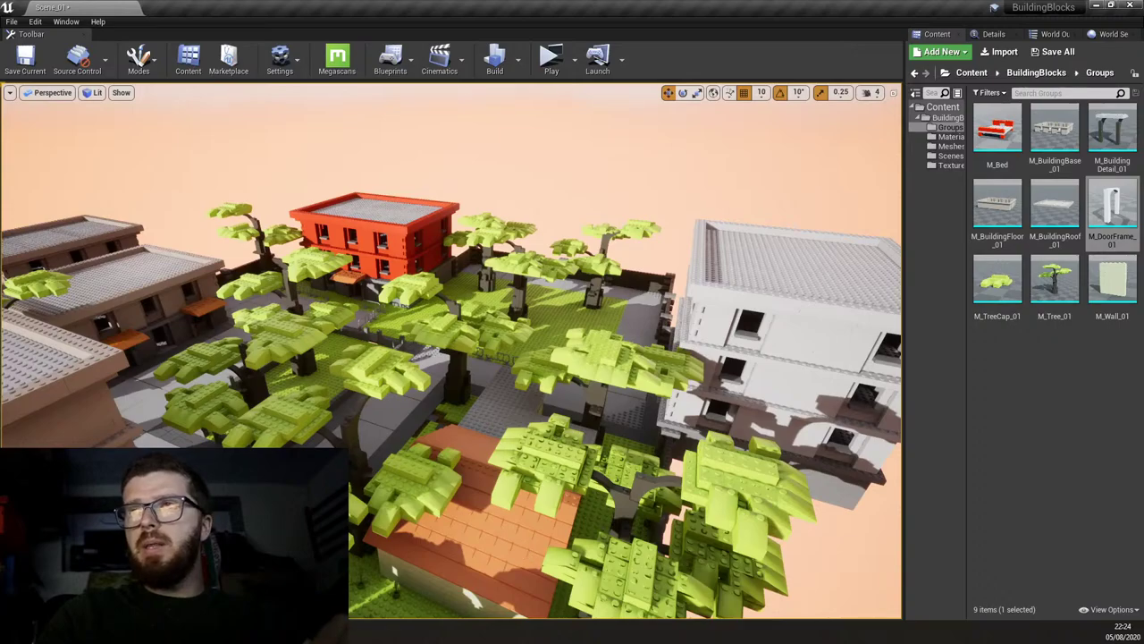
right_click_drag(524, 438, 517, 535)
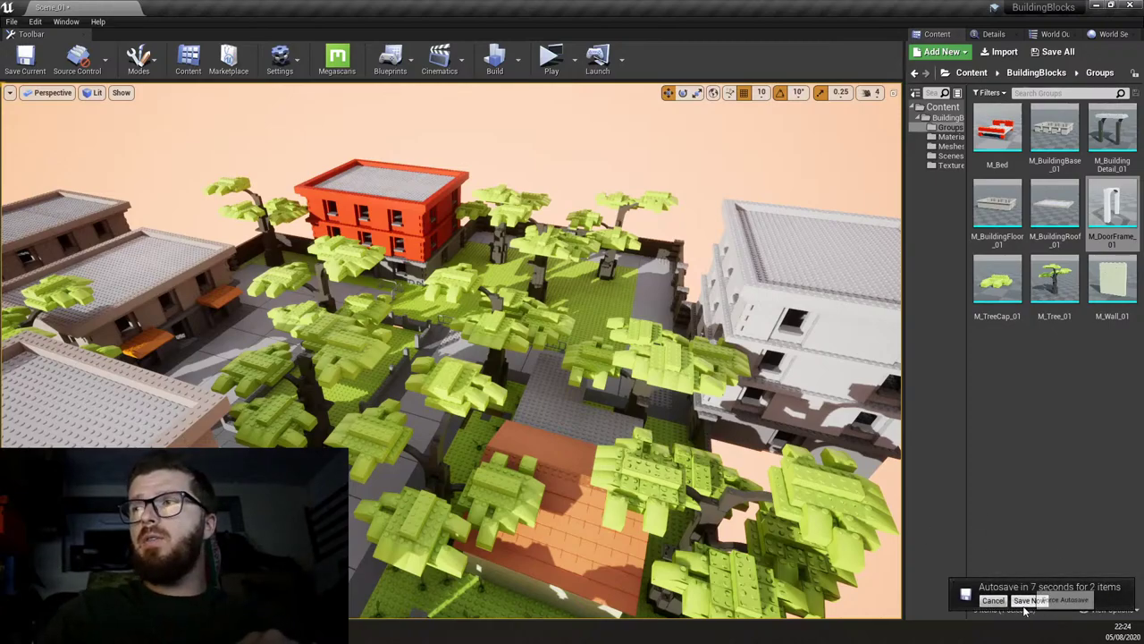
left_click_drag(447, 358, 685, 489)
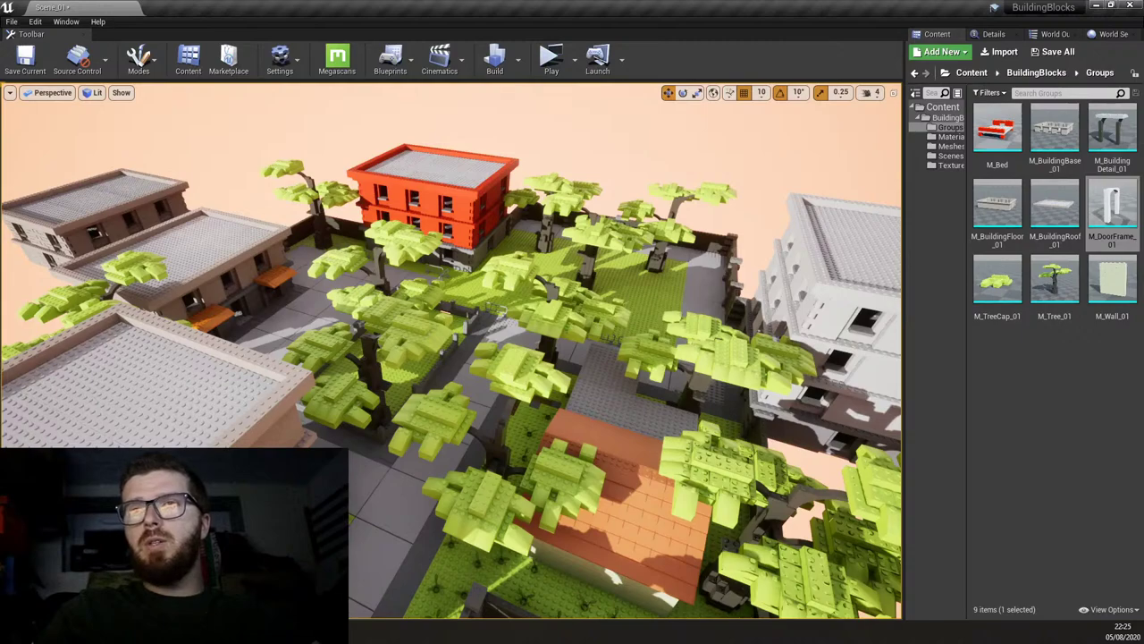
Switch to the 00_Optimized folder and marquee-select previews, including Concrete, Gravel and Metal.
key("alt+Tab")
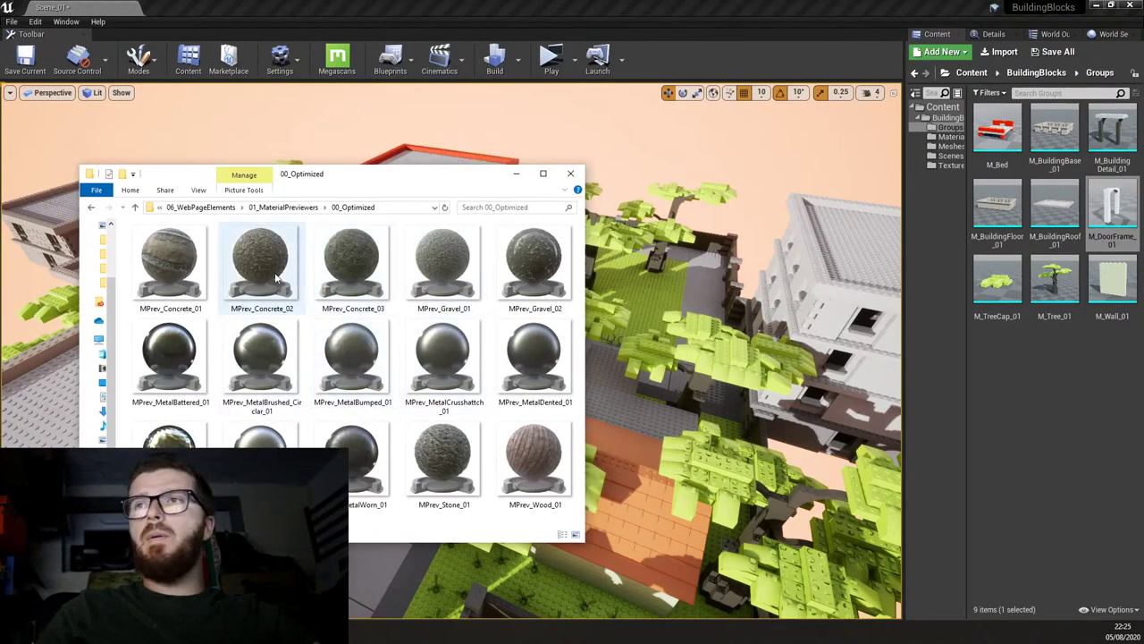
left_click_drag(127, 241, 546, 510)
left_click(514, 523)
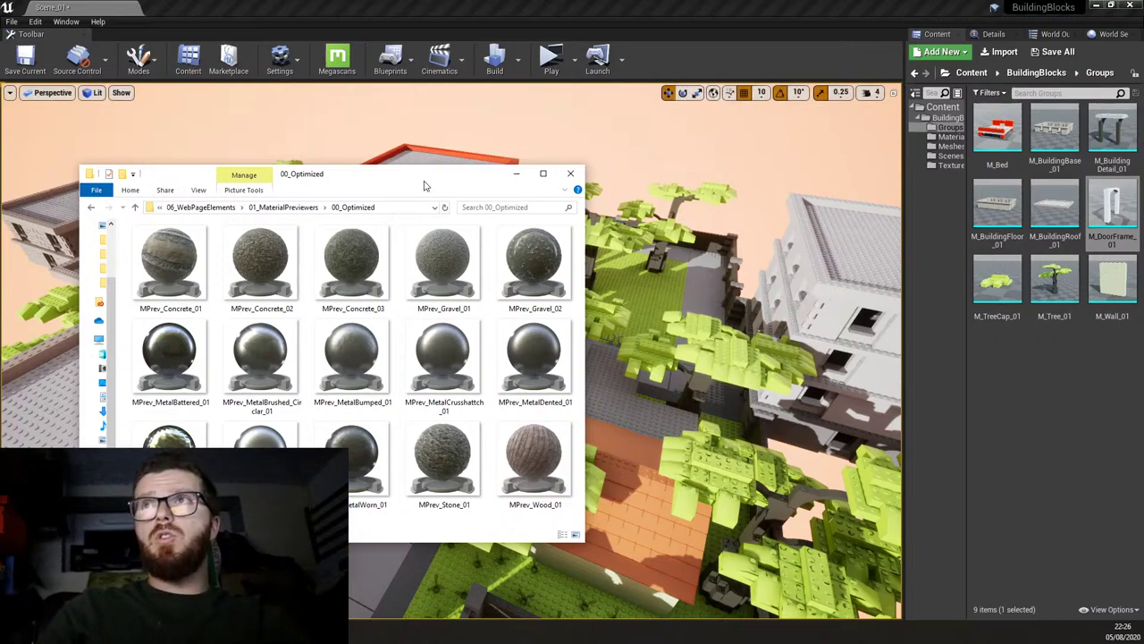
left_click_drag(125, 284, 577, 370)
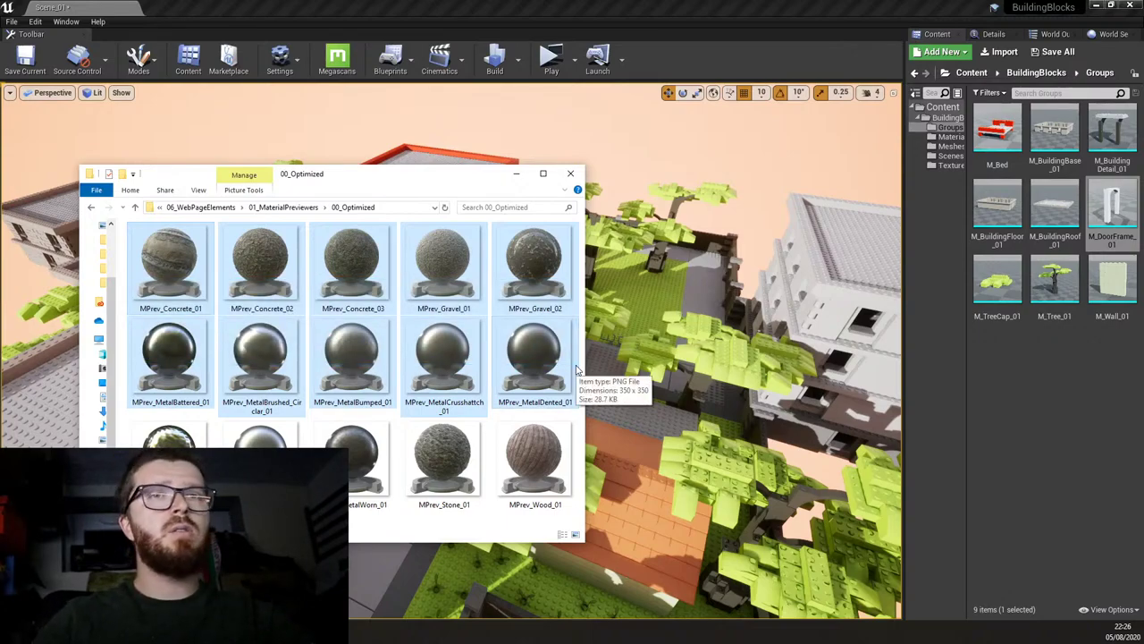
left_click(400, 422)
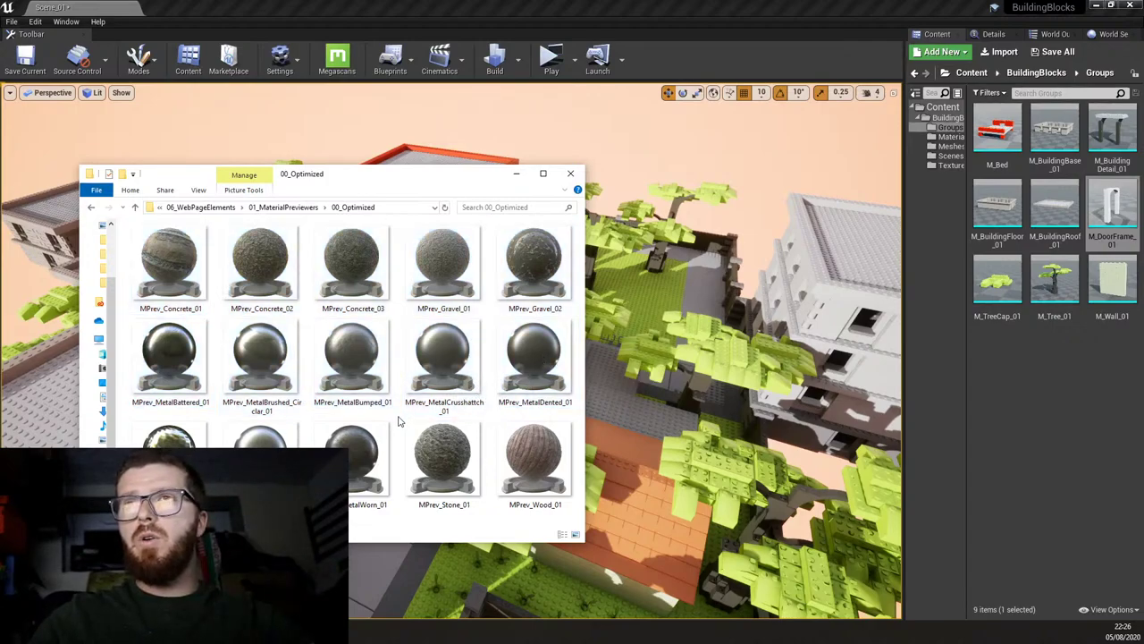
Select the first two preview rows, clear them, and drag the Explorer window mostly off-screen.
left_click_drag(125, 224, 491, 398)
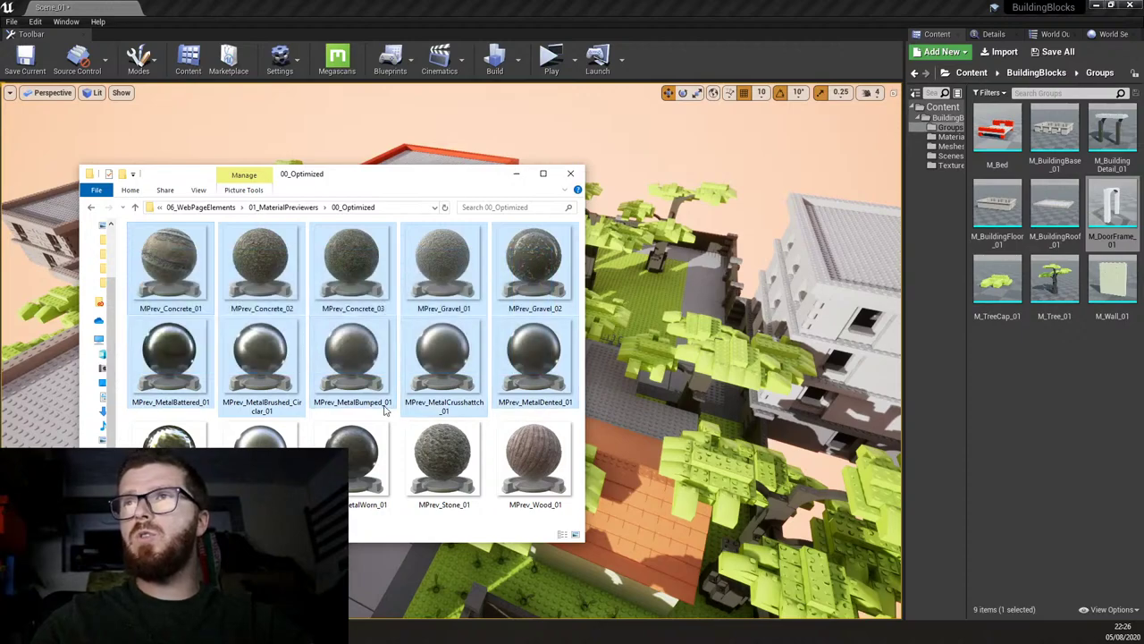
left_click(354, 418)
left_click_drag(418, 179, 0, 170)
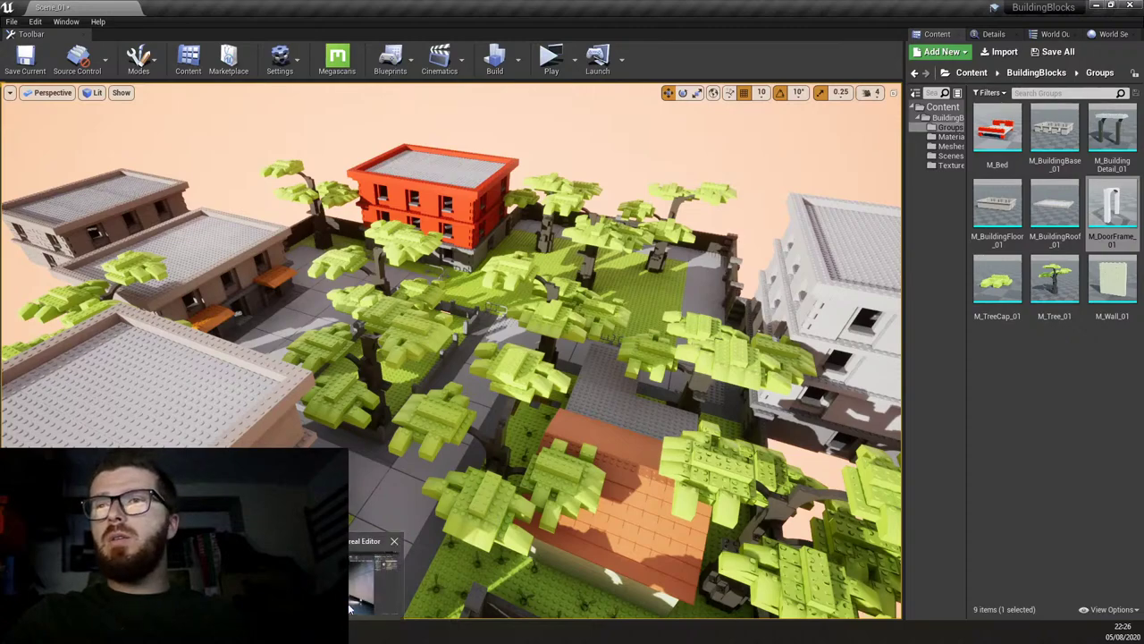
Switch to TheCorridor project and look around Scene_01's lit concrete corridor.
left_click(350, 607)
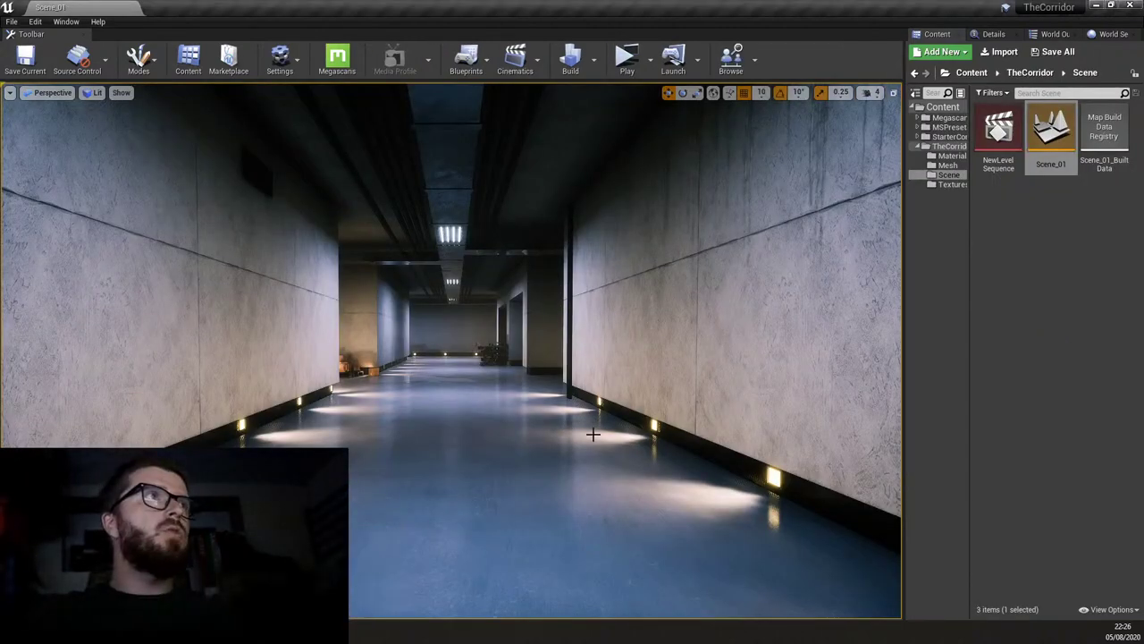
right_click_drag(567, 431, 571, 458)
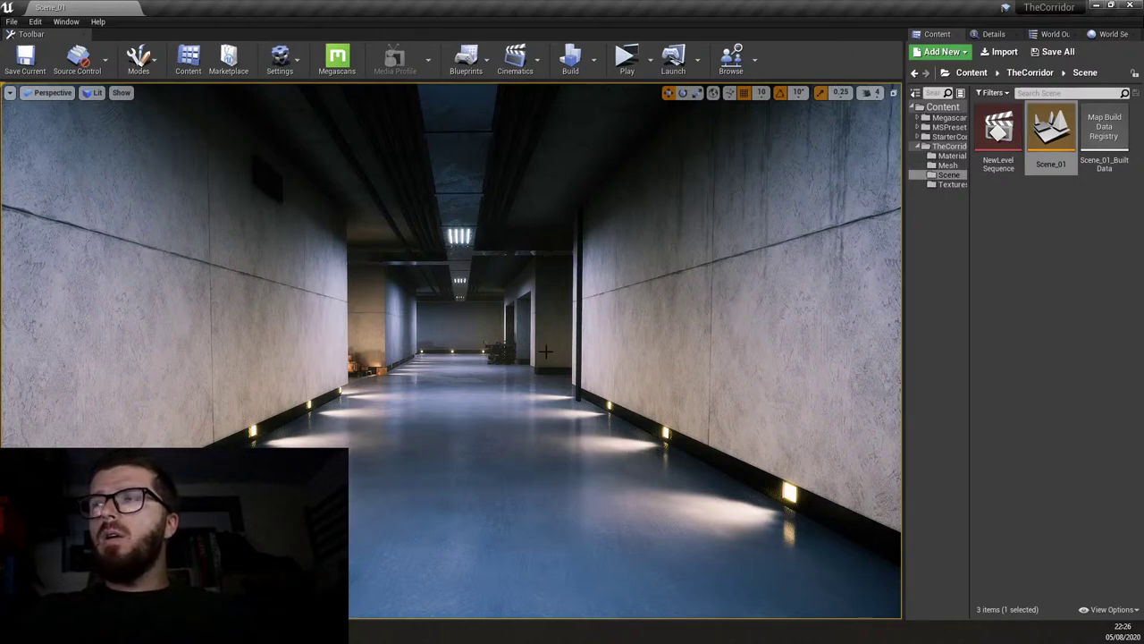
right_click_drag(537, 313, 531, 313)
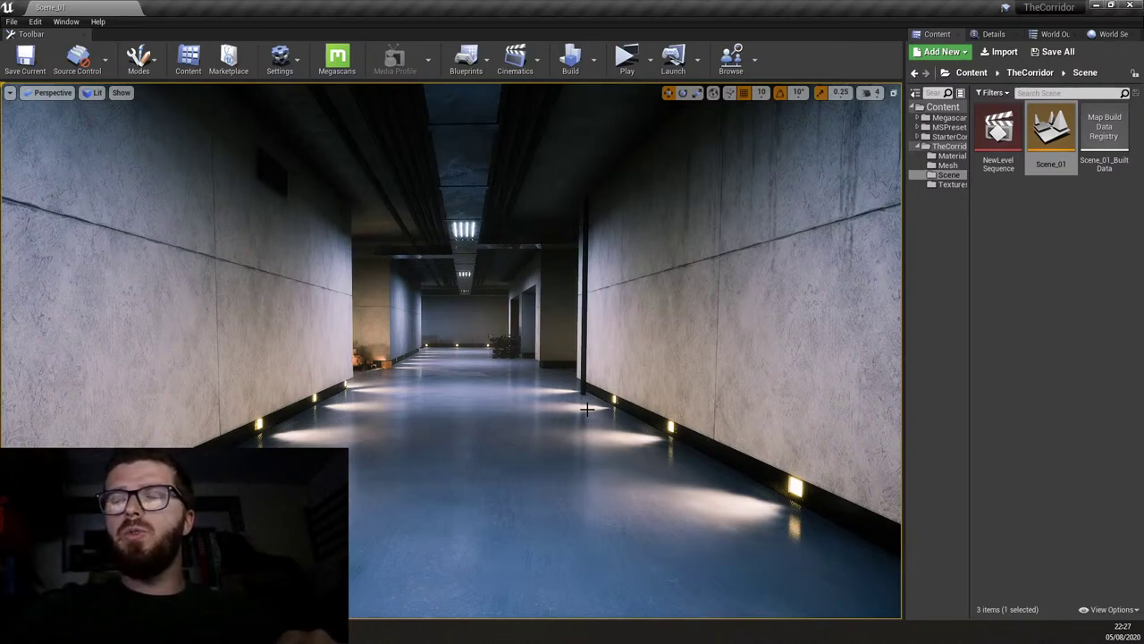
left_click(946, 166)
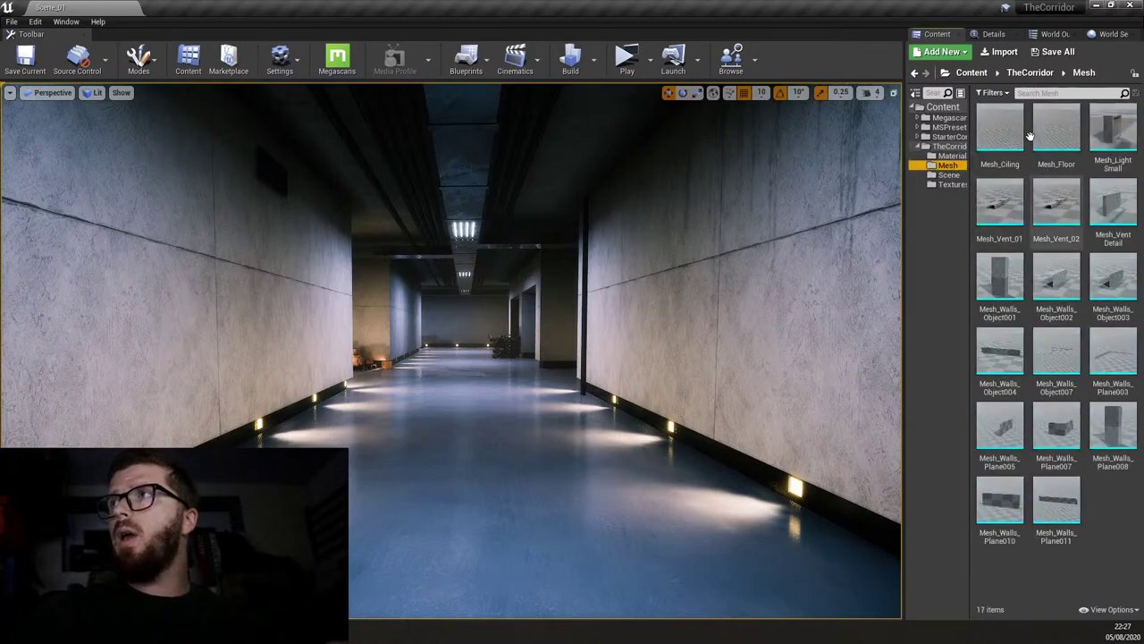
left_click(948, 184)
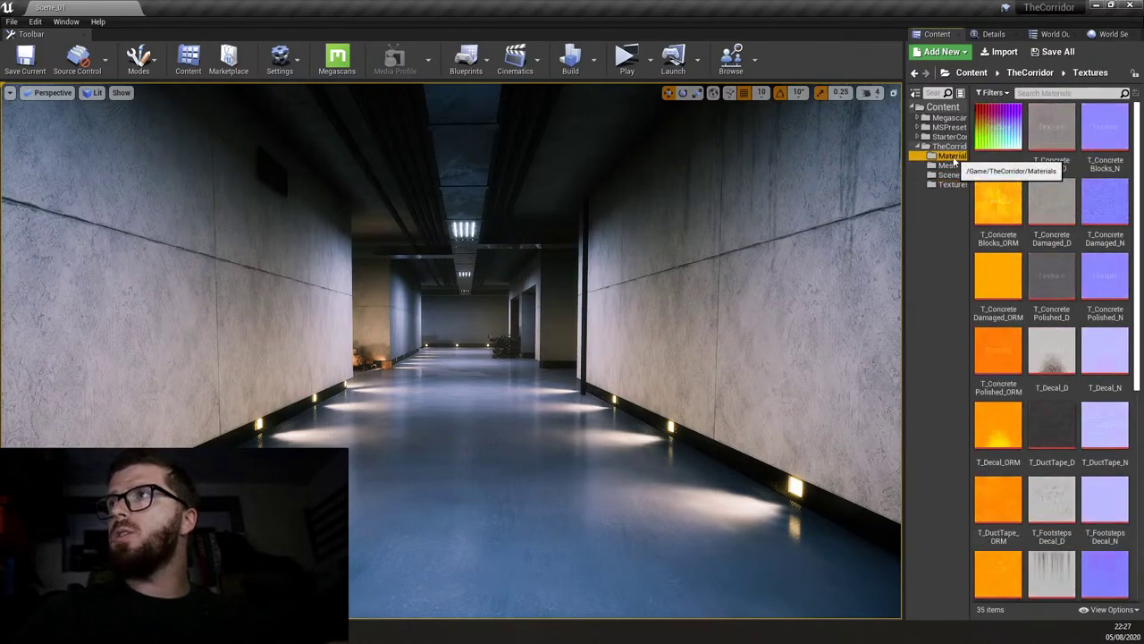
left_click(950, 156)
left_click(950, 184)
left_click(947, 165)
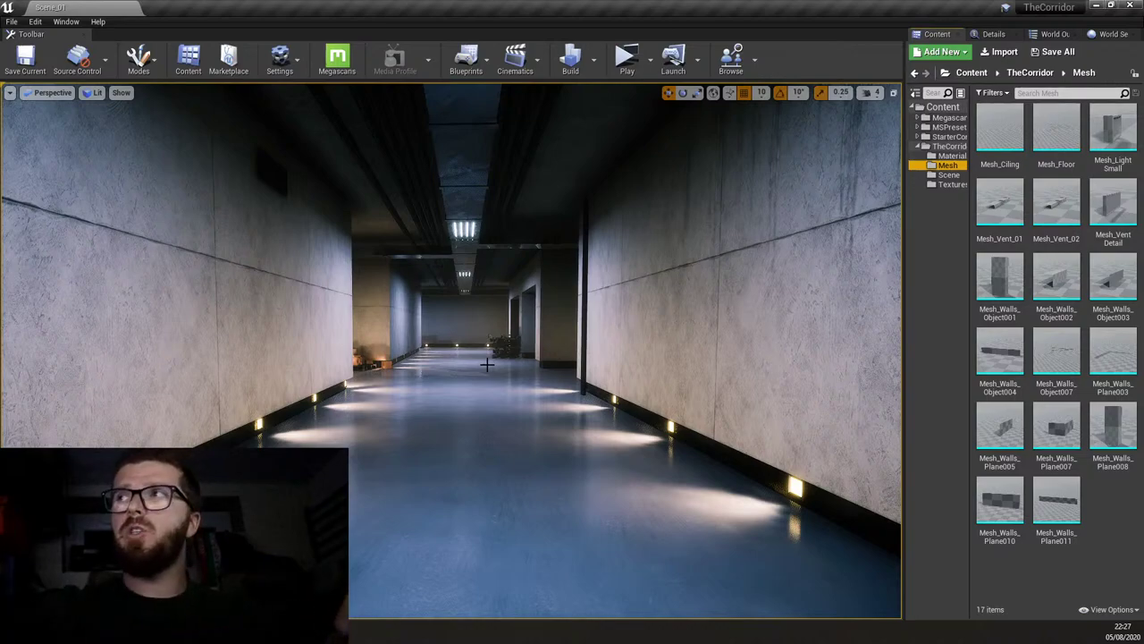
right_click_drag(576, 409, 576, 409)
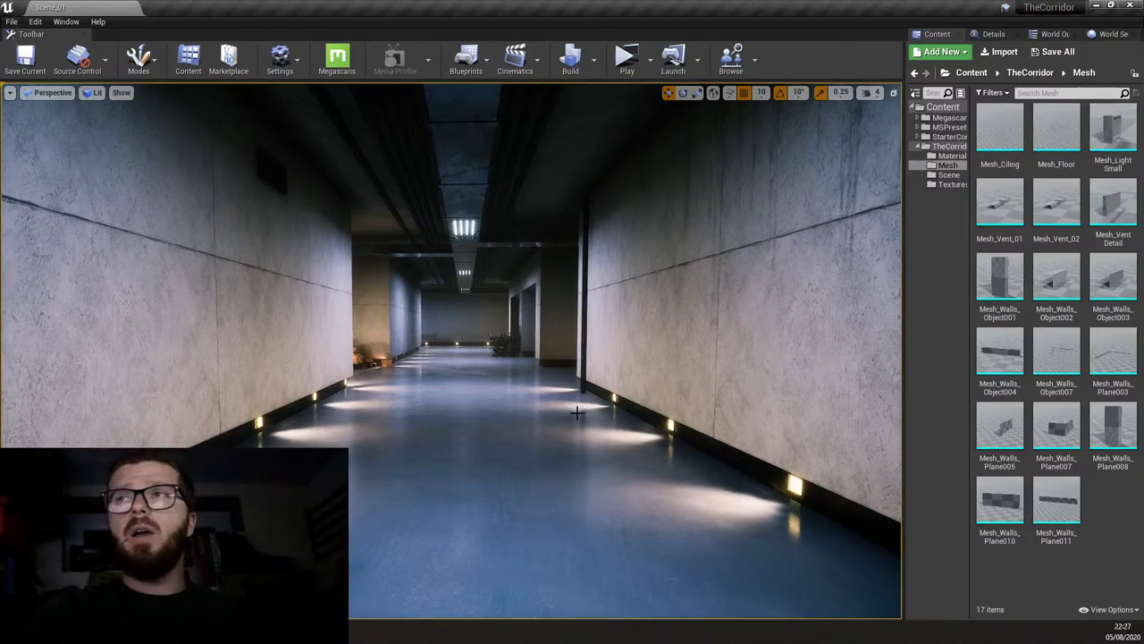
right_click_drag(569, 413, 573, 404)
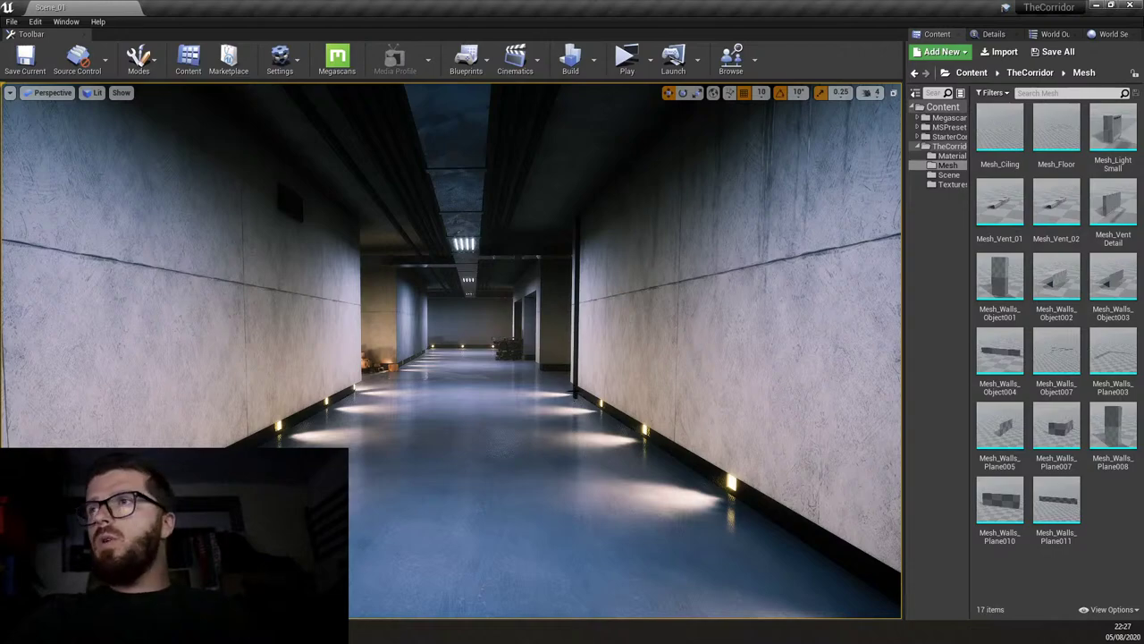
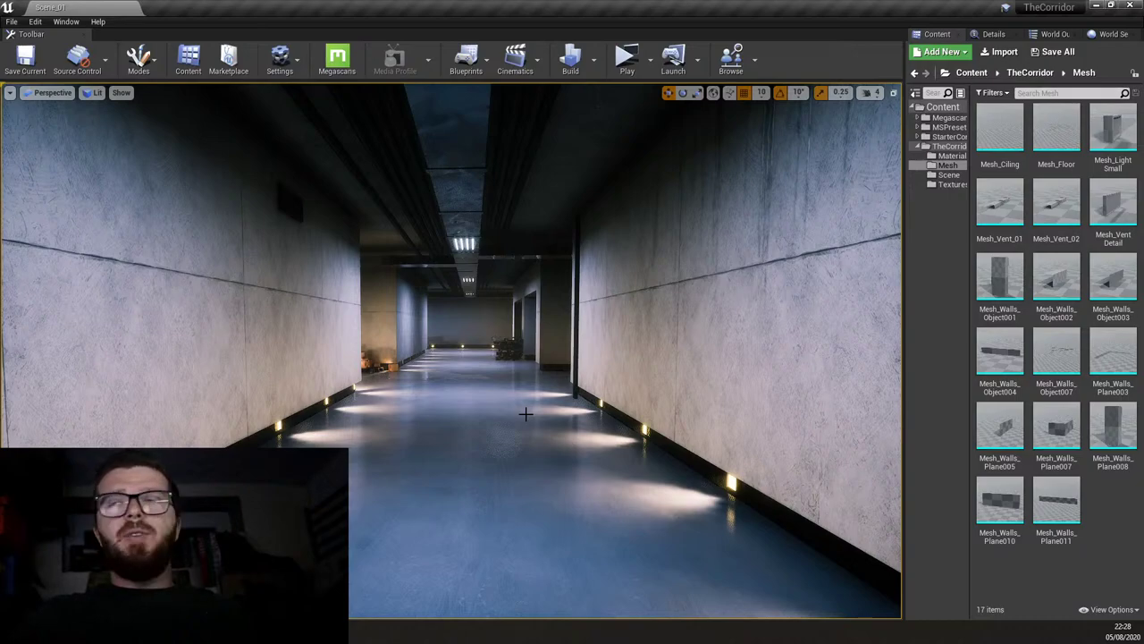
Shift sideways along the corridor, then fly forward and settle closer to the ceiling lights.
key("Left")
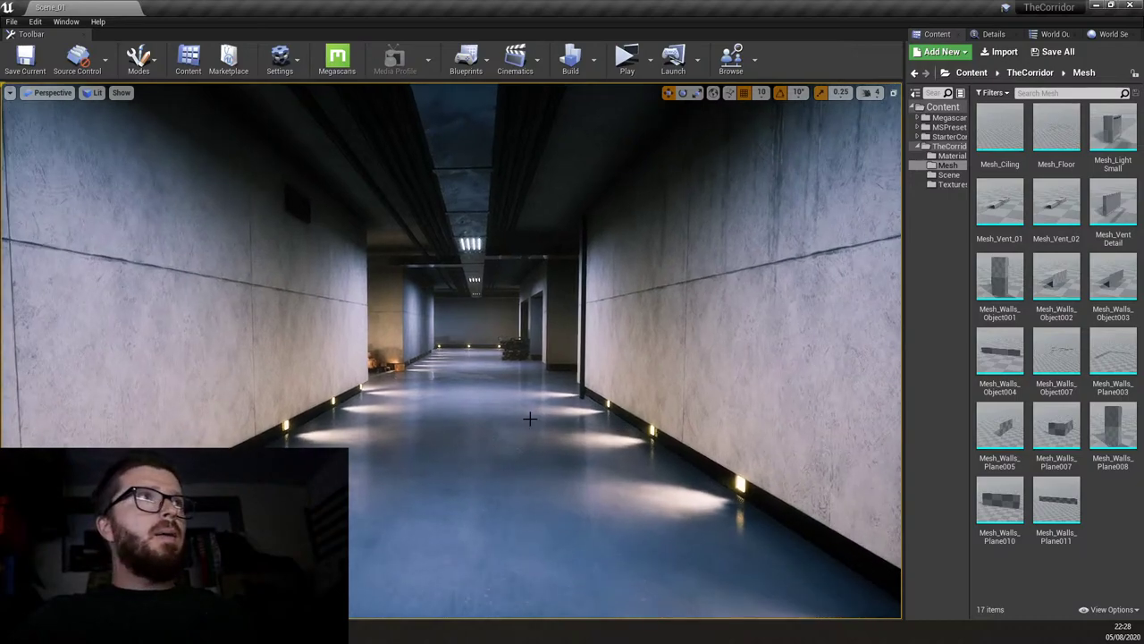
key("Right")
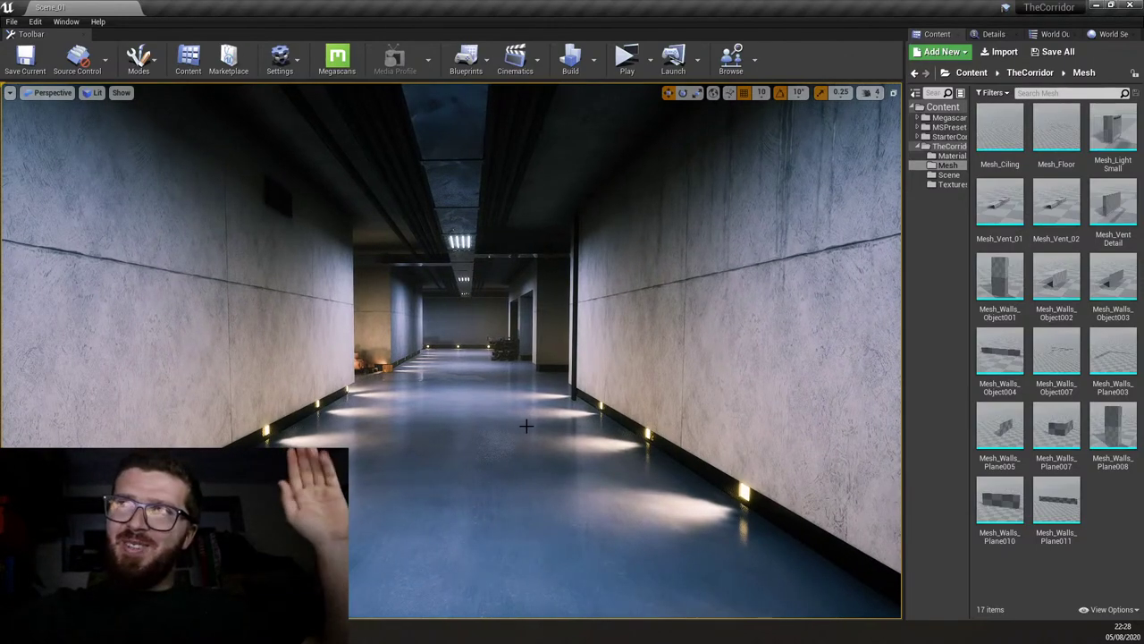
right_click_drag(525, 427, 508, 427)
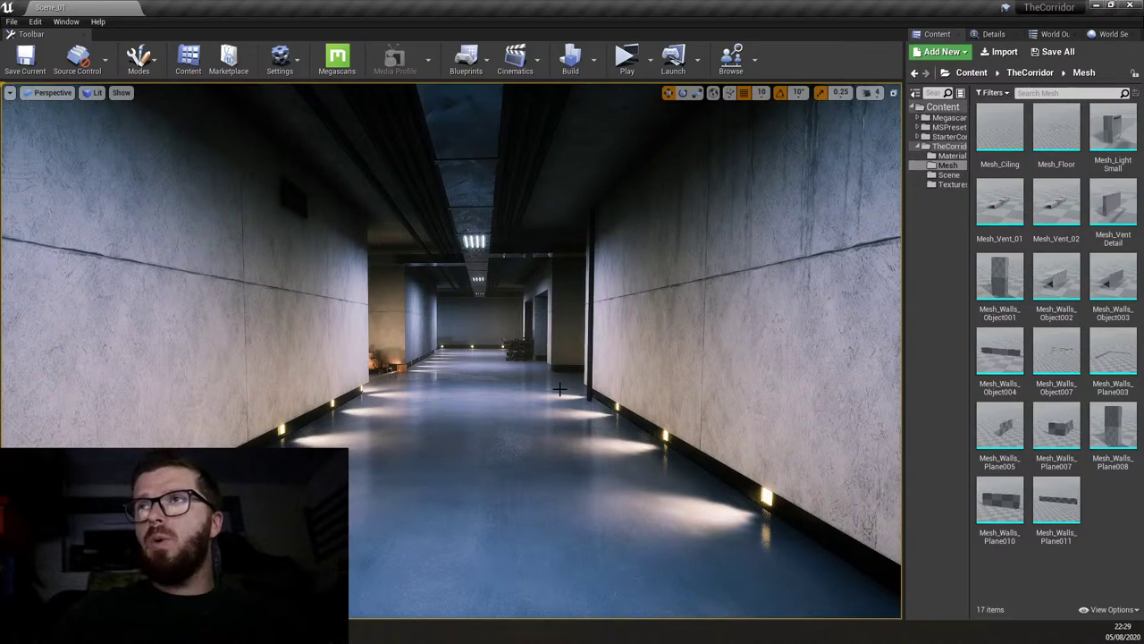
key("w")
right_click_drag(538, 385, 537, 385)
right_click_drag(734, 336, 734, 336)
left_click(1056, 505)
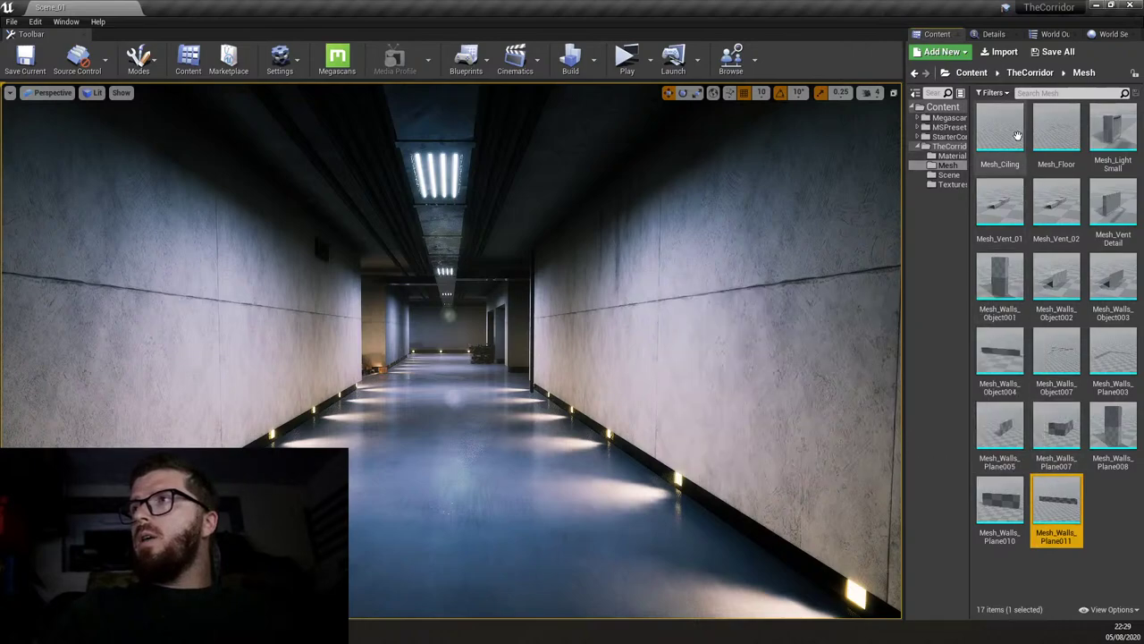
left_click(999, 130, "shift")
left_click(1059, 501)
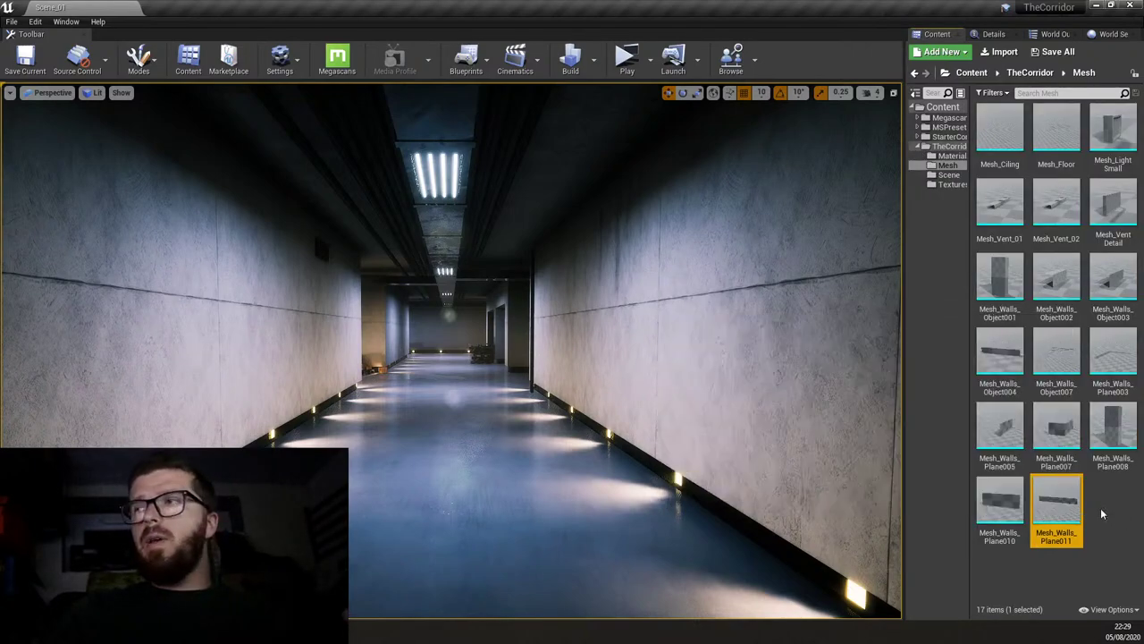
mouse_move(1056, 494)
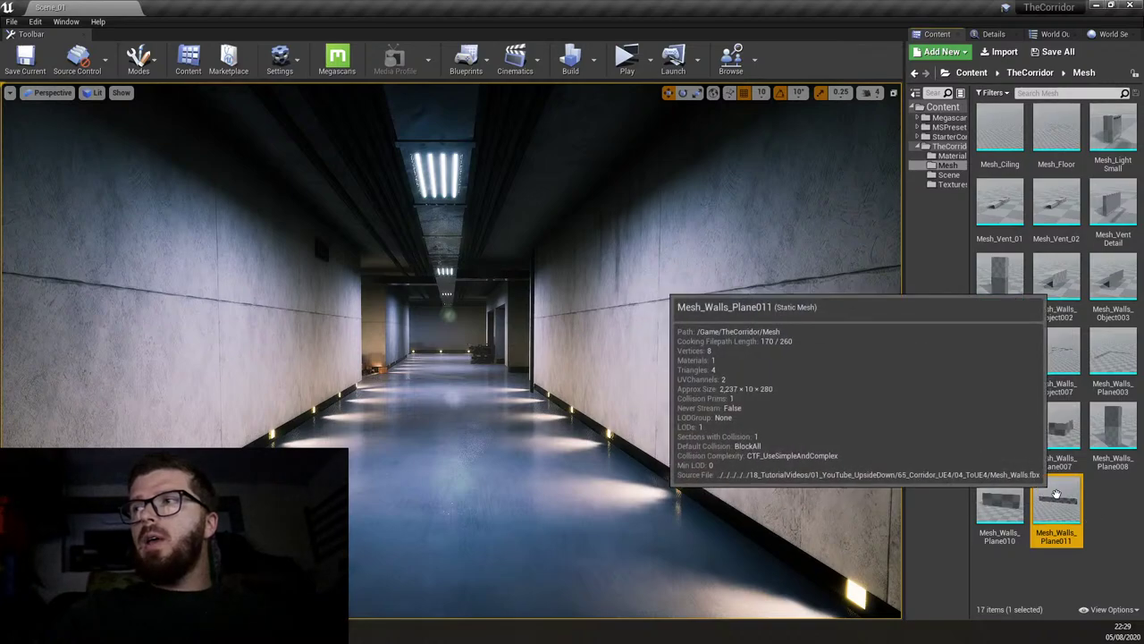
left_click(608, 339)
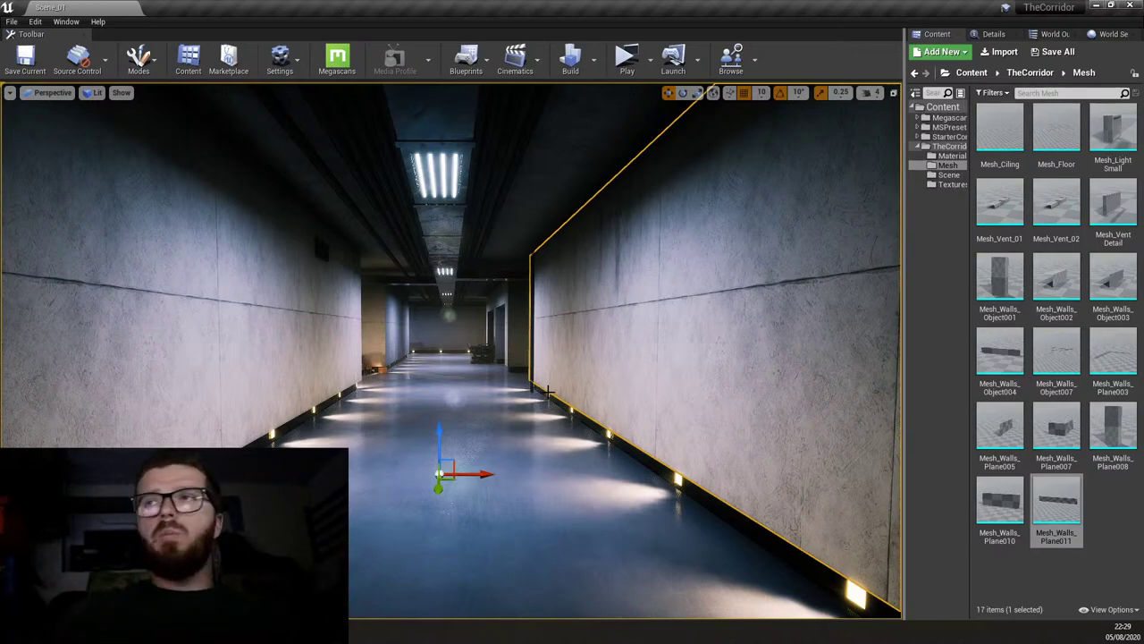
left_click(304, 348)
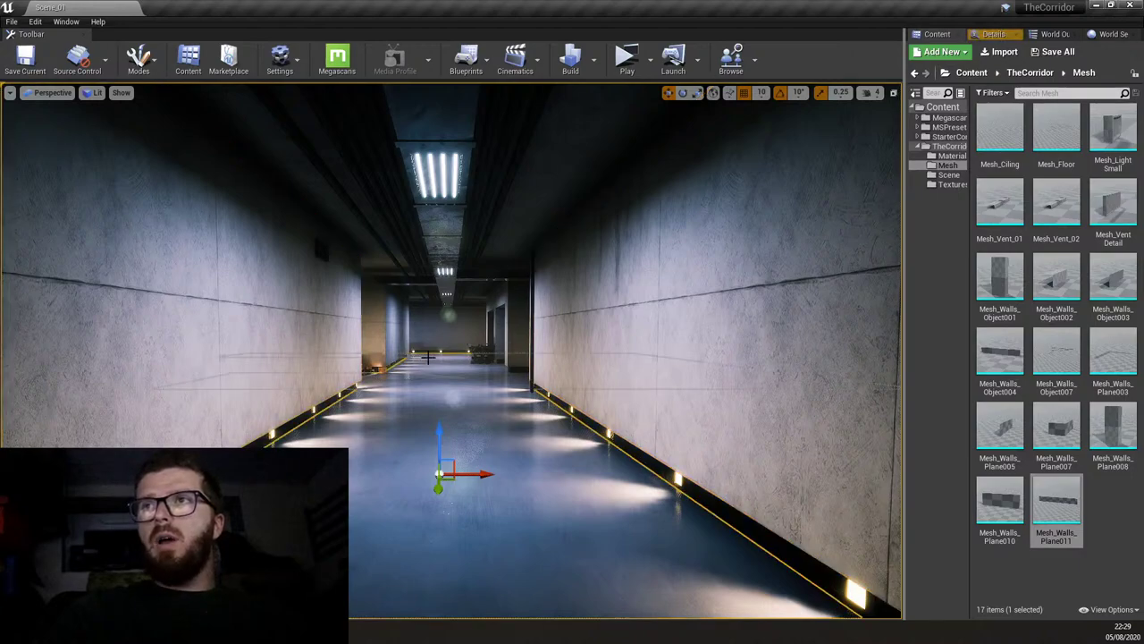
left_click(402, 340)
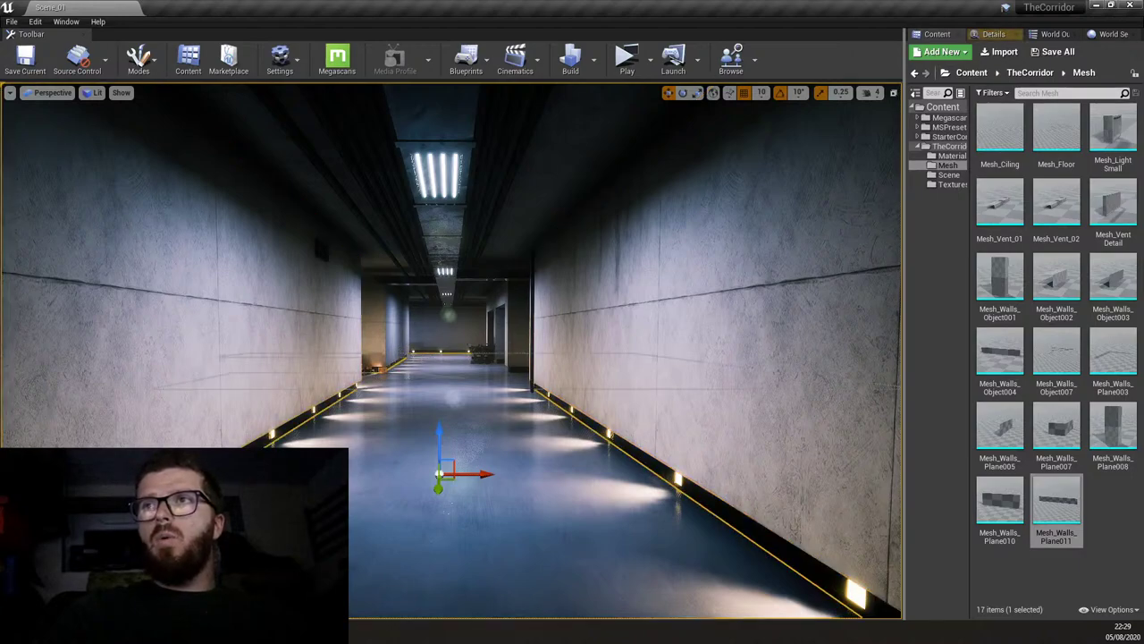
left_click(515, 318)
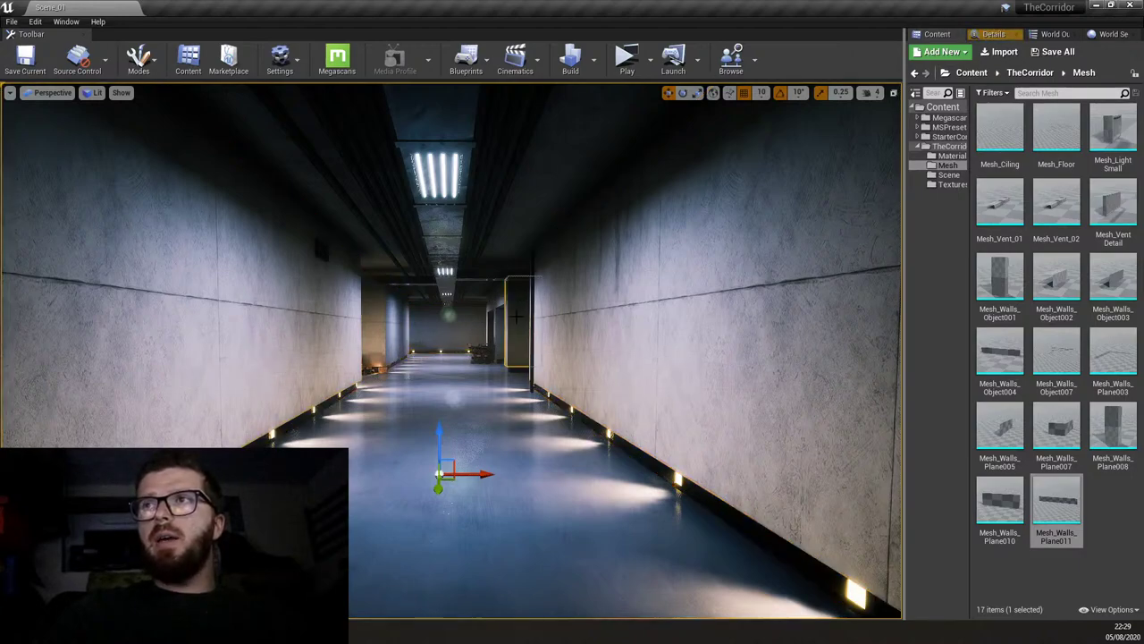
left_click(380, 371)
left_click(479, 350)
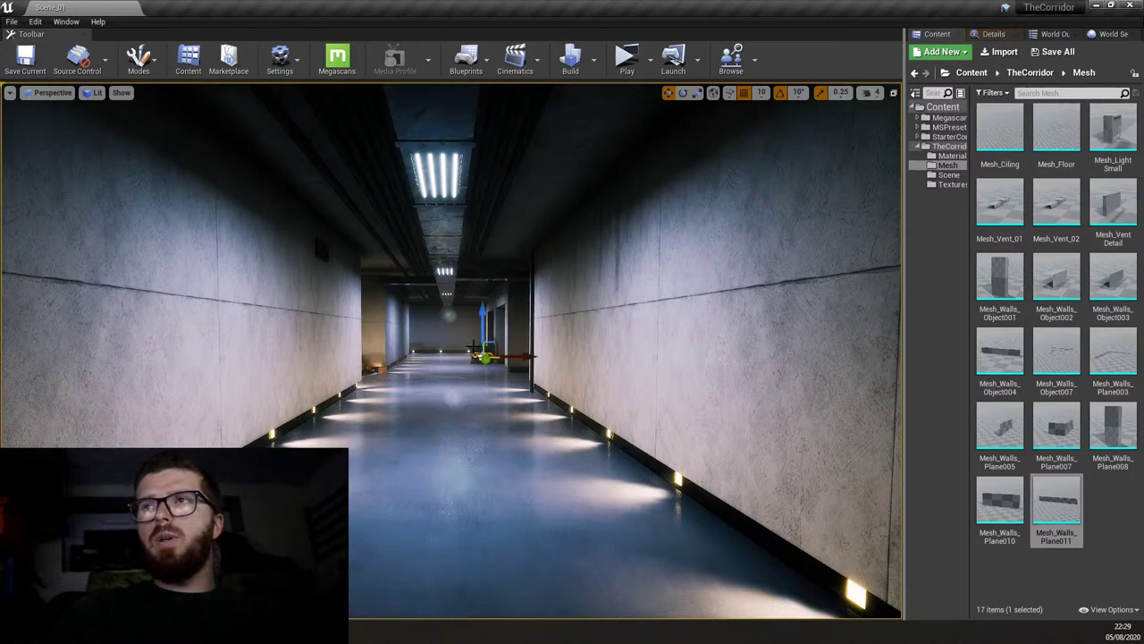
left_click(575, 374)
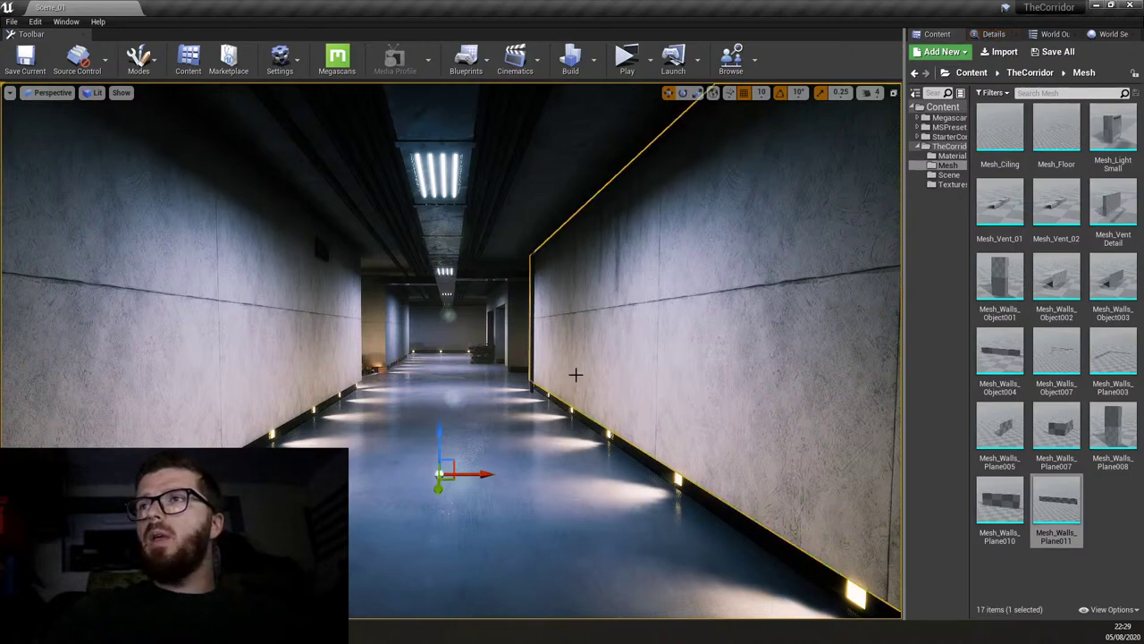
left_click(508, 394)
left_click(316, 378)
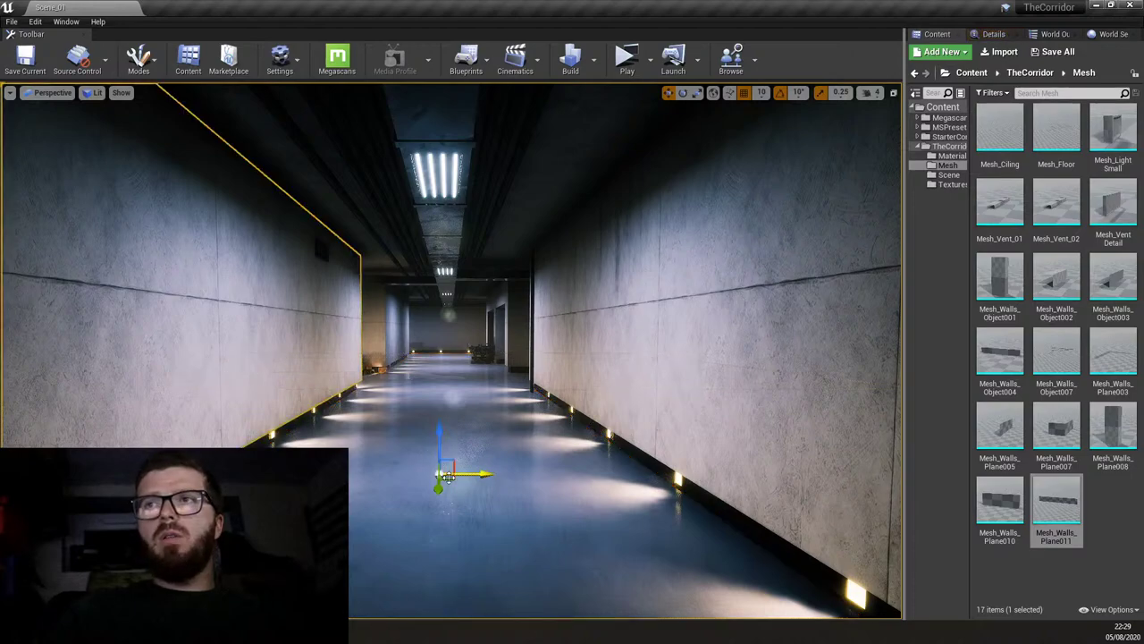
left_click(507, 351)
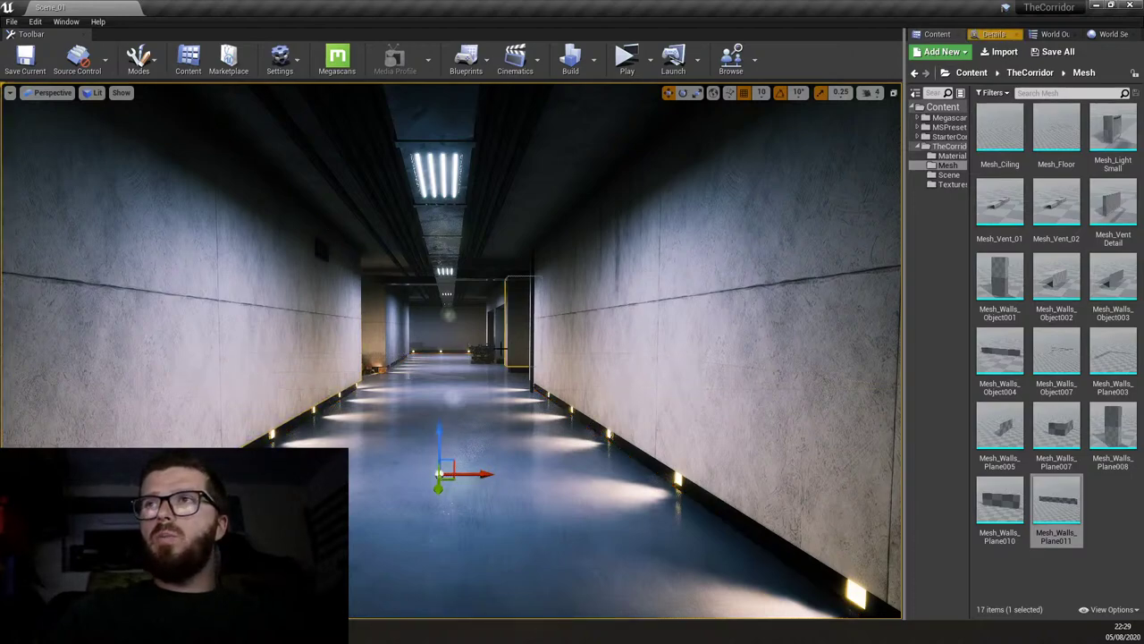
left_click(438, 342)
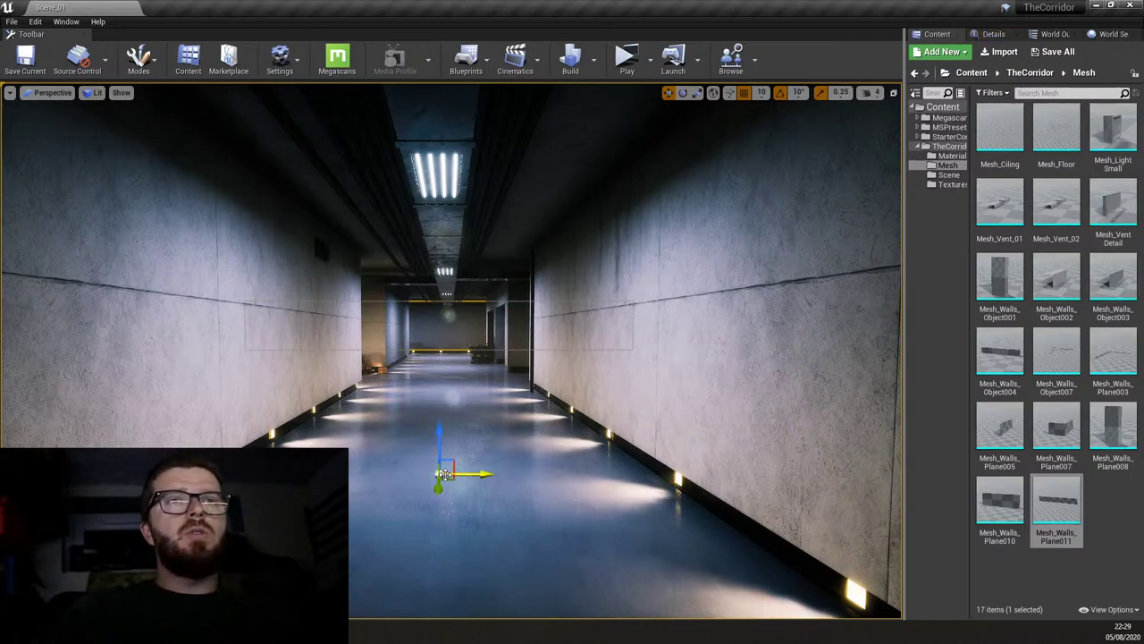
left_click(453, 422)
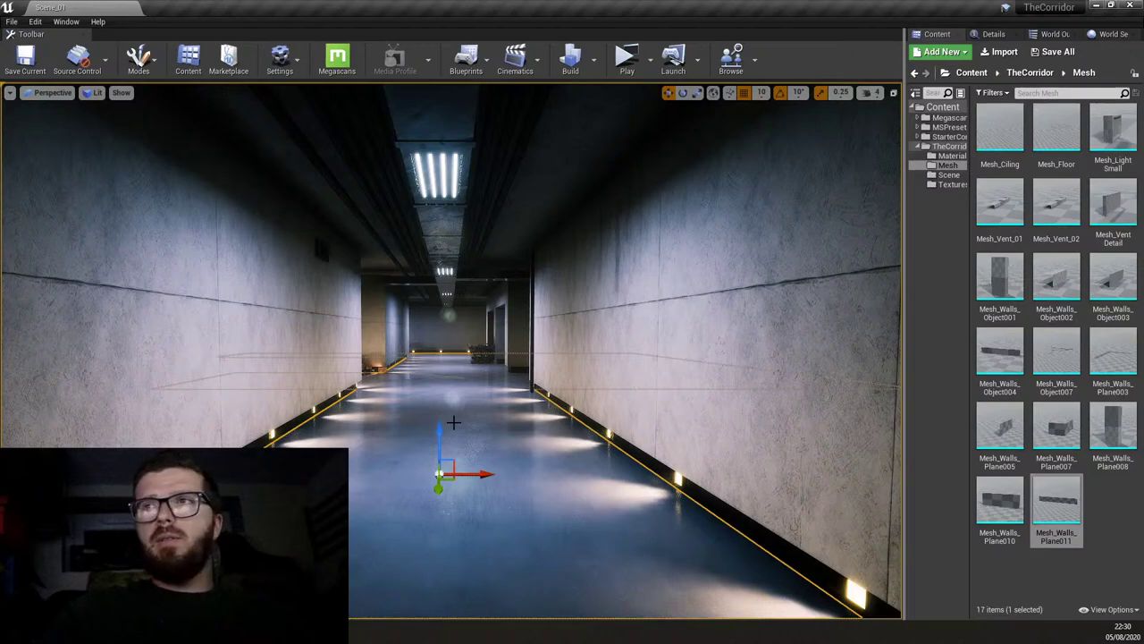
key("Escape")
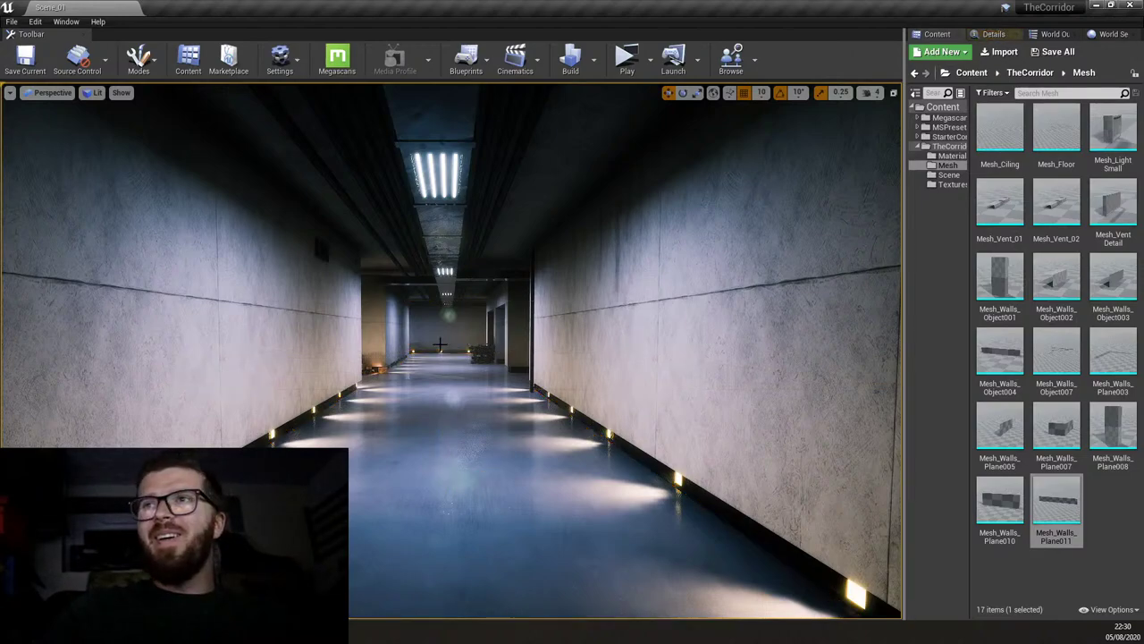
Select the left corridor wall and a distant ceiling light, then clear the selection.
right_click_drag(584, 396, 583, 396)
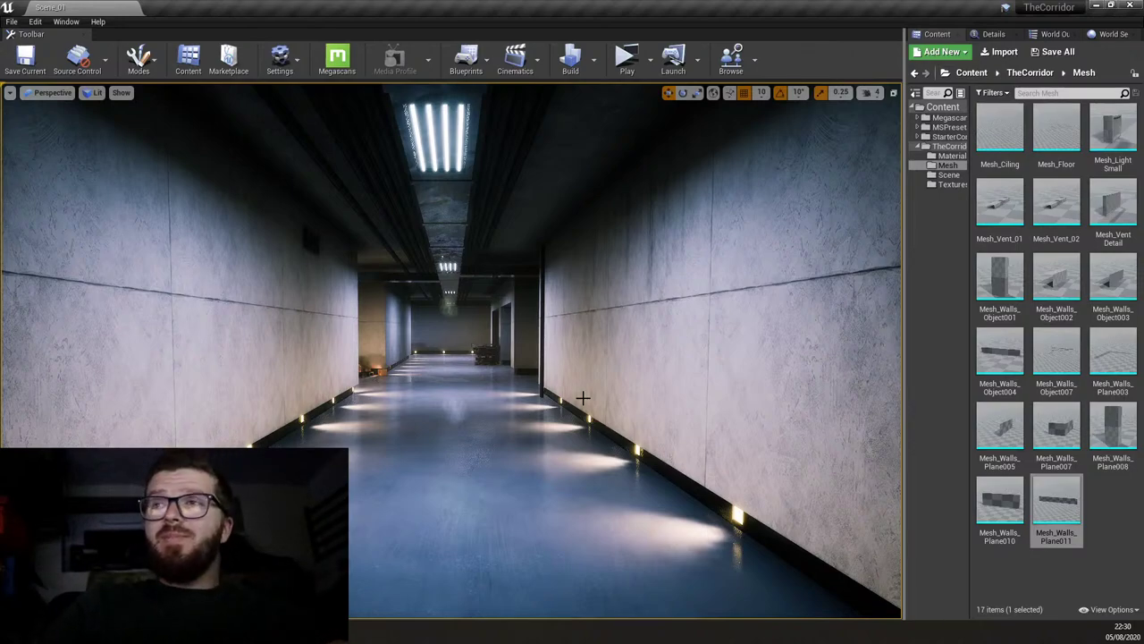
right_click_drag(582, 396, 582, 398)
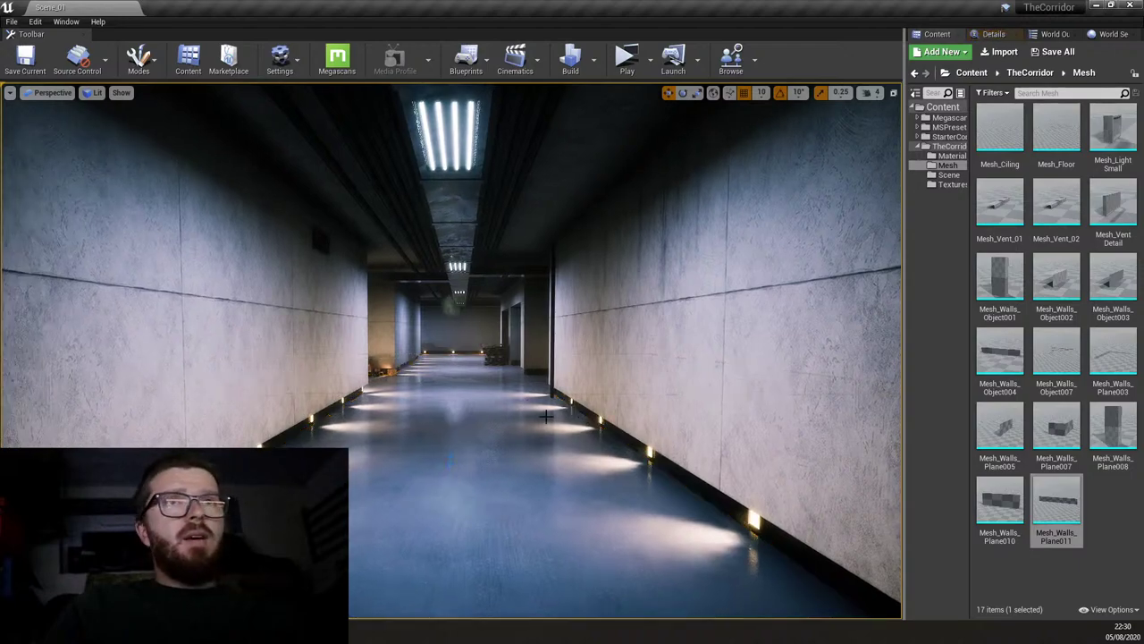
left_click(319, 370)
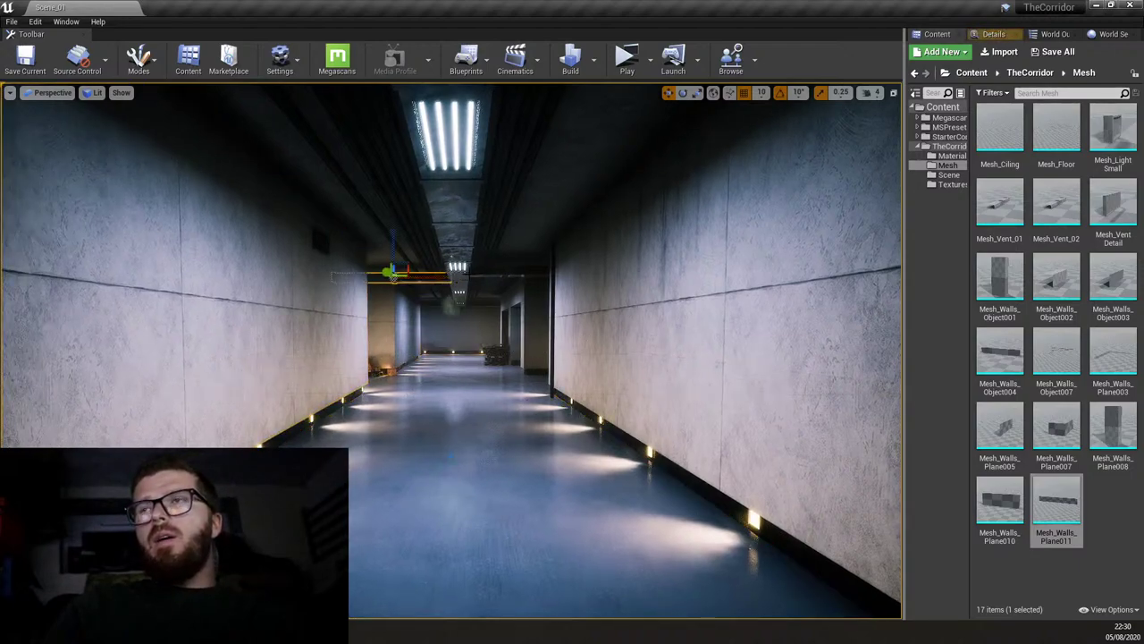
left_click(457, 265)
key("Escape")
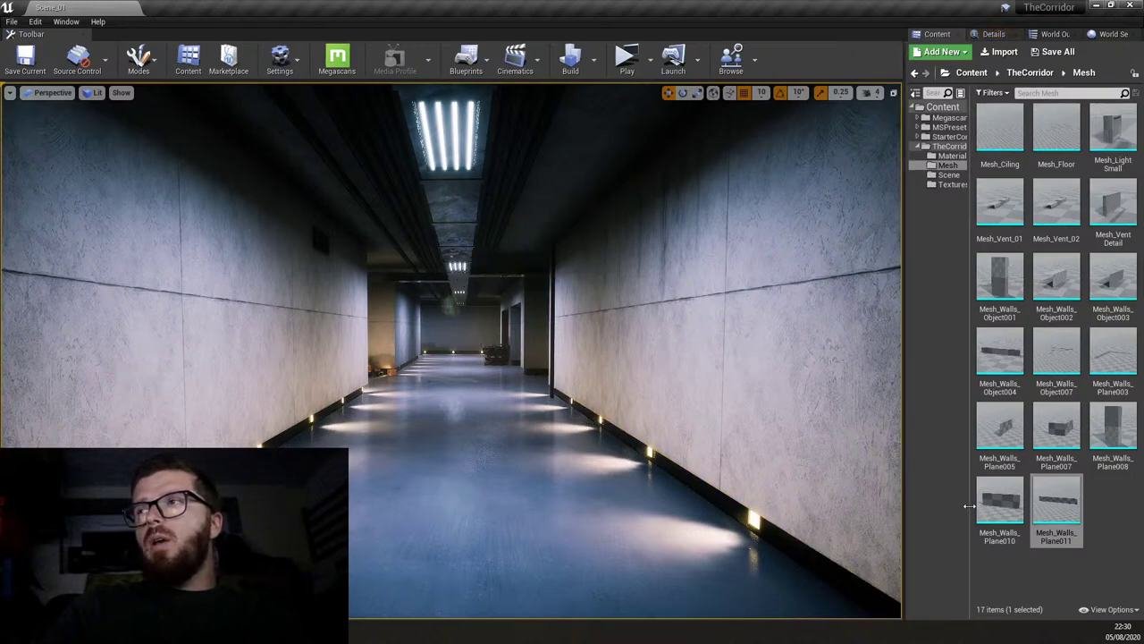
Select Mesh_Walls_Plane011, then open the Materials folder and the MasterMaterial asset.
left_click_drag(553, 452, 495, 409)
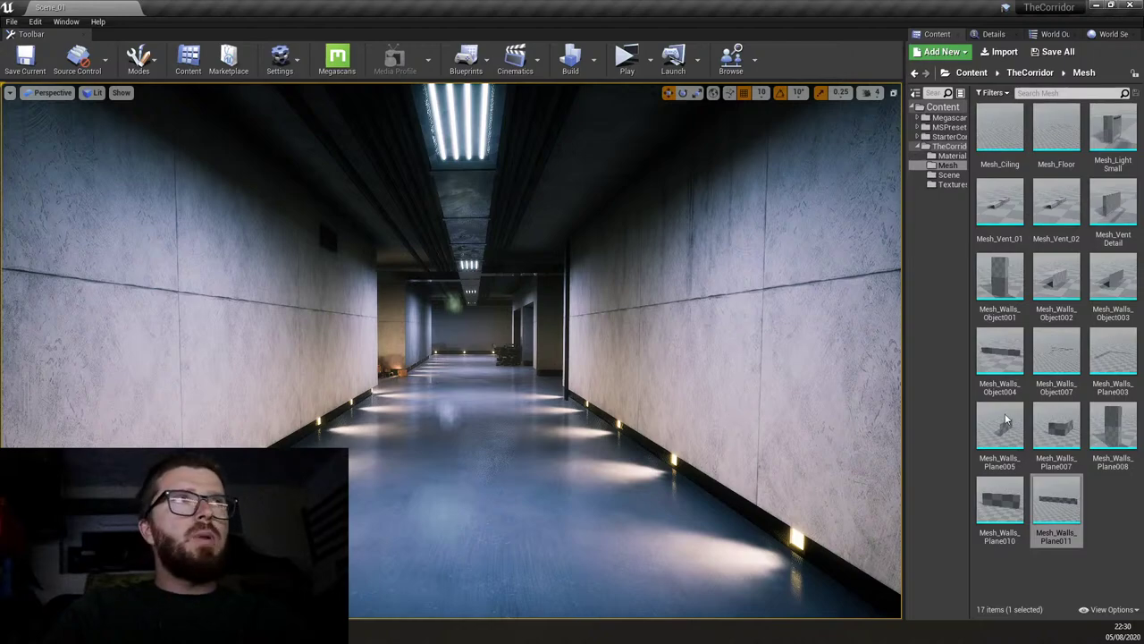
left_click(1046, 498)
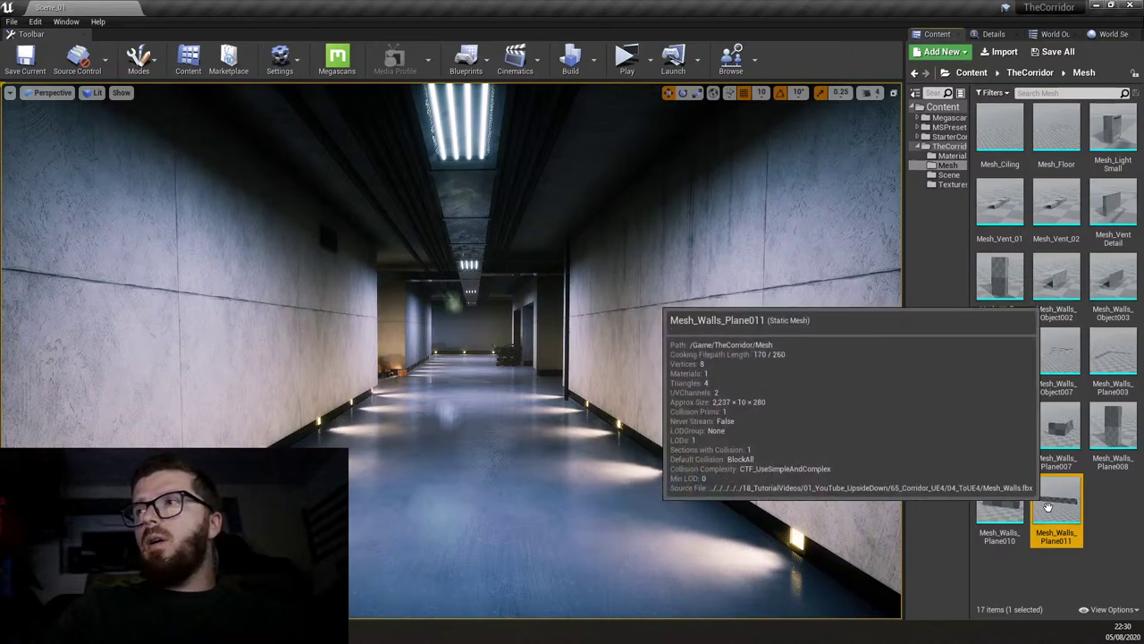
left_click(948, 156)
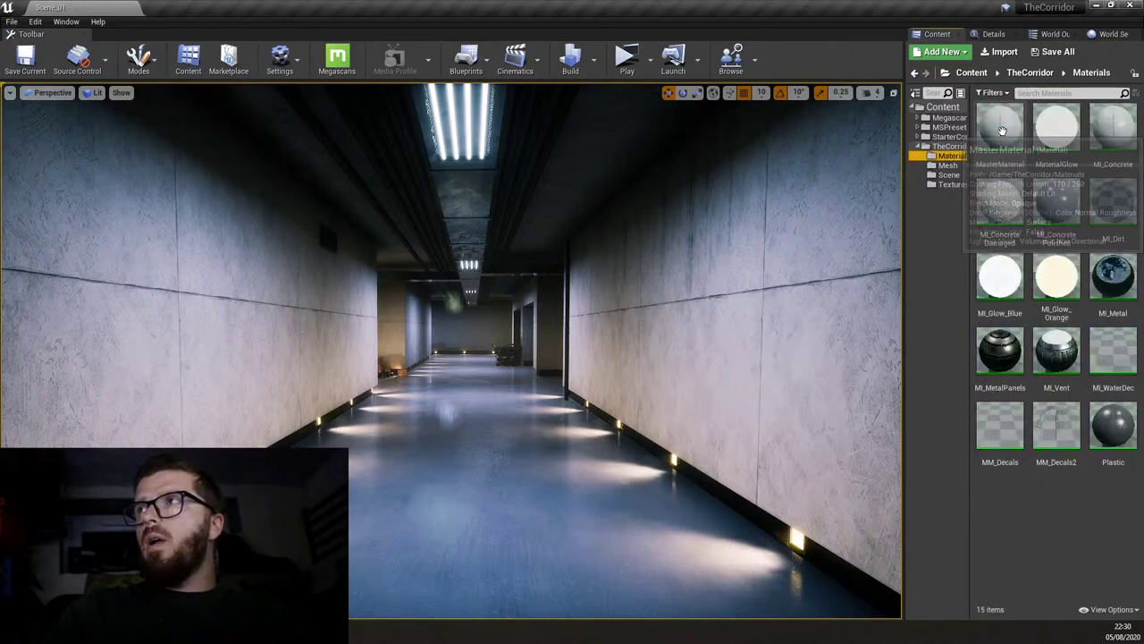
double_click(1002, 134)
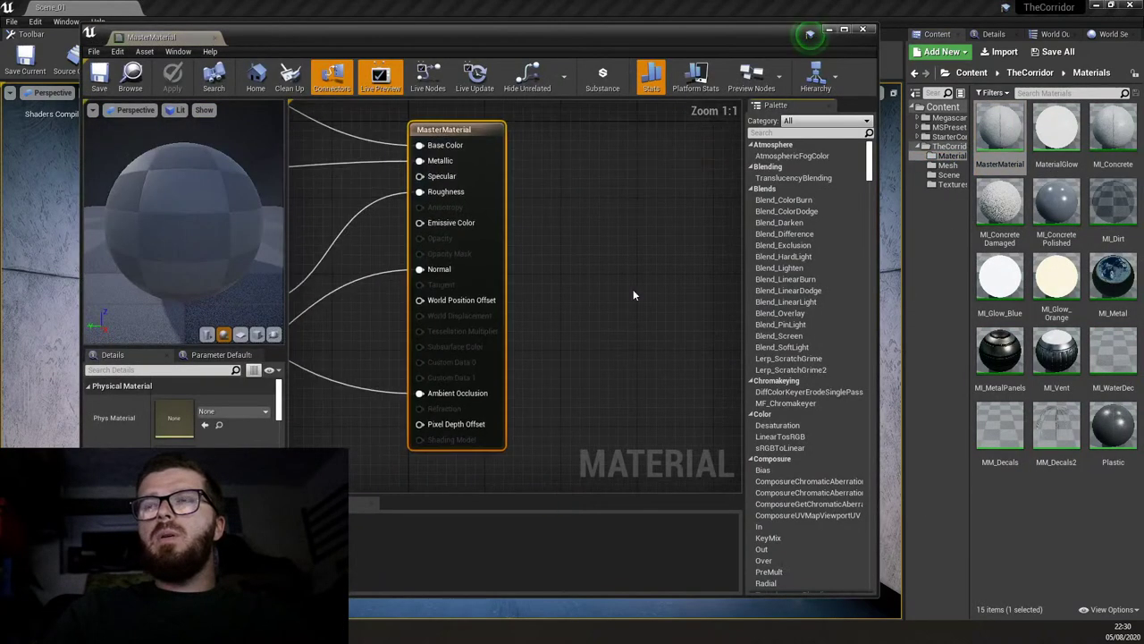
Box-select the D, ORM, Add, R_Power and N nodes in MasterMaterial's graph.
scroll(402, 286, "down", 5)
scroll(403, 286, "up", 1)
left_click_drag(320, 136, 551, 484)
right_click_drag(551, 485, 581, 404)
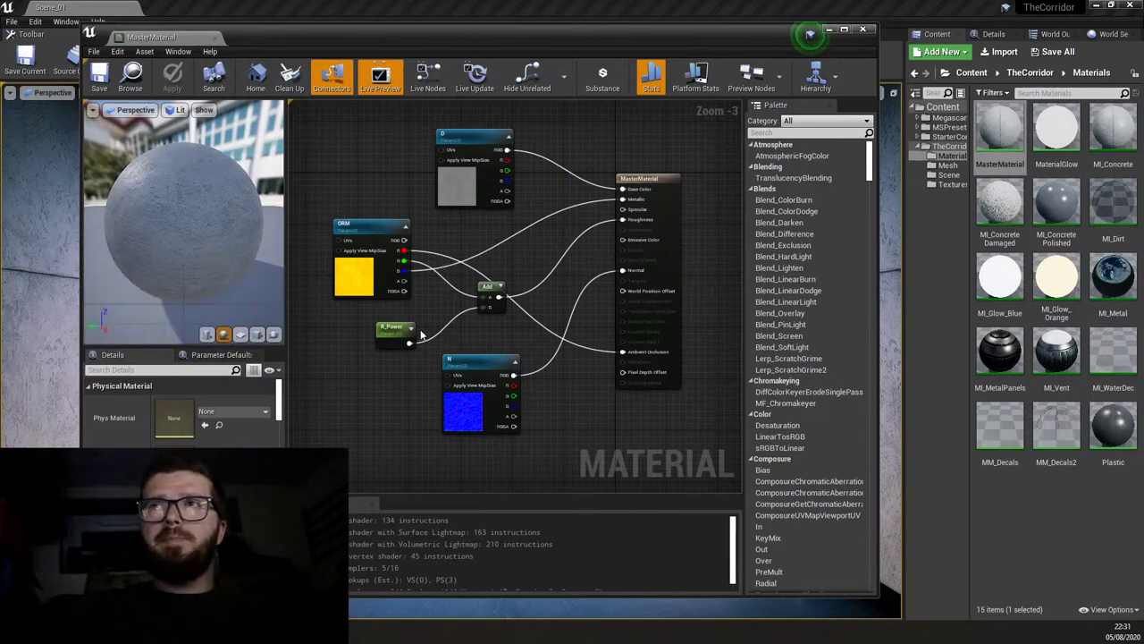
right_click_drag(655, 276, 683, 295)
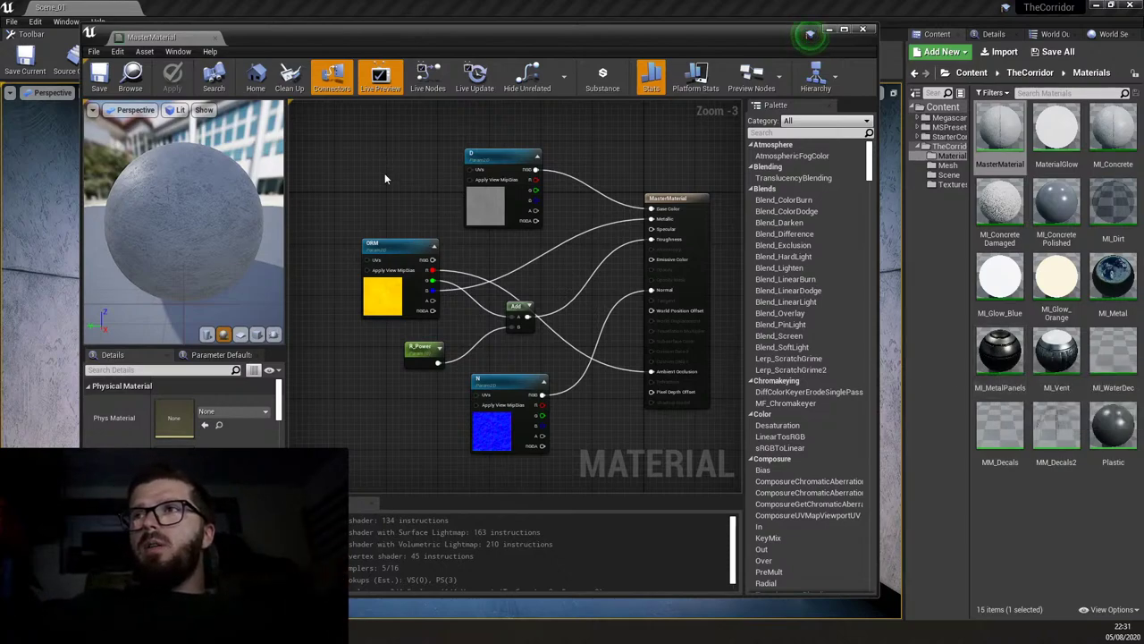
Inspect the R_Power parameter's Details, then close the MasterMaterial editor.
left_click_drag(384, 179, 557, 456)
left_click(586, 427)
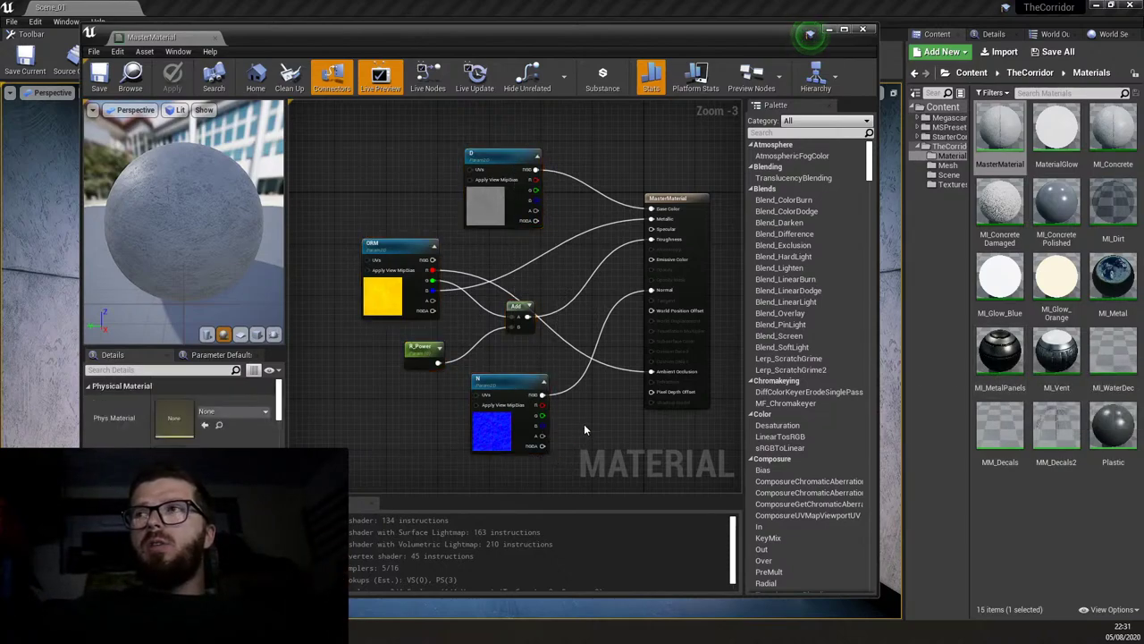
left_click(421, 349)
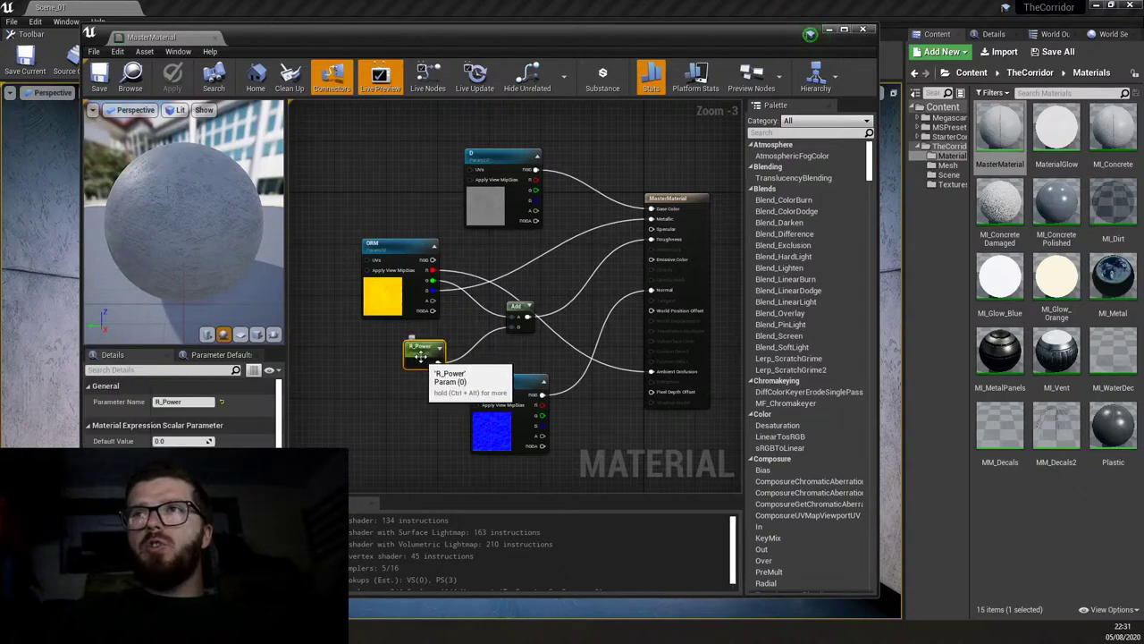
left_click(366, 356)
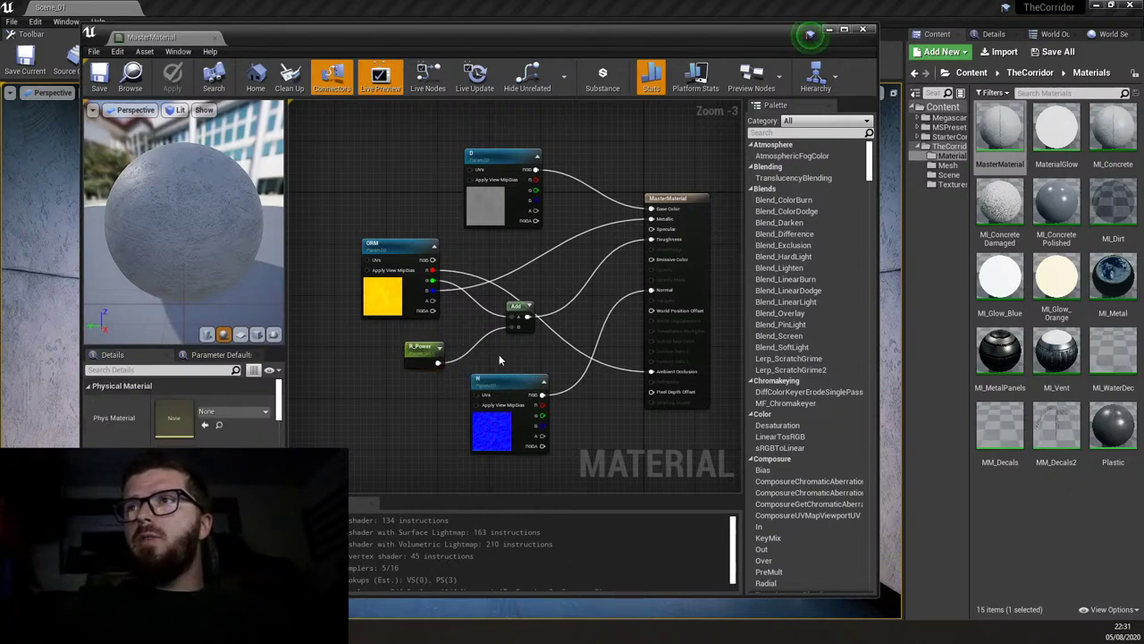
left_click(215, 38)
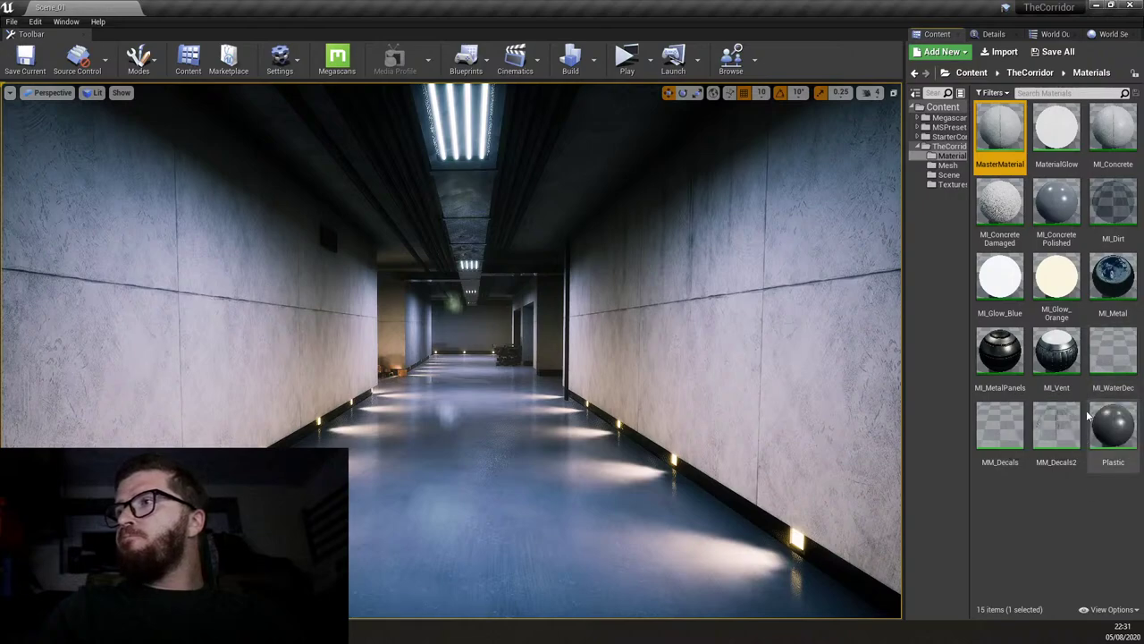
left_click(1053, 134)
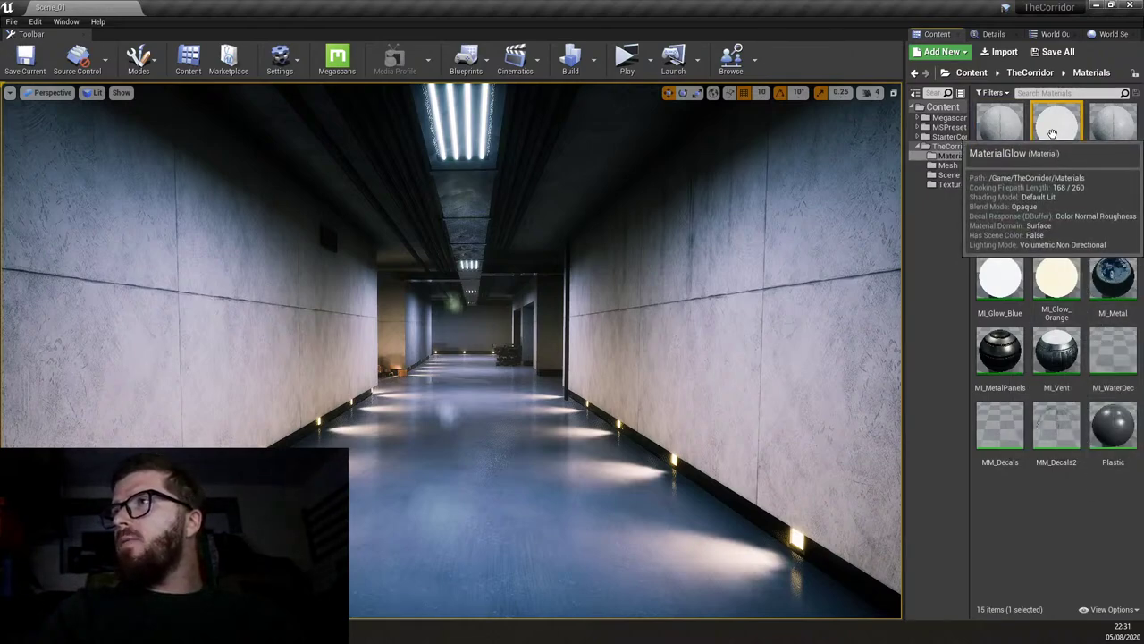
double_click(1053, 134)
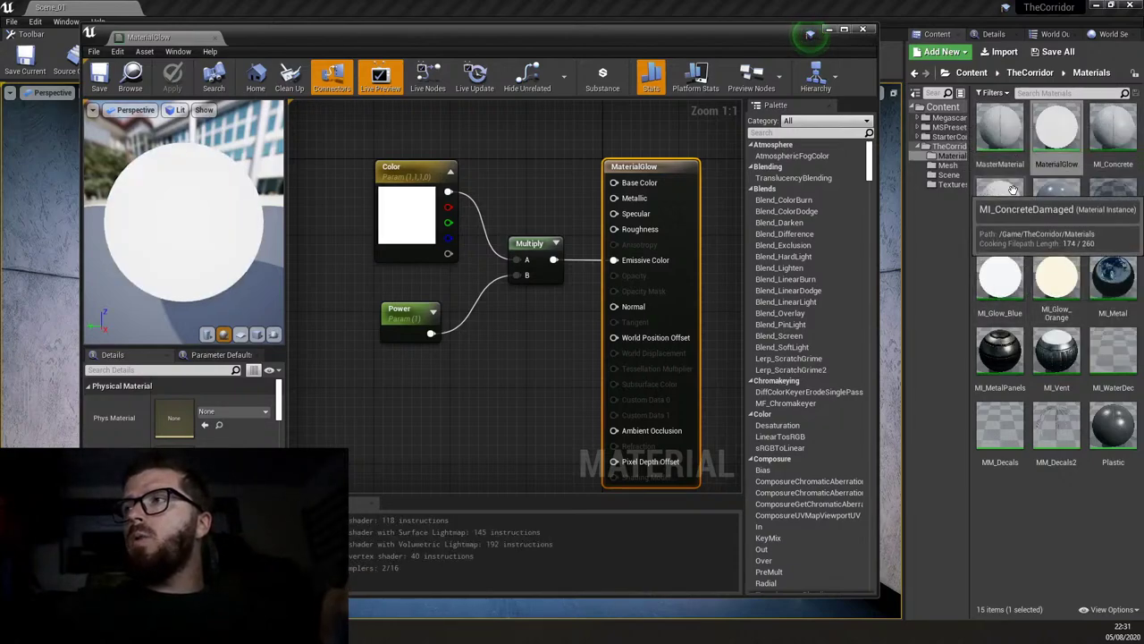
left_click(863, 28)
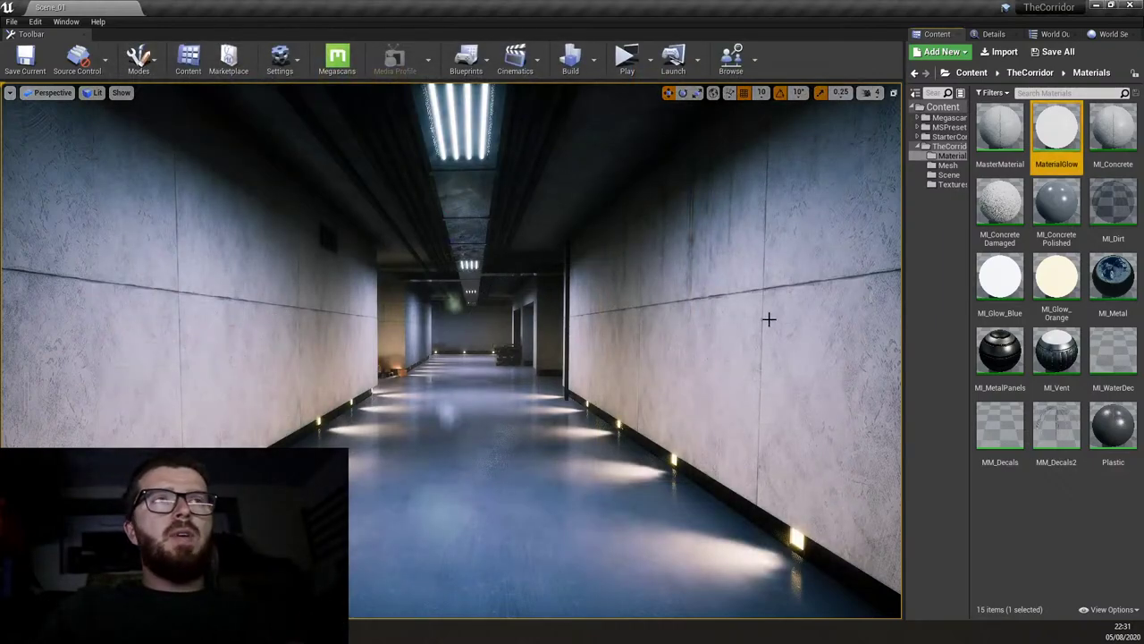
double_click(999, 135)
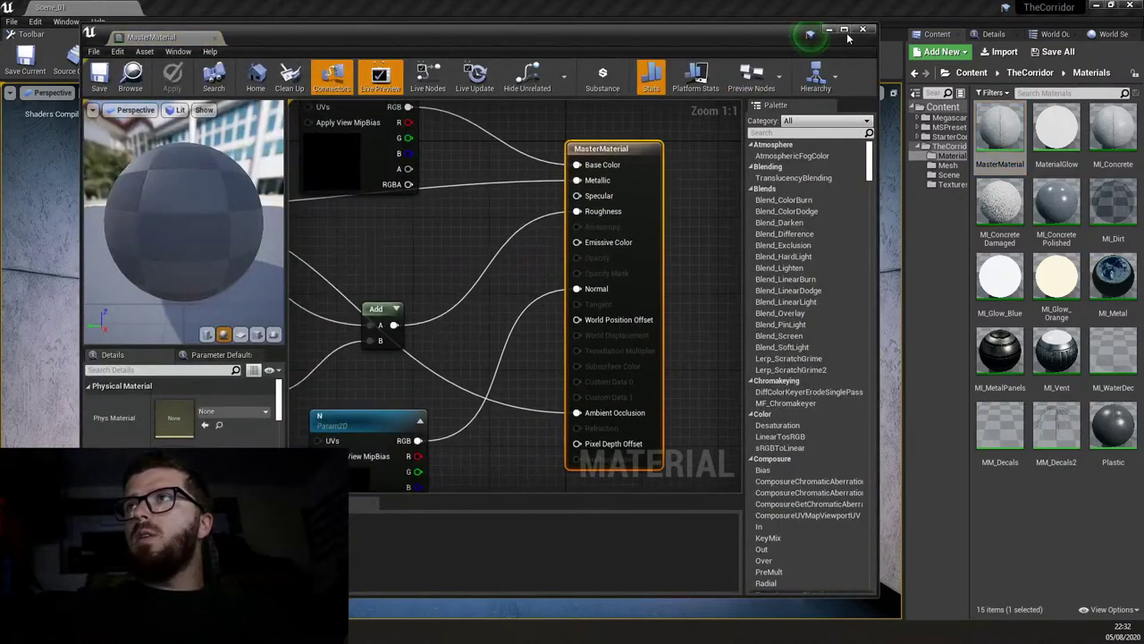
left_click(863, 29)
double_click(1056, 134)
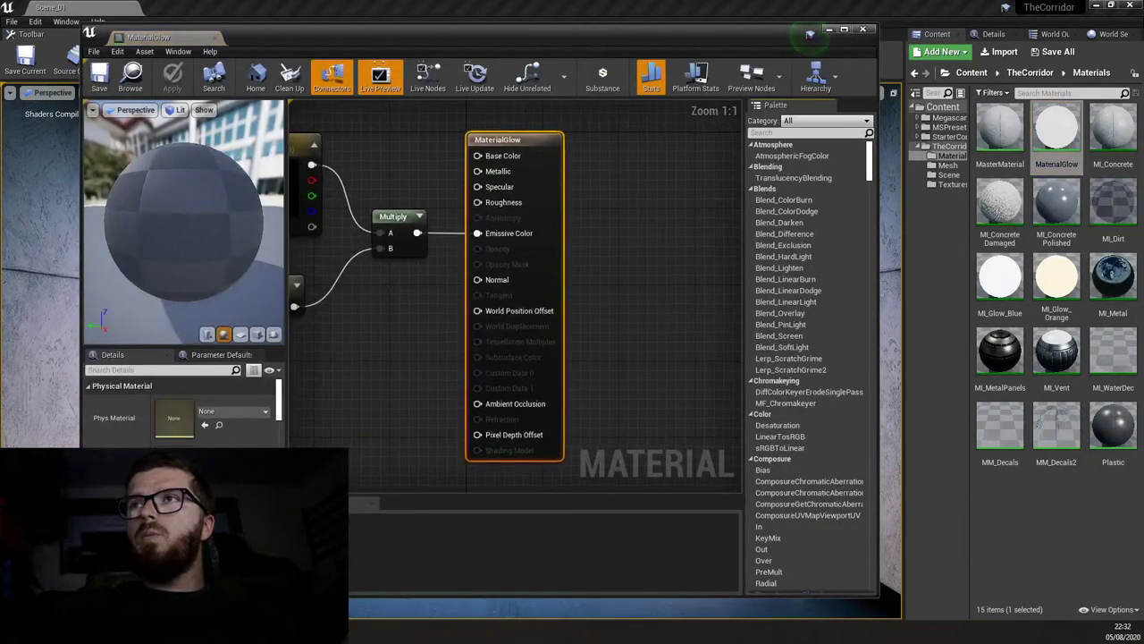
right_click_drag(386, 287, 494, 340)
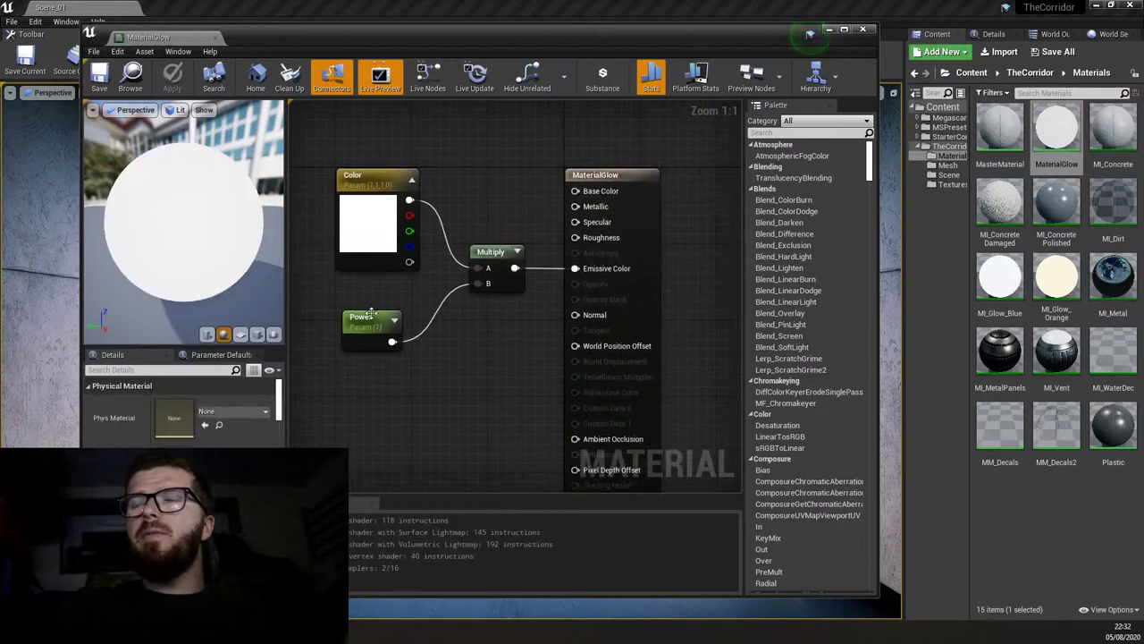
left_click(371, 207)
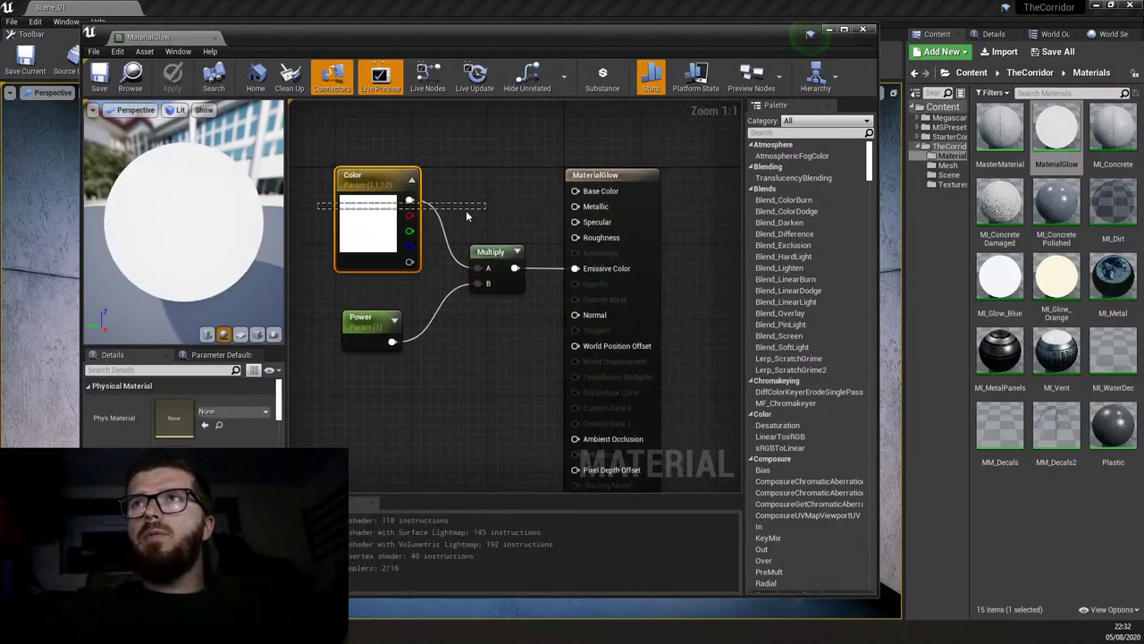
left_click(325, 291)
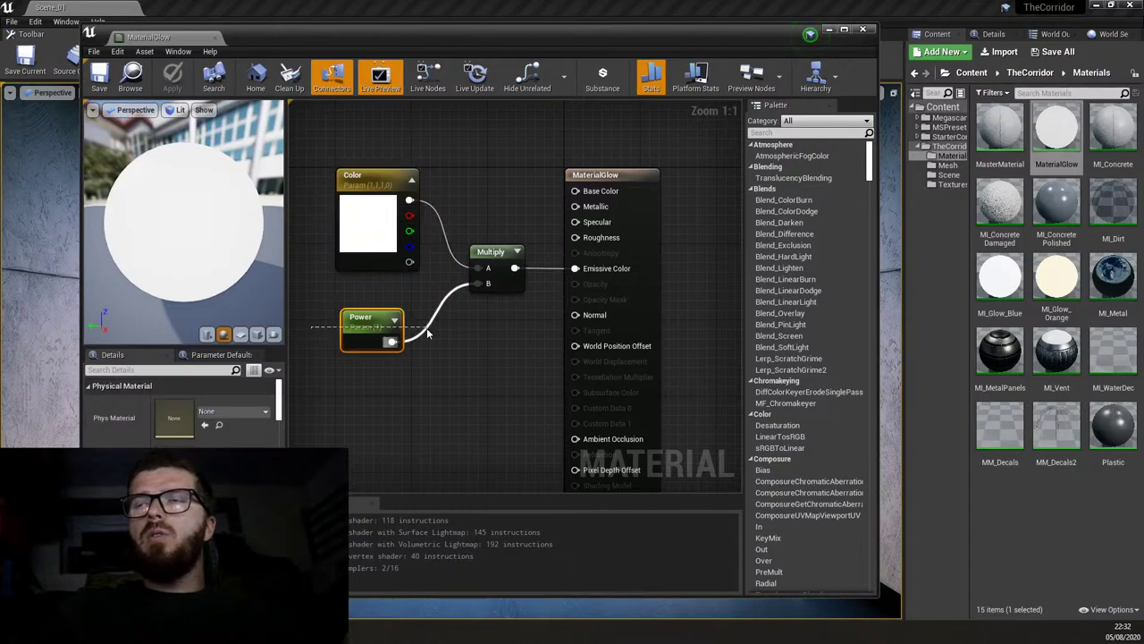
left_click(368, 329)
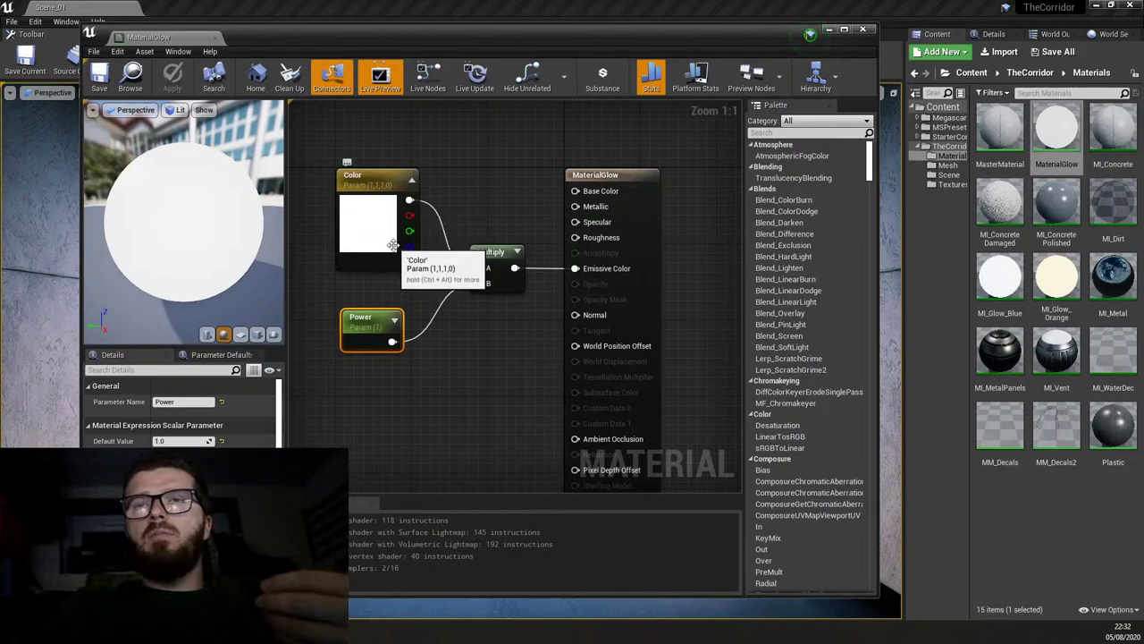
left_click(498, 327)
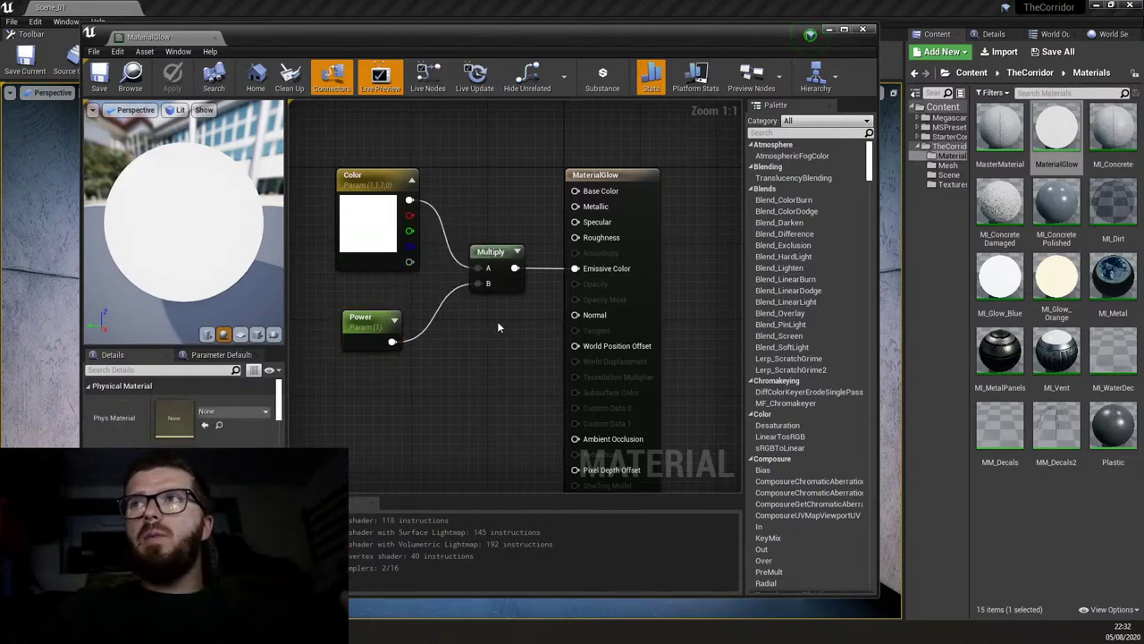
left_click_drag(498, 327, 498, 327)
left_click(552, 318)
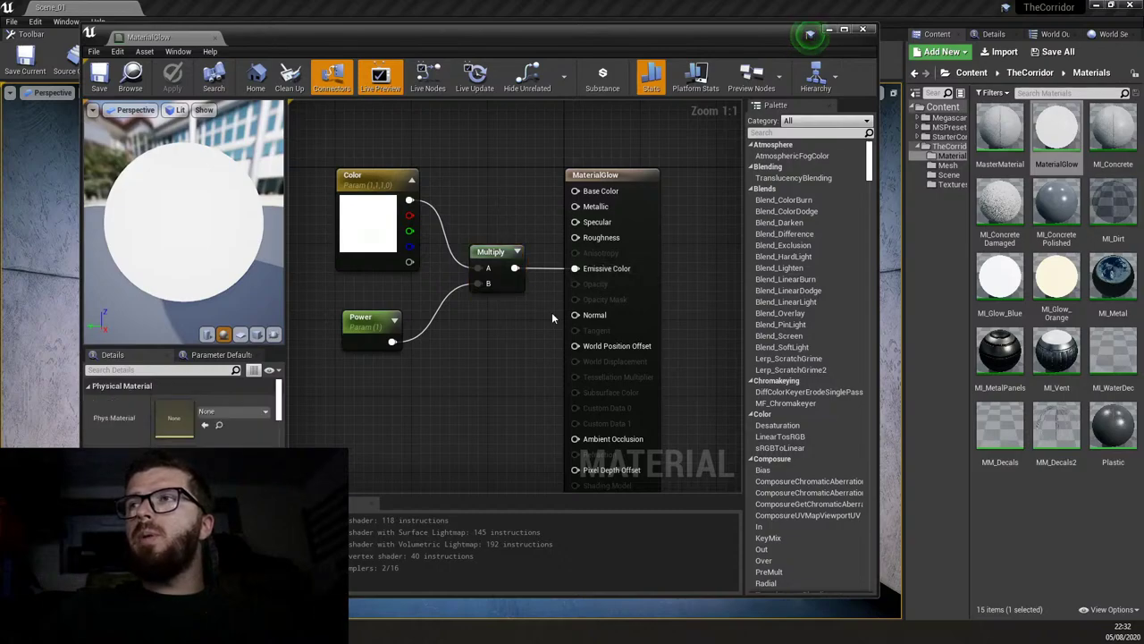
left_click(864, 30)
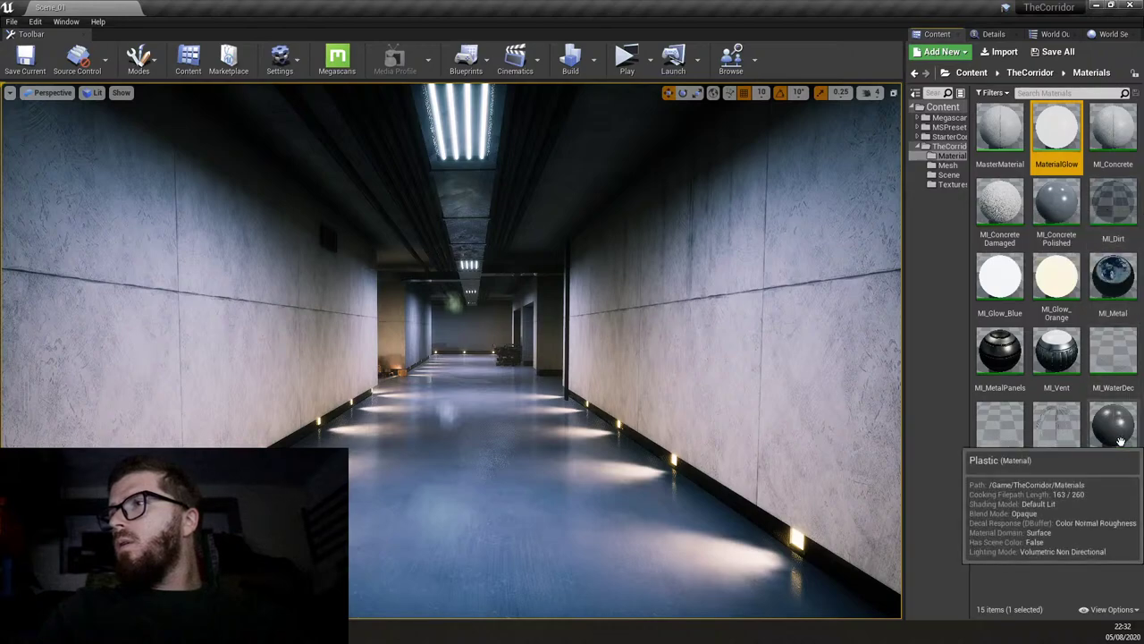
double_click(1004, 431)
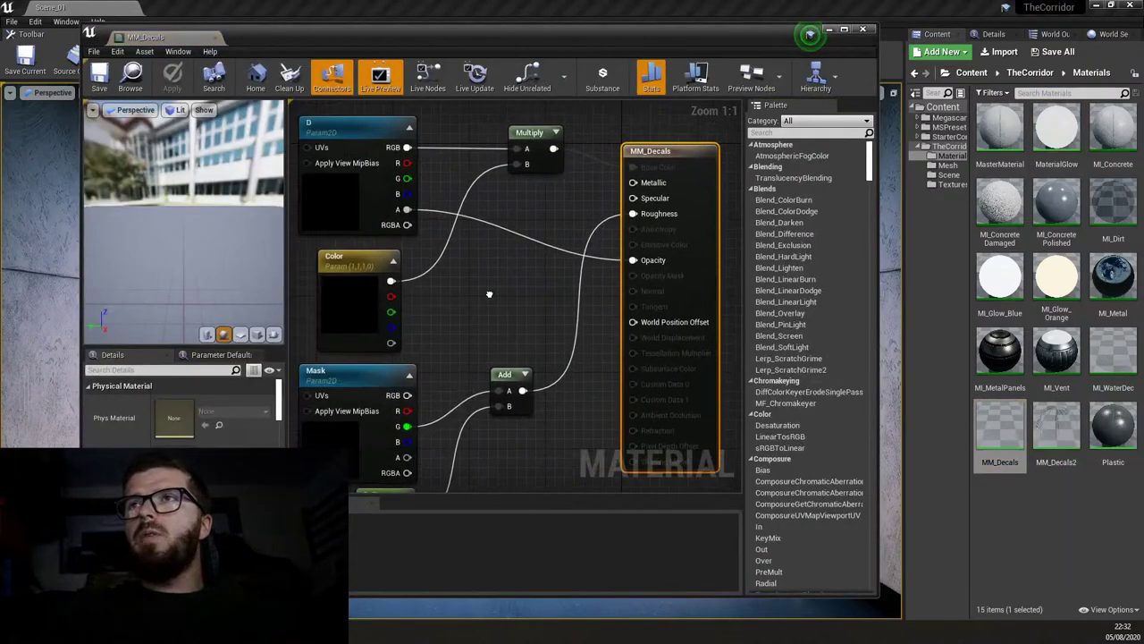
right_click_drag(517, 288, 547, 293)
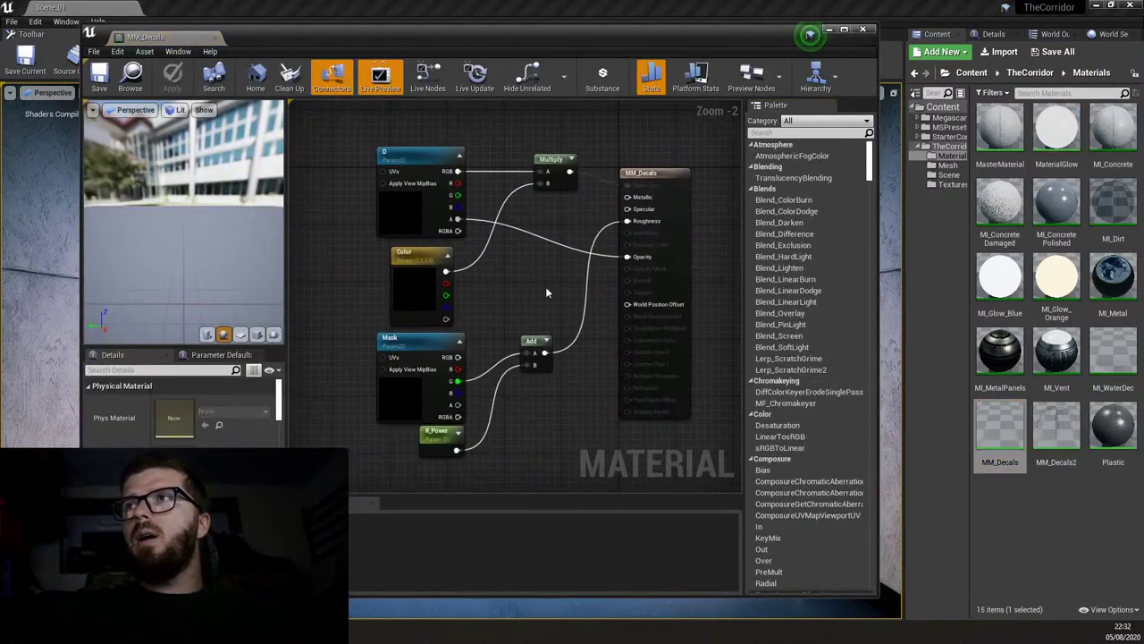
left_click(863, 30)
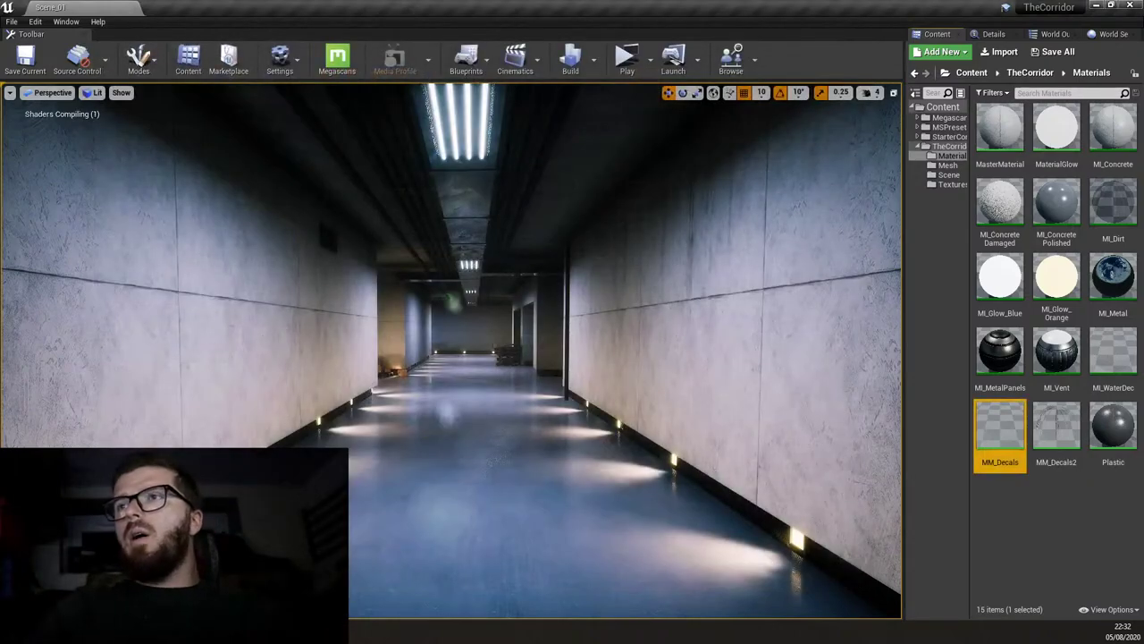
Fly past the crates and beige-walled corridor, then back from the lit right wall.
right_click_drag(753, 123, 617, 361)
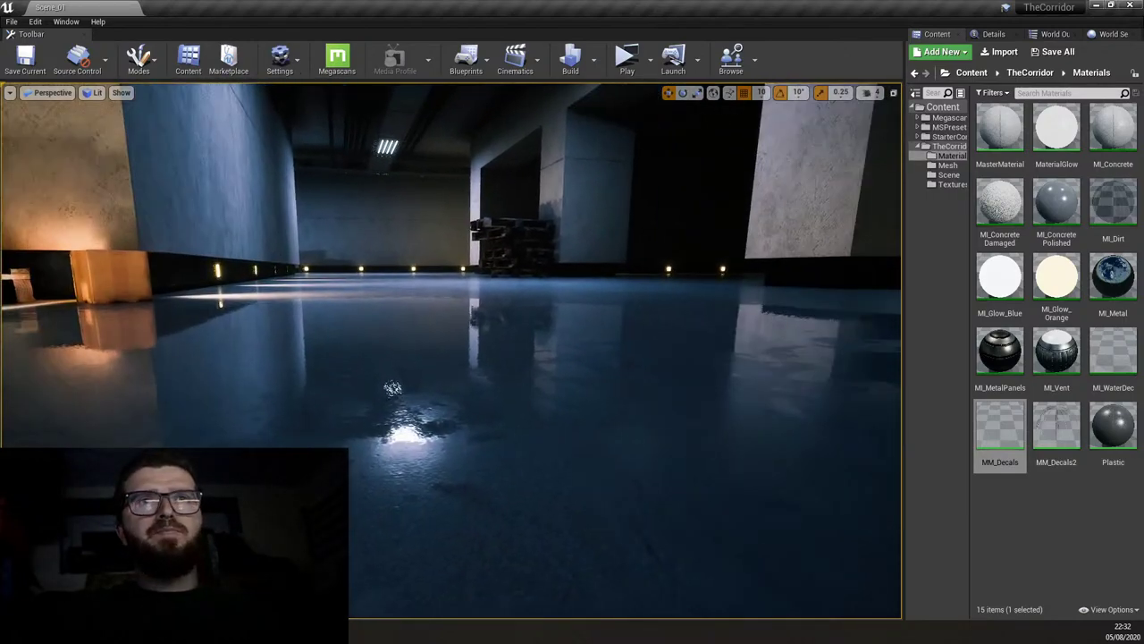
mouse_move(320, 331)
right_mouse_down()
mouse_move(286, 331)
mouse_move(320, 330)
right_mouse_up()
key("g")
right_click_drag(192, 280, 250, 286)
mouse_move(452, 349)
right_mouse_down()
mouse_move(394, 344)
mouse_move(454, 345)
right_mouse_up()
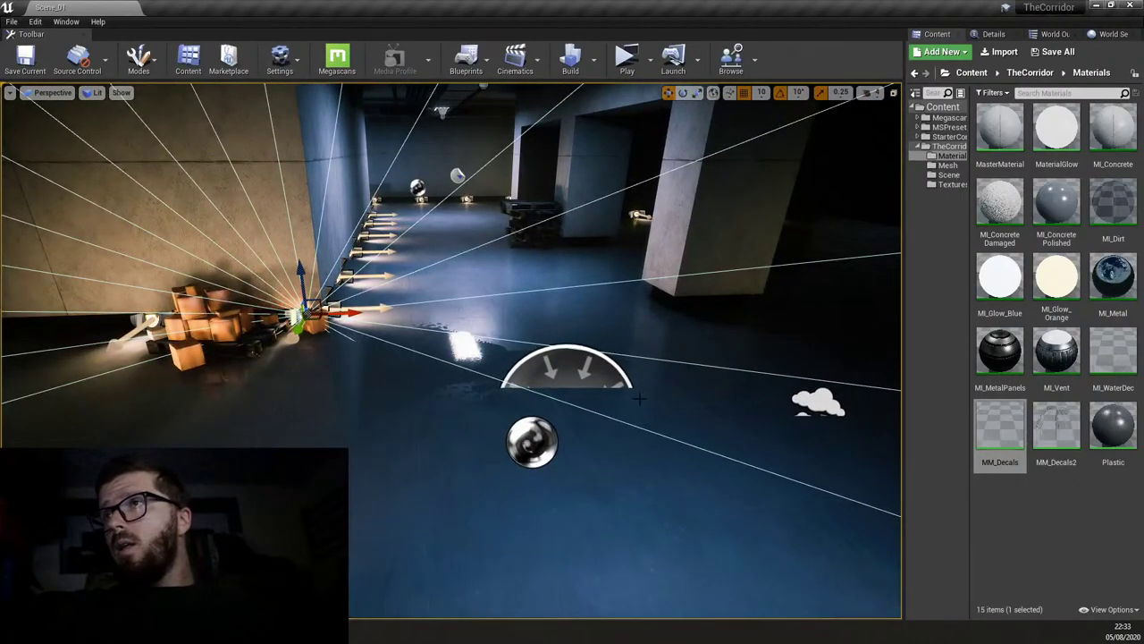
right_click_drag(454, 345, 523, 438)
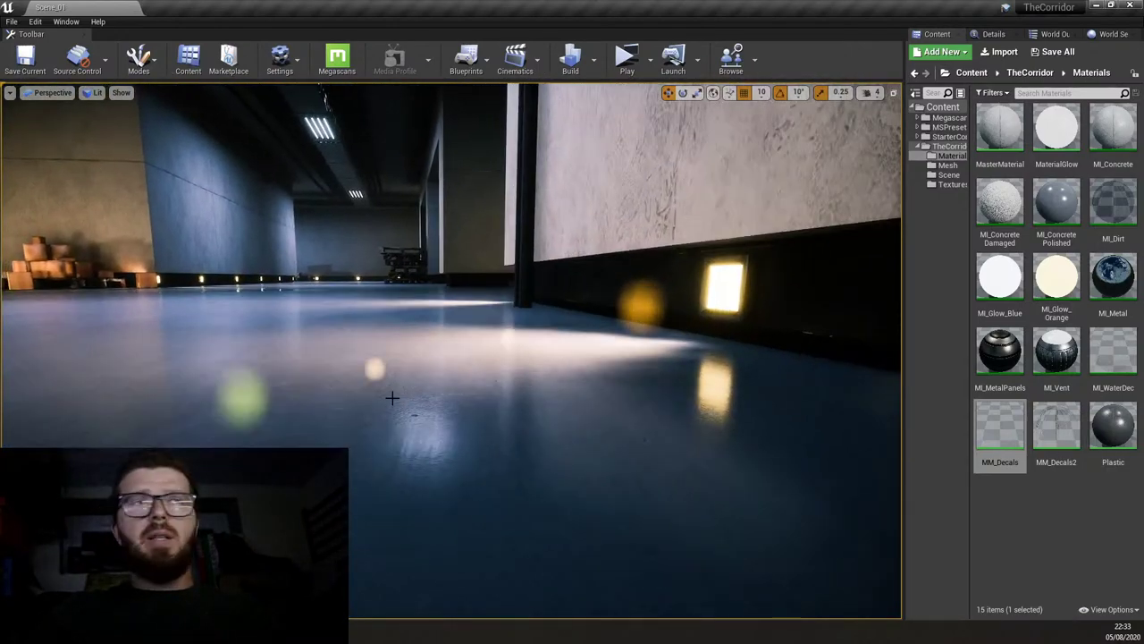
right_click_drag(733, 404, 731, 404)
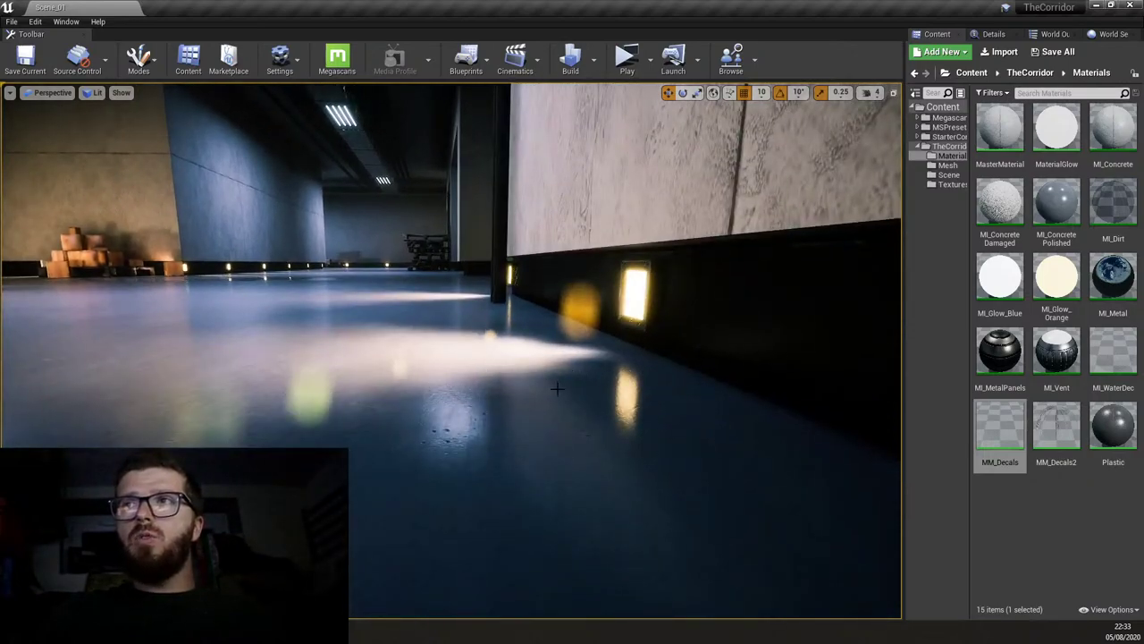
right_click_drag(556, 388, 527, 388)
Hide DecalActor6's floor decal in World Outliner, then show it again.
left_click(996, 37)
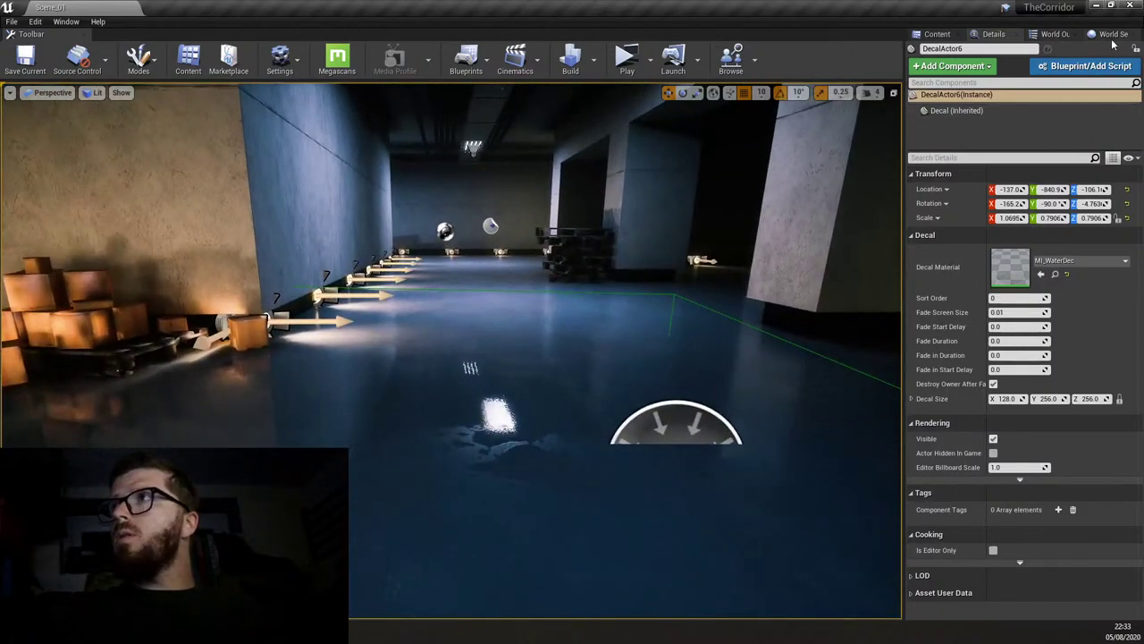
left_click(1053, 34)
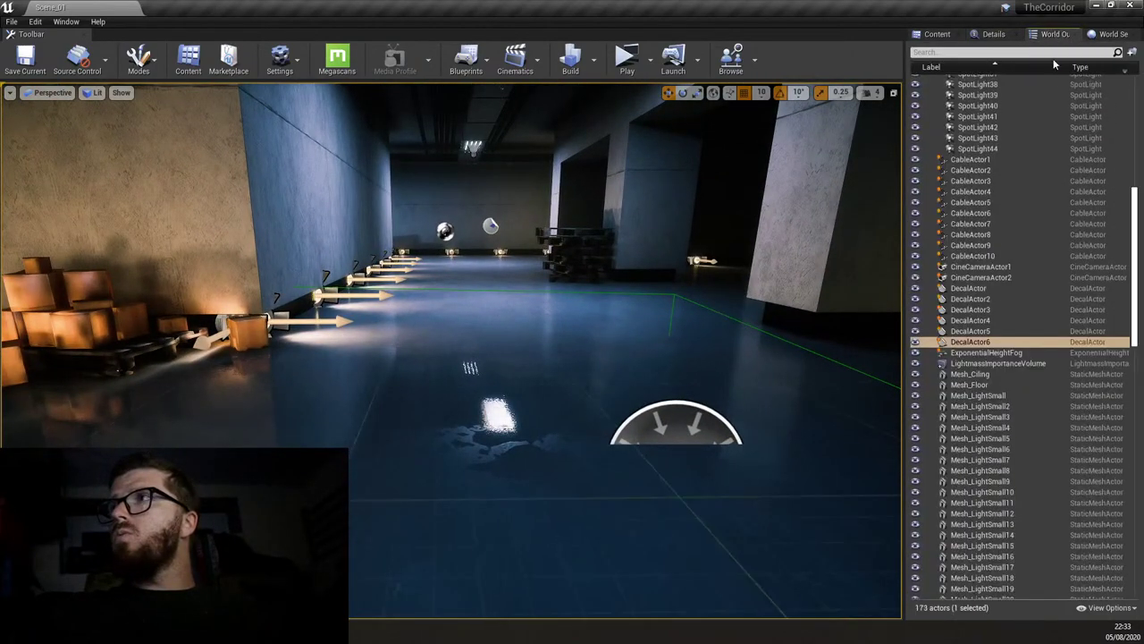
left_click(915, 343)
right_click_drag(527, 388, 528, 388)
left_click(915, 343)
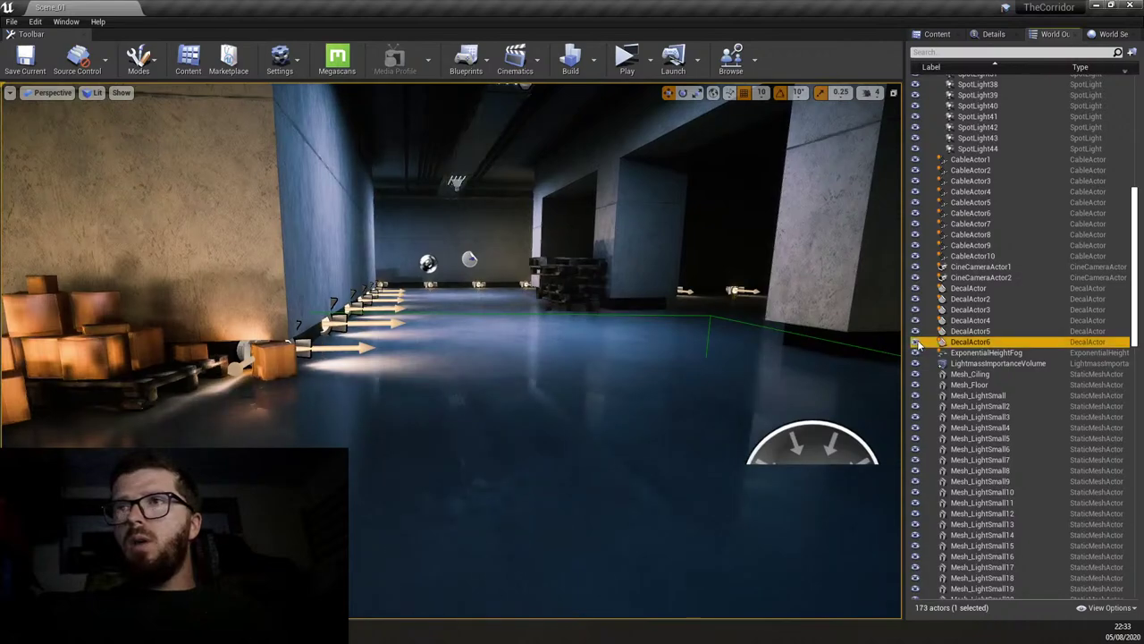
Switch to game view without editor icons and look down the corridor.
left_click_drag(450, 396, 449, 396)
key("g")
right_click_drag(592, 326, 593, 326)
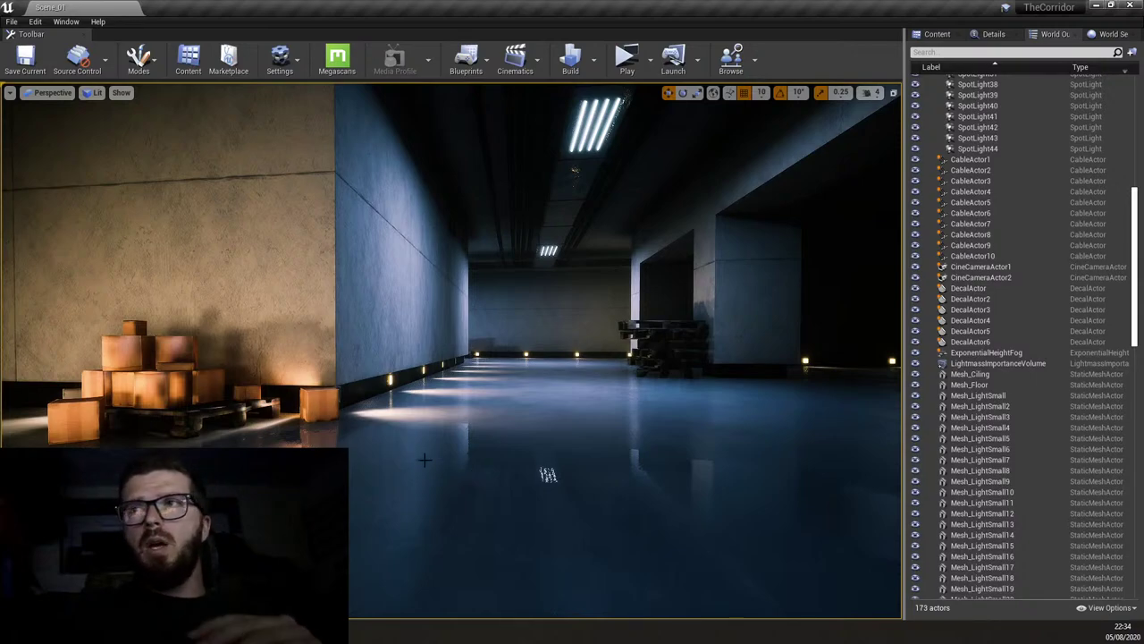
Fly around the crate corner to face straight down the lit corridor, restoring editor icons.
right_click_drag(536, 358, 626, 357)
right_click_drag(572, 465, 508, 465)
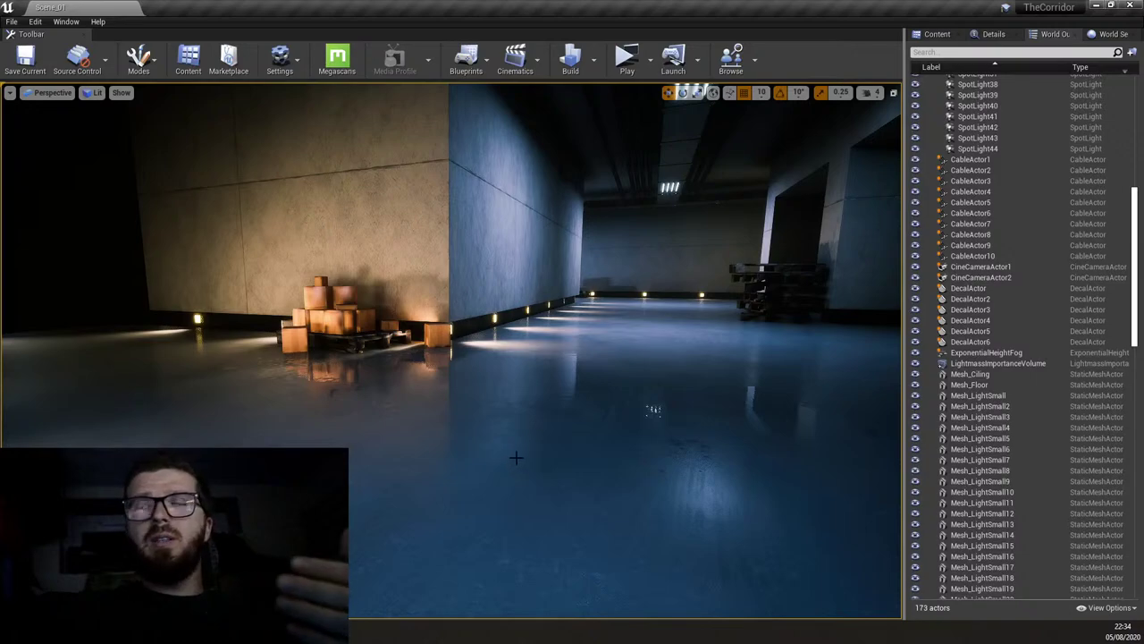
right_click_drag(510, 465, 521, 465)
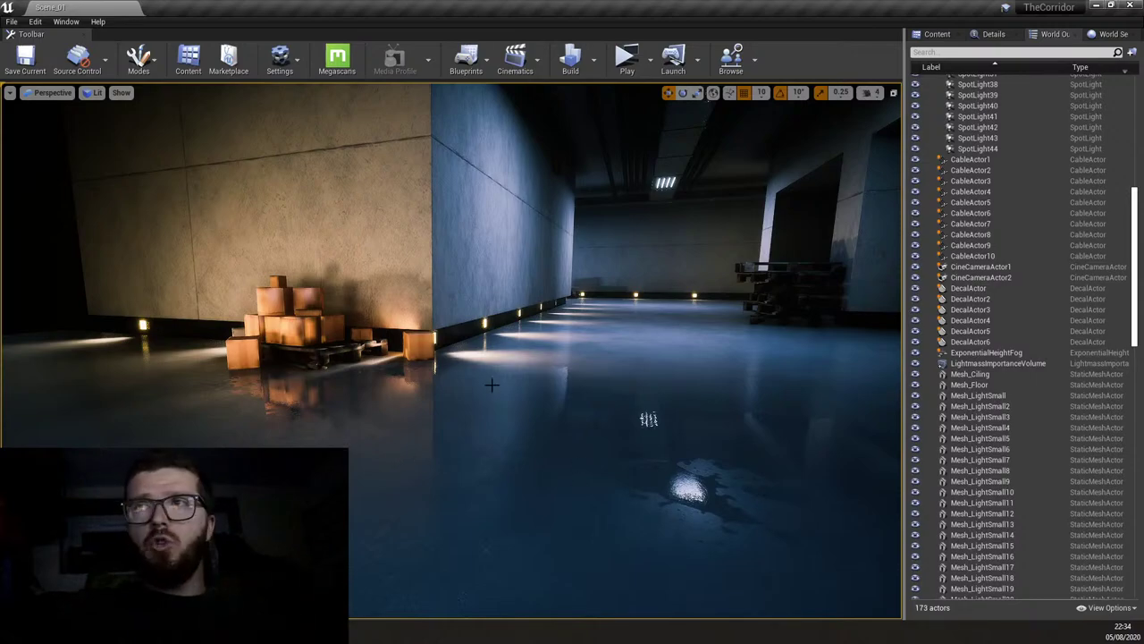
mouse_move(531, 458)
right_mouse_down()
mouse_move(550, 454)
mouse_move(530, 458)
right_mouse_up()
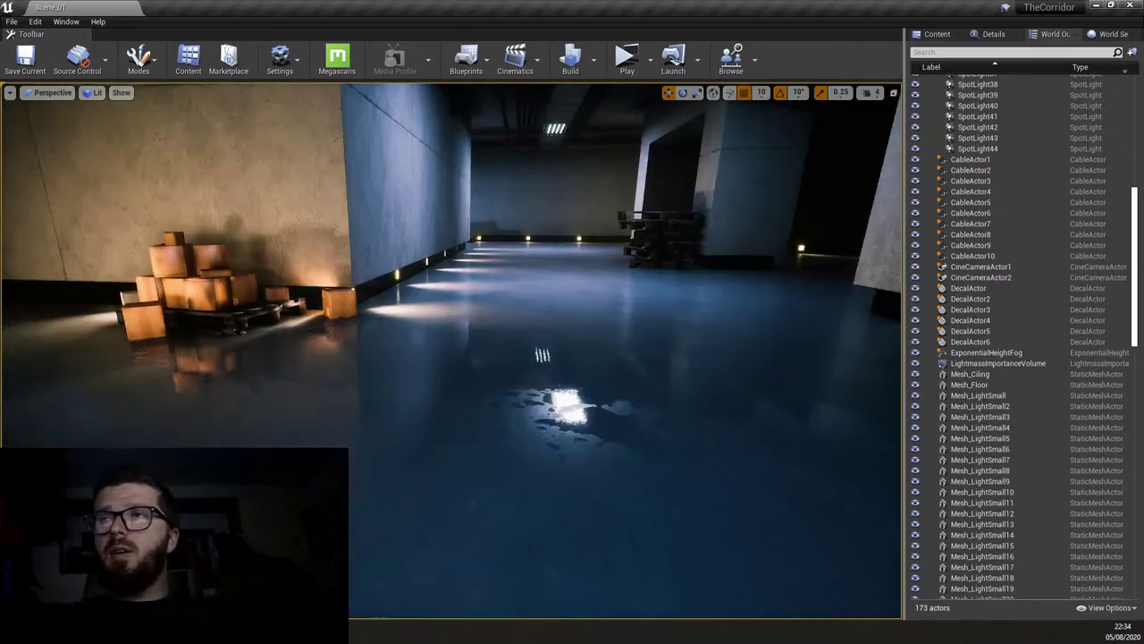
mouse_move(543, 433)
right_mouse_down()
mouse_move(572, 437)
mouse_move(533, 436)
mouse_move(550, 435)
mouse_move(509, 577)
mouse_move(532, 440)
right_mouse_up()
key("g")
key("g")
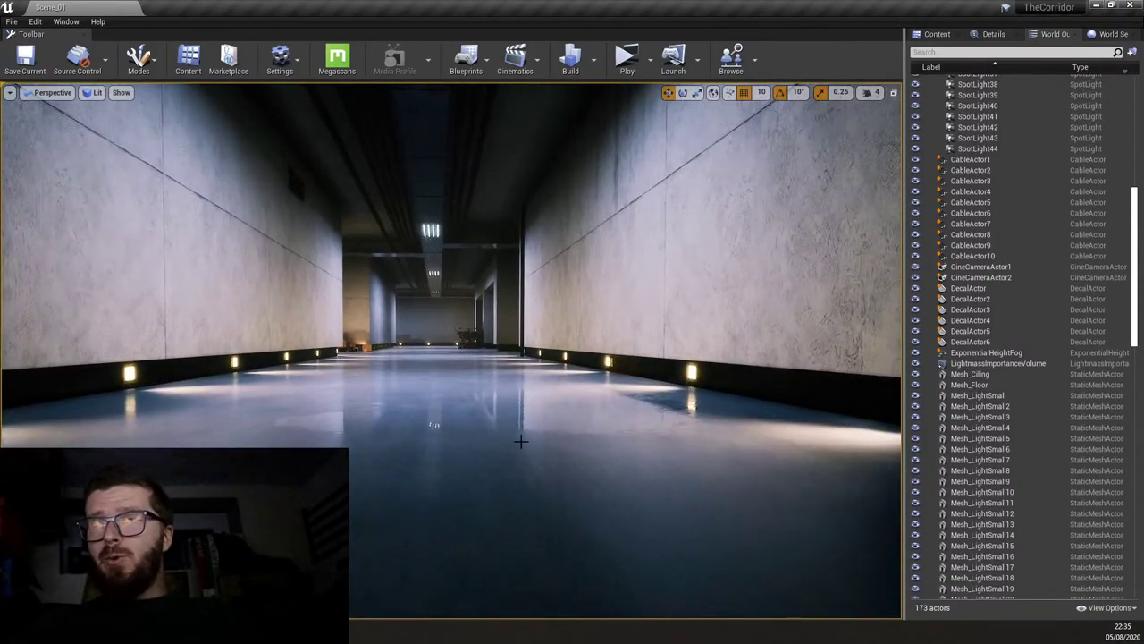
Select the DecalActor floor decal, drop the view lower, and preview in game view.
key("g")
left_click(519, 440)
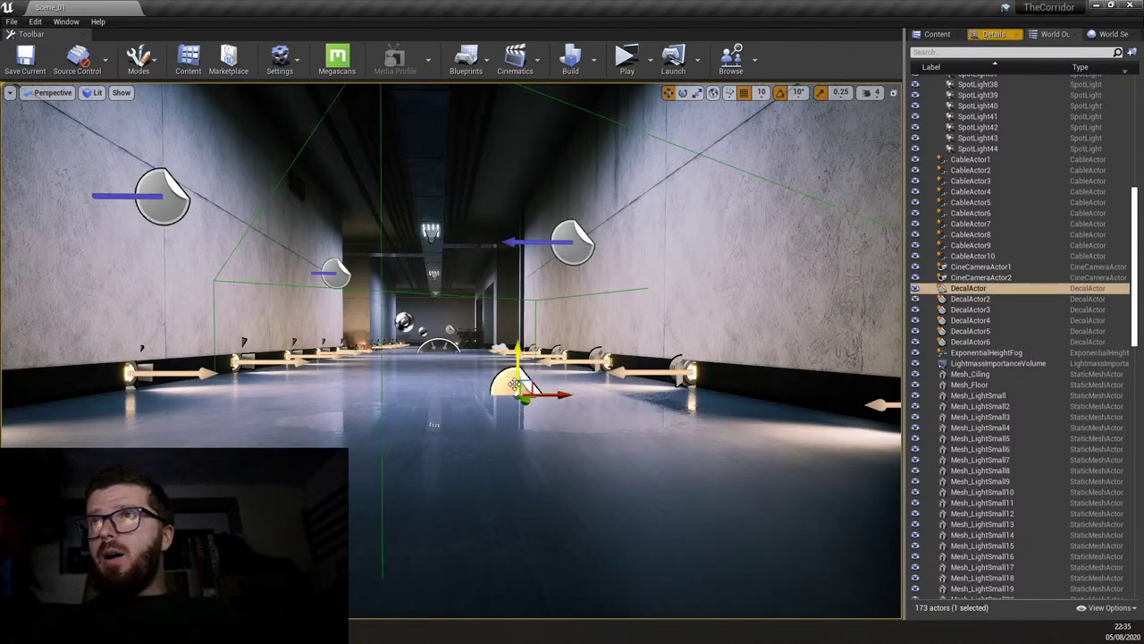
right_click_drag(559, 452, 559, 451)
right_click_drag(631, 396, 642, 446)
key("Escape")
key("g")
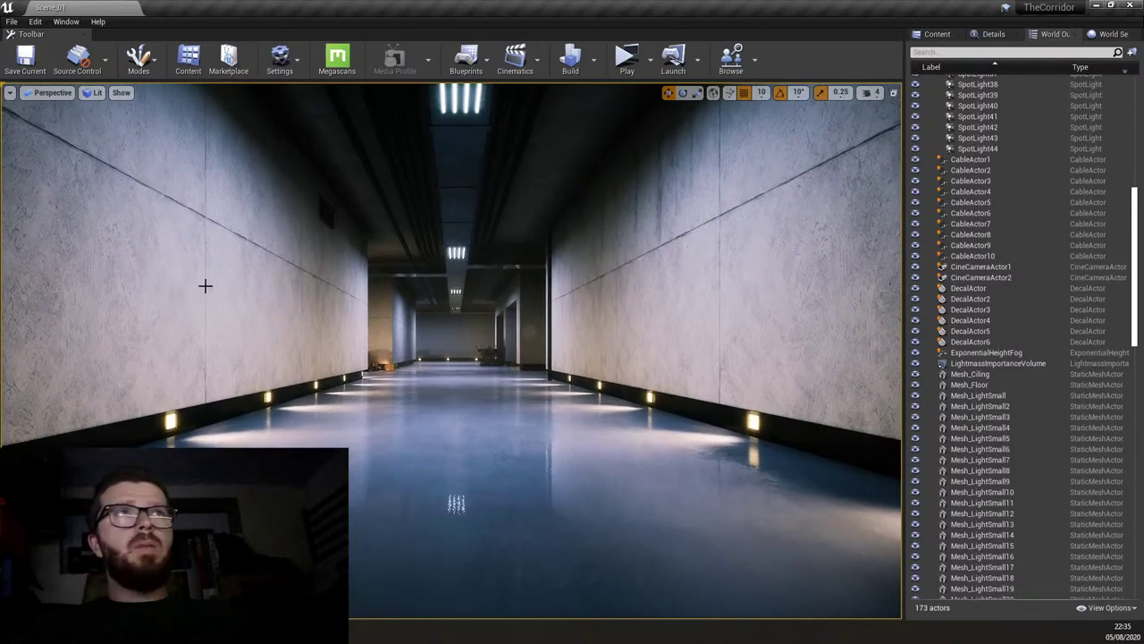
Reselect the DecalActor decal, then preview the corridor again in game view.
key("g")
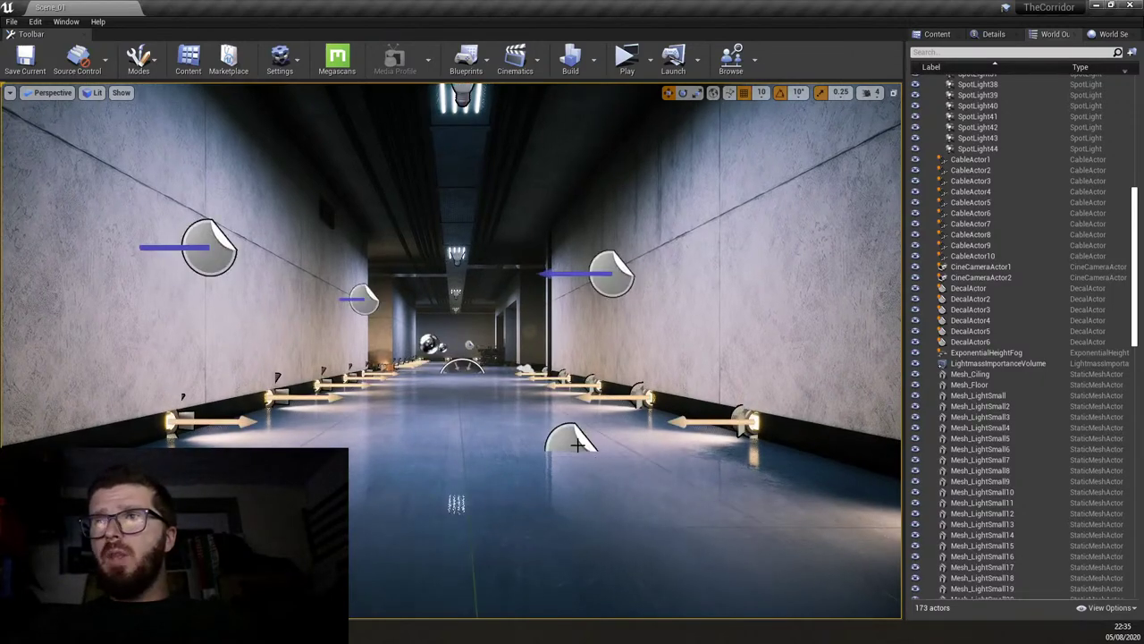
left_click(567, 449)
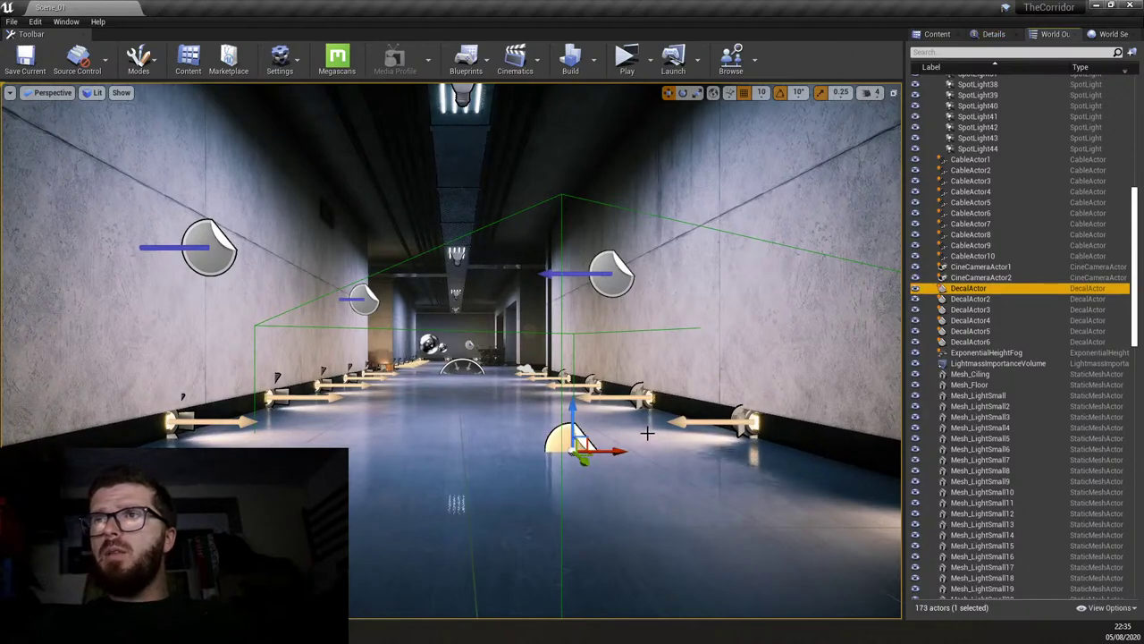
key("Escape")
key("g")
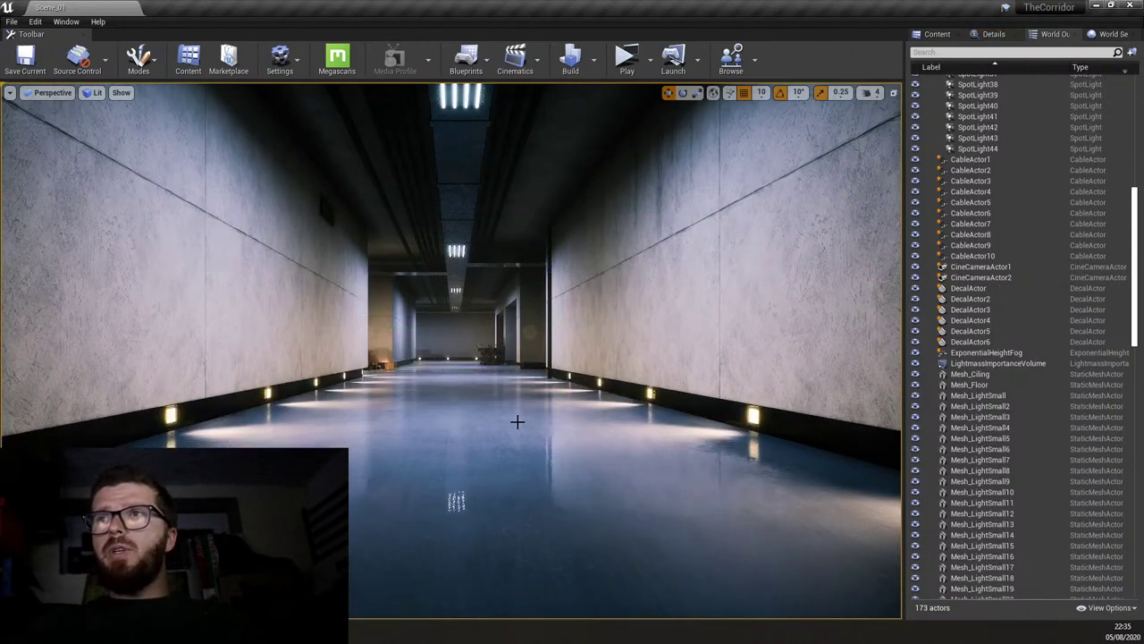
right_click_drag(517, 421, 517, 421)
Hide and restore DecalActor in World Outliner, select the floor, and enter game view.
key("g")
left_click(572, 456)
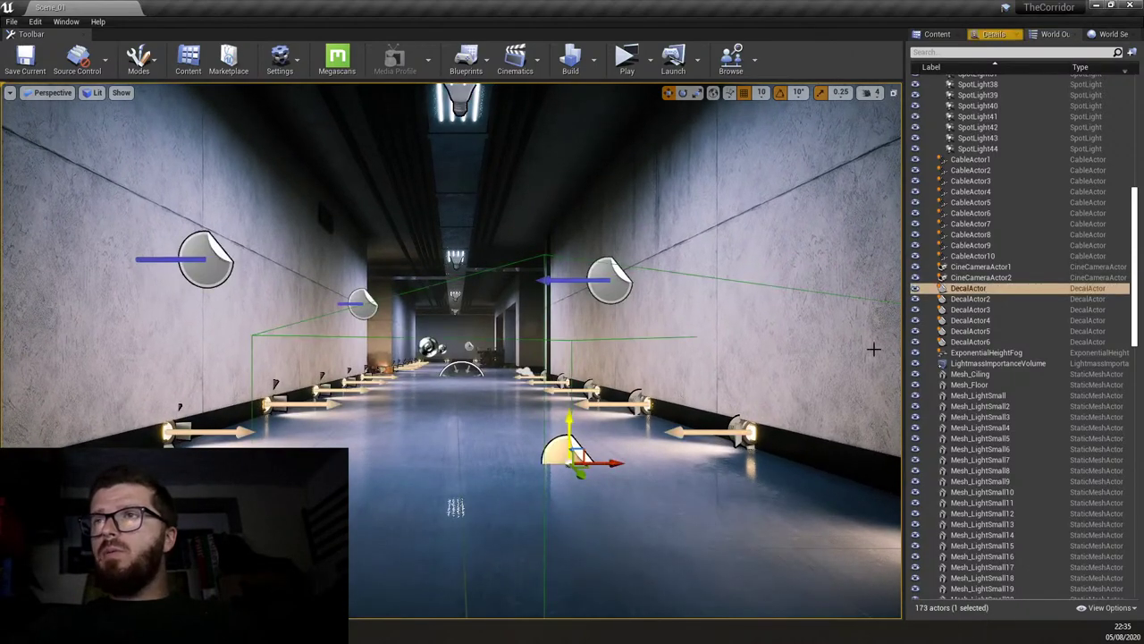
left_click(914, 288)
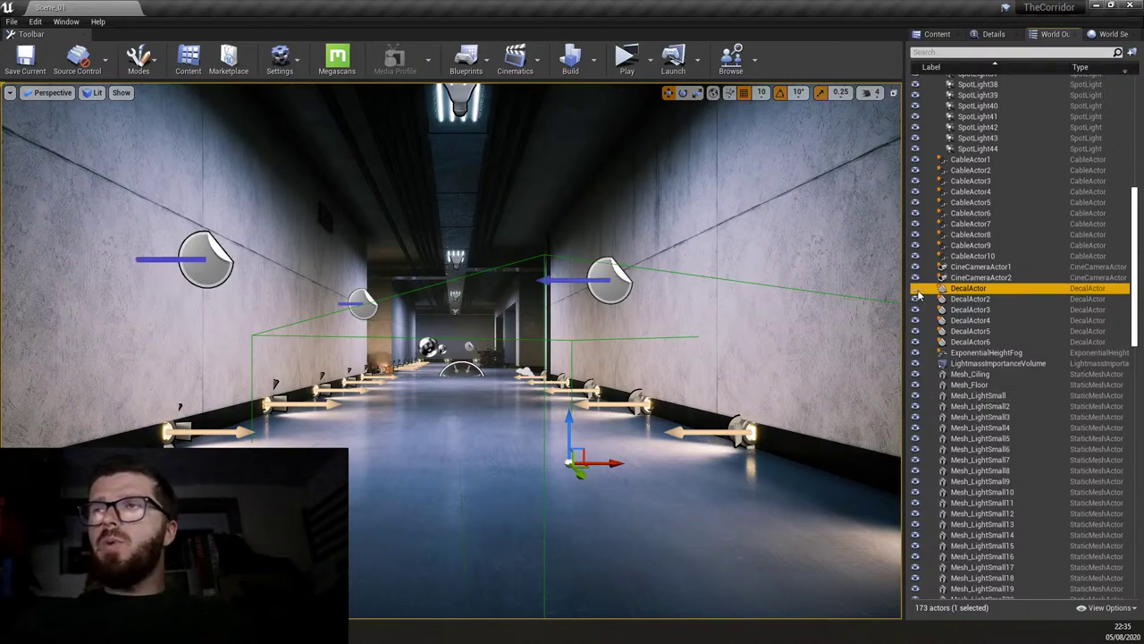
left_click(916, 288)
left_click(503, 490)
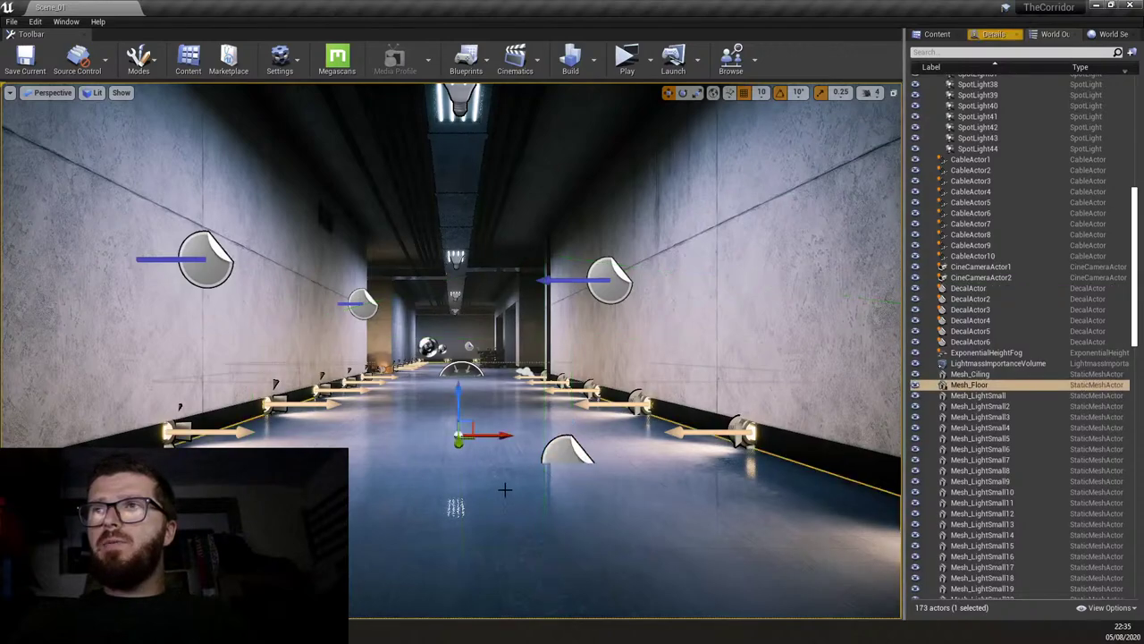
key("g")
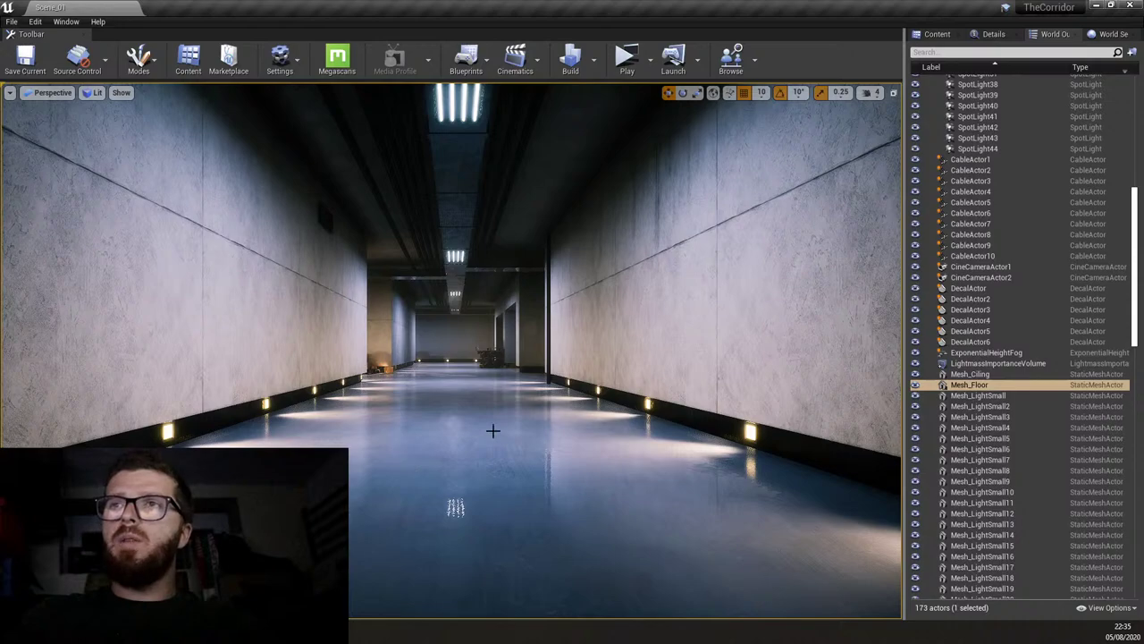
right_click_drag(493, 431, 463, 423)
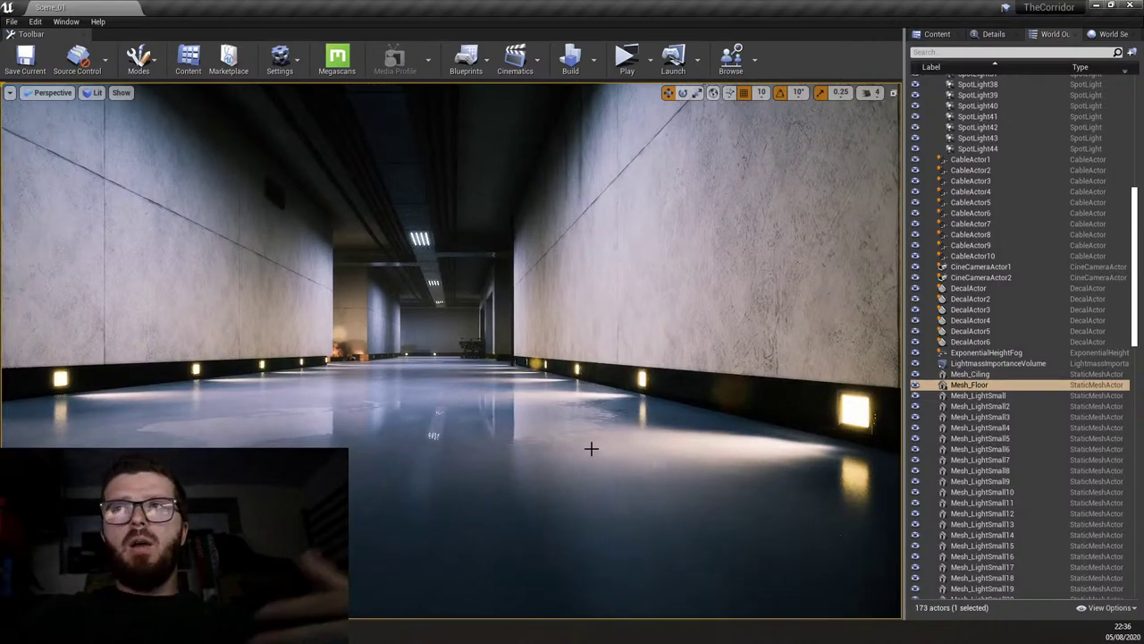
scroll(420, 415, "up", 2)
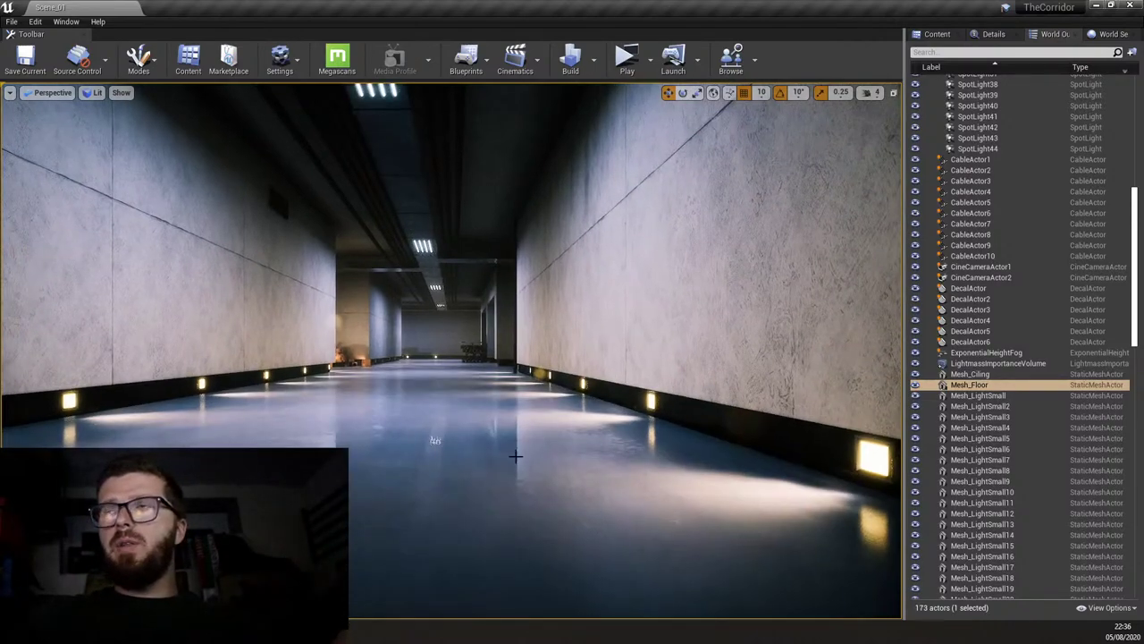
right_click_drag(549, 478, 679, 472)
right_click_drag(506, 356, 614, 360)
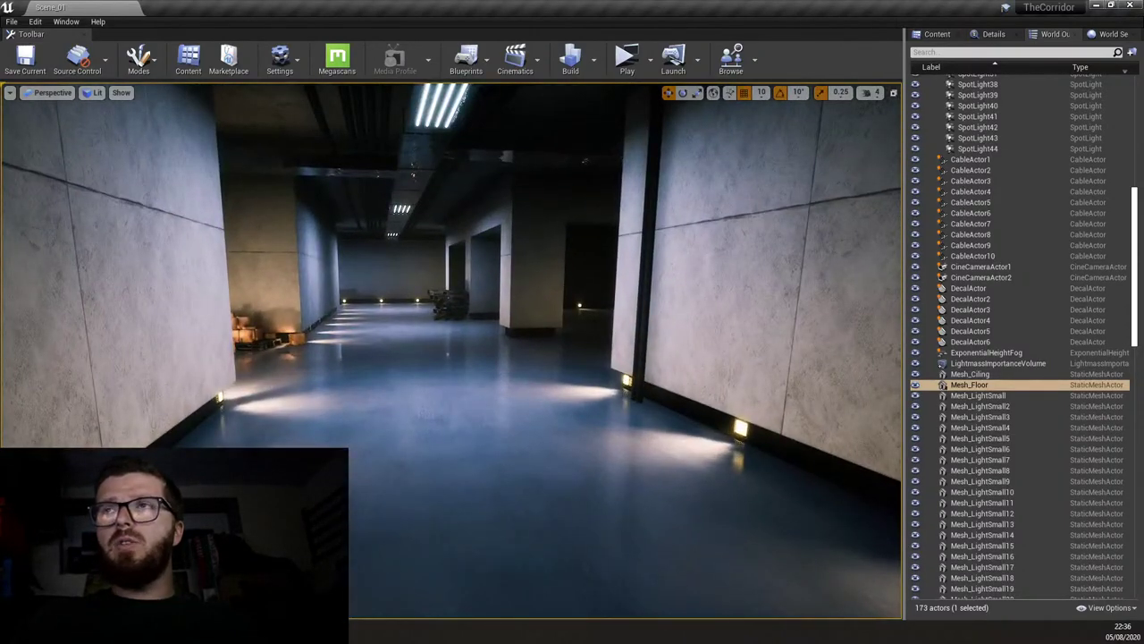
right_click_drag(429, 412, 380, 401)
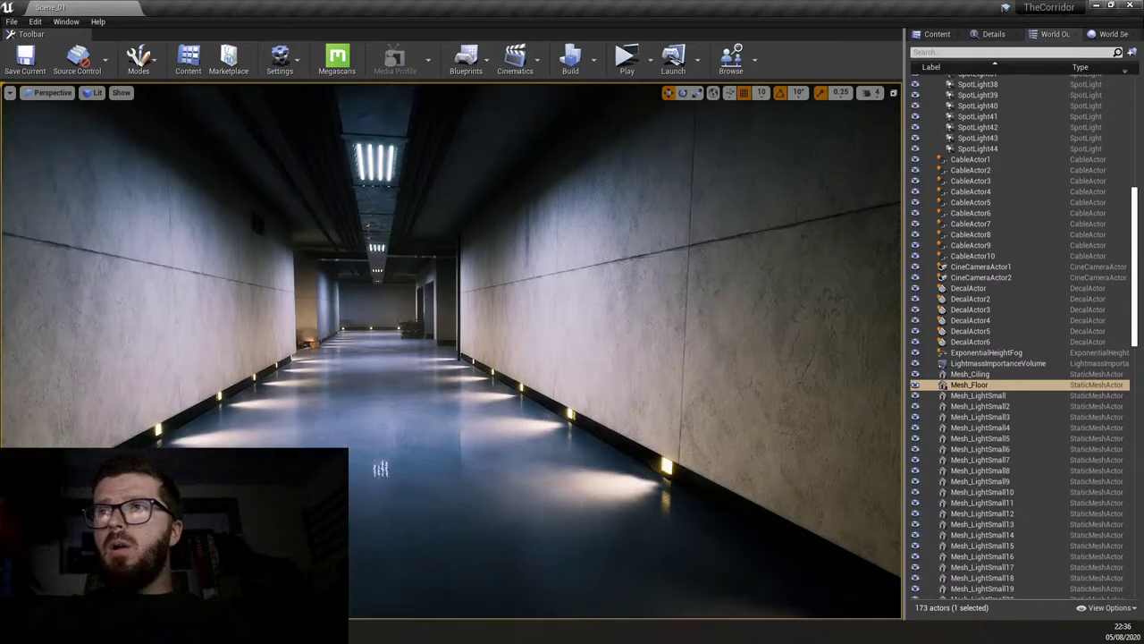
right_click_drag(552, 461, 542, 504)
key("g")
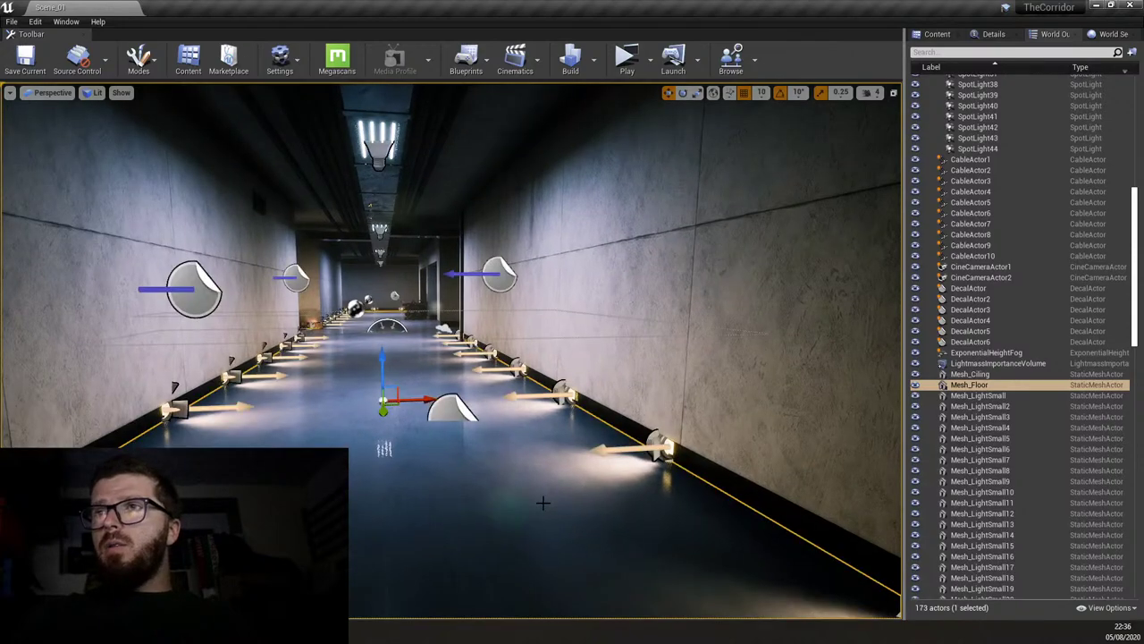
key("Escape")
right_click_drag(447, 358, 501, 340)
key("g")
mouse_move(250, 367)
right_mouse_down()
mouse_move(286, 362)
mouse_move(250, 367)
right_mouse_up()
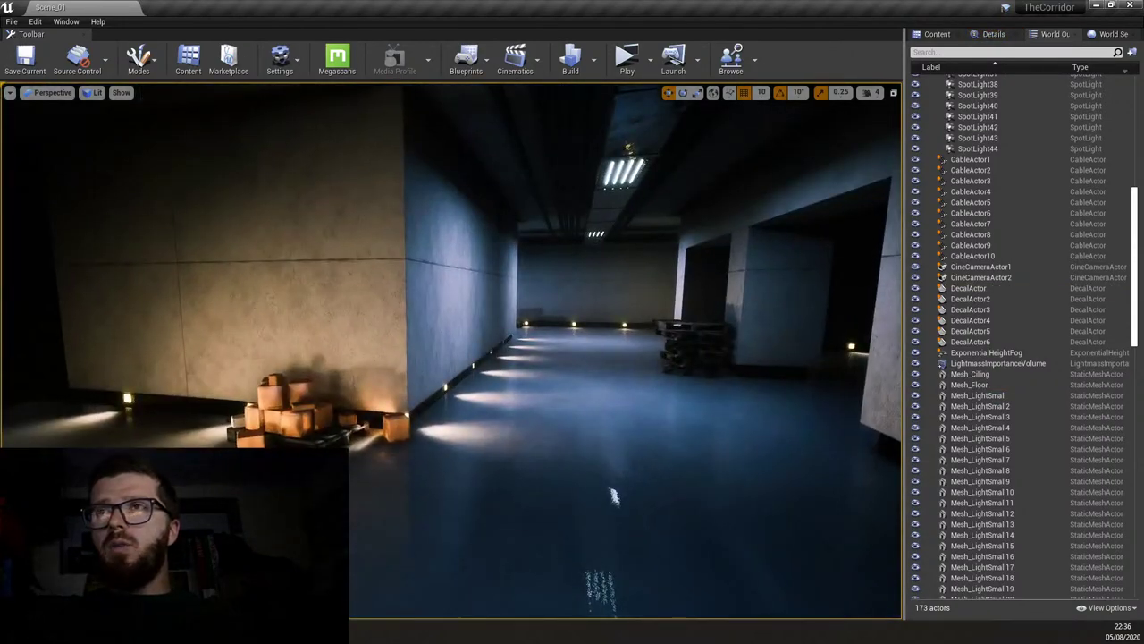
right_click_drag(614, 496, 662, 490)
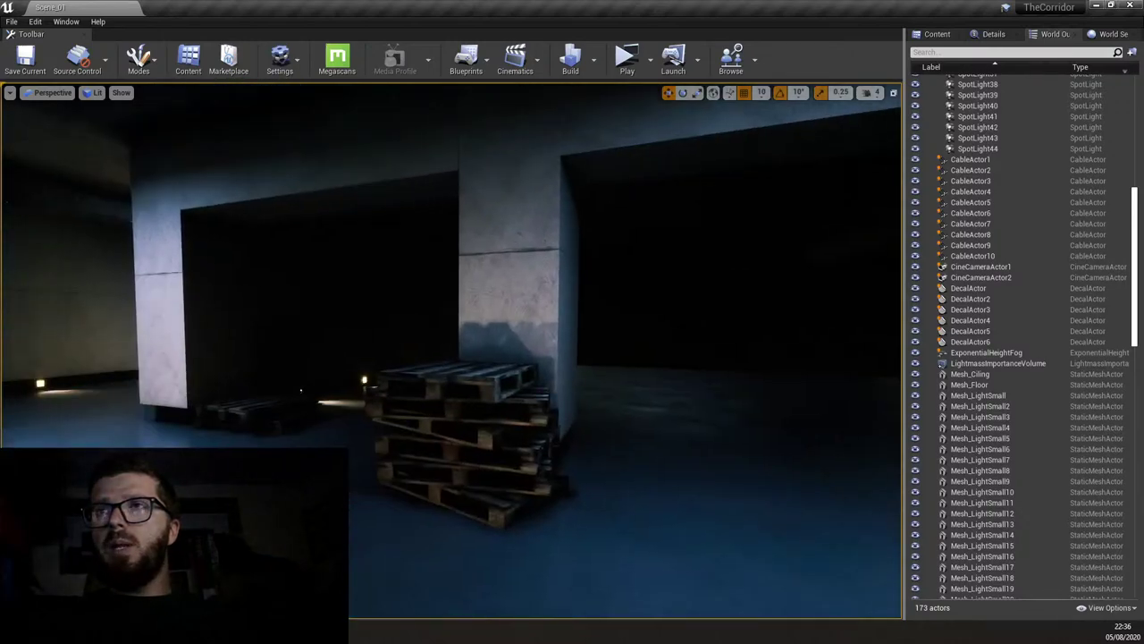
mouse_move(462, 434)
right_mouse_down()
mouse_move(429, 436)
mouse_move(462, 435)
right_mouse_up()
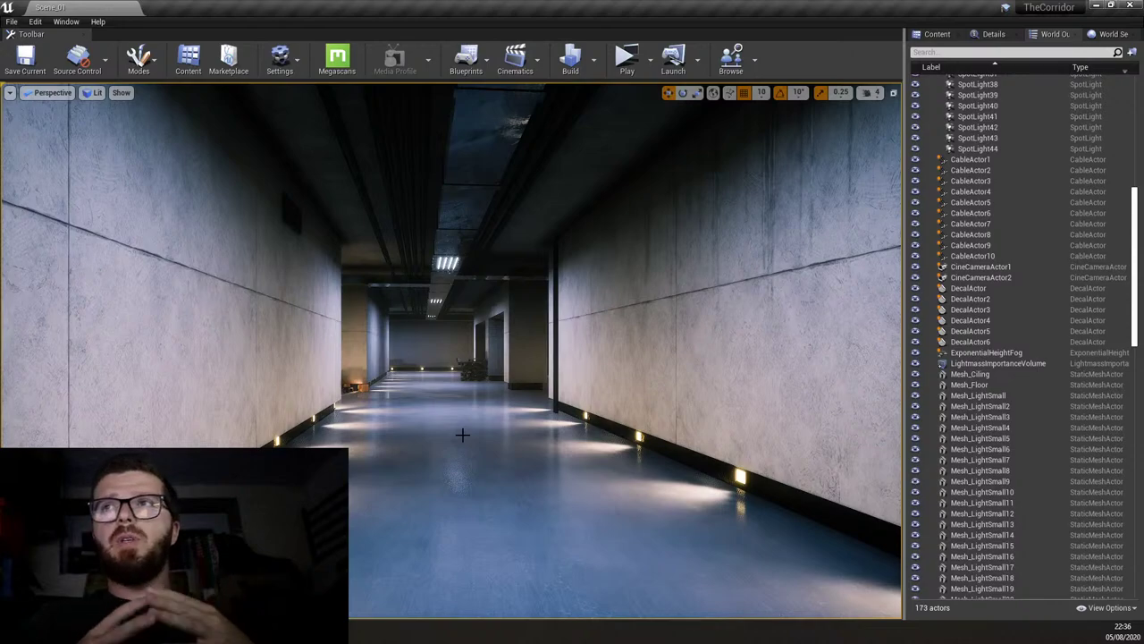
right_click_drag(462, 434, 569, 490)
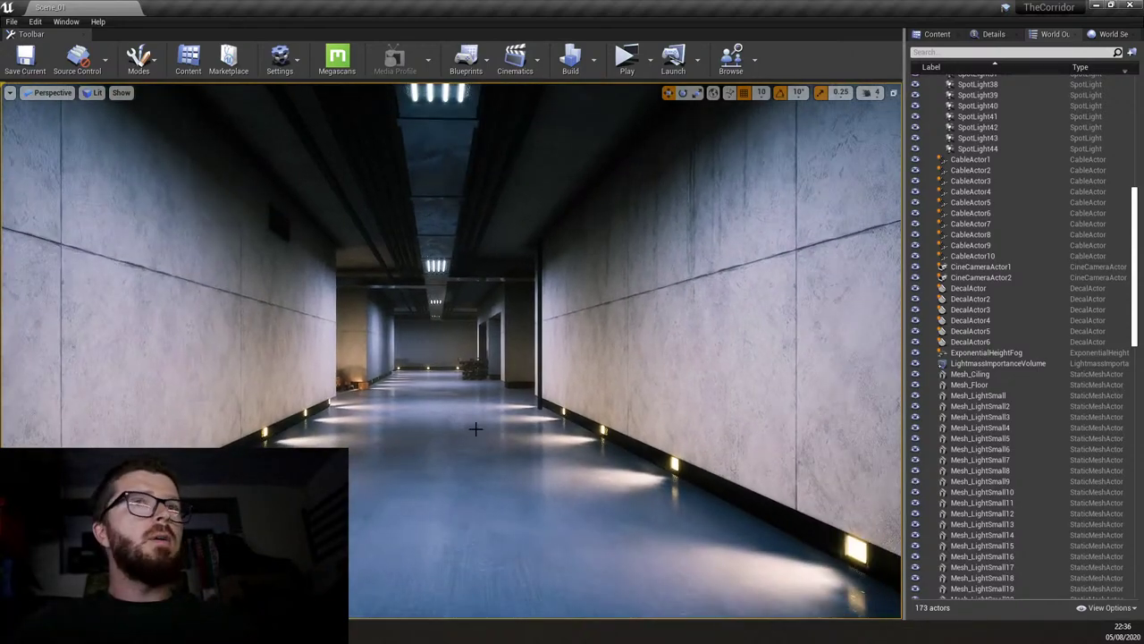
right_click_drag(479, 430, 492, 429)
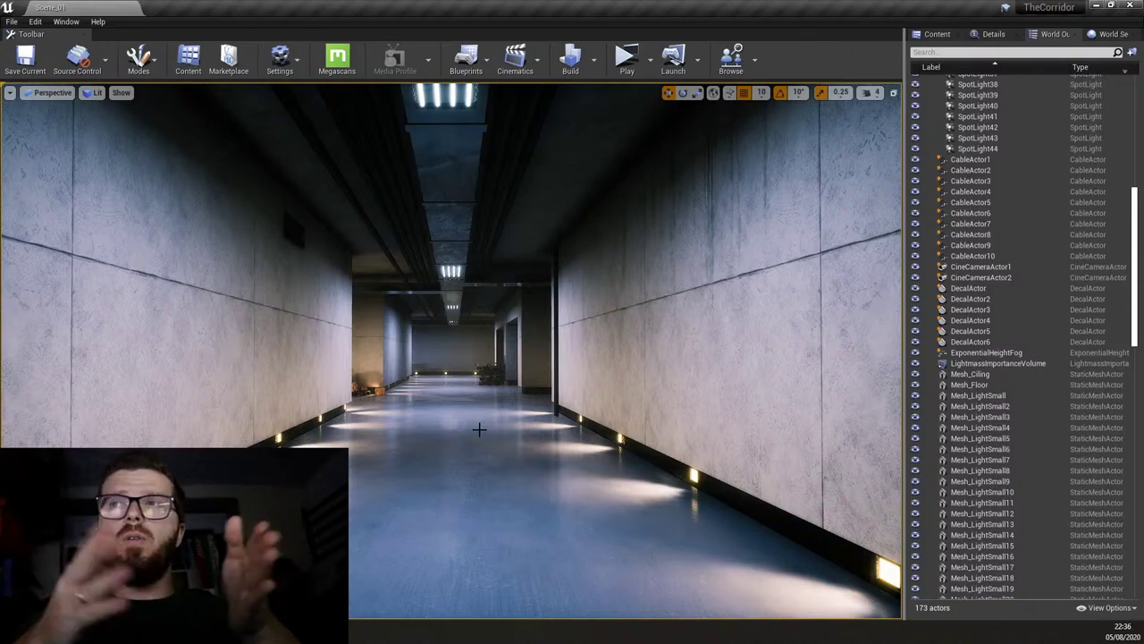
key("w")
right_click_drag(479, 430, 648, 384)
mouse_move(544, 429)
right_mouse_down()
mouse_move(540, 415)
mouse_move(542, 429)
right_mouse_up()
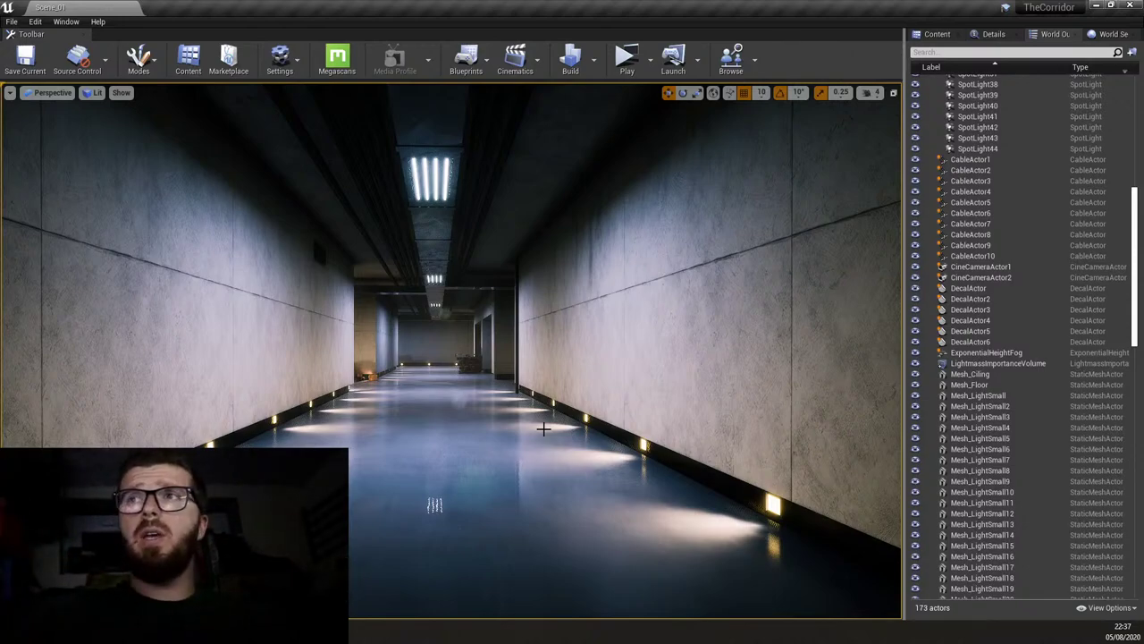
mouse_move(304, 351)
right_mouse_down()
mouse_move(268, 354)
mouse_move(304, 352)
right_mouse_up()
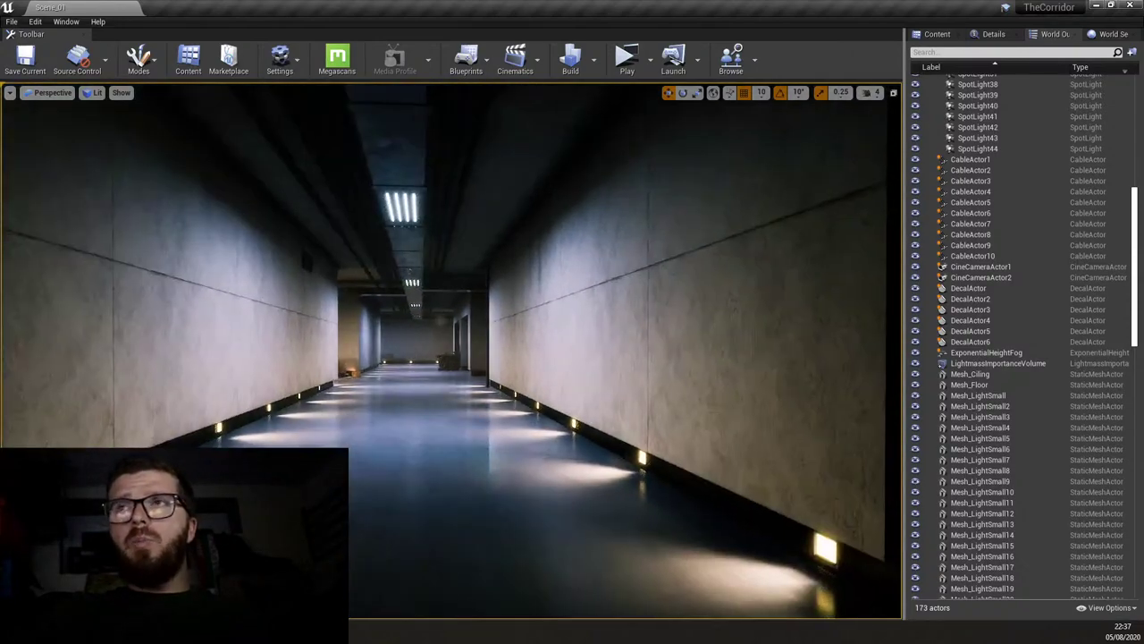
right_click_drag(496, 441, 496, 441)
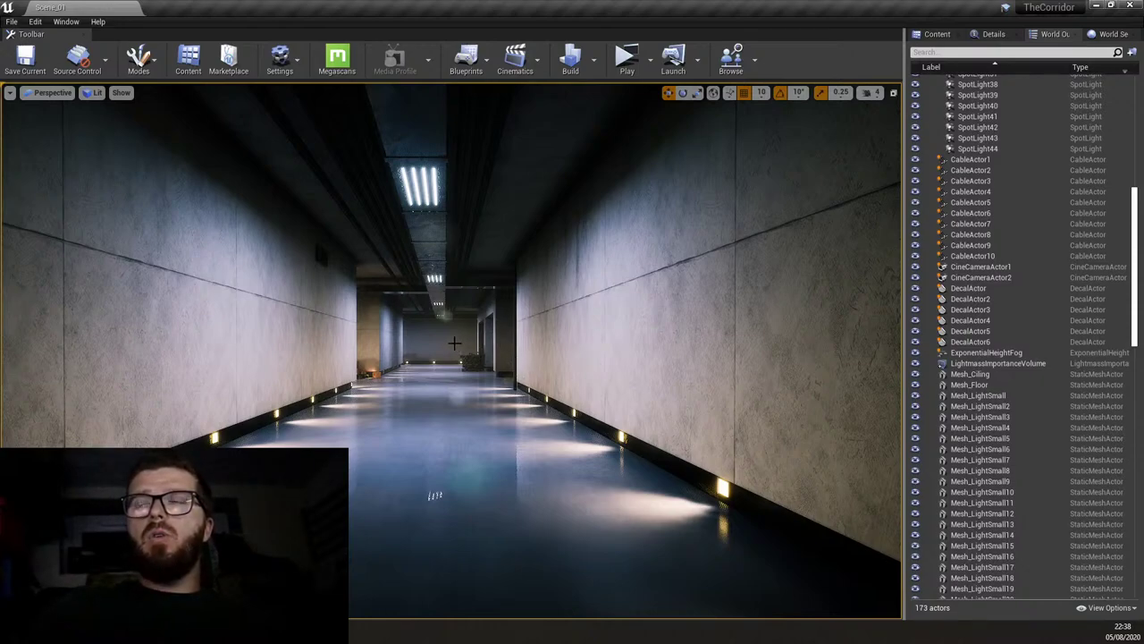
right_click_drag(490, 371, 432, 186)
right_click_drag(461, 377, 355, 284)
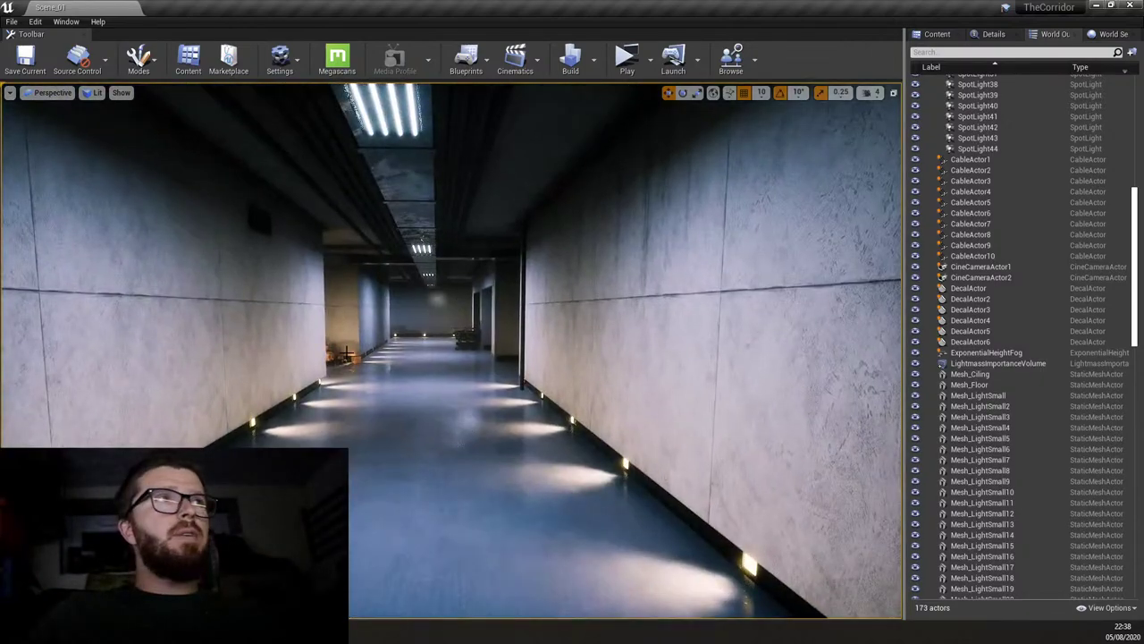
right_click_drag(570, 340, 585, 363)
key("g")
key("g")
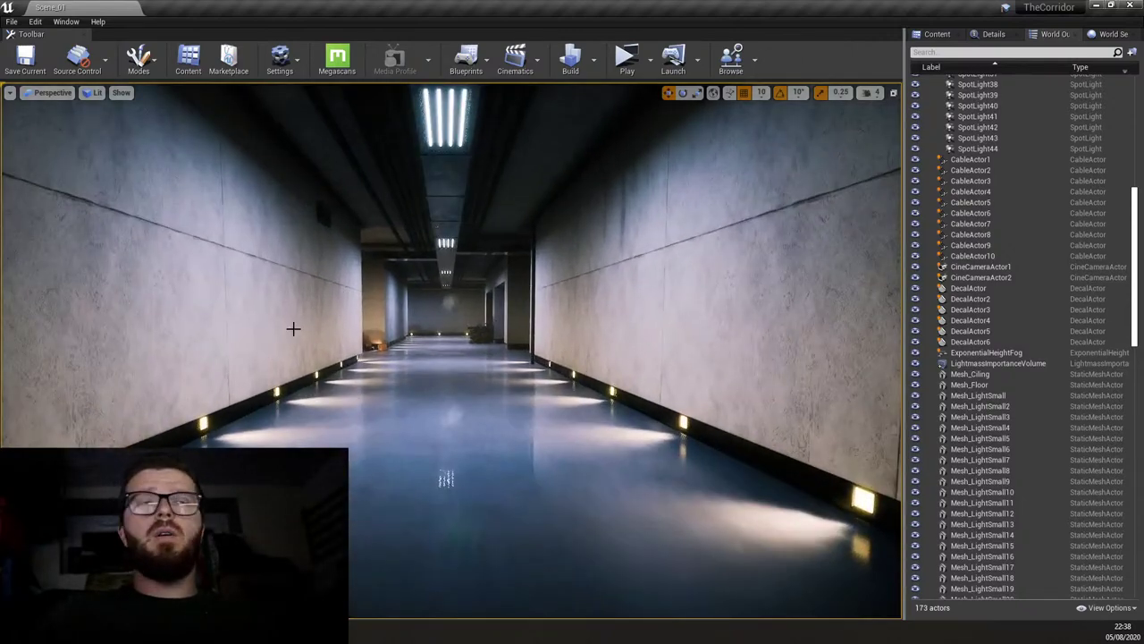
scroll(529, 382, "up", 2)
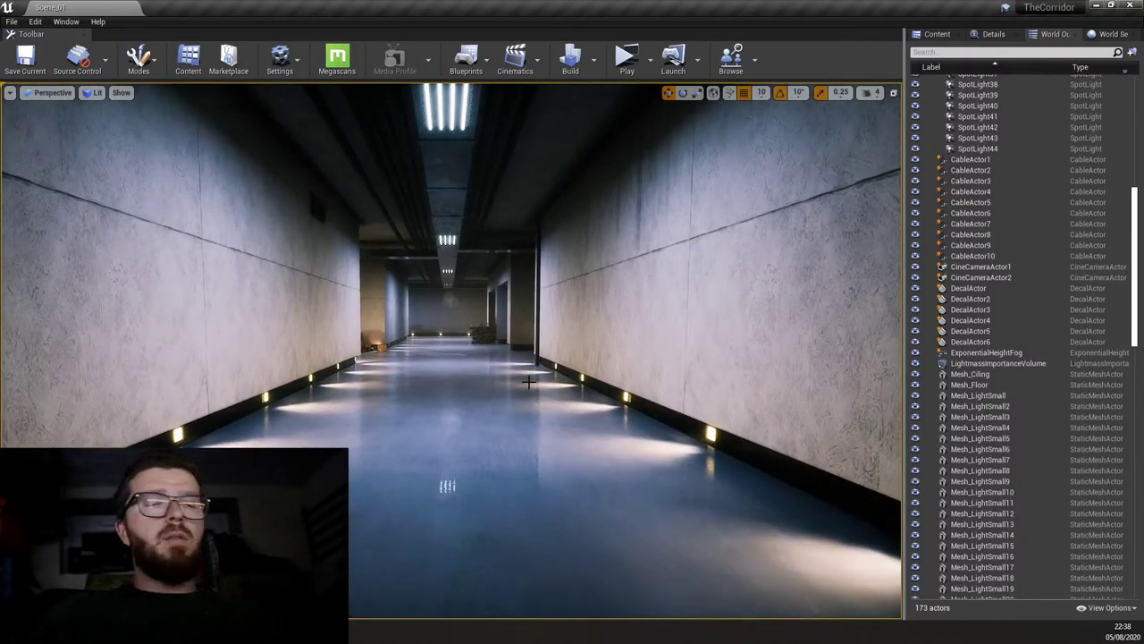
right_click_drag(512, 304, 511, 304)
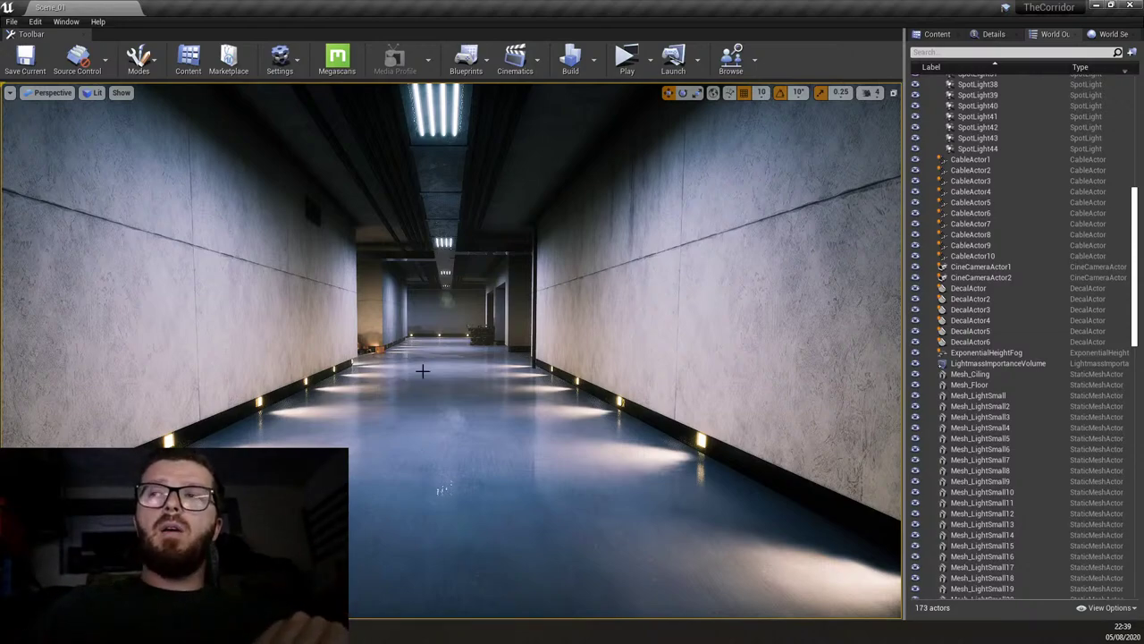
scroll(422, 370, "up", 2)
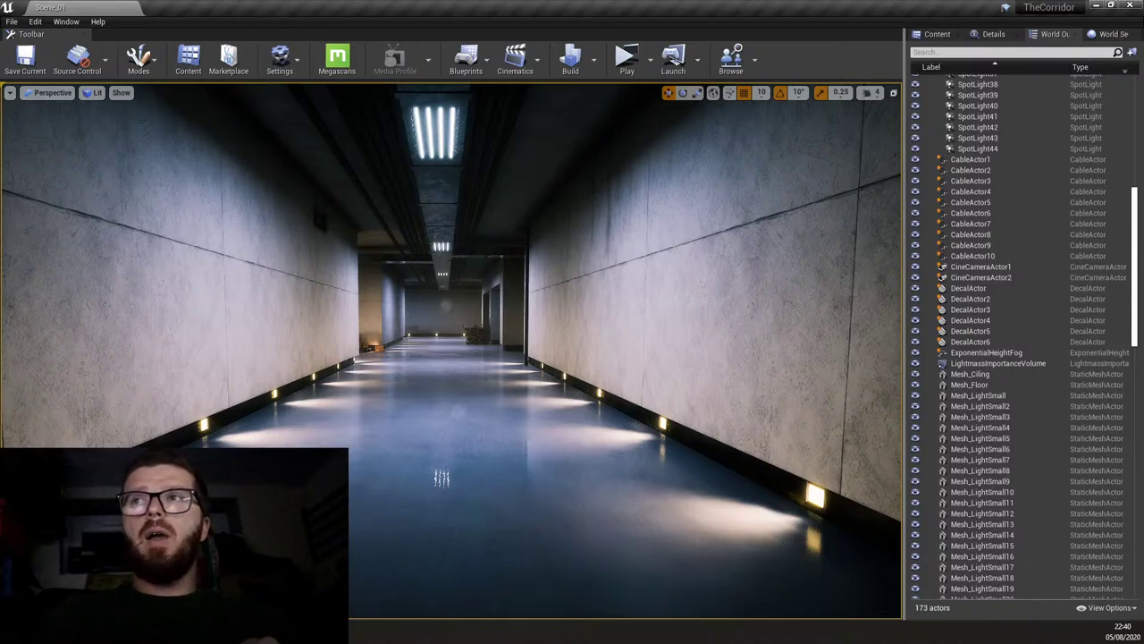
left_click_drag(561, 508, 555, 465)
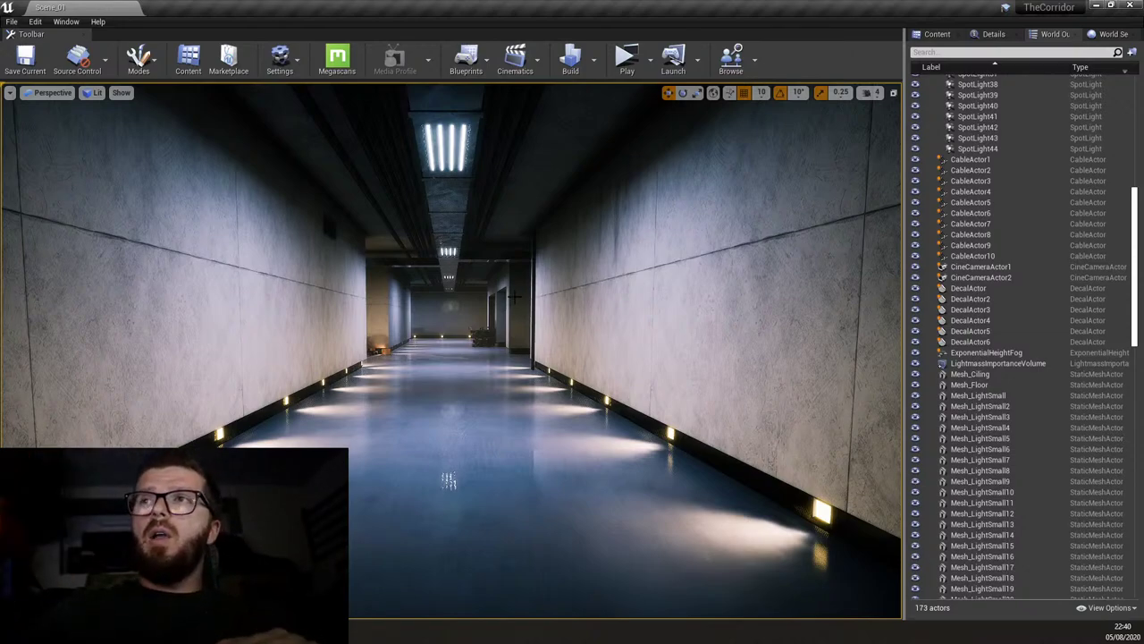
scroll(451, 348, "down", 2)
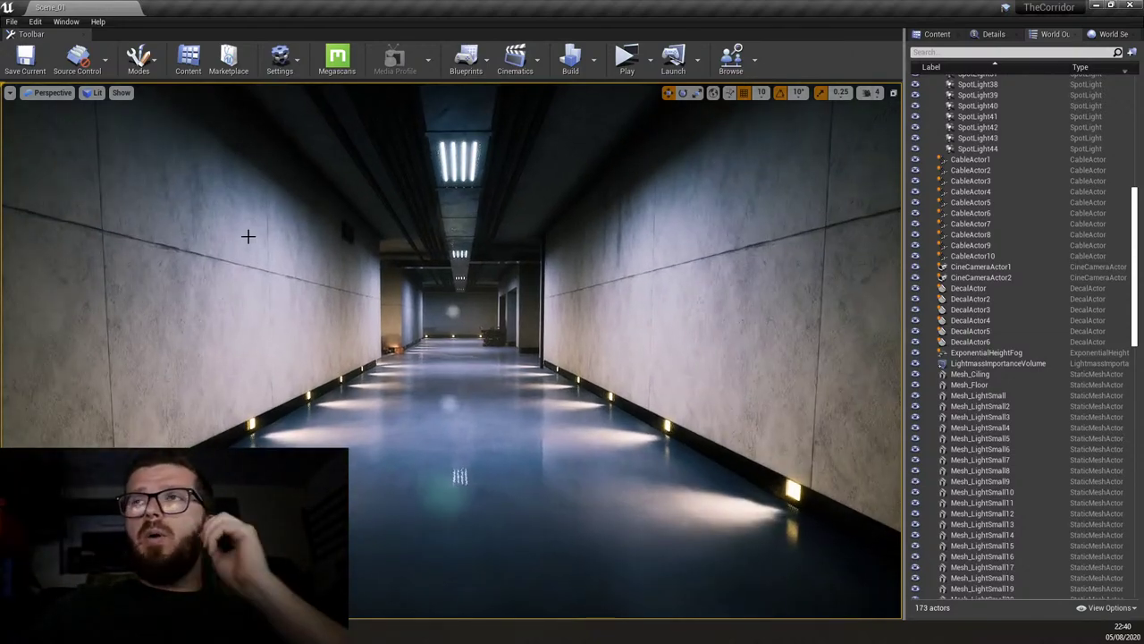
Pilot CineCameraActor2 from the Perspective viewport menu.
left_click(52, 92)
left_click(78, 228)
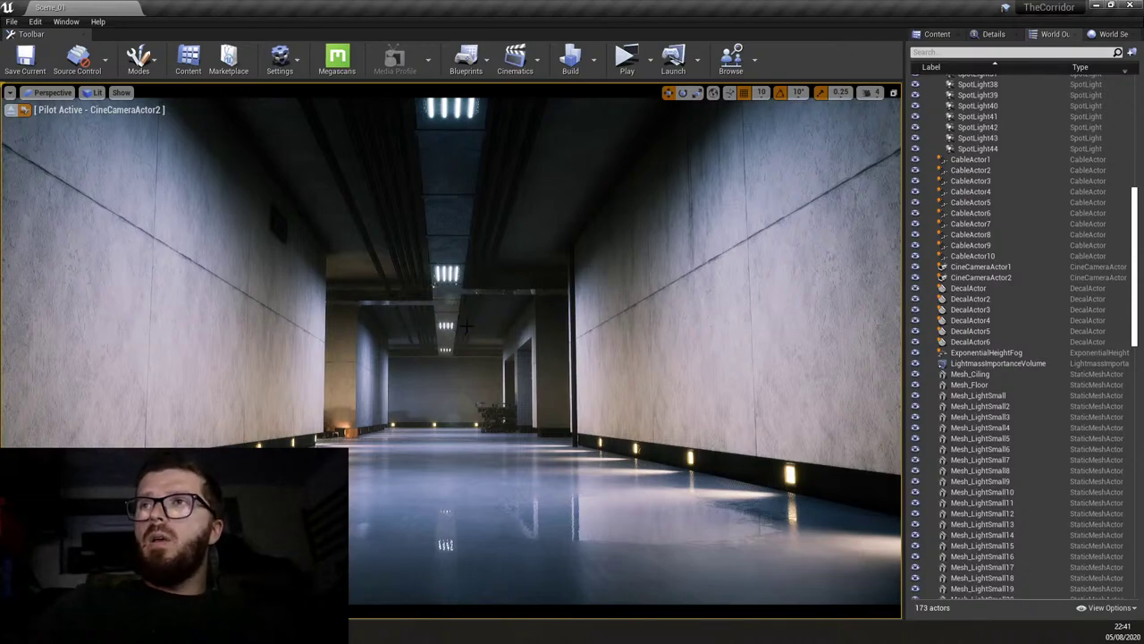
Nudge and rotate the piloted CineCameraActor2 slightly to reframe the corridor shot.
right_click_drag(465, 326, 447, 312)
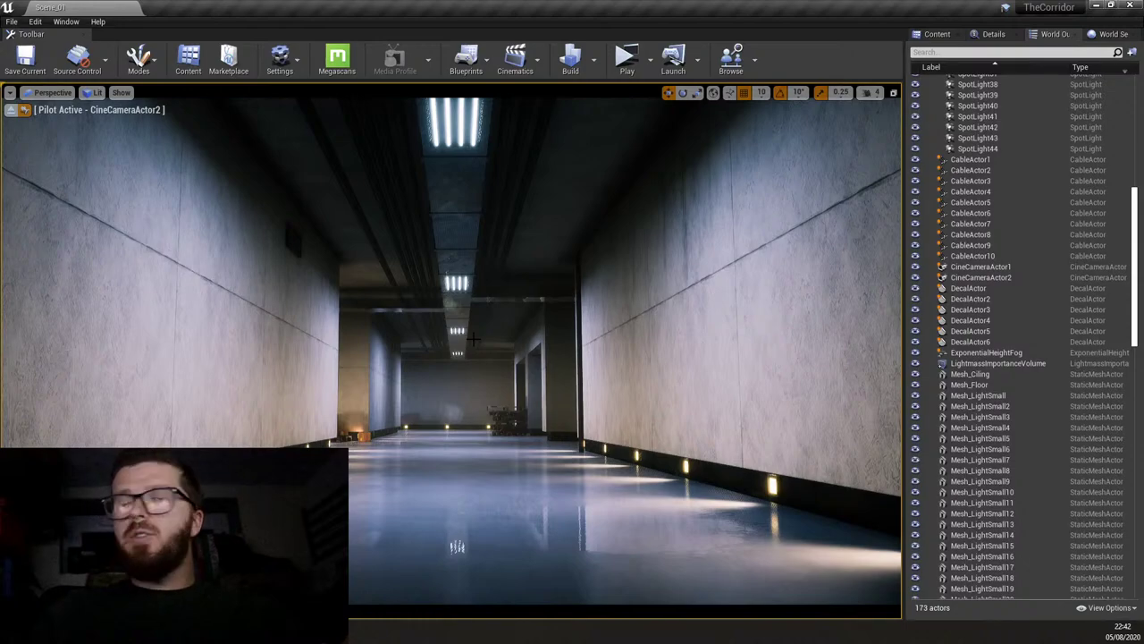
right_click_drag(472, 338, 477, 340)
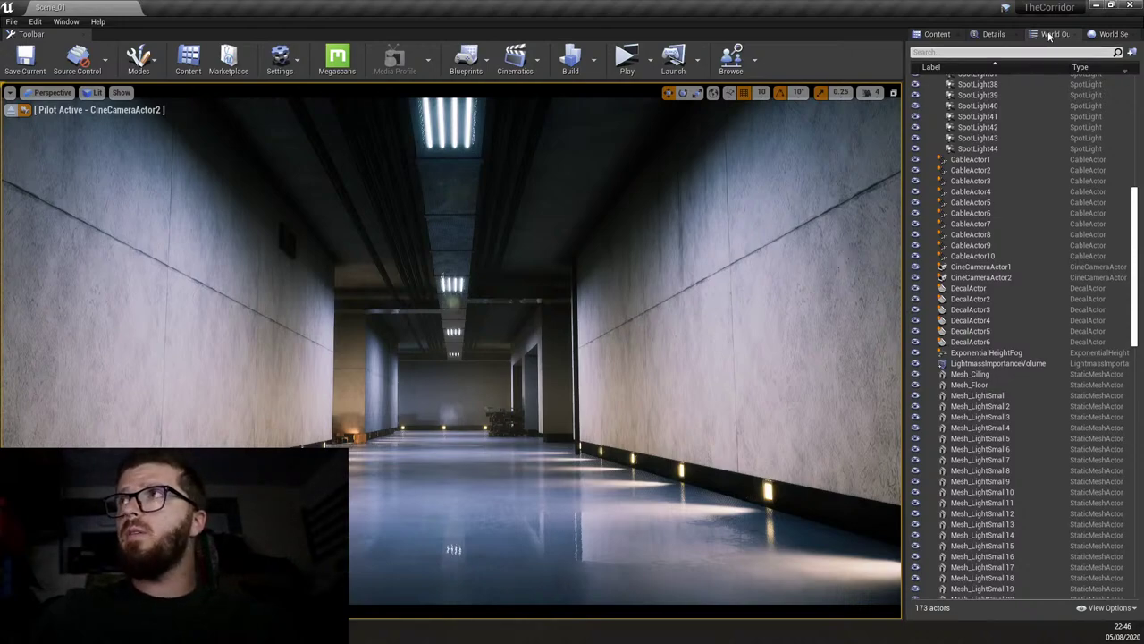
Browse TheCorridor's Scene, Textures, Mesh and Materials folders in the Content Browser.
left_click(934, 34)
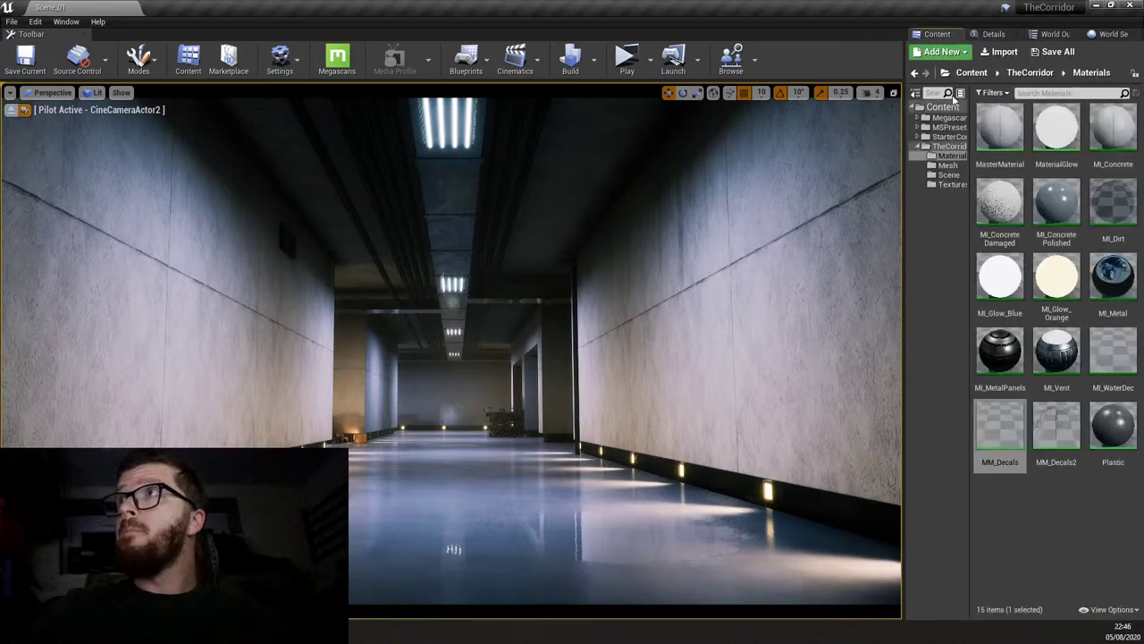
left_click(949, 175)
left_click(952, 184)
left_click(954, 167)
left_click(951, 157)
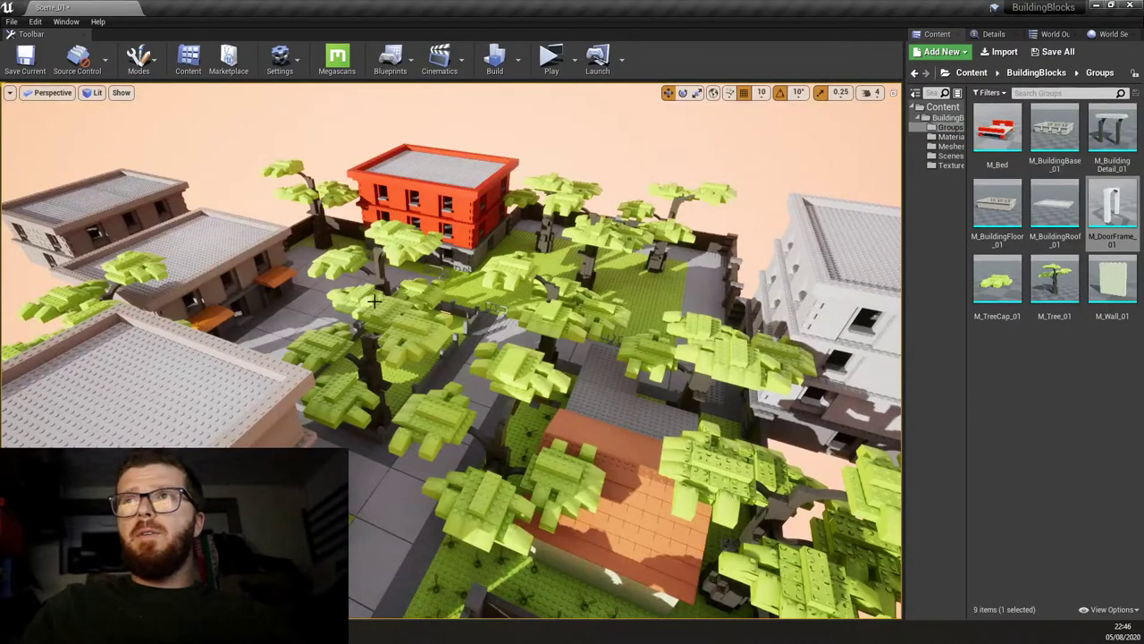
right_click_drag(725, 459, 511, 557)
left_click(322, 577)
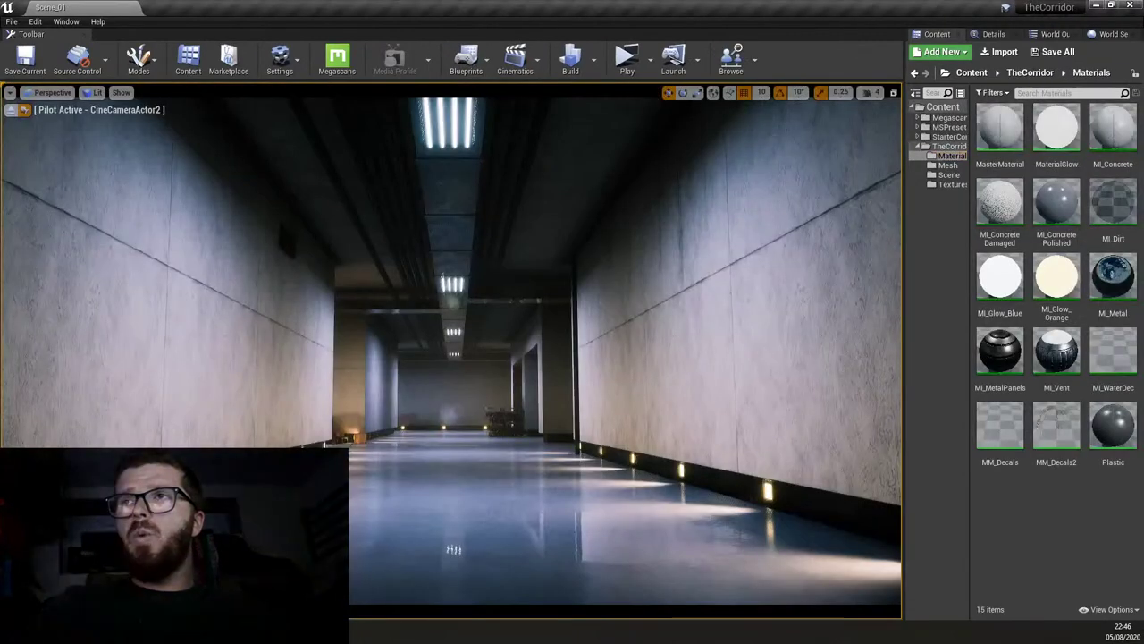
left_click(375, 577)
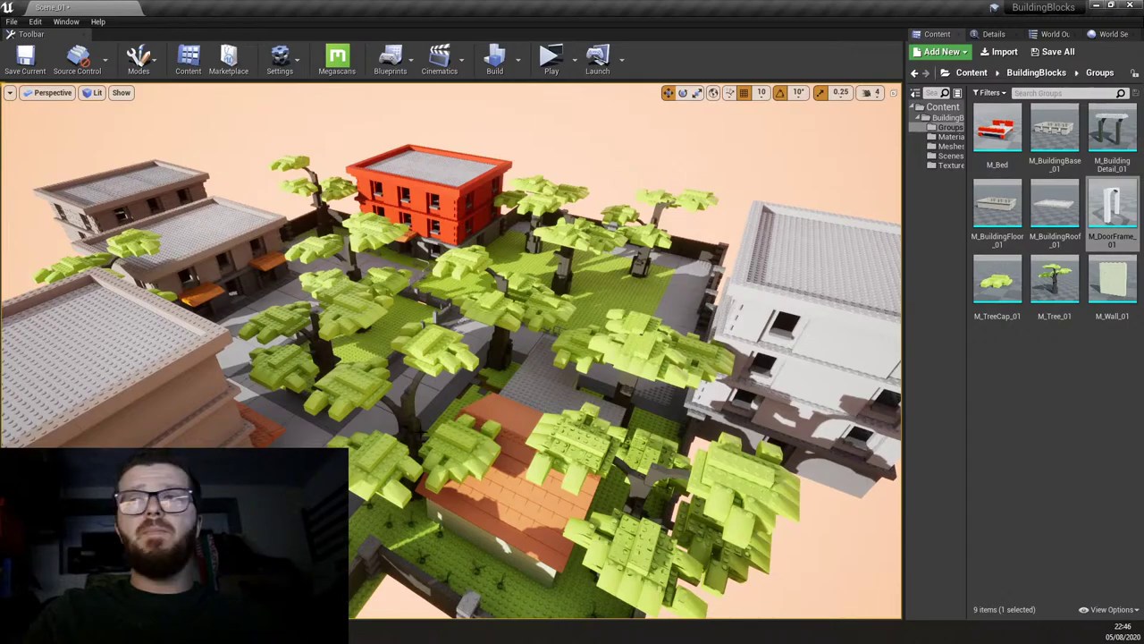
right_click_drag(424, 433, 519, 470)
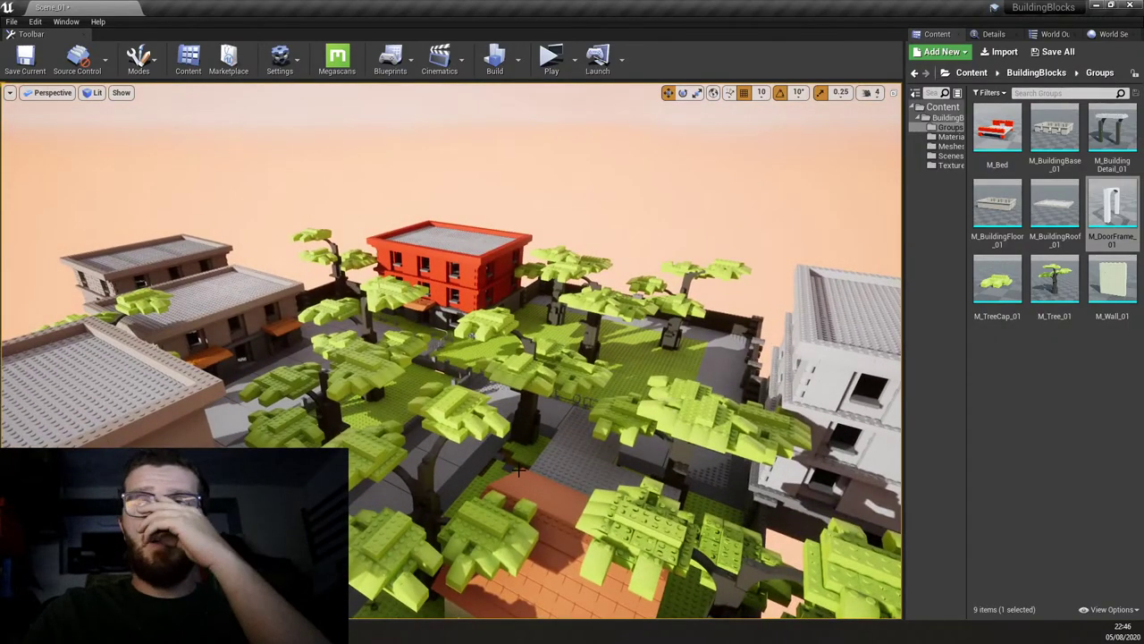
mouse_move(347, 635)
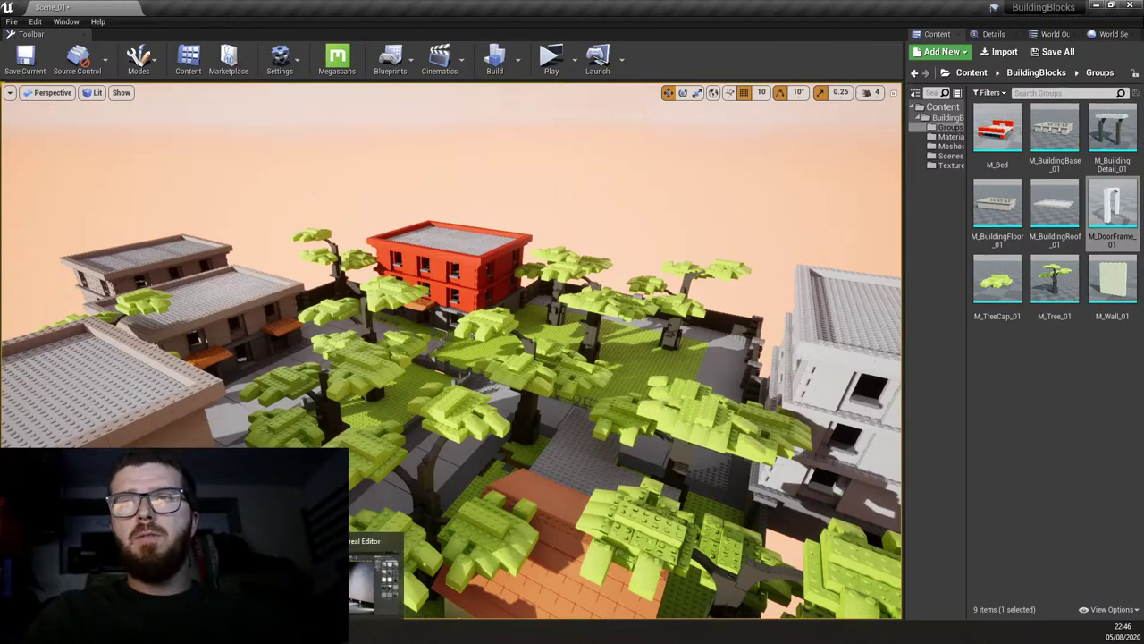
Back in TheCorridor, turn CineCameraActor2's piloted view slightly further down the concrete corridor.
left_click(375, 579)
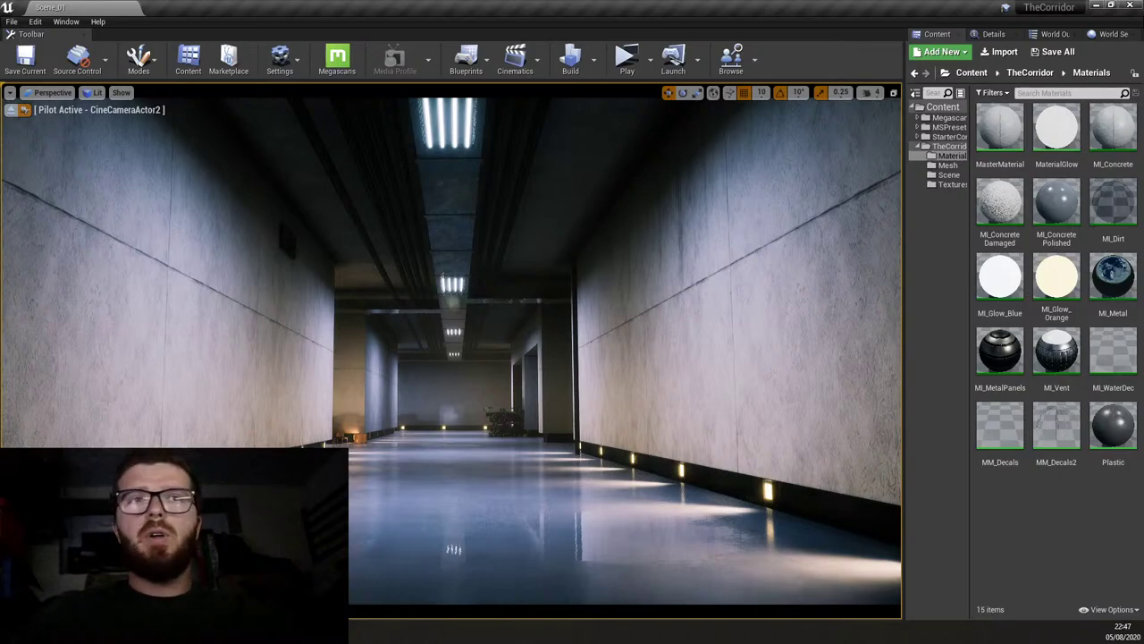
right_click_drag(605, 441, 612, 439)
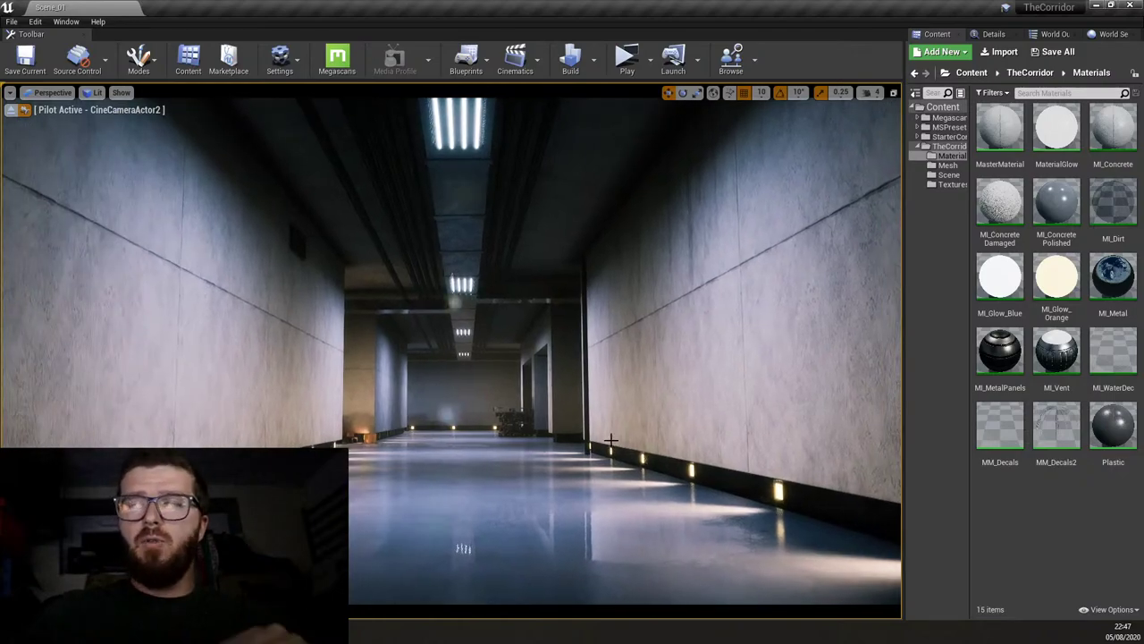
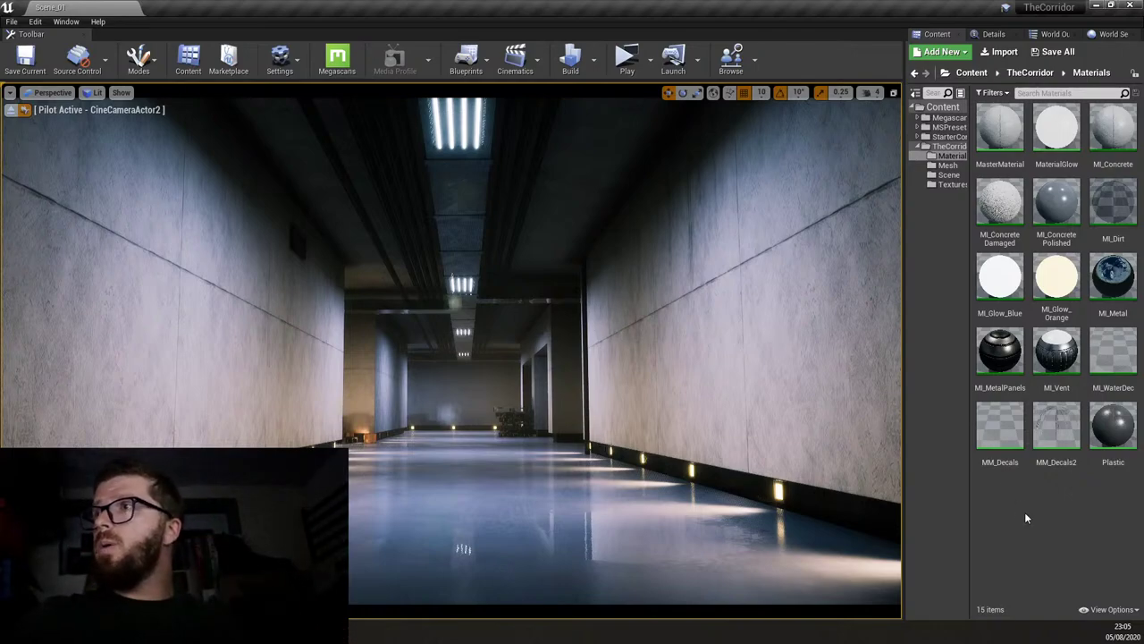
key("super+alt+d")
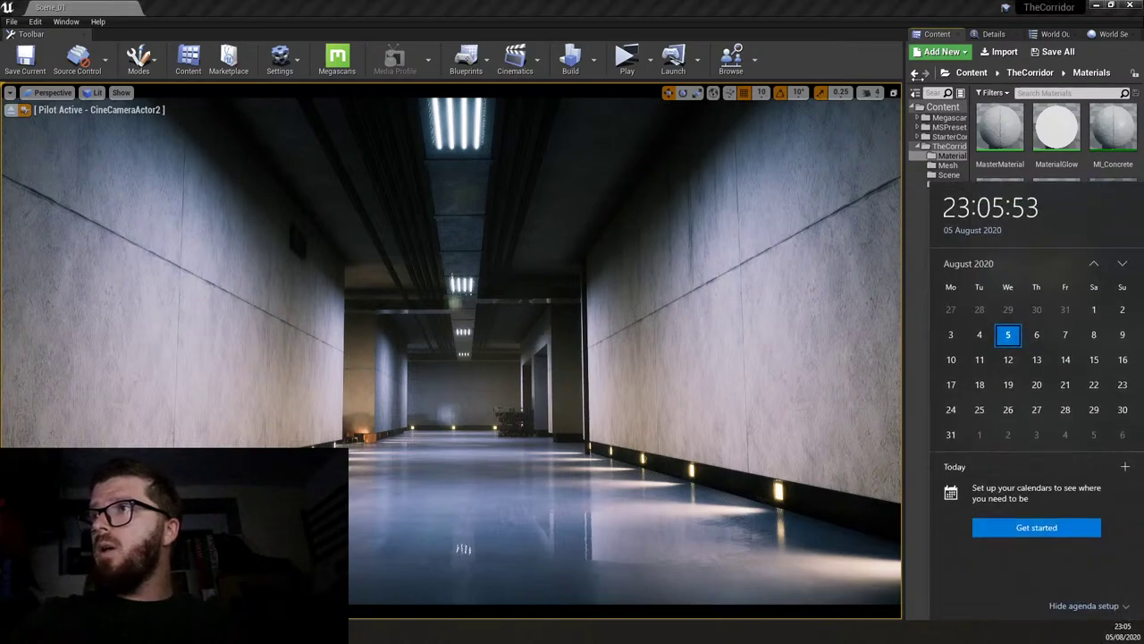
key("Escape")
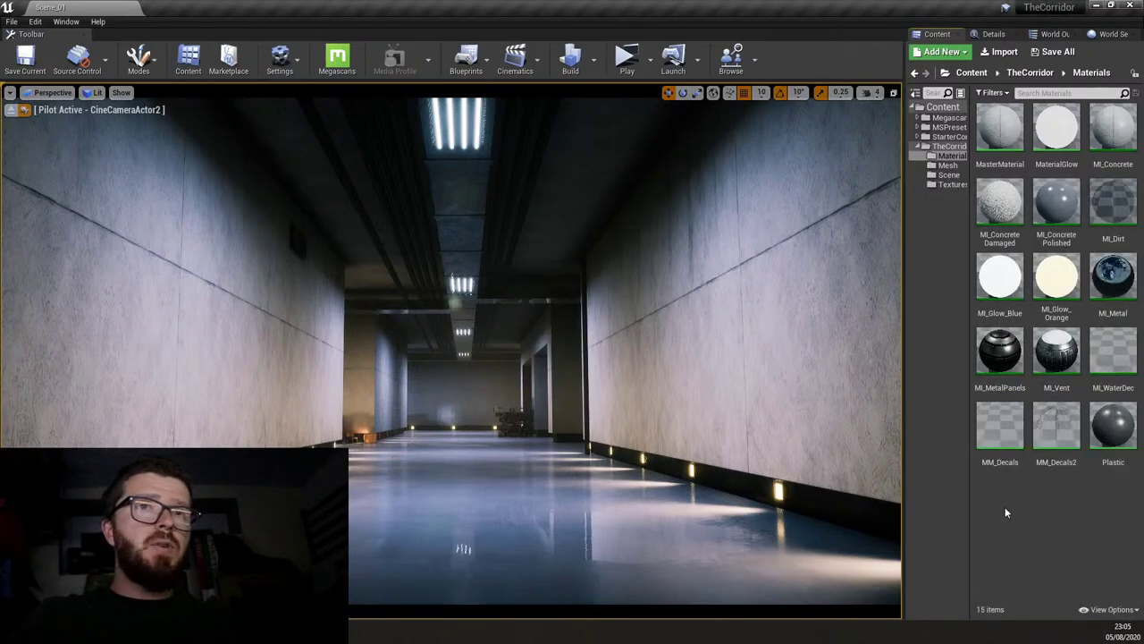